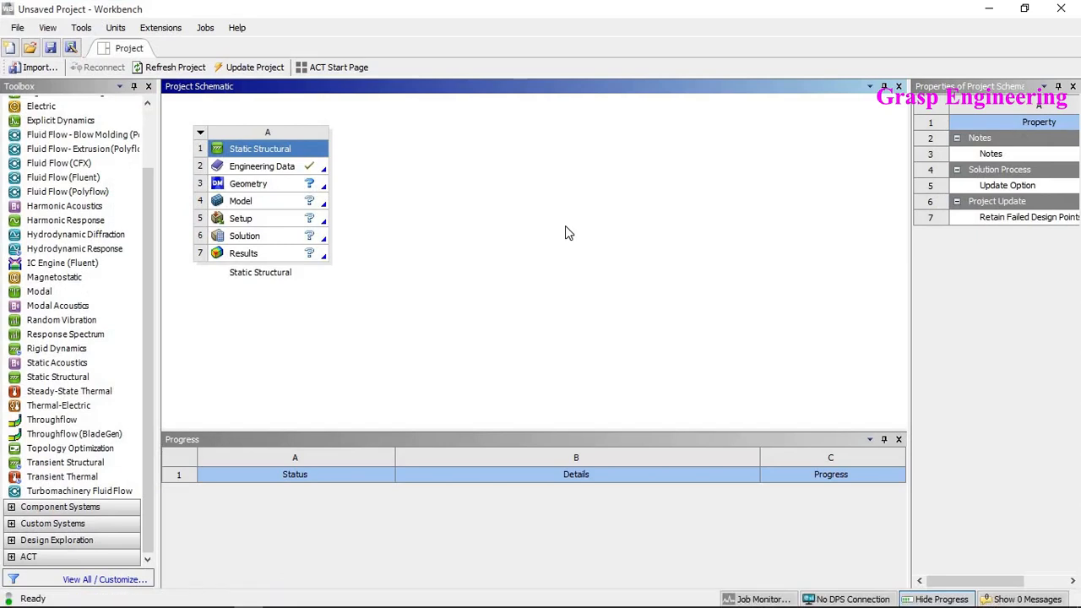
- Open the Static Structural system's geometry in DesignModeler
{"action": "left_click", "coordinate": [59, 379]}
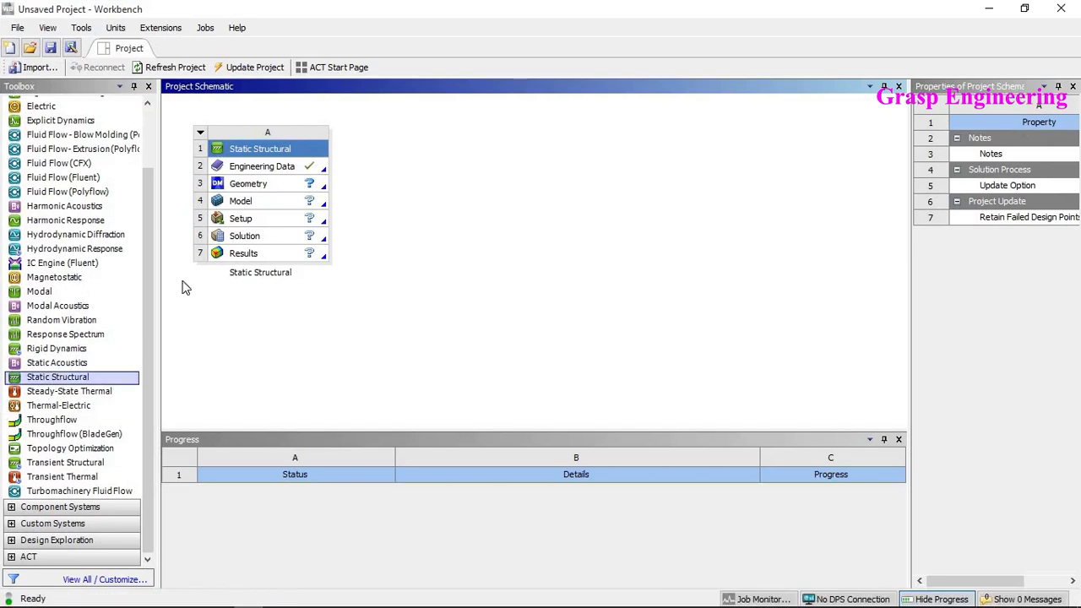
{"action": "left_click", "coordinate": [279, 190]}
{"action": "right_click", "coordinate": [279, 187]}
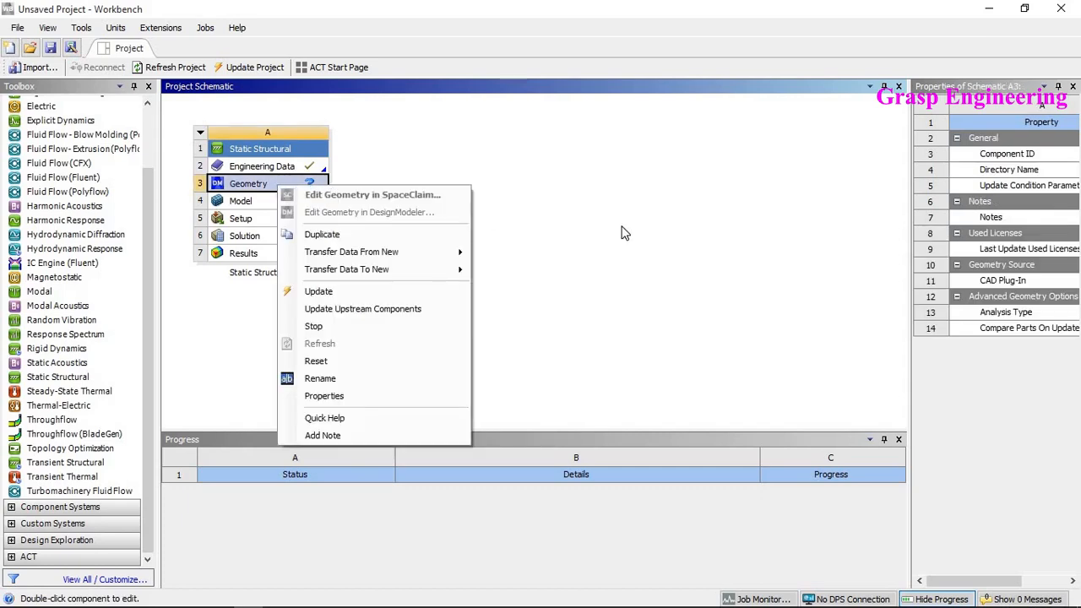
{"action": "left_click", "coordinate": [625, 240]}
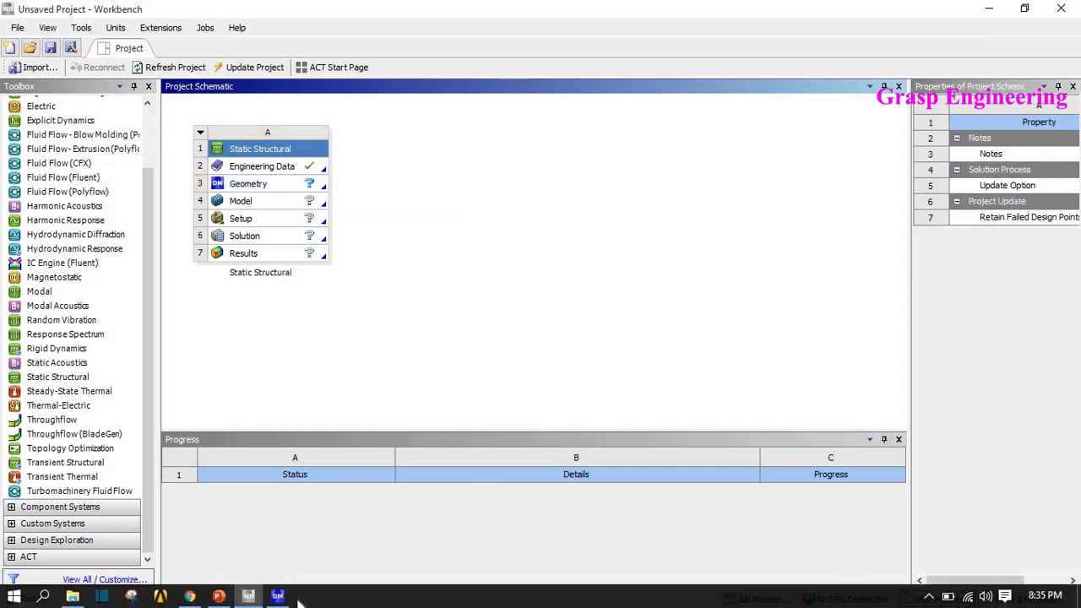
{"action": "left_click", "coordinate": [278, 598]}
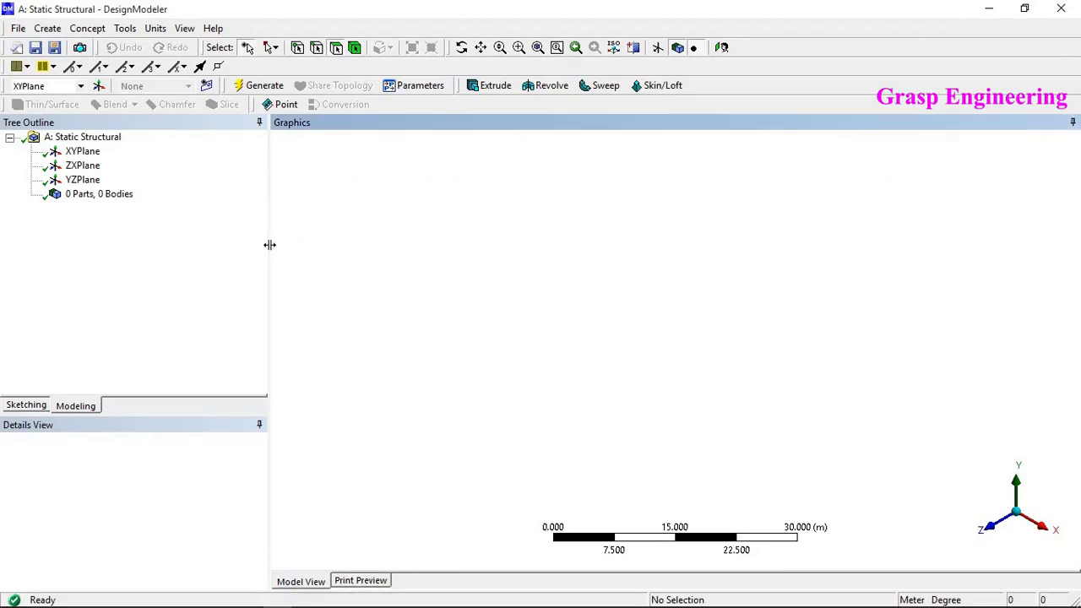
{"action": "left_click_drag", "start_coordinate": [268, 245], "coordinate": [206, 259]}
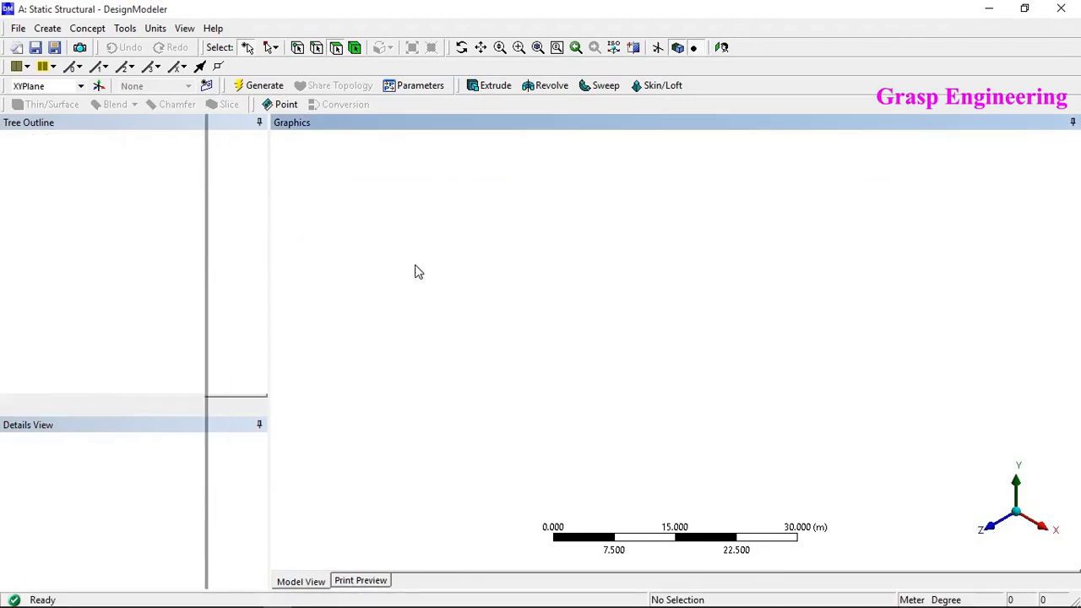
{"action": "left_click", "coordinate": [90, 29]}
{"action": "mouse_move", "coordinate": [129, 192]}
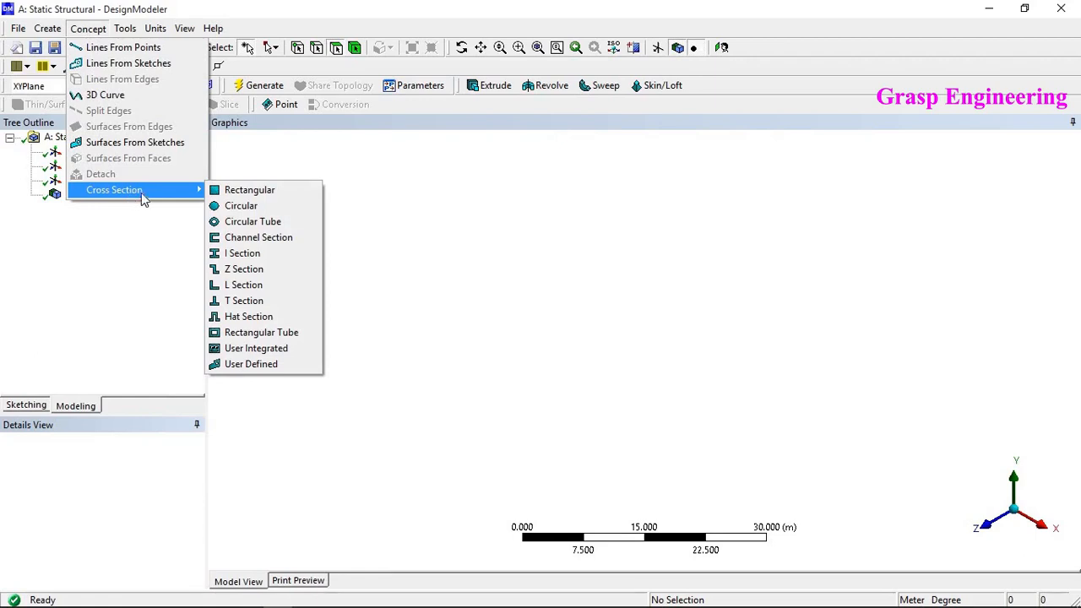
{"action": "left_click", "coordinate": [637, 225]}
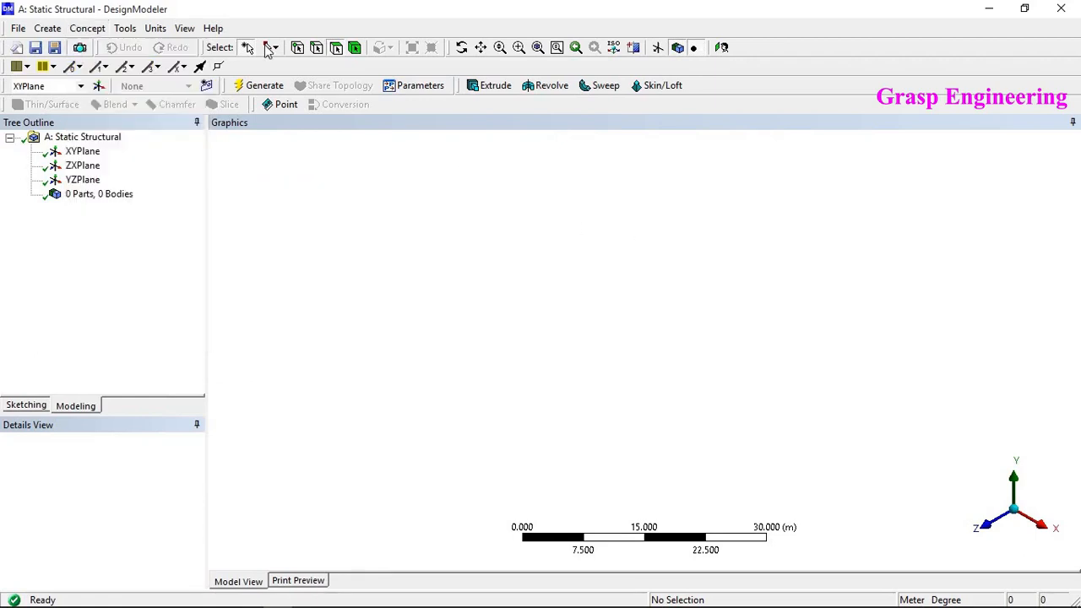
- Set the model's length units to Millimeter
{"action": "left_click", "coordinate": [166, 30]}
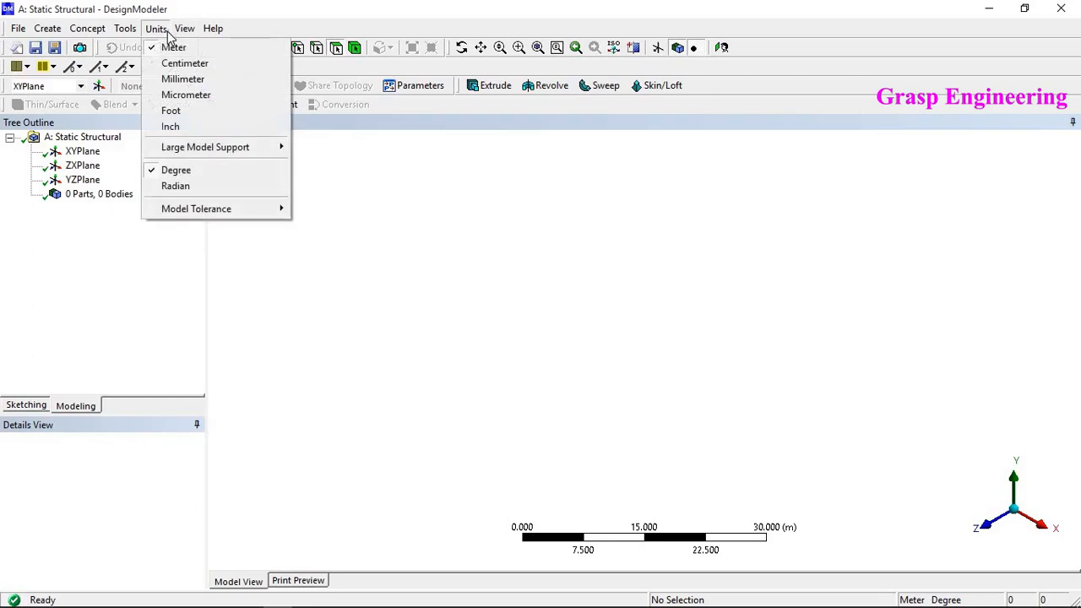
{"action": "left_click", "coordinate": [179, 78]}
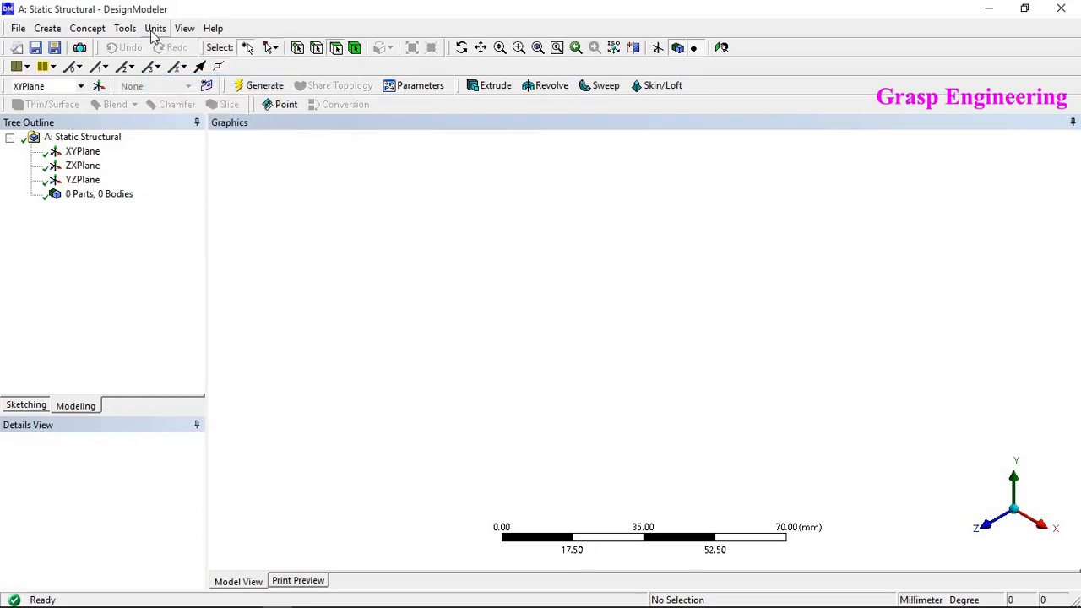
{"action": "left_click", "coordinate": [156, 29]}
{"action": "left_click", "coordinate": [431, 231]}
- Insert a rectangular concept cross section
{"action": "left_click", "coordinate": [88, 29]}
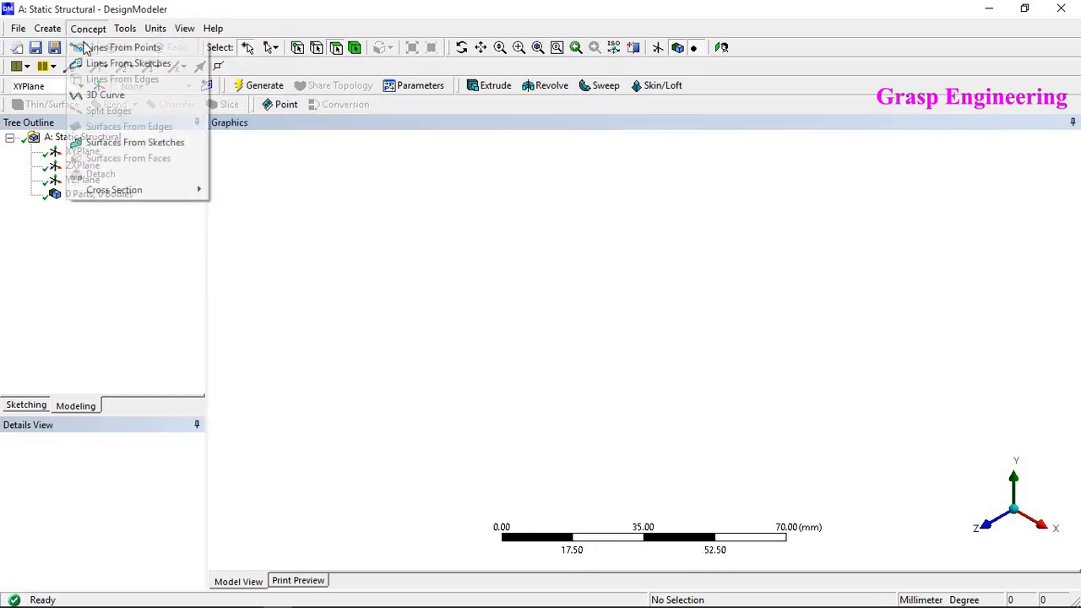
{"action": "mouse_move", "coordinate": [122, 191]}
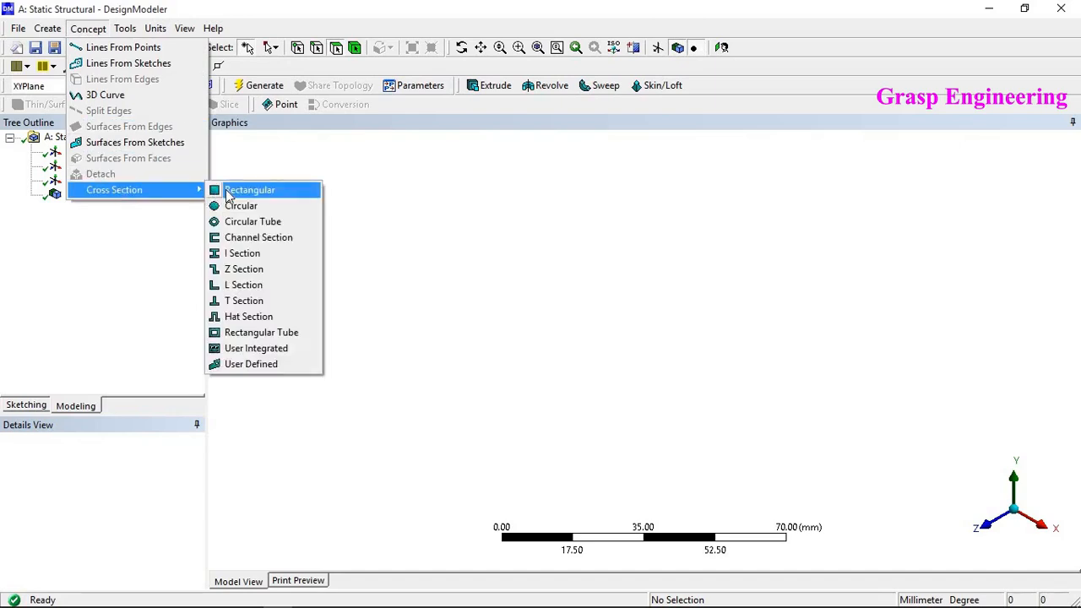
{"action": "left_click", "coordinate": [228, 194]}
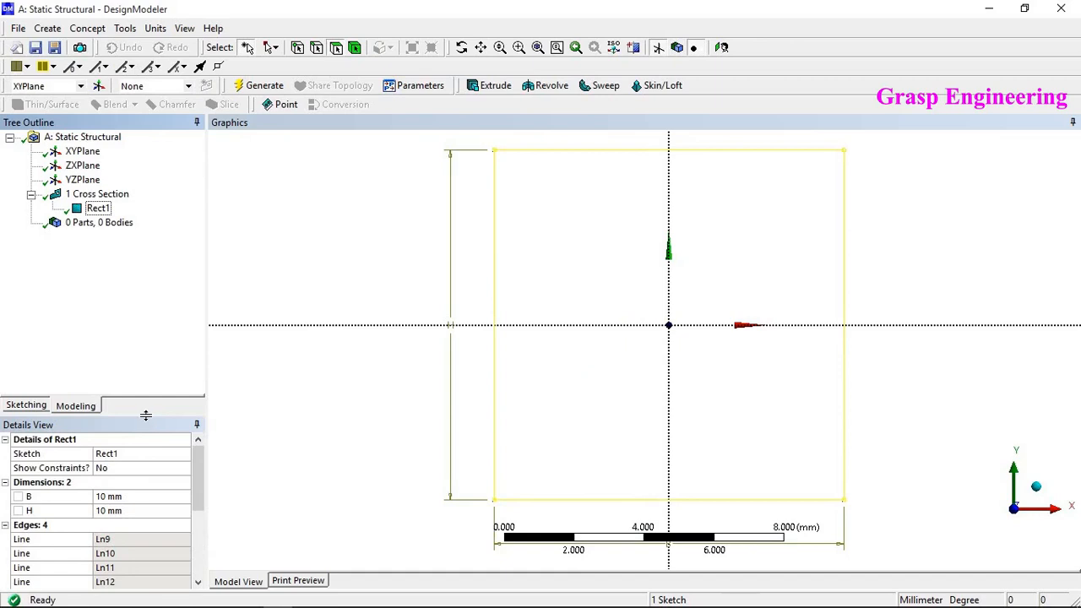
- Set the rectangular cross section's height H to 400 mm and width B to 25 mm
{"action": "left_click_drag", "start_coordinate": [145, 415], "coordinate": [148, 360]}
{"action": "left_click", "coordinate": [143, 455]}
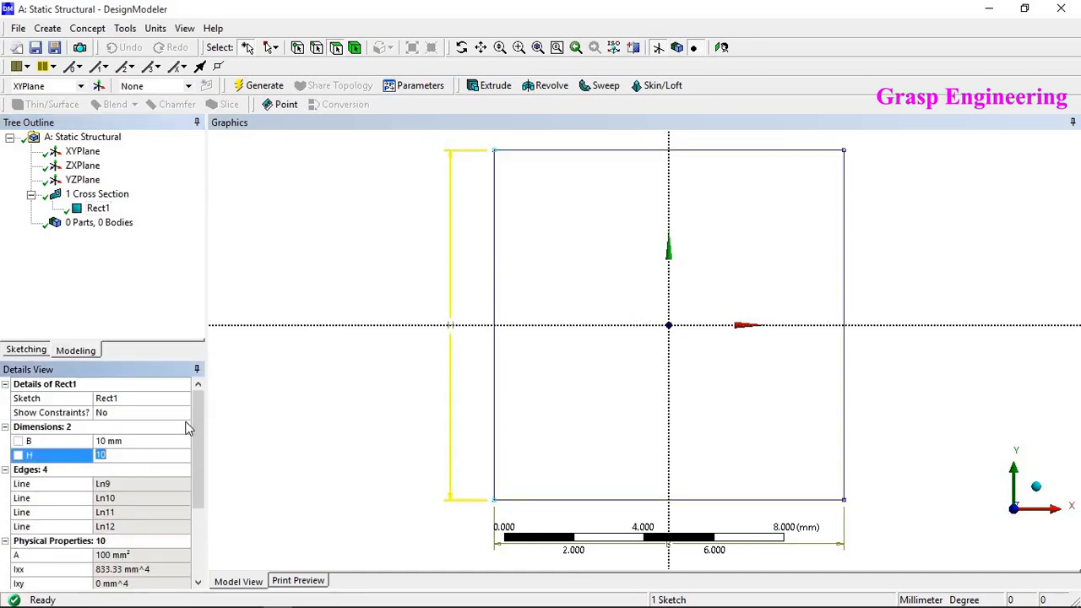
{"action": "type", "text": "400"}
{"action": "left_click", "coordinate": [150, 439]}
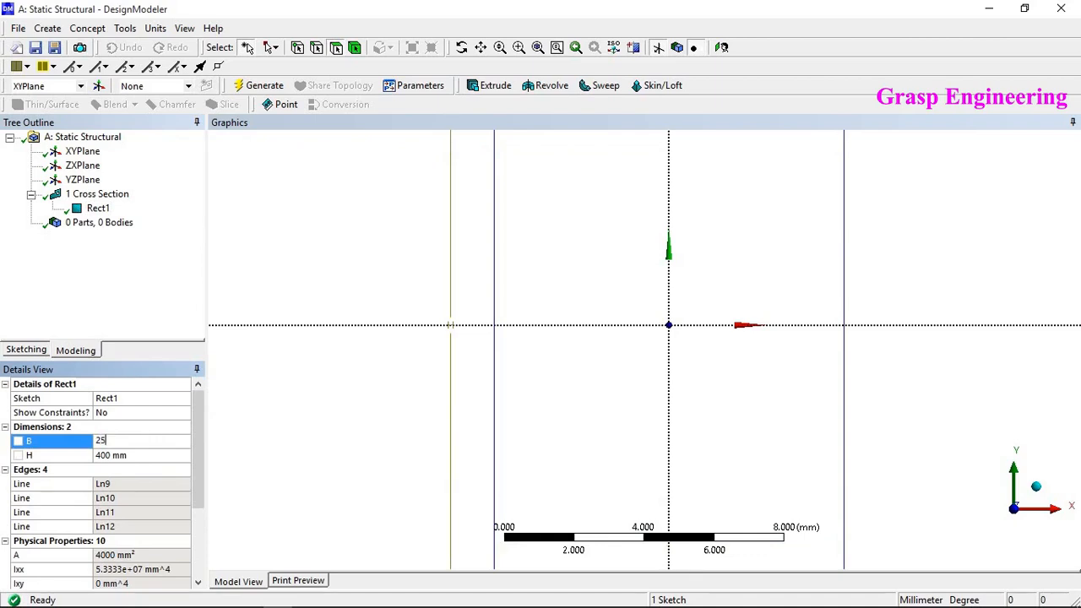
{"action": "type", "text": "25"}
{"action": "key", "text": "Return"}
- Extrude the Rect1 cross section to a depth of 3000 mm and generate the body
{"action": "left_click", "coordinate": [97, 208]}
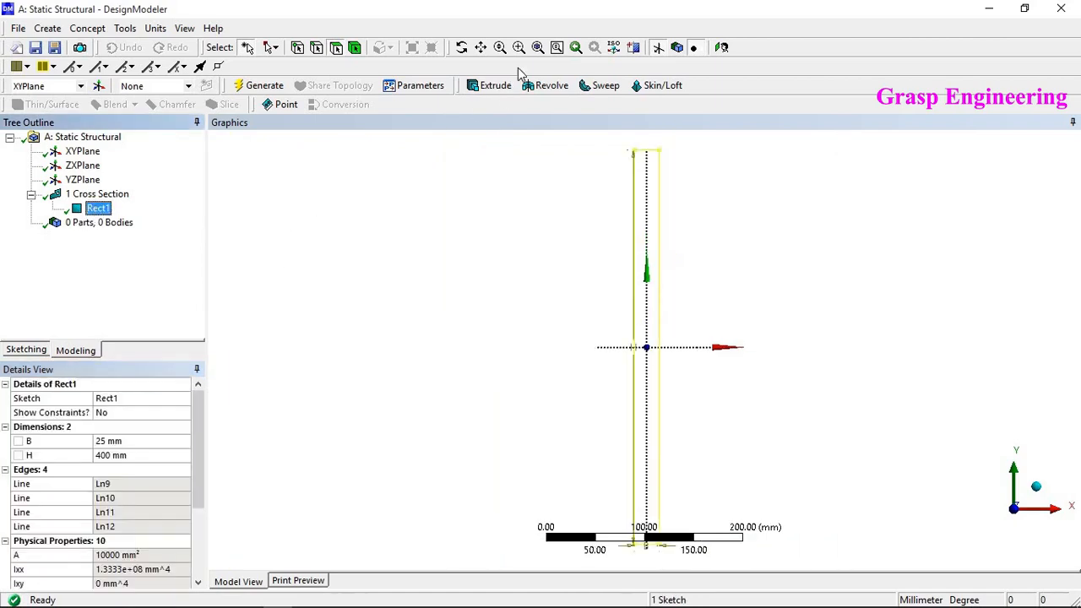
{"action": "left_click", "coordinate": [492, 86]}
{"action": "left_click", "coordinate": [117, 410]}
{"action": "left_click", "coordinate": [122, 412]}
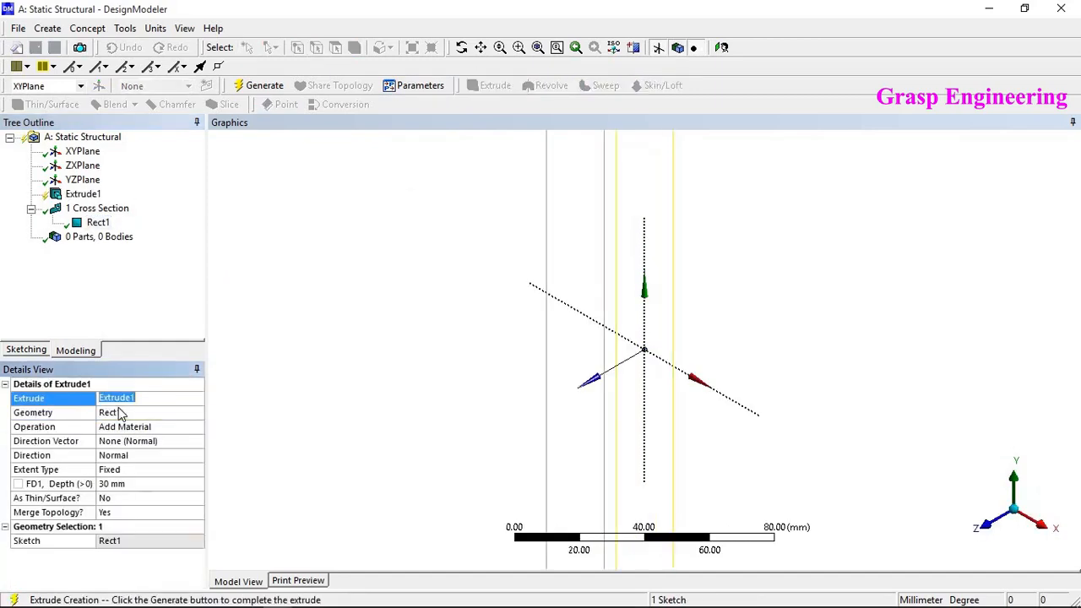
{"action": "left_click", "coordinate": [124, 483]}
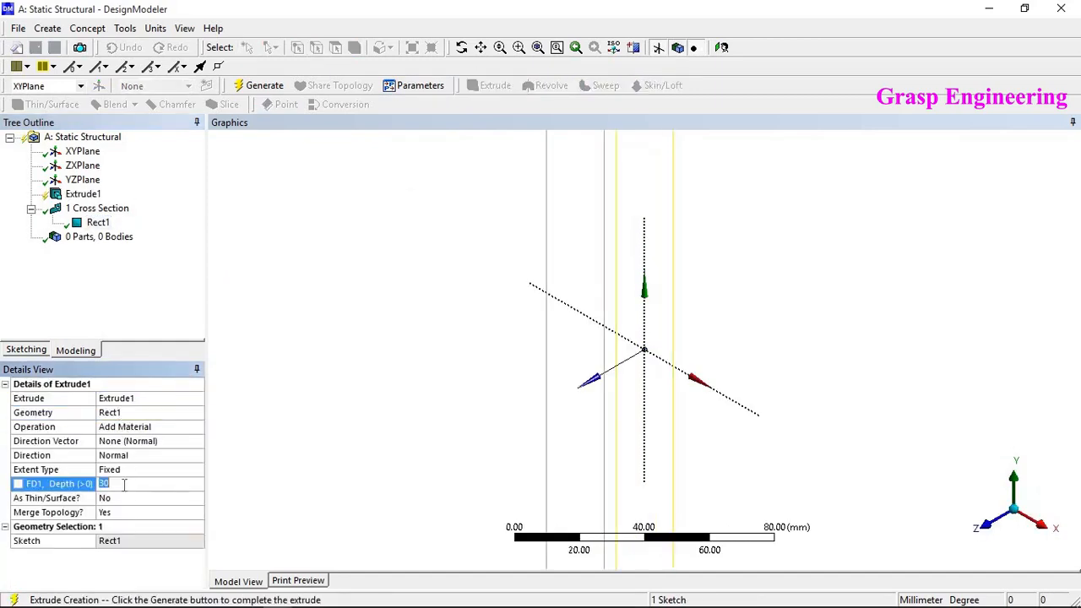
{"action": "key", "text": "Return"}
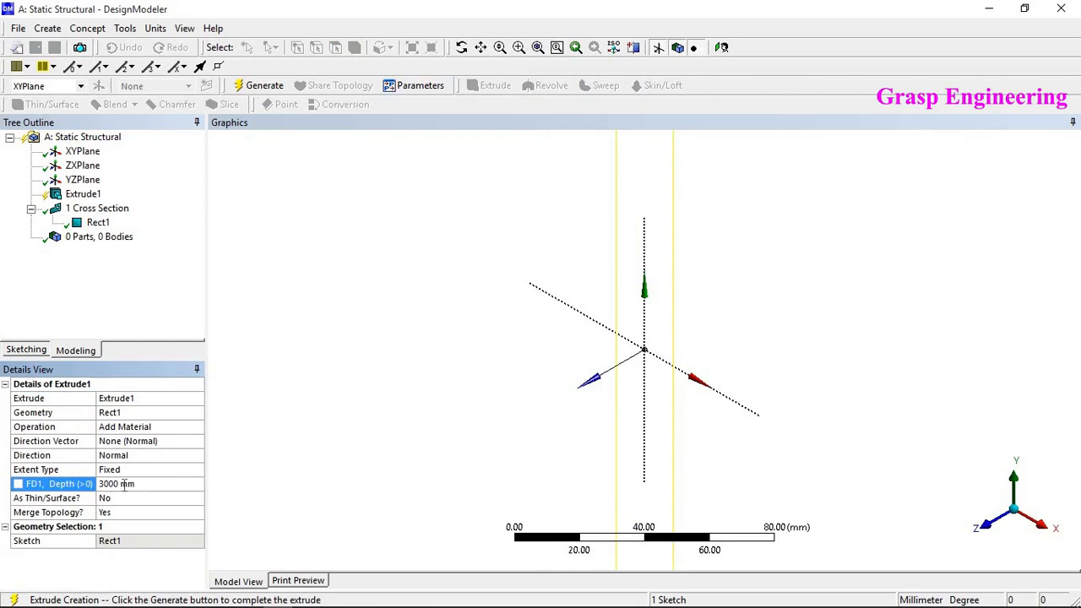
{"action": "left_click", "coordinate": [264, 86]}
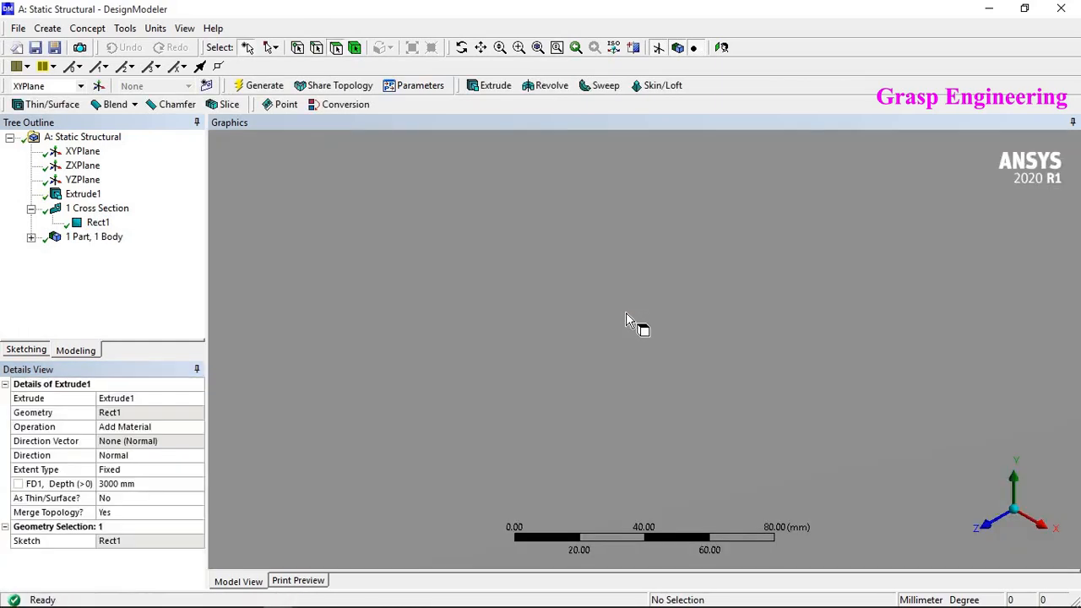
- Examine the extruded plate and the lengths of its edges
{"action": "right_click", "coordinate": [626, 314]}
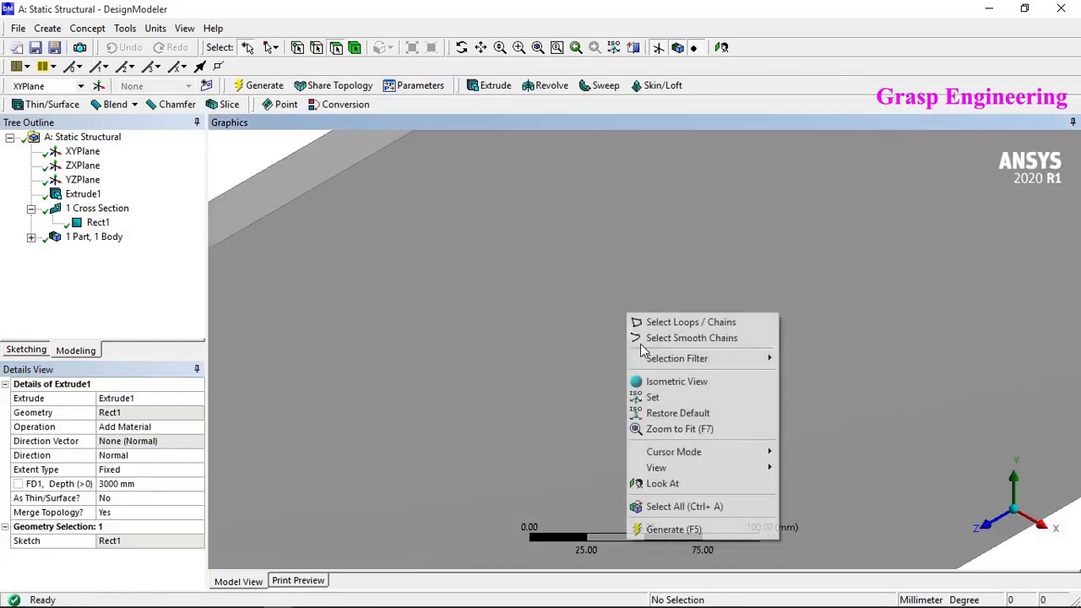
{"action": "left_click", "coordinate": [676, 429]}
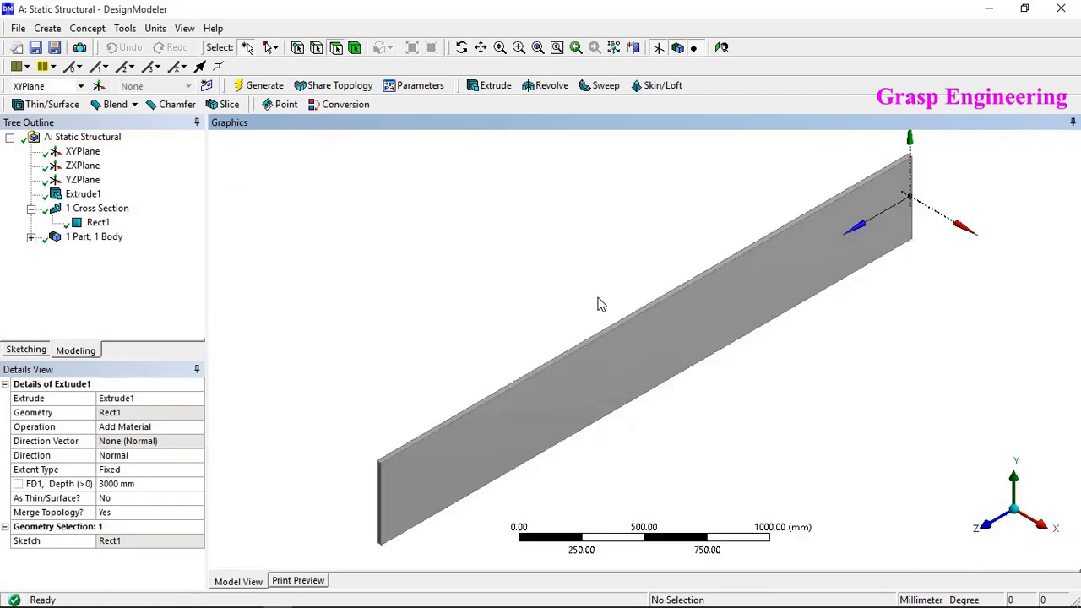
{"action": "scroll", "coordinate": [582, 372], "scroll_direction": "down", "scroll_amount": 1}
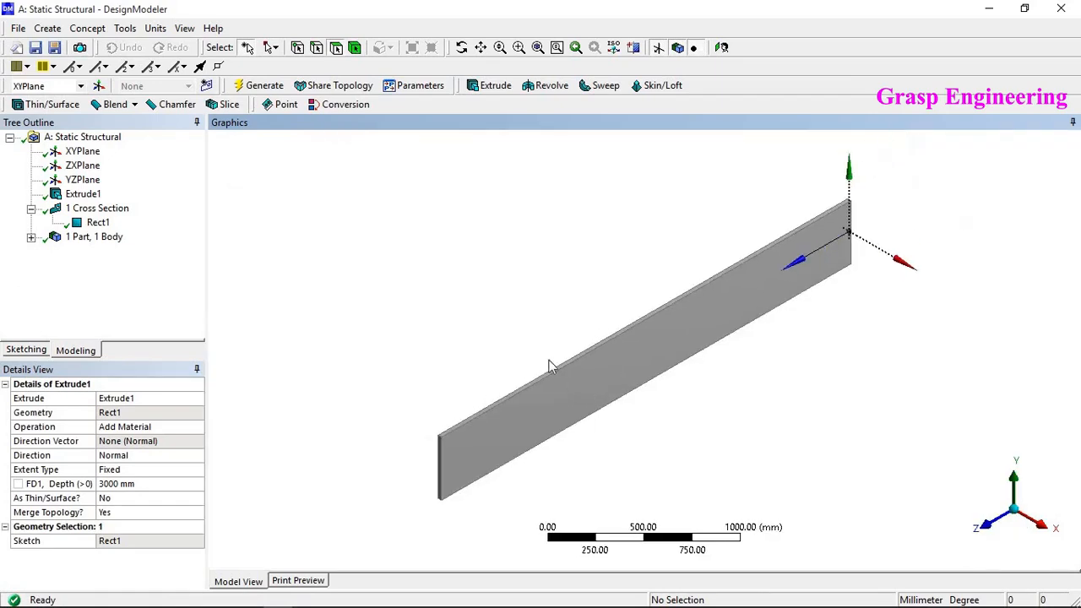
{"action": "left_click", "coordinate": [140, 483]}
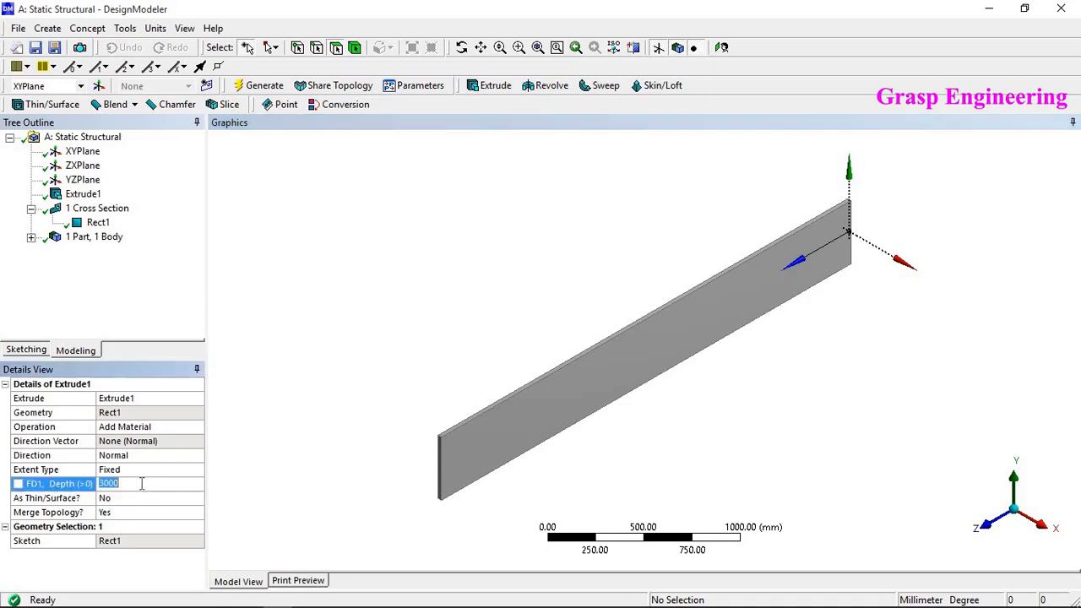
{"action": "left_click", "coordinate": [503, 221]}
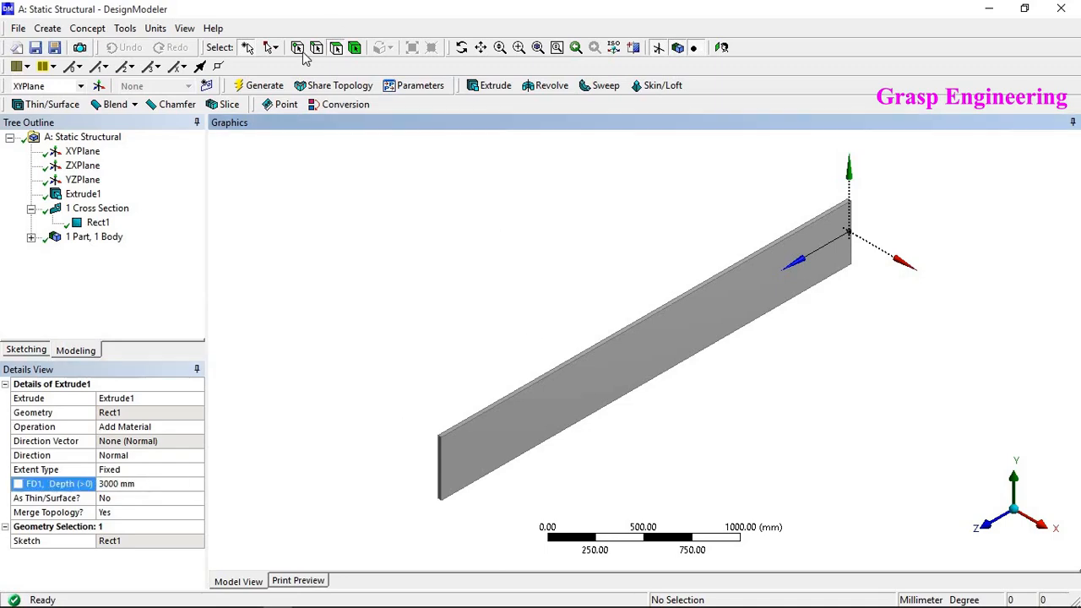
{"action": "left_click", "coordinate": [541, 379]}
{"action": "scroll", "coordinate": [451, 494], "scroll_direction": "up", "scroll_amount": 3}
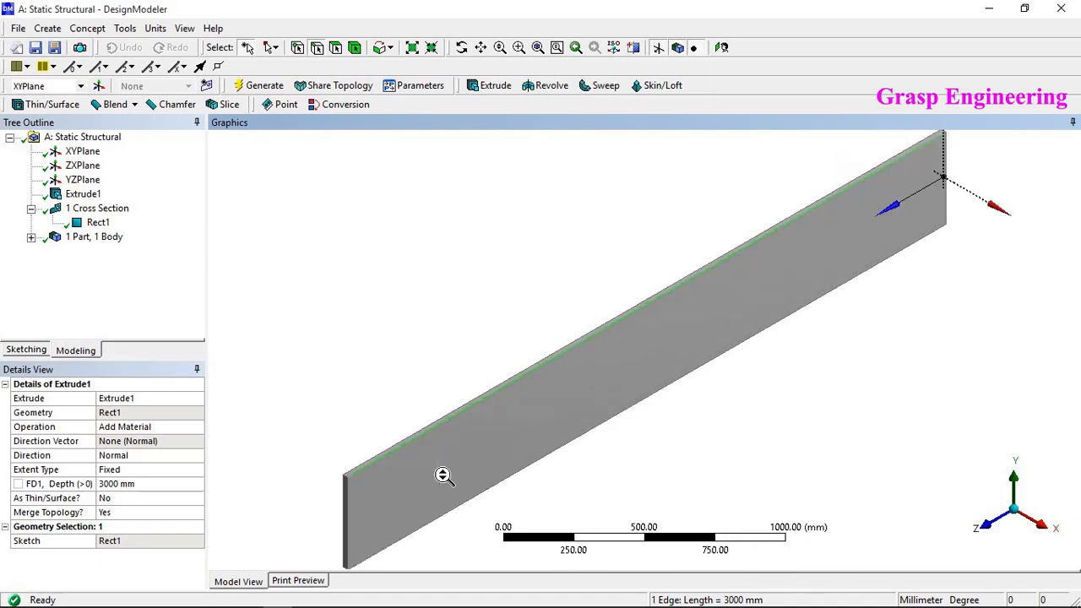
{"action": "scroll", "coordinate": [422, 472], "scroll_direction": "down", "scroll_amount": 2}
{"action": "middle_click_drag", "start_coordinate": [459, 443], "coordinate": [611, 309], "text": "ctrl"}
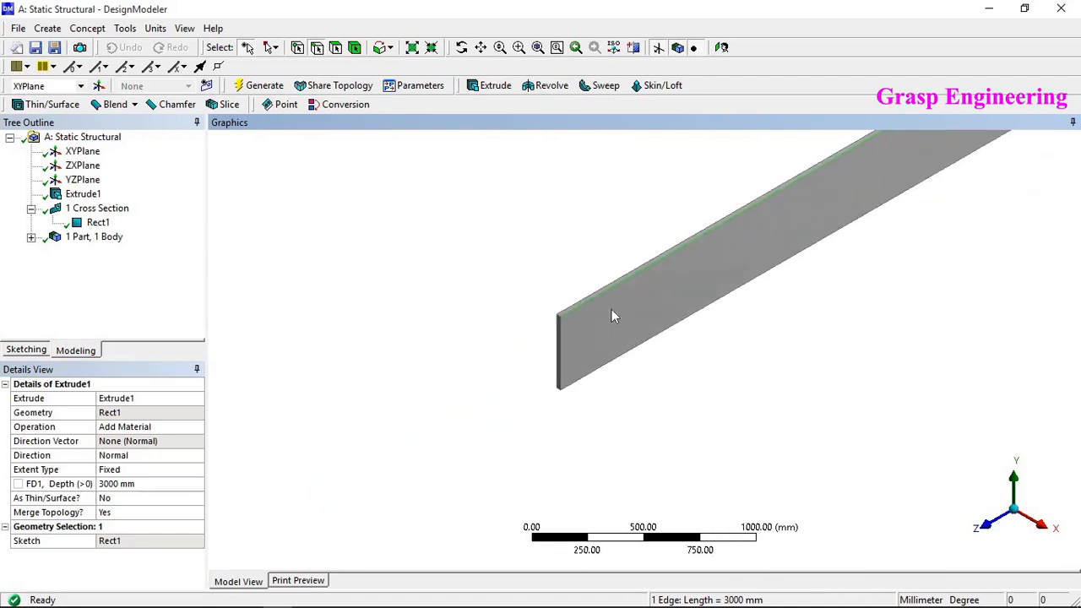
{"action": "scroll", "coordinate": [571, 331], "scroll_direction": "up", "scroll_amount": 4}
{"action": "left_click", "coordinate": [480, 377]}
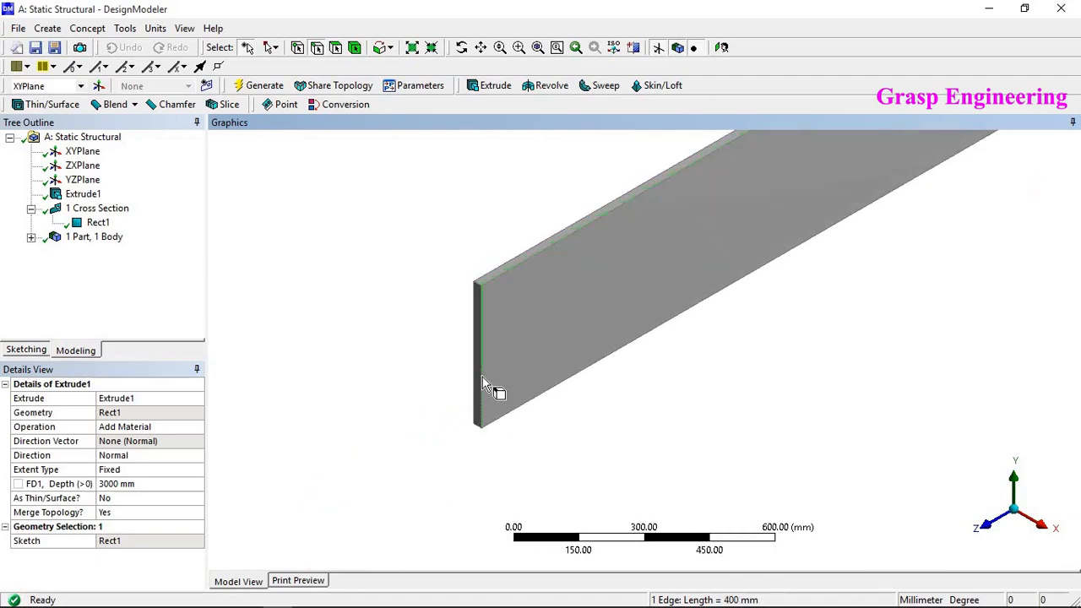
{"action": "scroll", "coordinate": [464, 266], "scroll_direction": "up", "scroll_amount": 6}
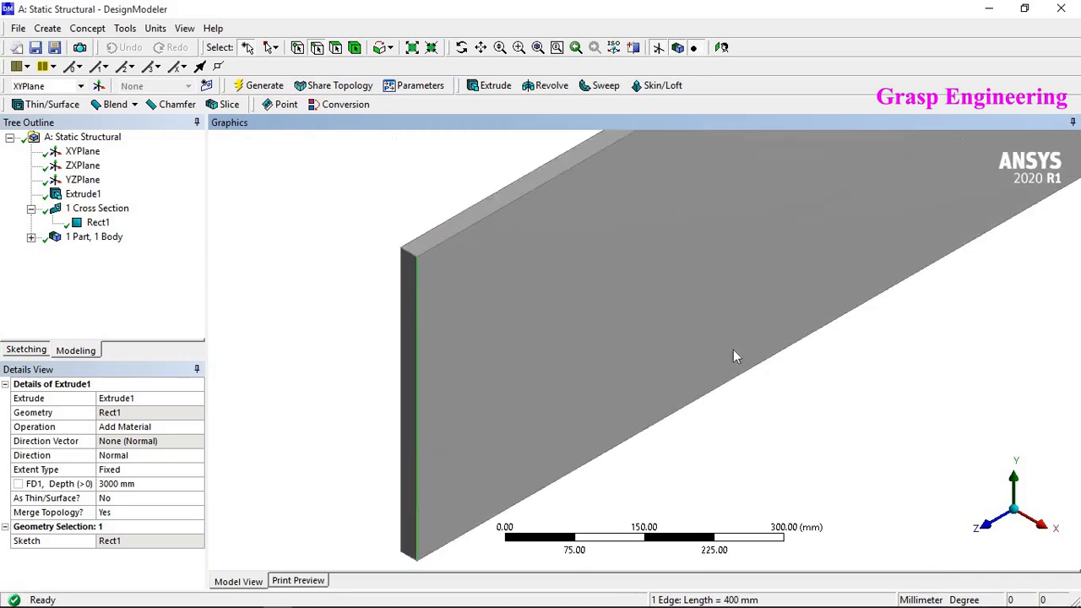
{"action": "left_click", "coordinate": [602, 244]}
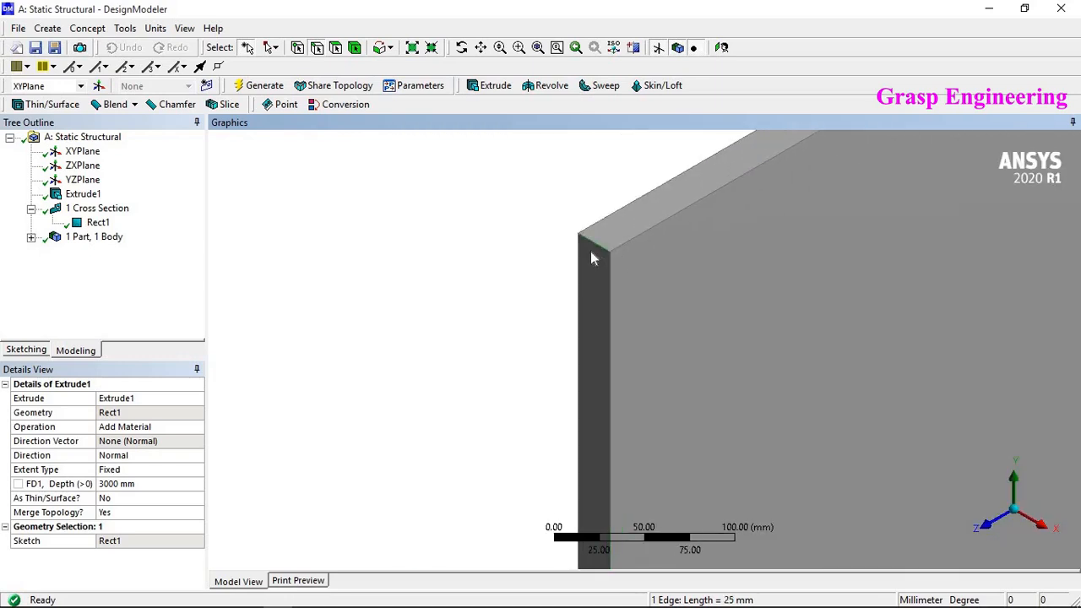
- Split the plate's two long top edges at their midpoint with Split Edges, fraction 0.5, and generate
{"action": "scroll", "coordinate": [444, 202], "scroll_direction": "down", "scroll_amount": 8}
{"action": "middle_click_drag", "start_coordinate": [588, 346], "coordinate": [426, 348]}
{"action": "scroll", "coordinate": [651, 268], "scroll_direction": "up", "scroll_amount": 4}
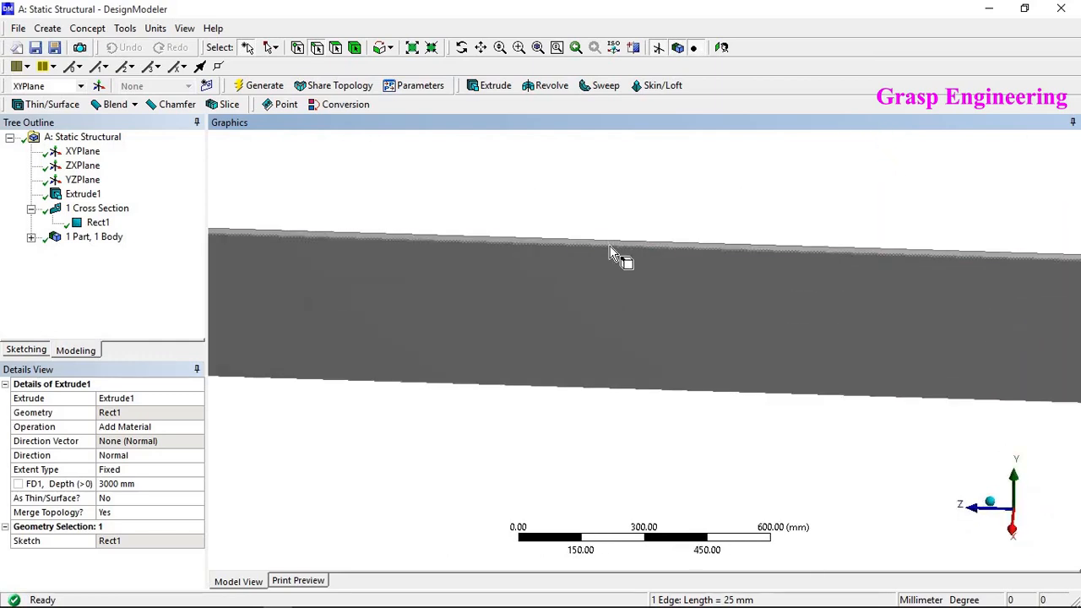
{"action": "left_click", "coordinate": [606, 257]}
{"action": "scroll", "coordinate": [612, 285], "scroll_direction": "down", "scroll_amount": 2}
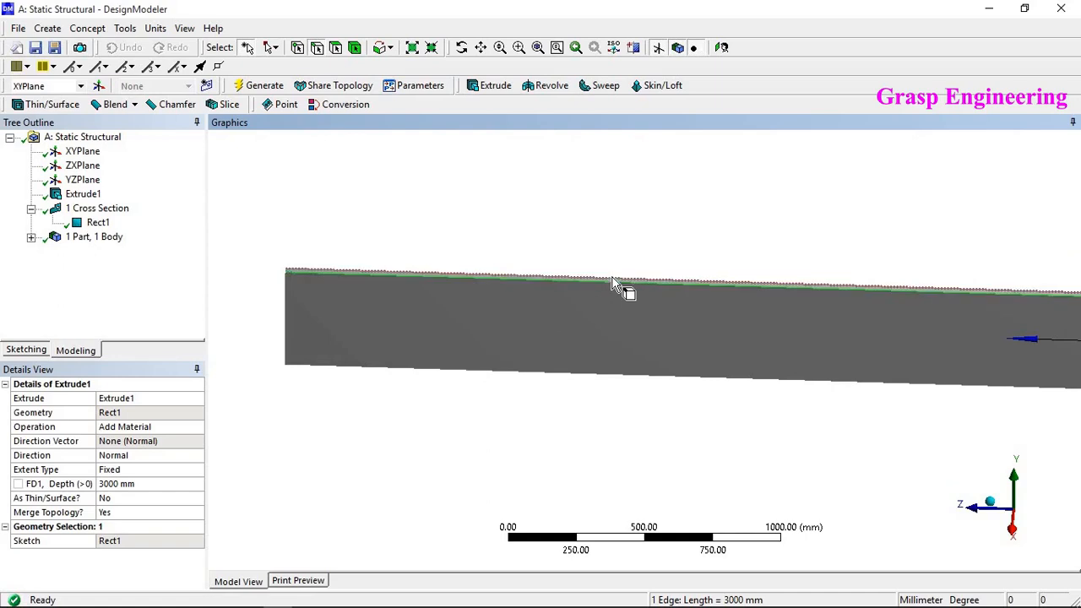
{"action": "left_click", "coordinate": [616, 286], "text": "ctrl"}
{"action": "left_click", "coordinate": [85, 29]}
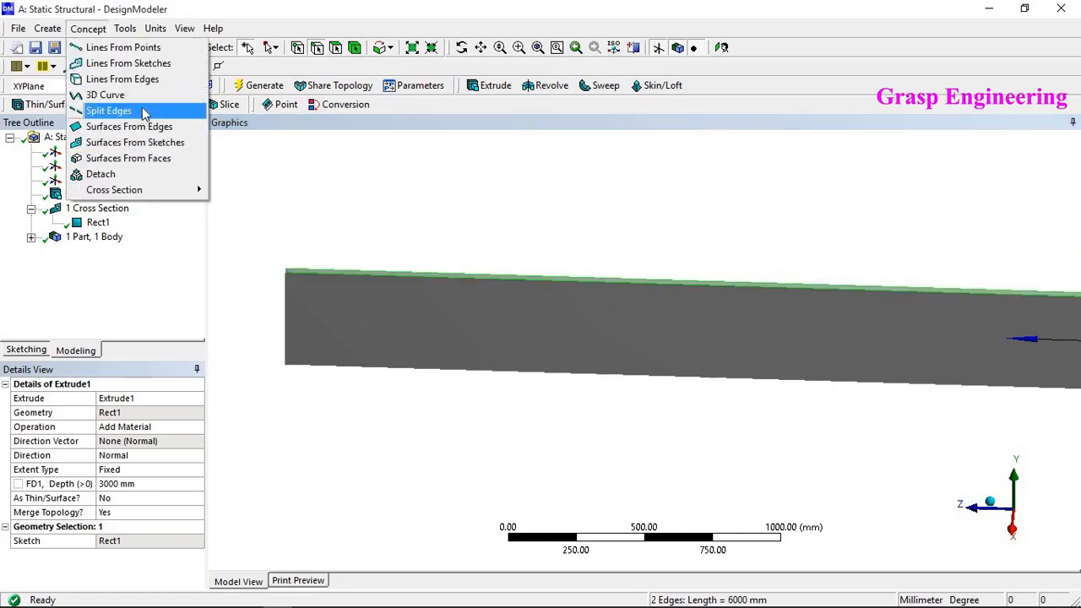
{"action": "left_click", "coordinate": [108, 111]}
{"action": "left_click", "coordinate": [112, 412]}
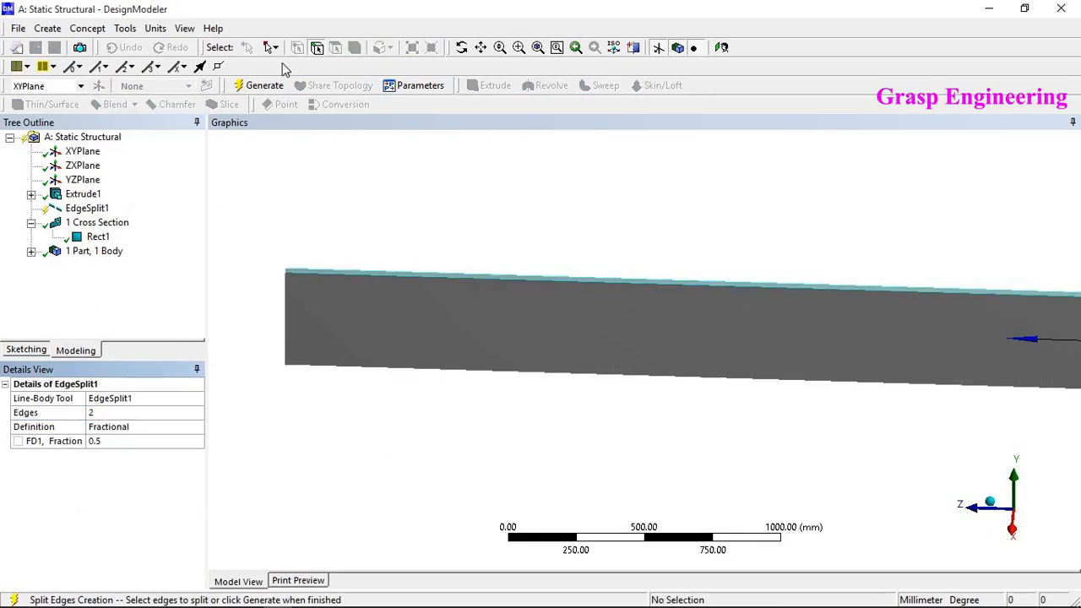
{"action": "left_click", "coordinate": [264, 85]}
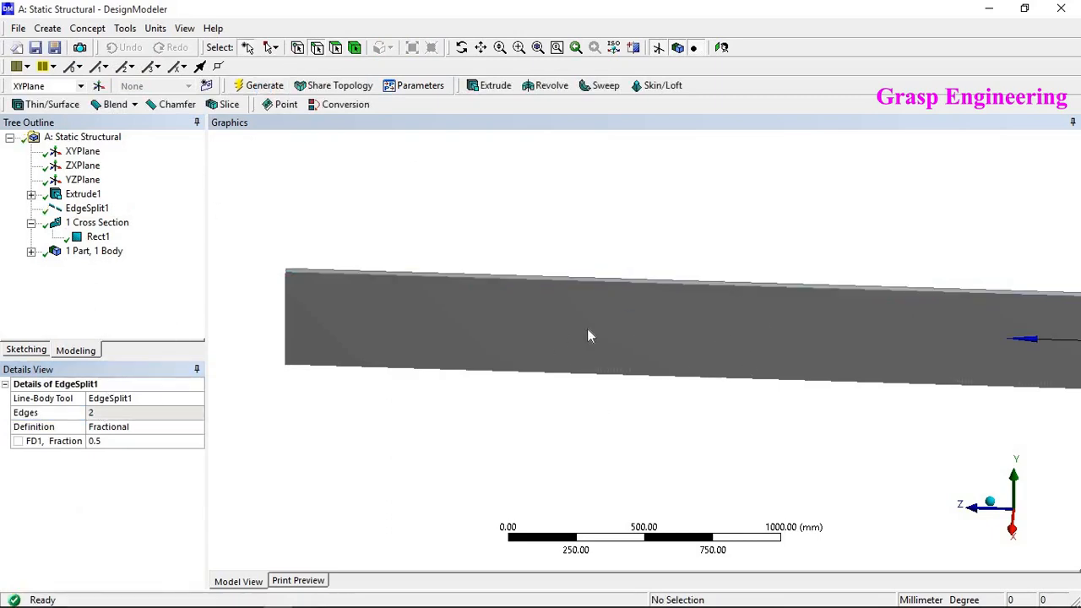
{"action": "left_click", "coordinate": [648, 285]}
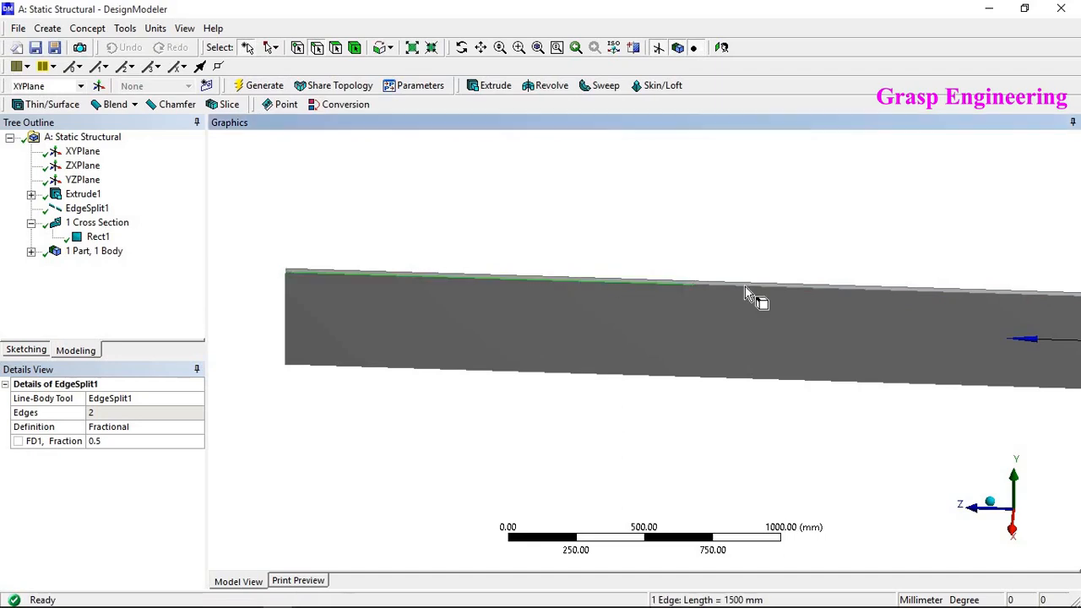
{"action": "scroll", "coordinate": [715, 280], "scroll_direction": "up", "scroll_amount": 3}
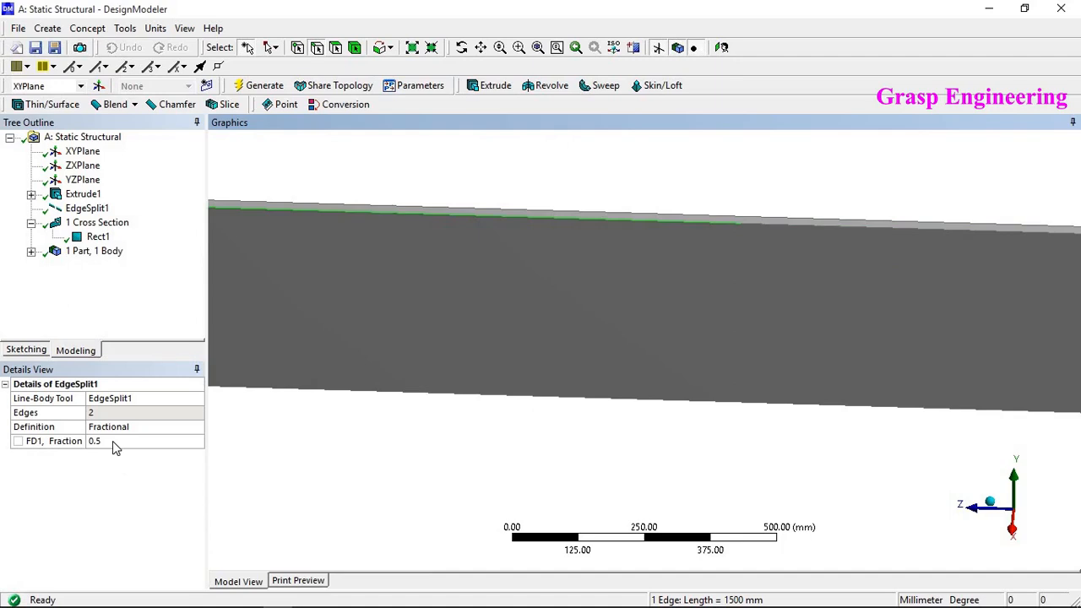
- Examine the split vertex at the middle of the plate's top edge by zooming in and out
{"action": "scroll", "coordinate": [634, 394], "scroll_direction": "down", "scroll_amount": 1}
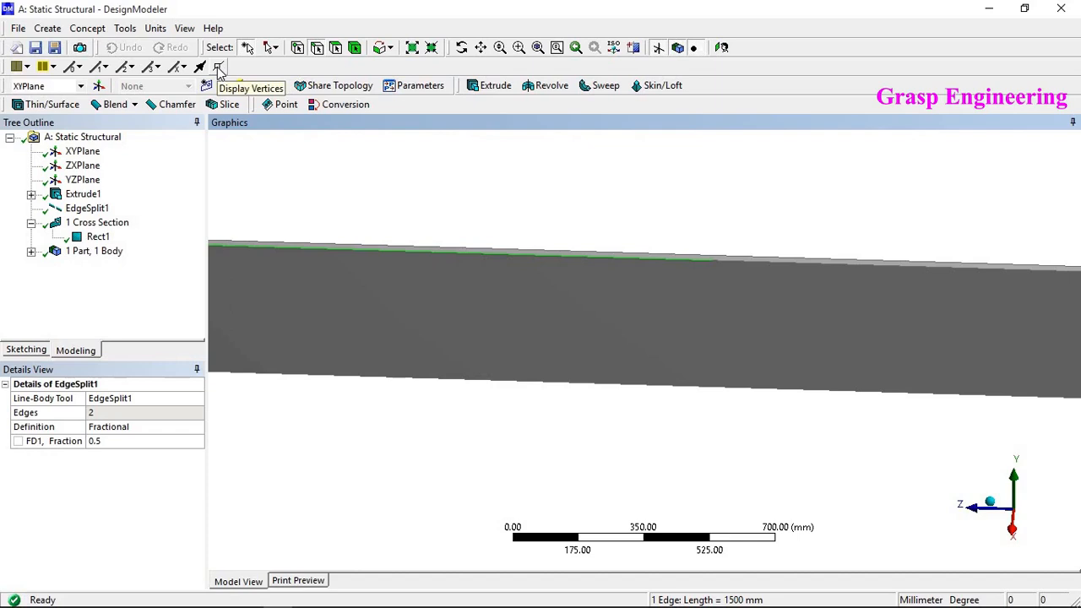
{"action": "scroll", "coordinate": [741, 256], "scroll_direction": "up", "scroll_amount": 2}
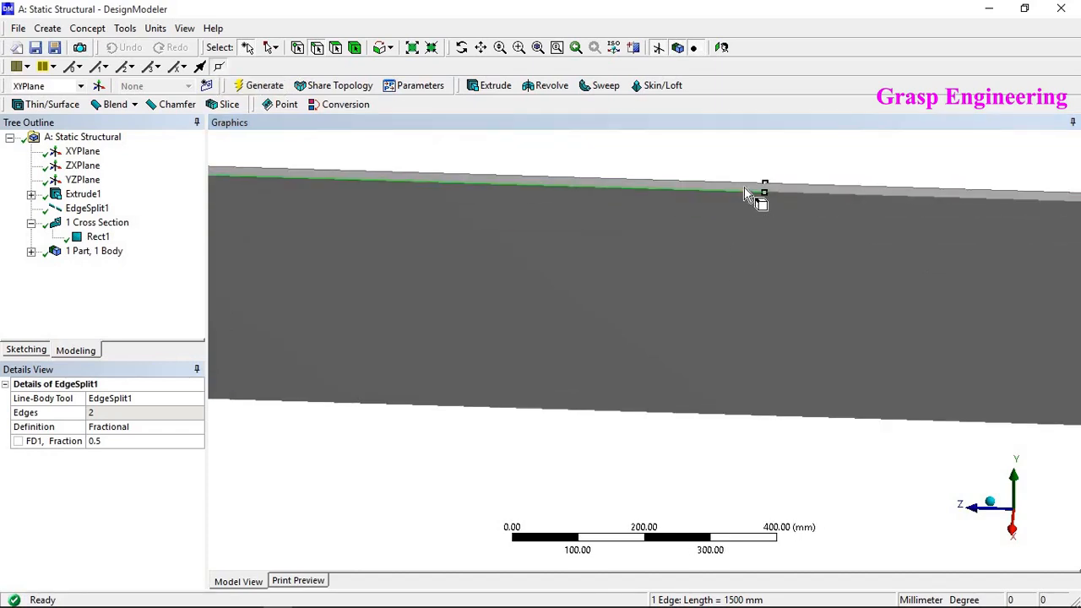
{"action": "scroll", "coordinate": [617, 316], "scroll_direction": "down", "scroll_amount": 2}
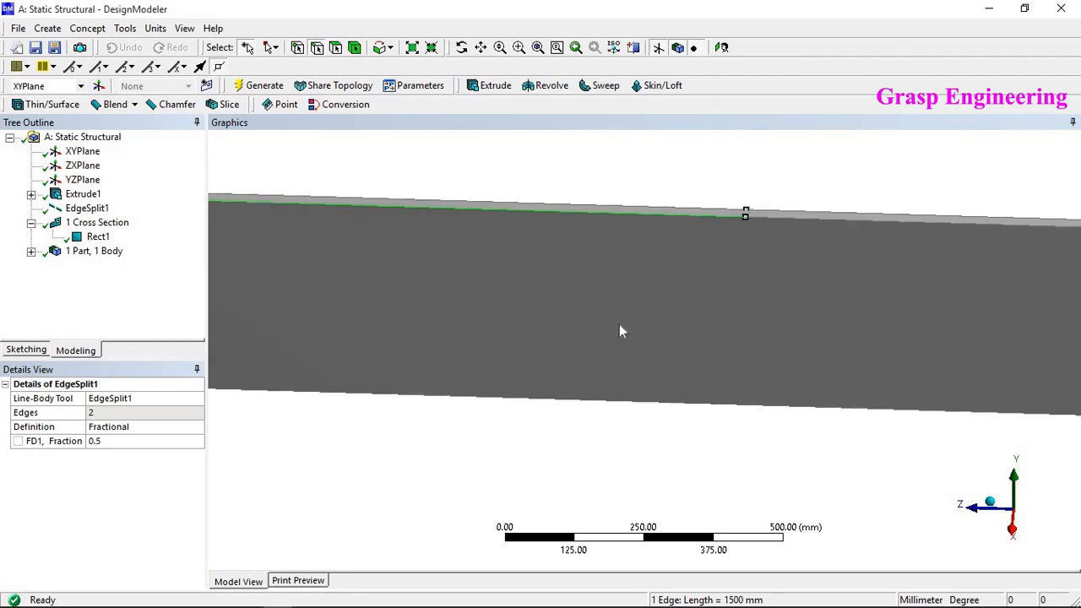
{"action": "left_click", "coordinate": [618, 305]}
{"action": "scroll", "coordinate": [693, 287], "scroll_direction": "down", "scroll_amount": 2}
{"action": "scroll", "coordinate": [697, 284], "scroll_direction": "up", "scroll_amount": 3}
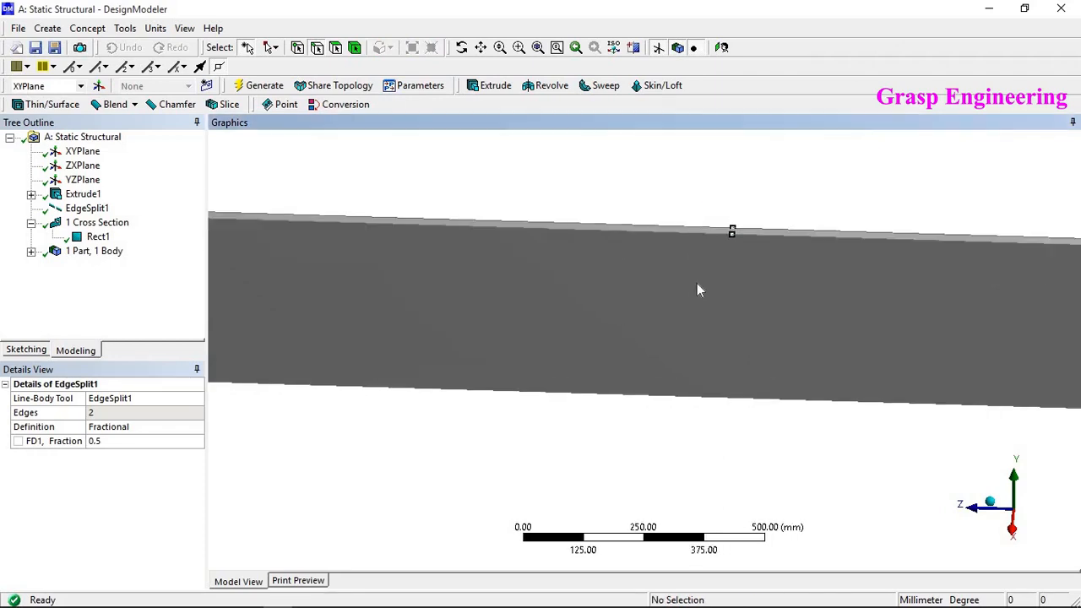
{"action": "scroll", "coordinate": [601, 319], "scroll_direction": "down", "scroll_amount": 2}
{"action": "scroll", "coordinate": [719, 281], "scroll_direction": "up", "scroll_amount": 1}
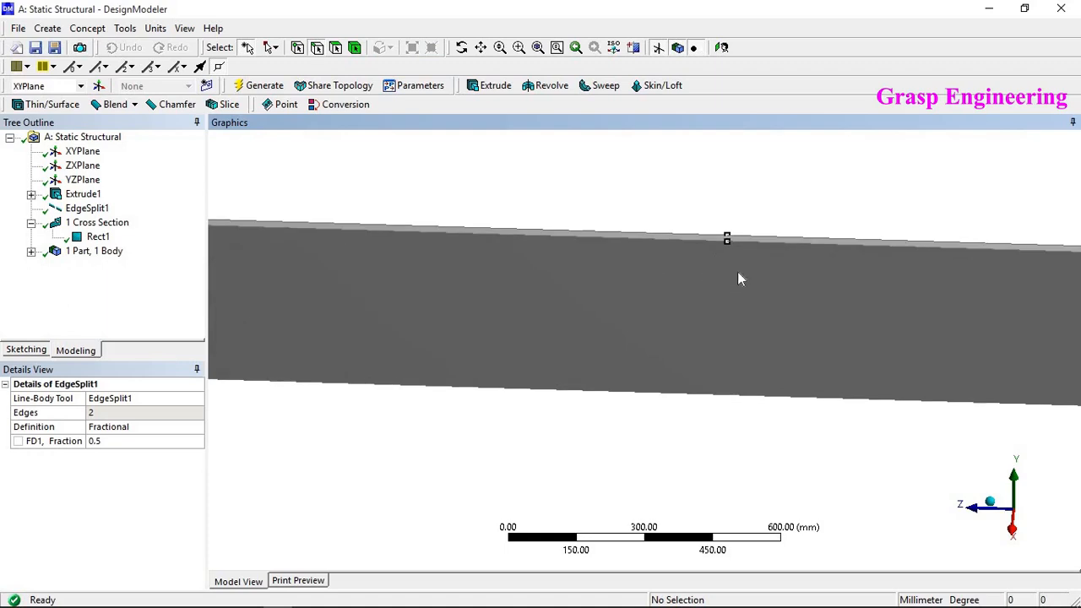
{"action": "scroll", "coordinate": [760, 245], "scroll_direction": "up", "scroll_amount": 1}
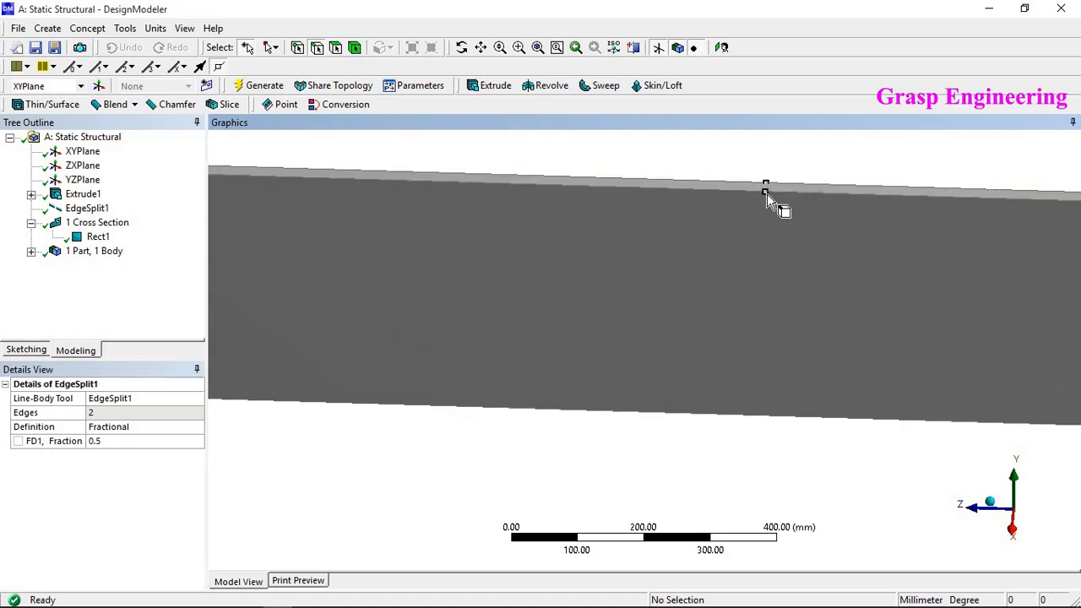
{"action": "scroll", "coordinate": [560, 340], "scroll_direction": "down", "scroll_amount": 3}
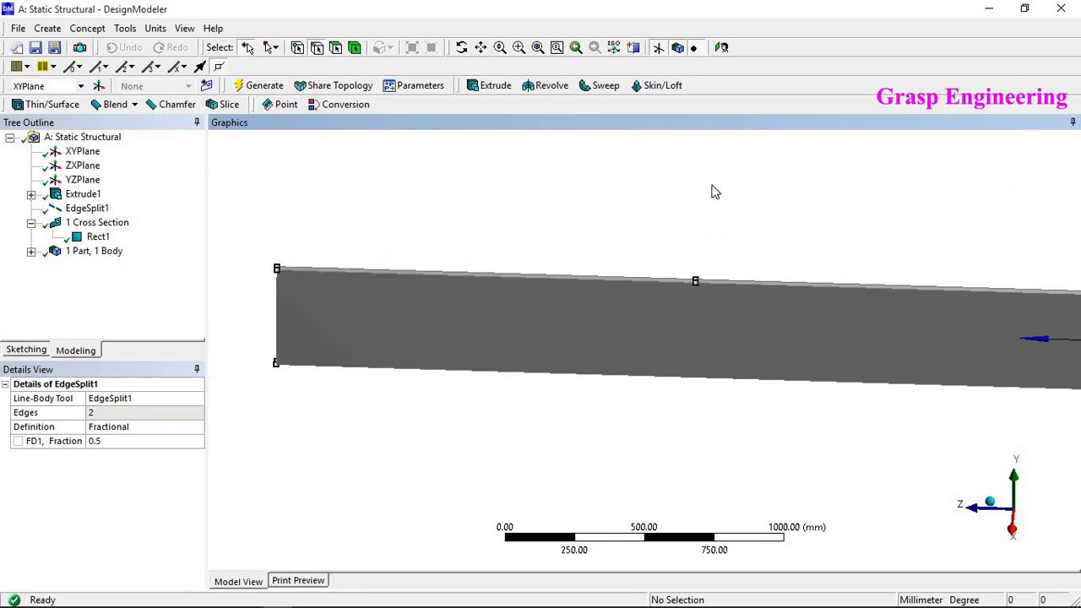
- Minimize DesignModeler and open the model in Mechanical from the project schematic
{"action": "left_click", "coordinate": [992, 17]}
{"action": "right_click", "coordinate": [258, 204]}
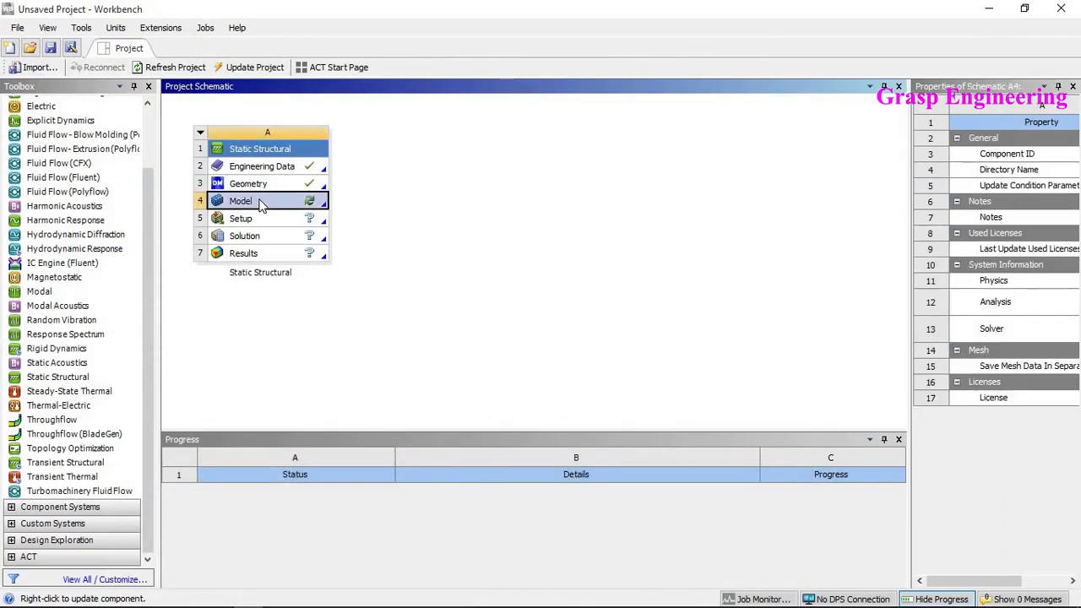
{"action": "left_click", "coordinate": [299, 209]}
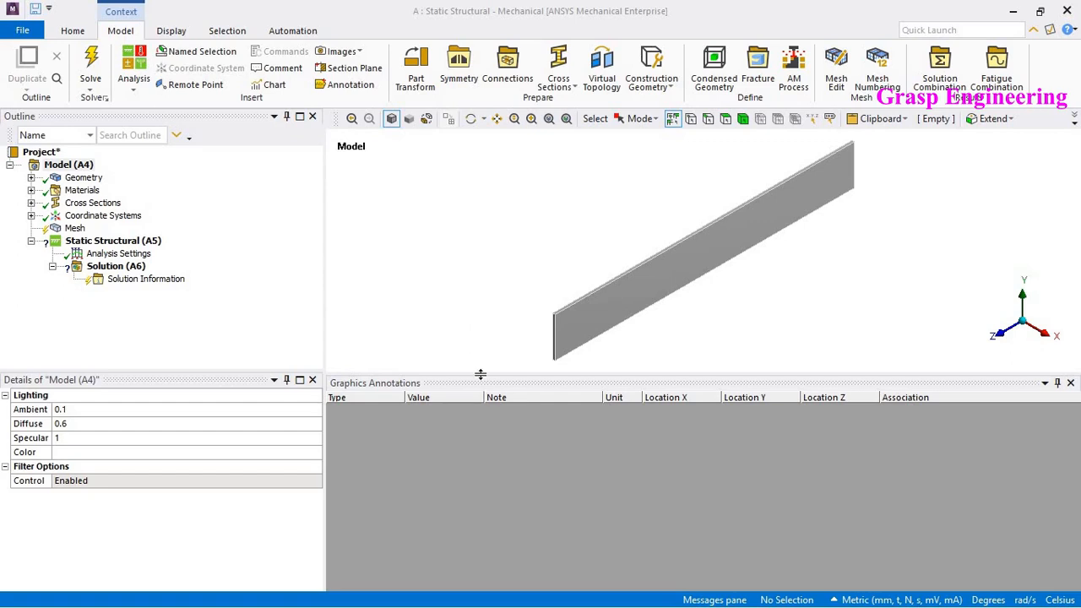
{"action": "left_click_drag", "start_coordinate": [480, 375], "coordinate": [467, 460]}
{"action": "mouse_move", "coordinate": [664, 340]}
{"action": "middle_mouse_down"}
{"action": "mouse_move", "coordinate": [535, 289]}
{"action": "mouse_move", "coordinate": [591, 337]}
{"action": "mouse_move", "coordinate": [545, 239]}
{"action": "middle_mouse_up"}
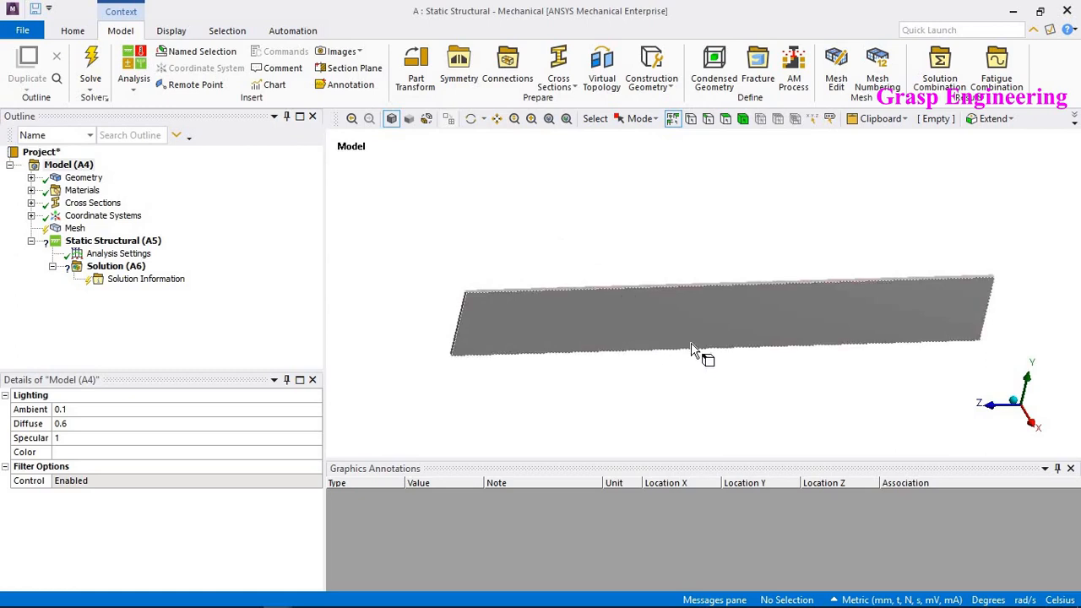
{"action": "middle_click_drag", "start_coordinate": [693, 345], "coordinate": [492, 237], "text": "ctrl"}
{"action": "middle_click_drag", "start_coordinate": [576, 316], "coordinate": [610, 347]}
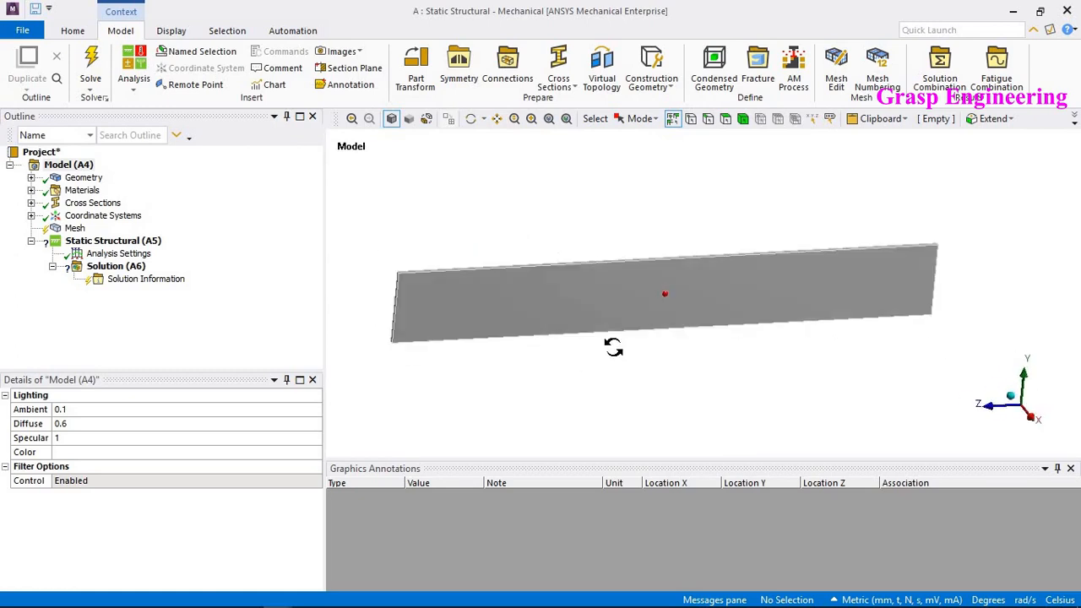
- Insert a body sizing on the plate with an element size of 50 mm
{"action": "left_click", "coordinate": [65, 230]}
{"action": "middle_click_drag", "start_coordinate": [481, 305], "coordinate": [530, 302], "text": "ctrl"}
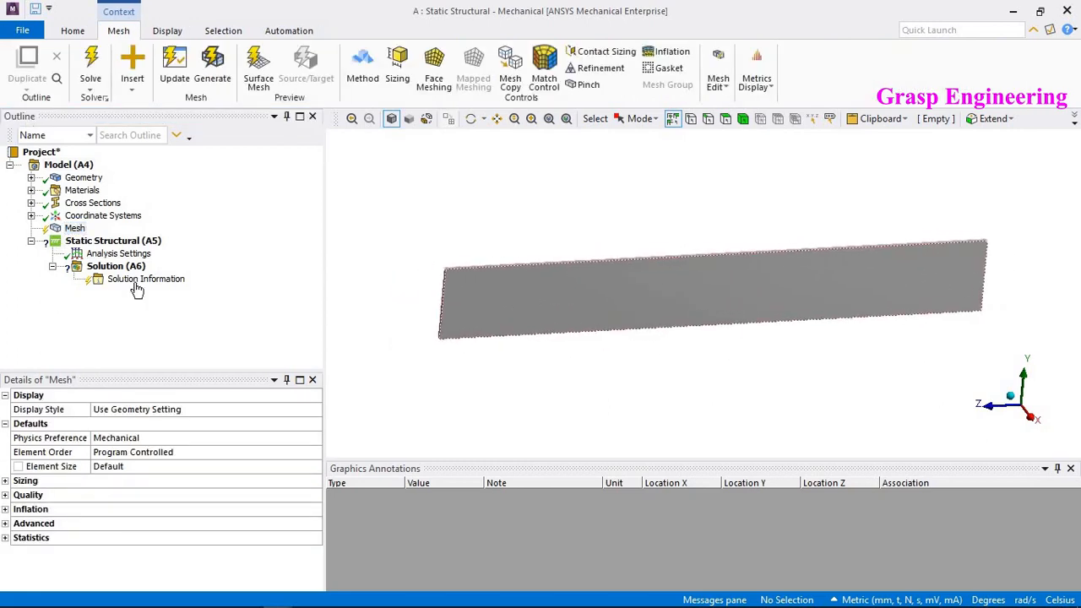
{"action": "left_click", "coordinate": [743, 119]}
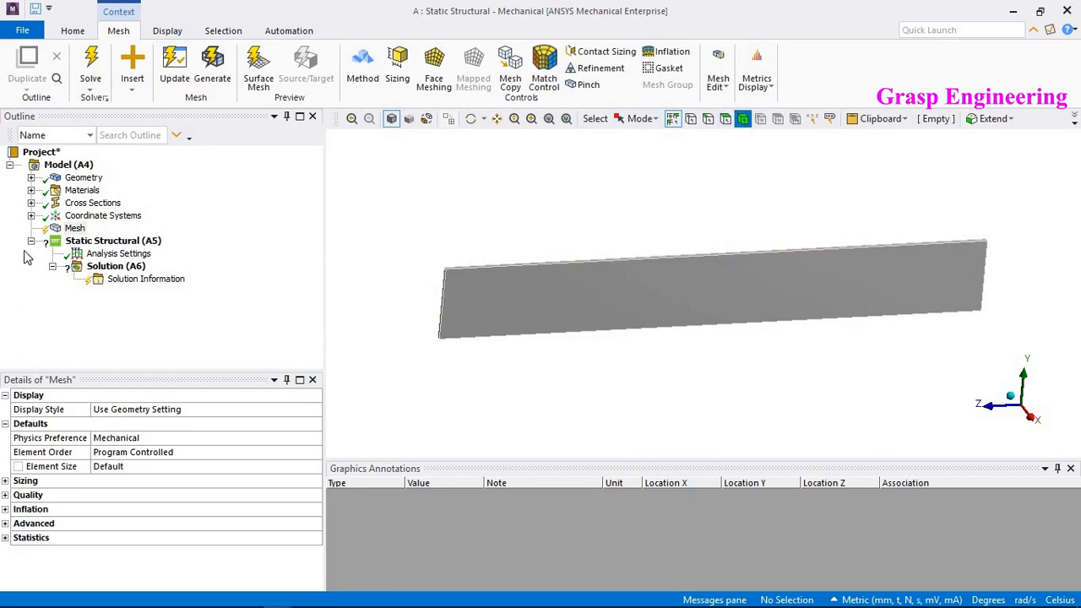
{"action": "right_click", "coordinate": [75, 230]}
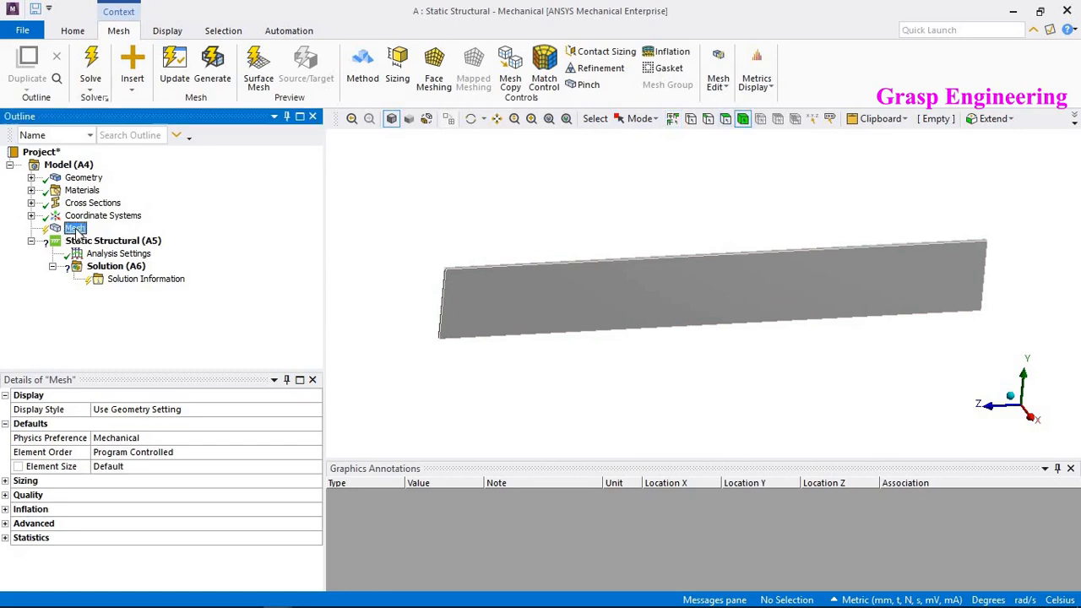
{"action": "mouse_move", "coordinate": [181, 241]}
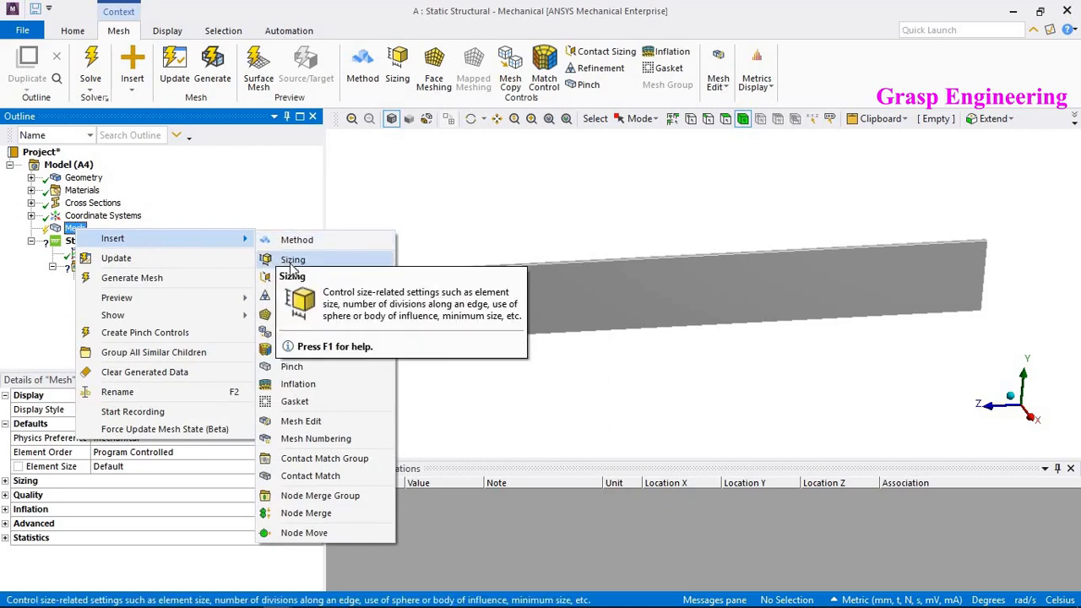
{"action": "left_click", "coordinate": [293, 261]}
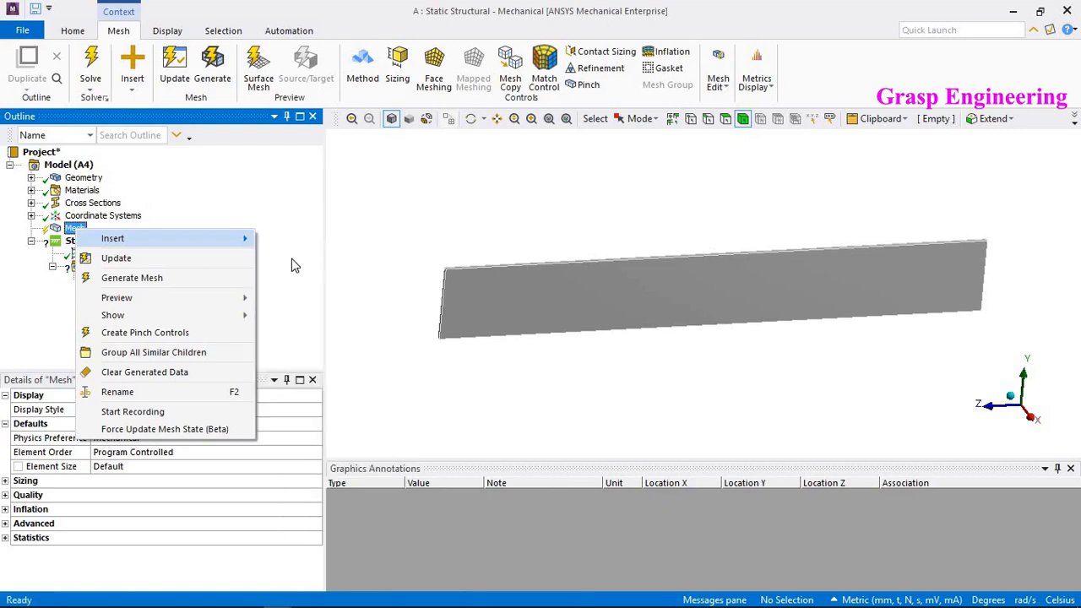
{"action": "left_click", "coordinate": [694, 301]}
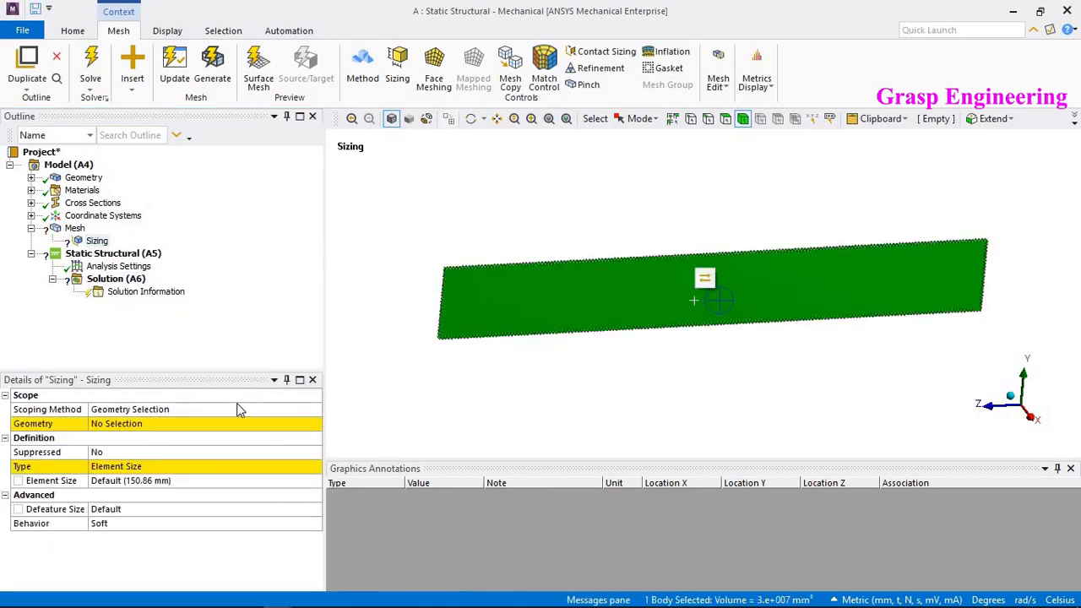
{"action": "left_click", "coordinate": [121, 429]}
{"action": "left_click", "coordinate": [150, 424]}
{"action": "left_click", "coordinate": [146, 480]}
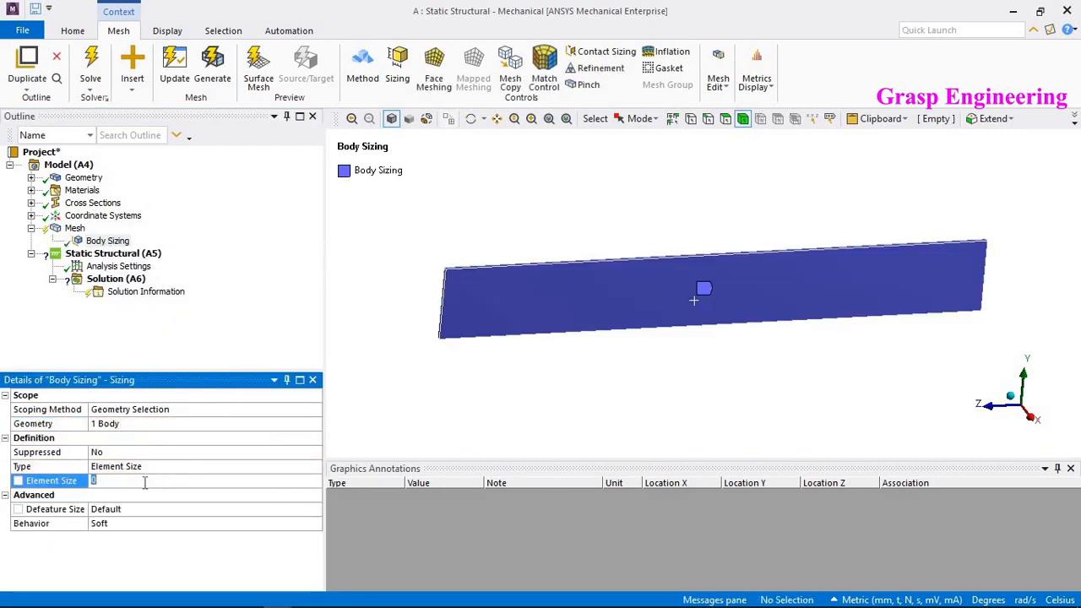
{"action": "left_click", "coordinate": [148, 497]}
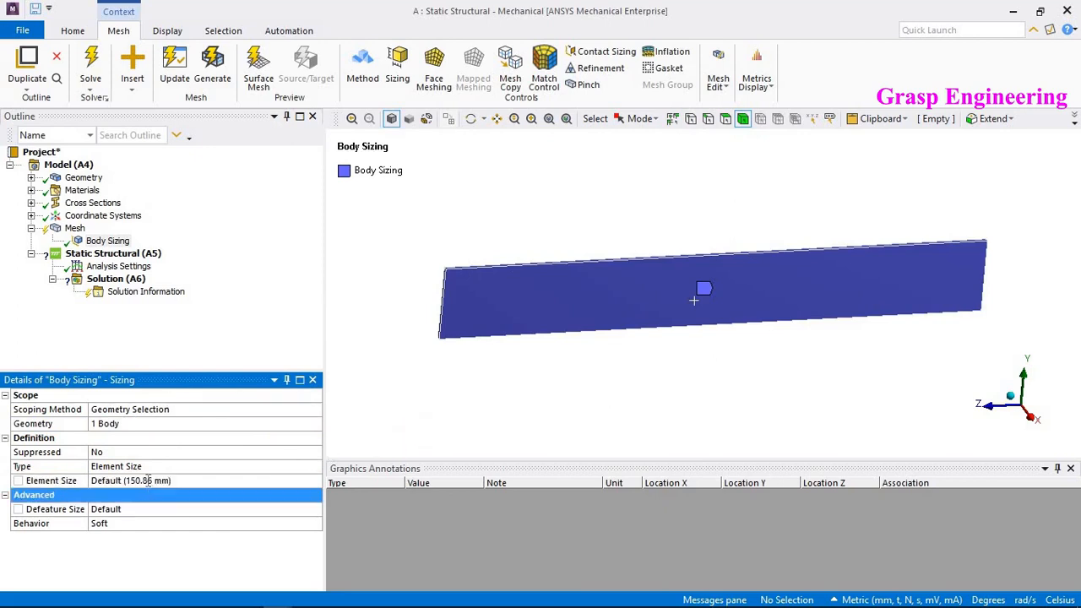
{"action": "left_click", "coordinate": [152, 479]}
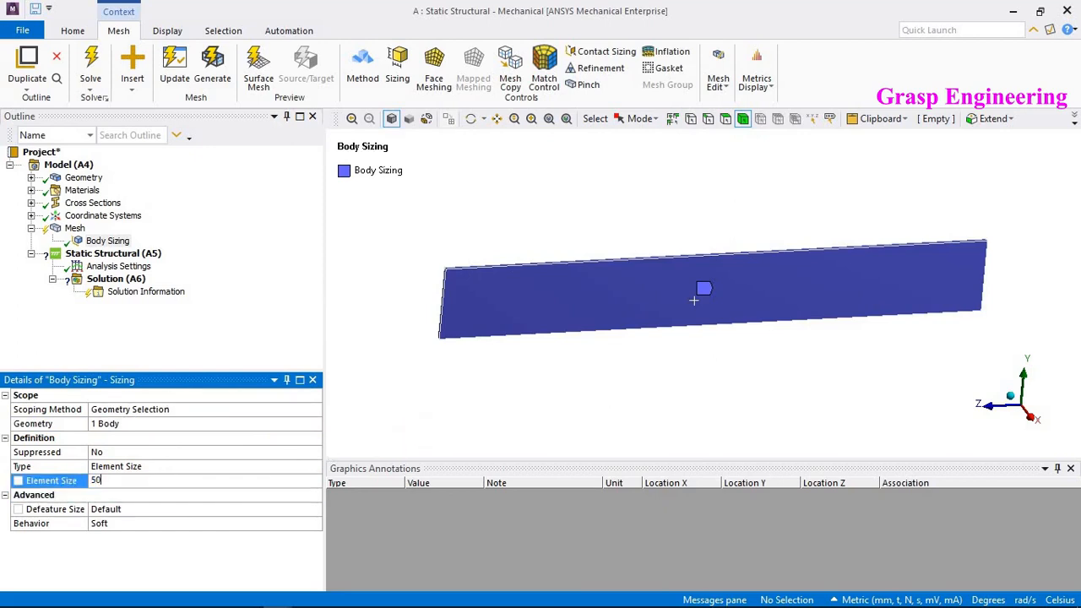
{"action": "type", "text": "50"}
{"action": "key", "text": "Return"}
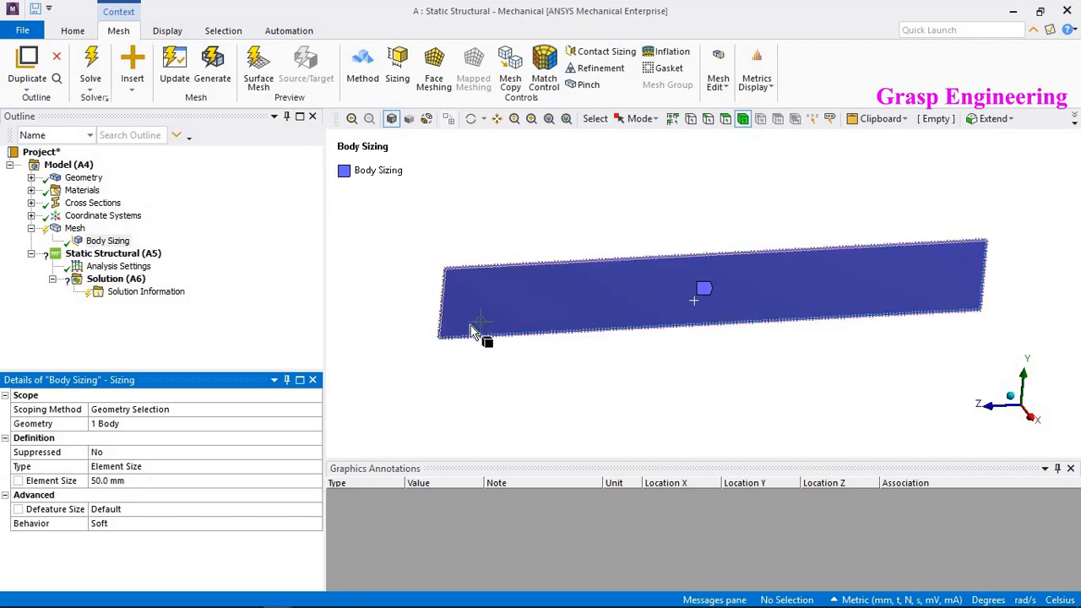
- Generate the mesh for the plate
{"action": "right_click", "coordinate": [75, 228]}
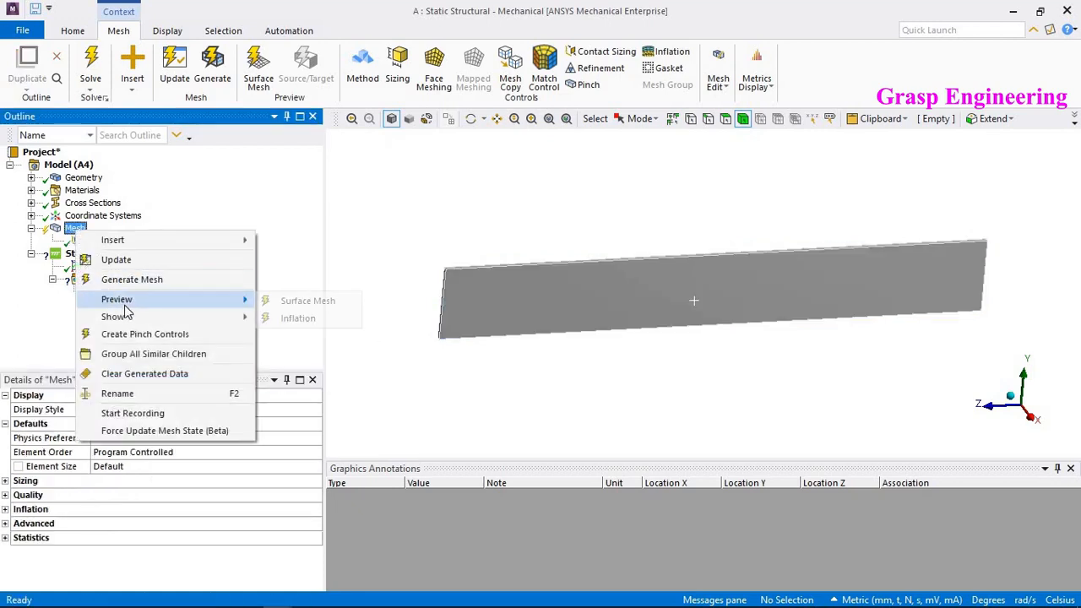
{"action": "left_click", "coordinate": [131, 282]}
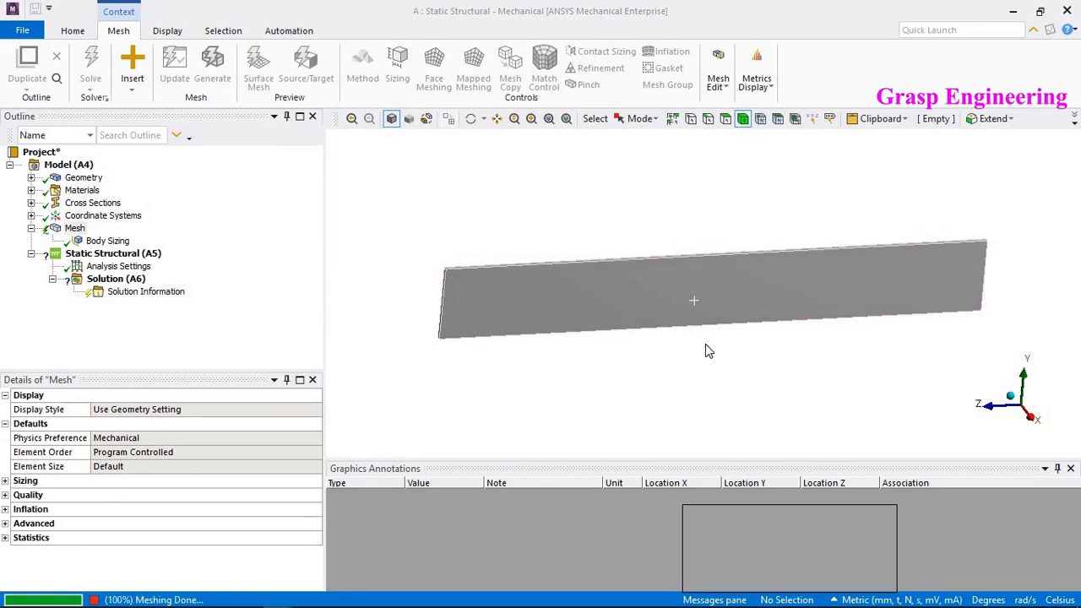
{"action": "scroll", "coordinate": [498, 309], "scroll_direction": "up", "scroll_amount": 2}
{"action": "scroll", "coordinate": [497, 309], "scroll_direction": "up", "scroll_amount": 5}
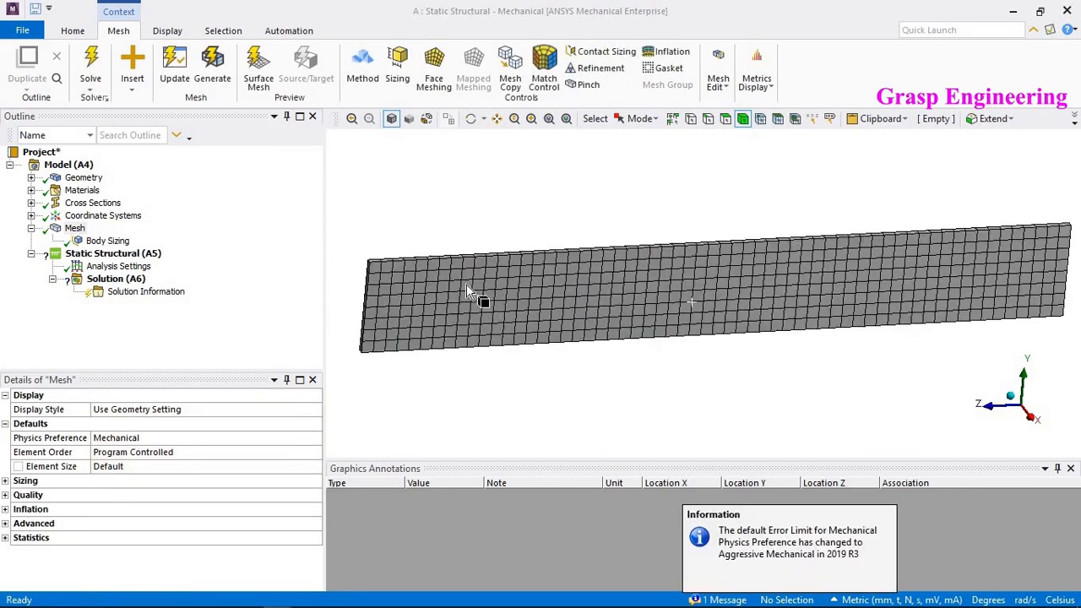
- Add an edge sizing on the plate's 25 mm thickness edge using Number of Divisions set to 2
{"action": "middle_click_drag", "start_coordinate": [672, 273], "coordinate": [740, 220]}
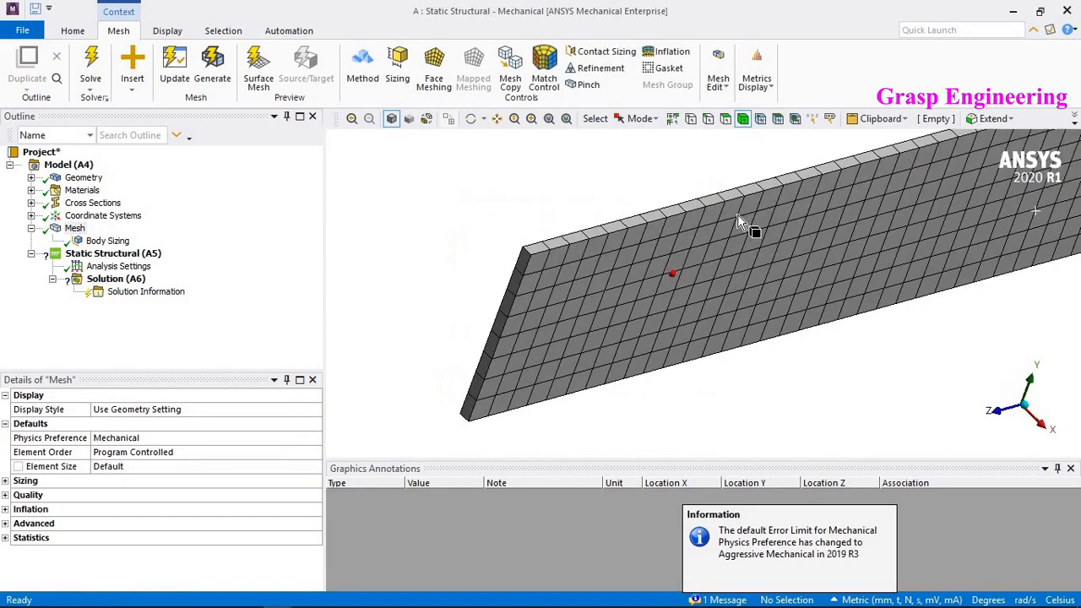
{"action": "left_click", "coordinate": [708, 120]}
{"action": "scroll", "coordinate": [676, 253], "scroll_direction": "up", "scroll_amount": 5}
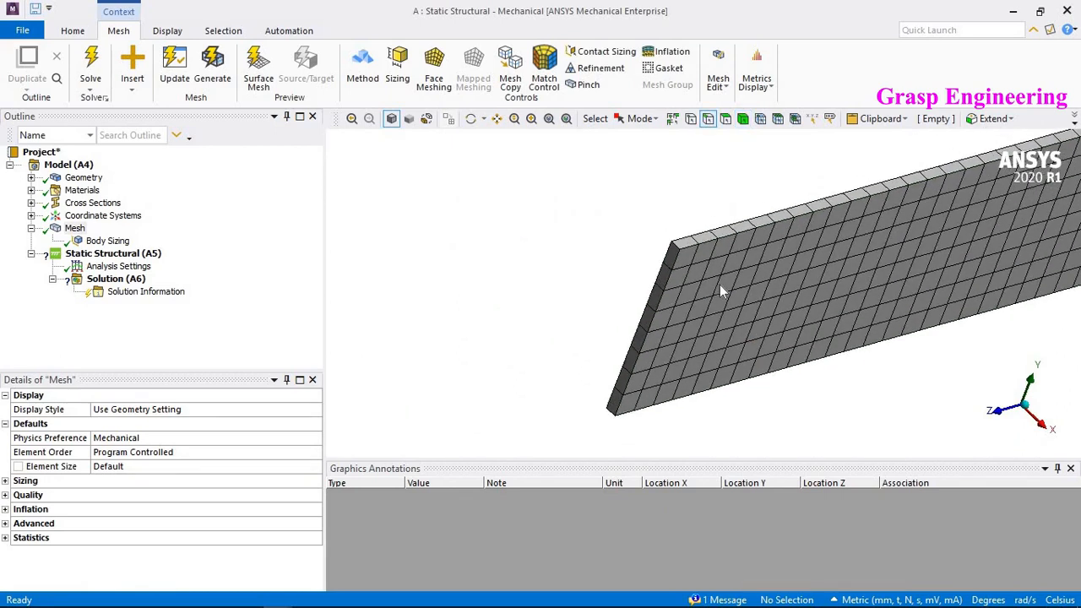
{"action": "left_click", "coordinate": [667, 223]}
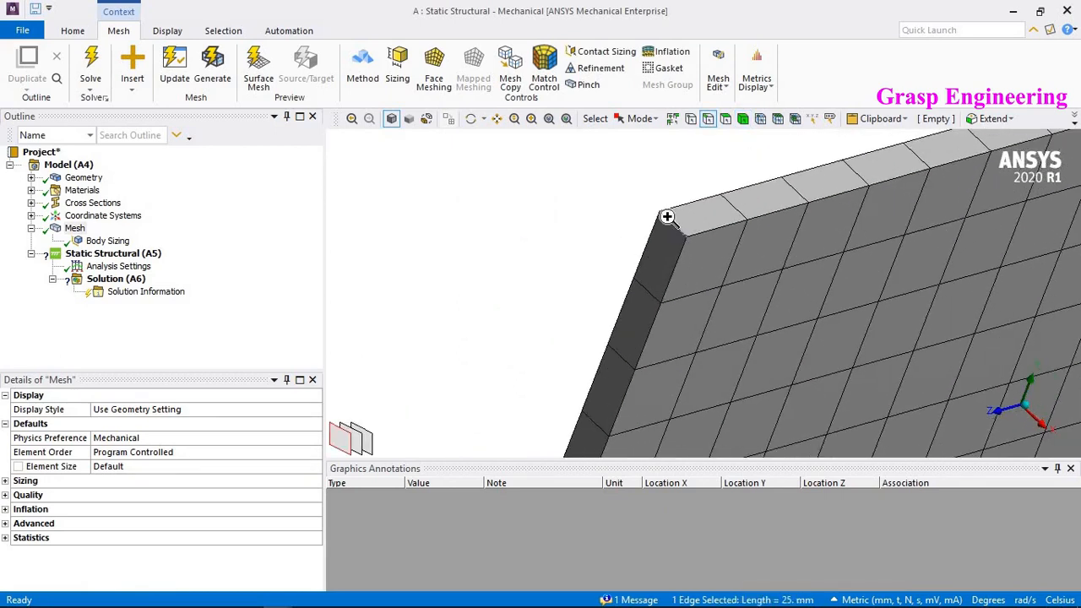
{"action": "right_click", "coordinate": [667, 224]}
{"action": "mouse_move", "coordinate": [789, 186]}
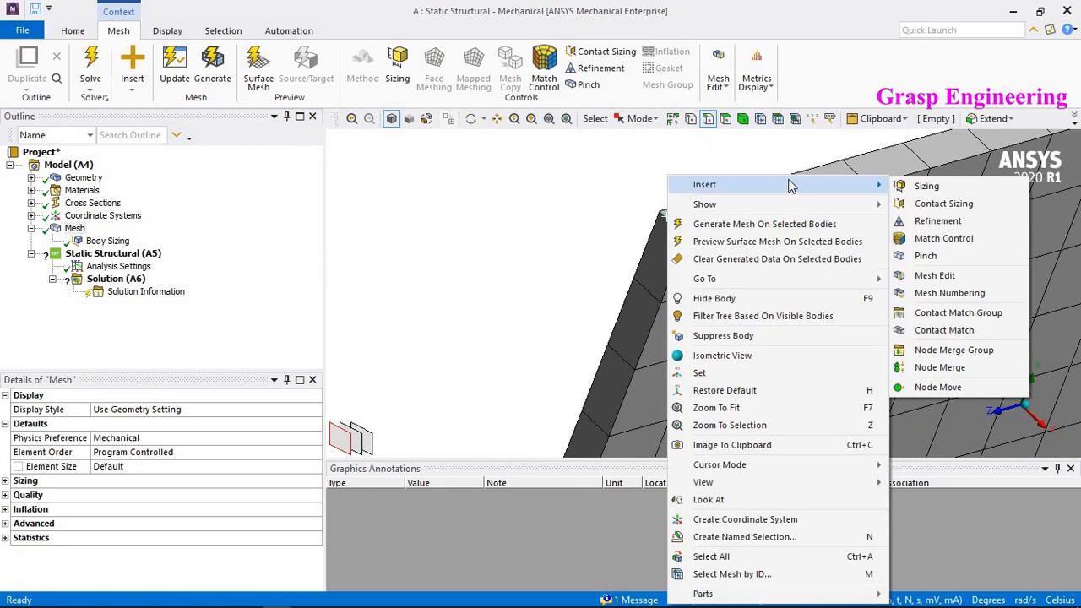
{"action": "left_click", "coordinate": [924, 186]}
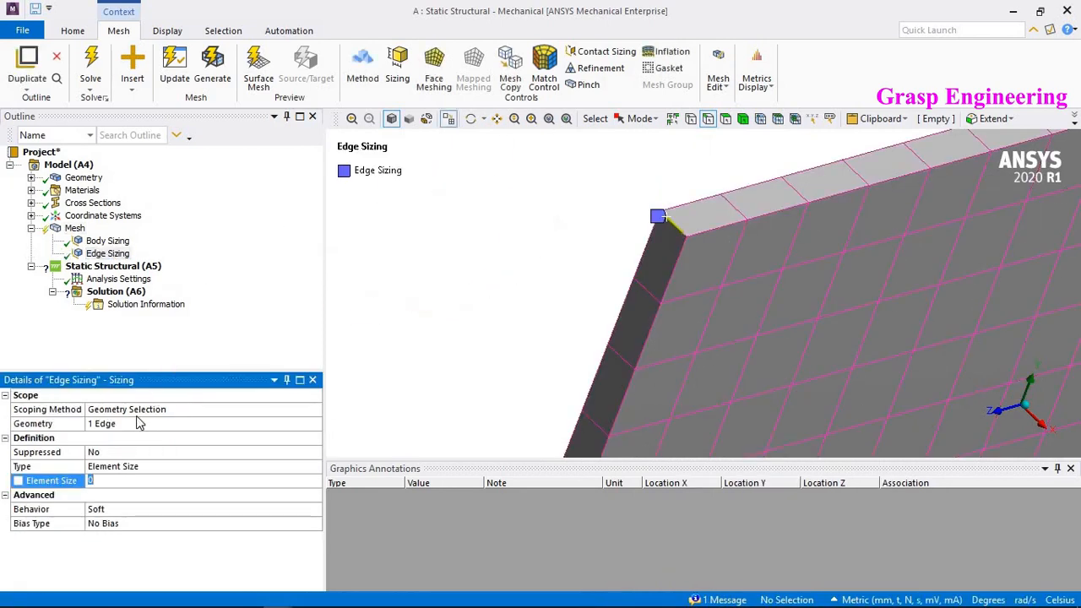
{"action": "left_click", "coordinate": [127, 466]}
{"action": "left_click", "coordinate": [118, 482]}
{"action": "left_click", "coordinate": [122, 480]}
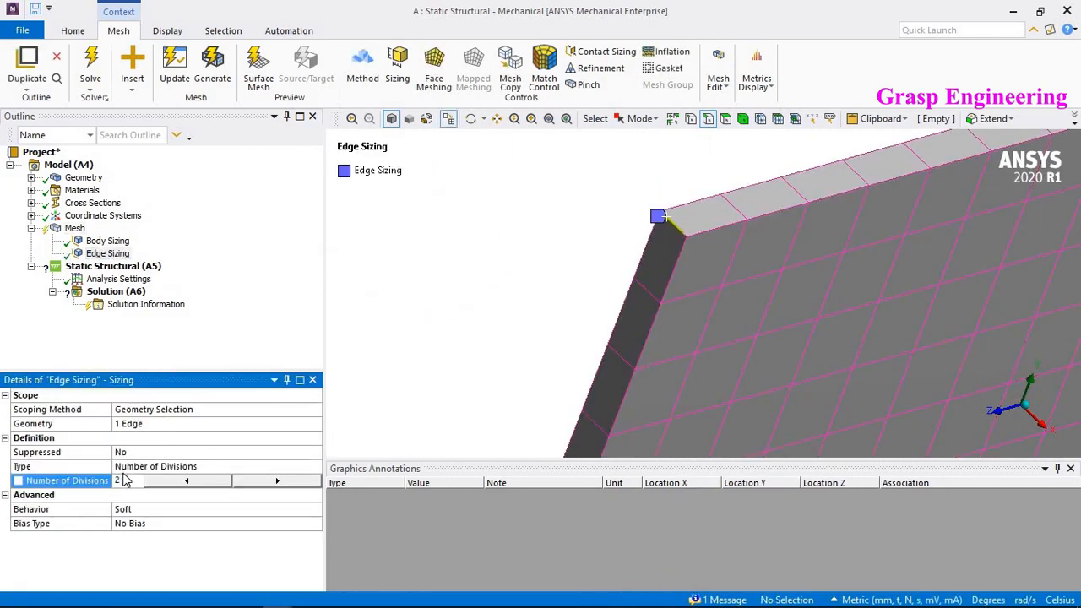
{"action": "key", "text": "Return"}
- Update the mesh with the new sizing controls
{"action": "left_click", "coordinate": [540, 314]}
{"action": "scroll", "coordinate": [594, 321], "scroll_direction": "down", "scroll_amount": 5}
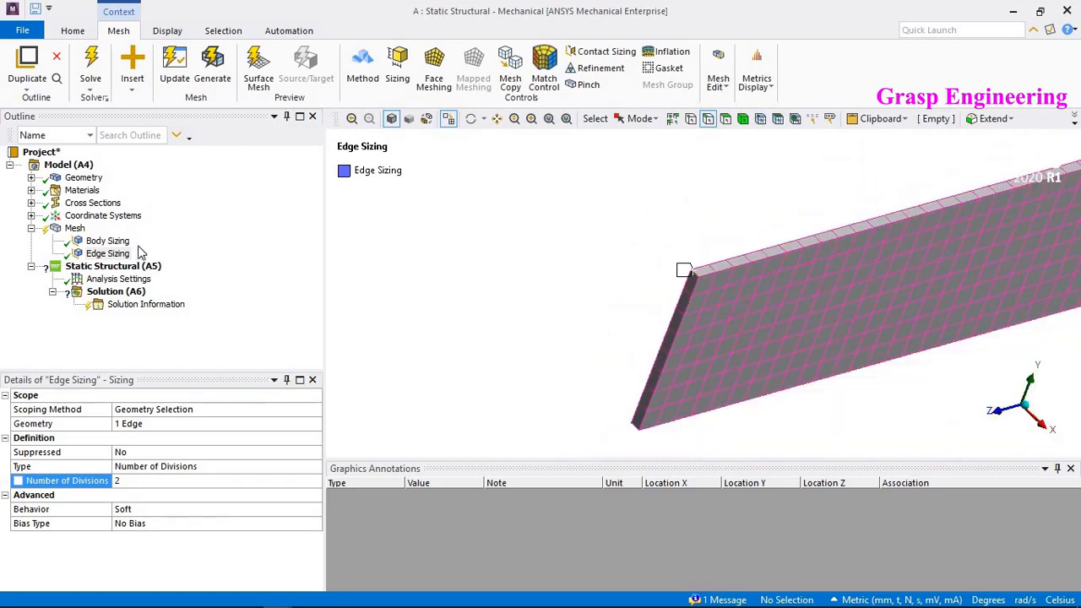
{"action": "right_click", "coordinate": [76, 230]}
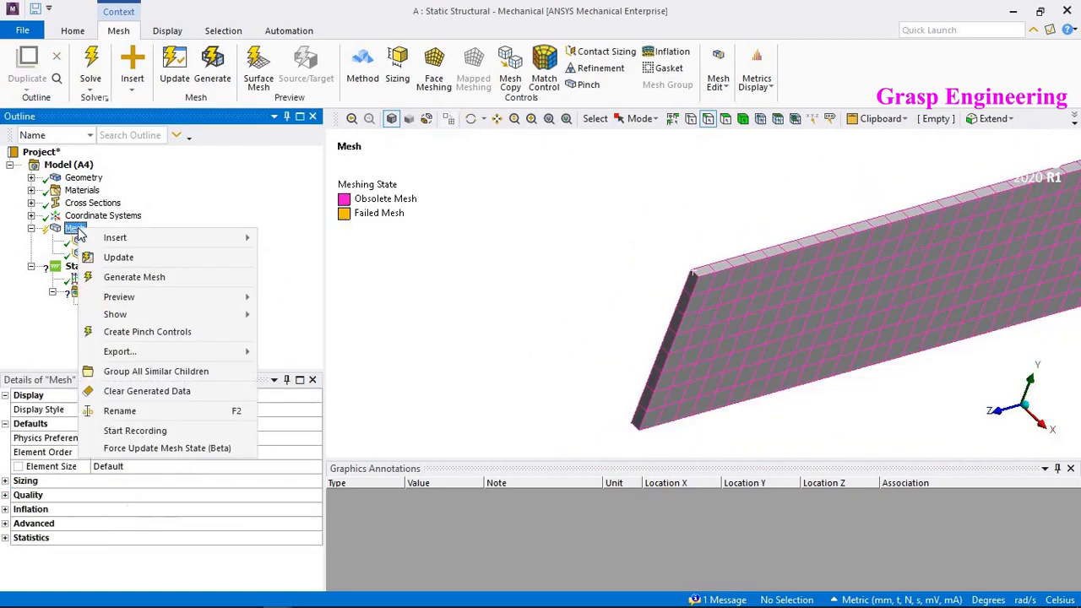
{"action": "left_click", "coordinate": [133, 257]}
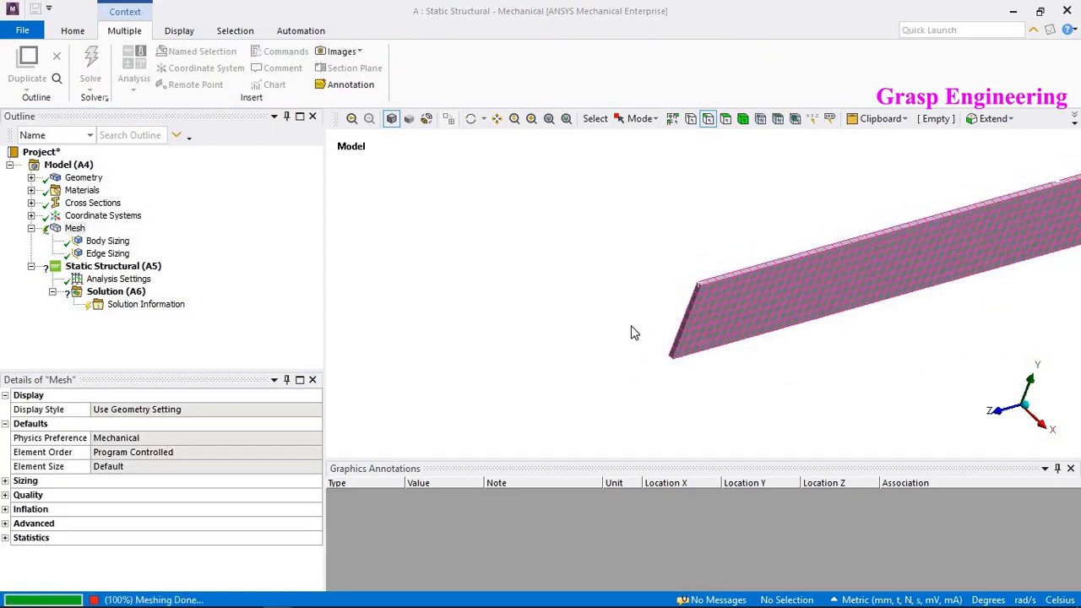
{"action": "middle_click_drag", "start_coordinate": [842, 303], "coordinate": [604, 350], "text": "ctrl"}
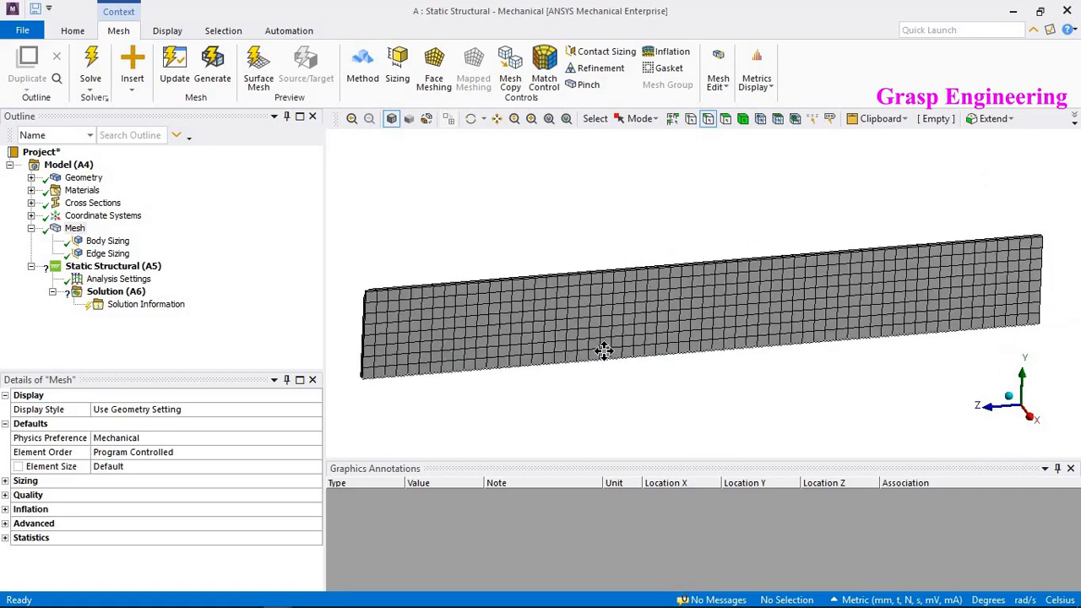
{"action": "scroll", "coordinate": [675, 342], "scroll_direction": "down", "scroll_amount": 2}
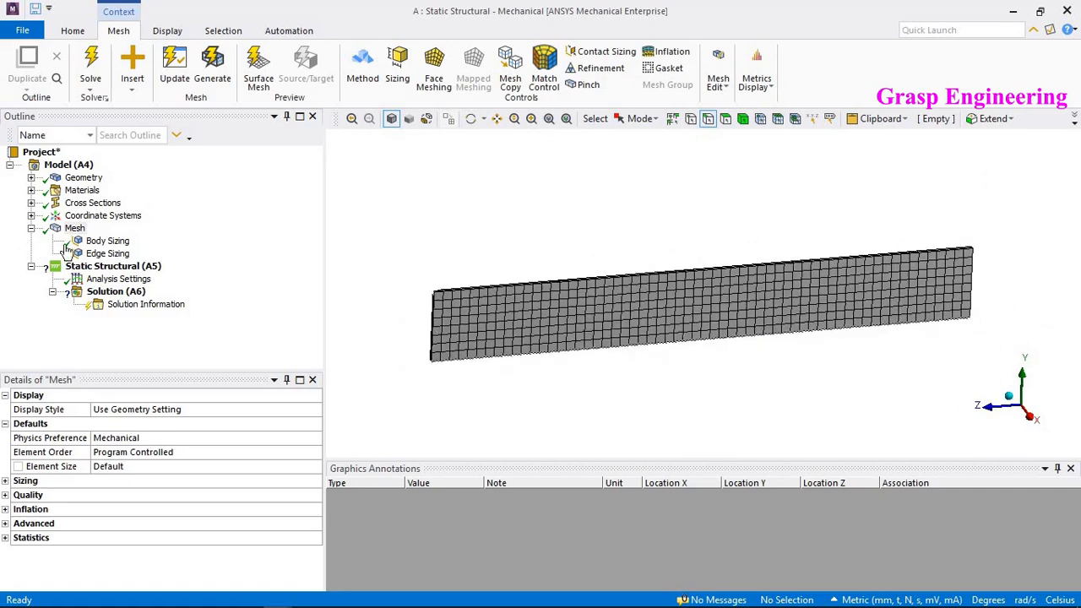
- Insert a Fixed Support under the Static Structural analysis
{"action": "left_click", "coordinate": [110, 266]}
{"action": "right_click", "coordinate": [110, 268]}
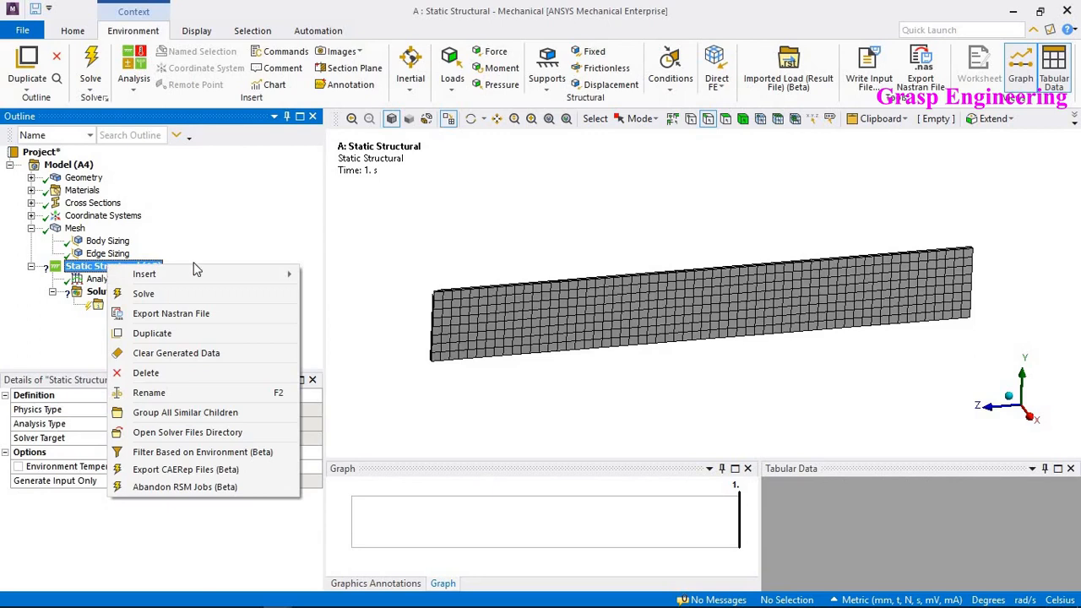
{"action": "mouse_move", "coordinate": [200, 277]}
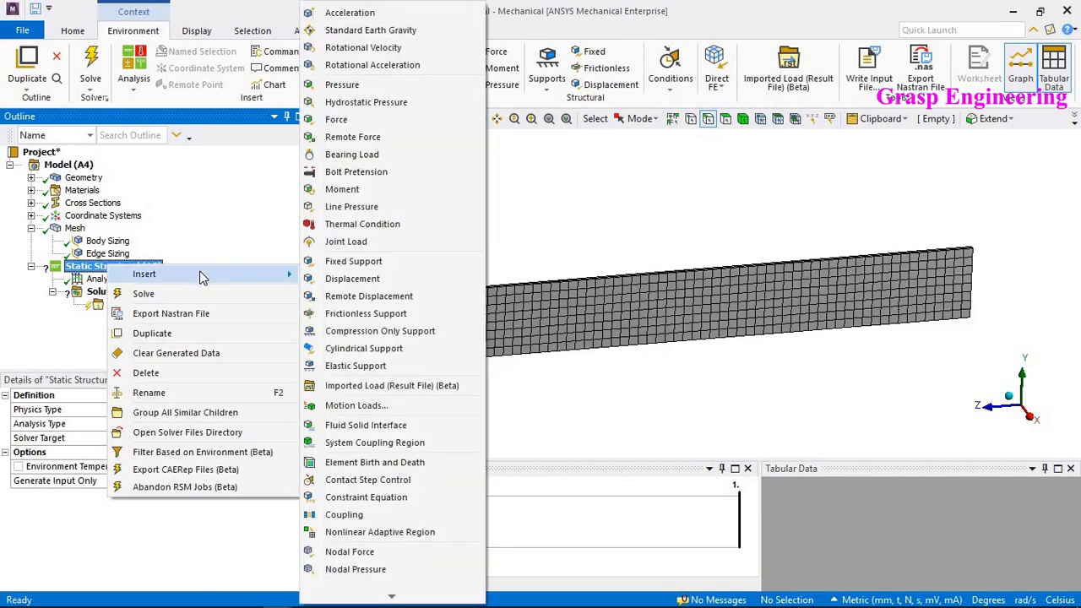
{"action": "left_click", "coordinate": [353, 261]}
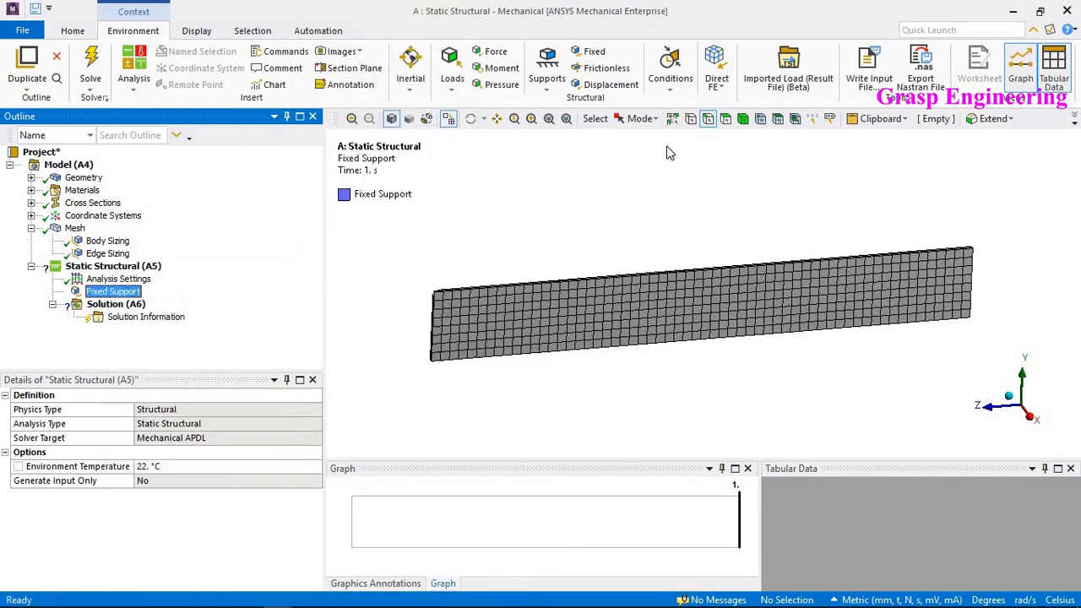
- Scope the Fixed Support to the element faces at one end of the plate's thickness face
{"action": "left_click", "coordinate": [777, 119]}
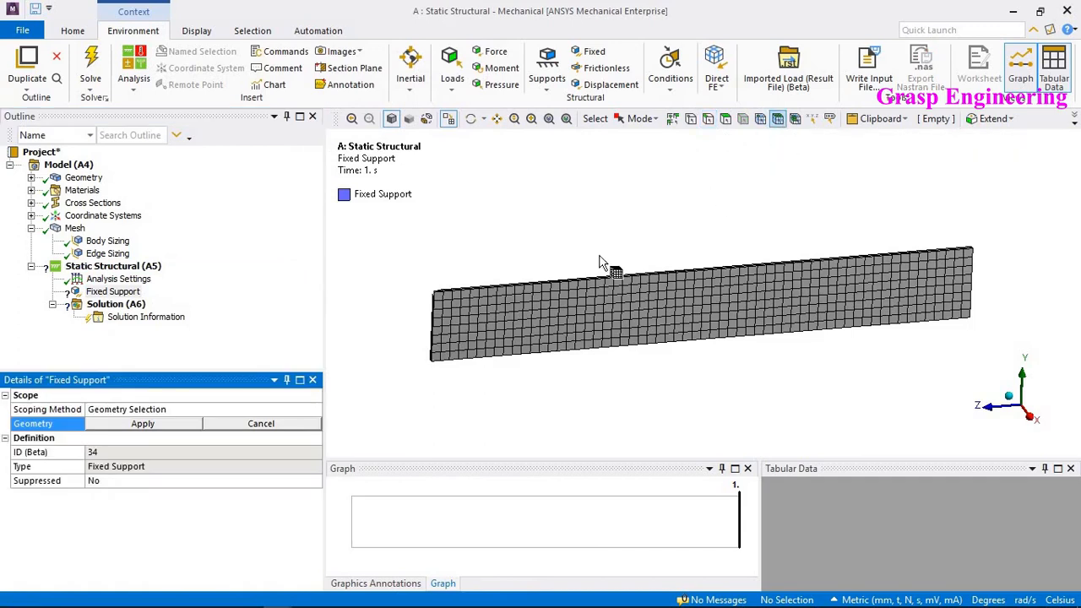
{"action": "left_click_drag", "start_coordinate": [601, 270], "coordinate": [474, 318]}
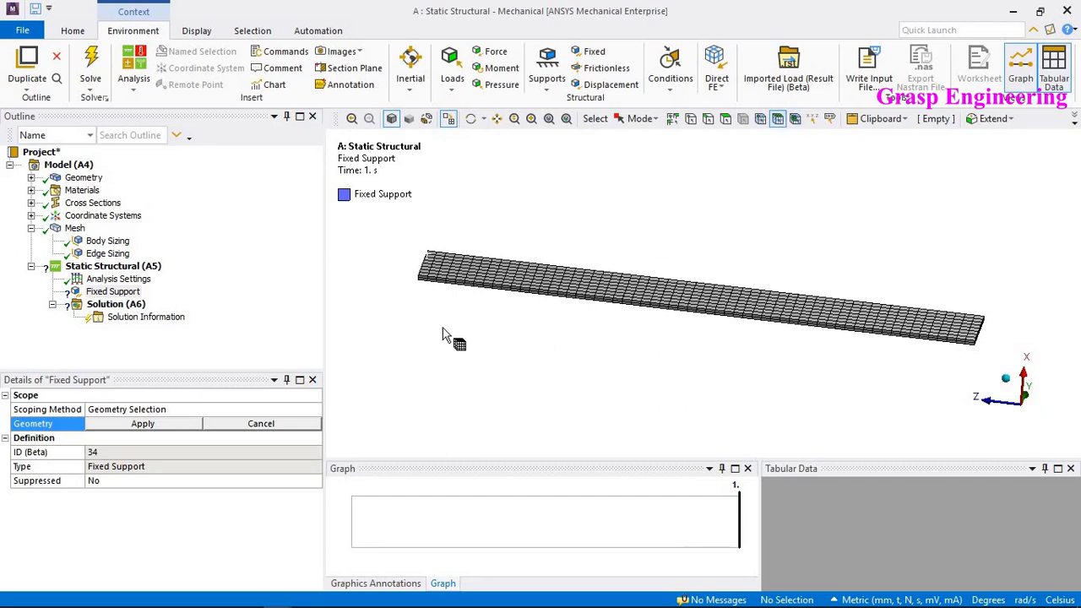
{"action": "middle_click_drag", "start_coordinate": [428, 288], "coordinate": [695, 340], "text": "ctrl"}
{"action": "scroll", "coordinate": [633, 320], "scroll_direction": "up", "scroll_amount": 8}
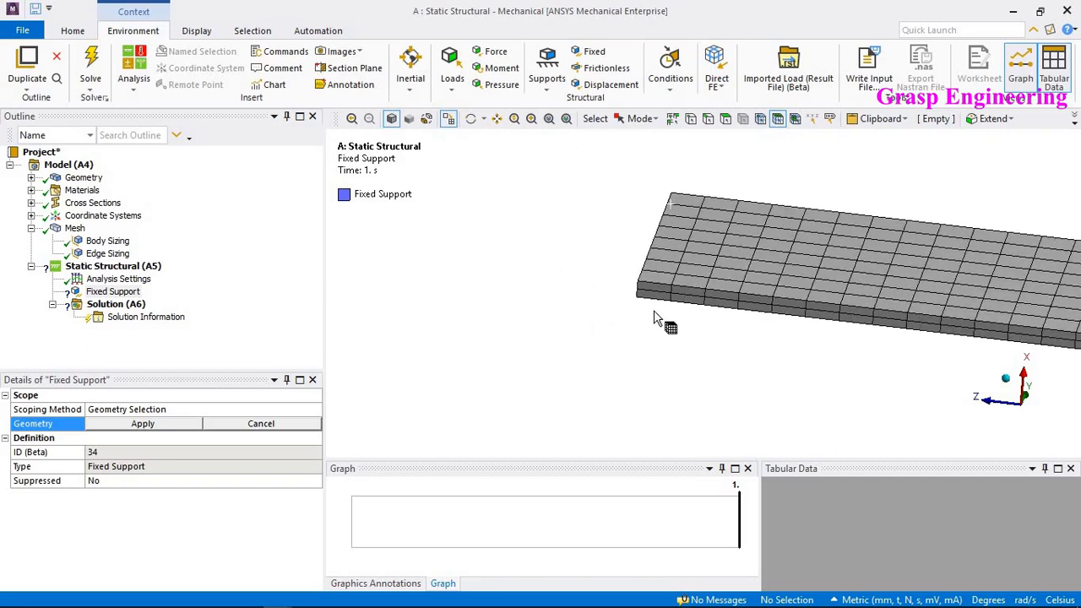
{"action": "scroll", "coordinate": [650, 307], "scroll_direction": "up", "scroll_amount": 2}
{"action": "left_click", "coordinate": [633, 292]}
{"action": "left_click", "coordinate": [626, 282], "text": "ctrl"}
{"action": "scroll", "coordinate": [557, 323], "scroll_direction": "down", "scroll_amount": 3}
{"action": "mouse_move", "coordinate": [562, 327]}
{"action": "middle_mouse_down", "text": "ctrl"}
{"action": "mouse_move", "coordinate": [851, 334]}
{"action": "mouse_move", "coordinate": [369, 342]}
{"action": "middle_mouse_up", "text": "ctrl"}
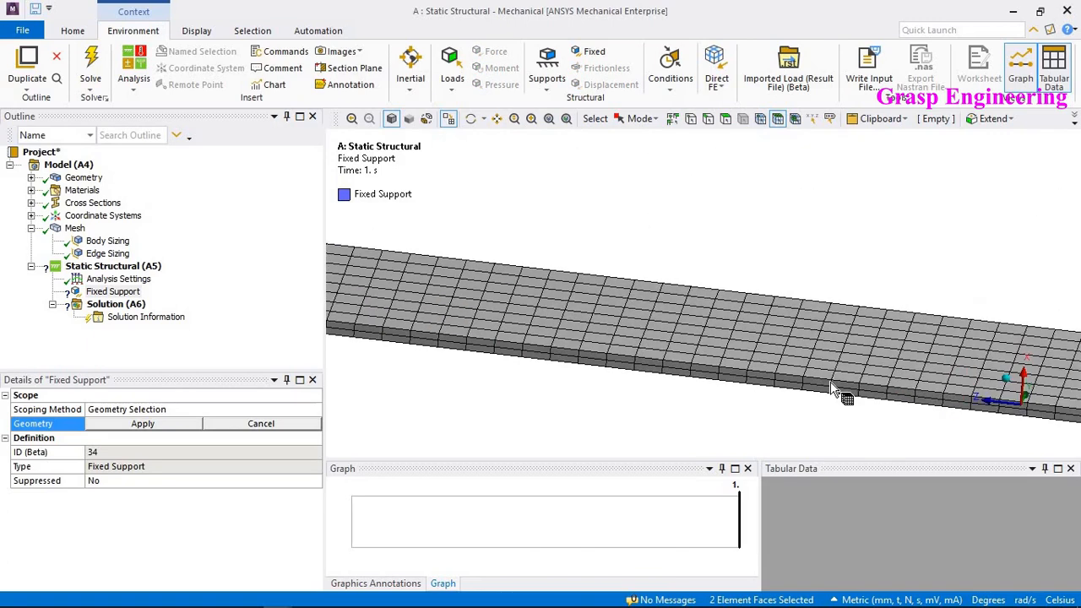
{"action": "middle_click_drag", "start_coordinate": [834, 389], "coordinate": [484, 276], "text": "ctrl"}
{"action": "mouse_move", "coordinate": [856, 312]}
{"action": "middle_mouse_down", "text": "ctrl"}
{"action": "mouse_move", "coordinate": [759, 338]}
{"action": "mouse_move", "coordinate": [589, 292]}
{"action": "middle_mouse_up", "text": "ctrl"}
{"action": "scroll", "coordinate": [762, 306], "scroll_direction": "up", "scroll_amount": 1}
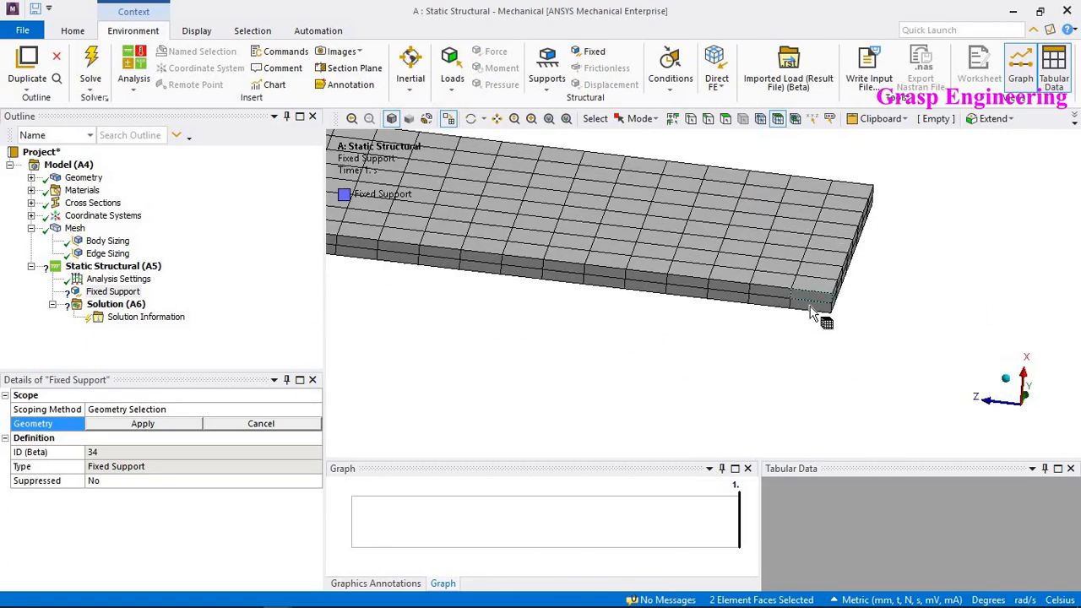
{"action": "left_click", "coordinate": [814, 304], "text": "ctrl"}
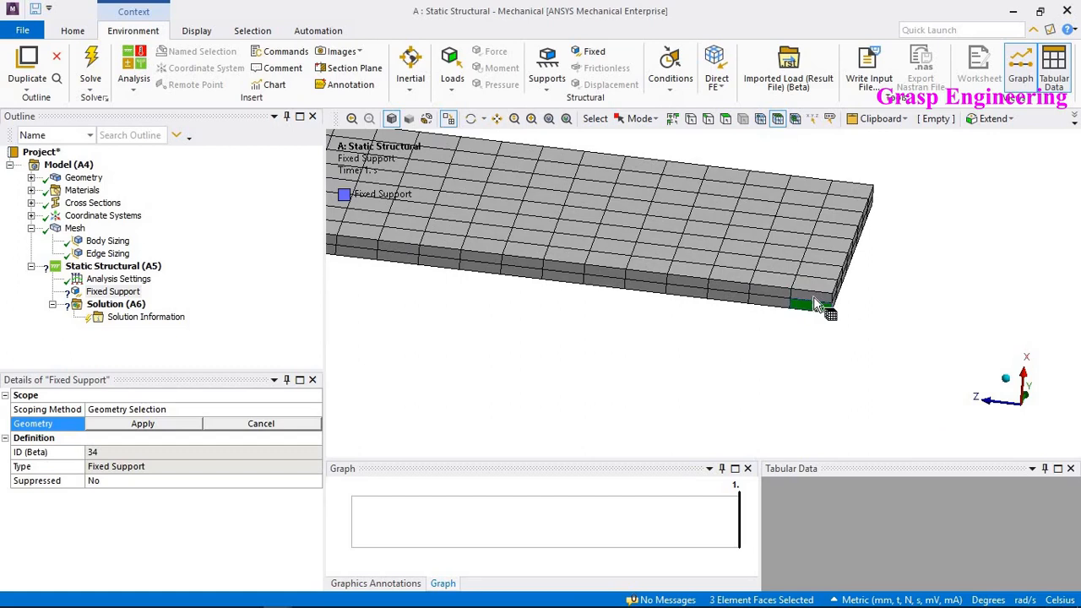
{"action": "left_click", "coordinate": [158, 426]}
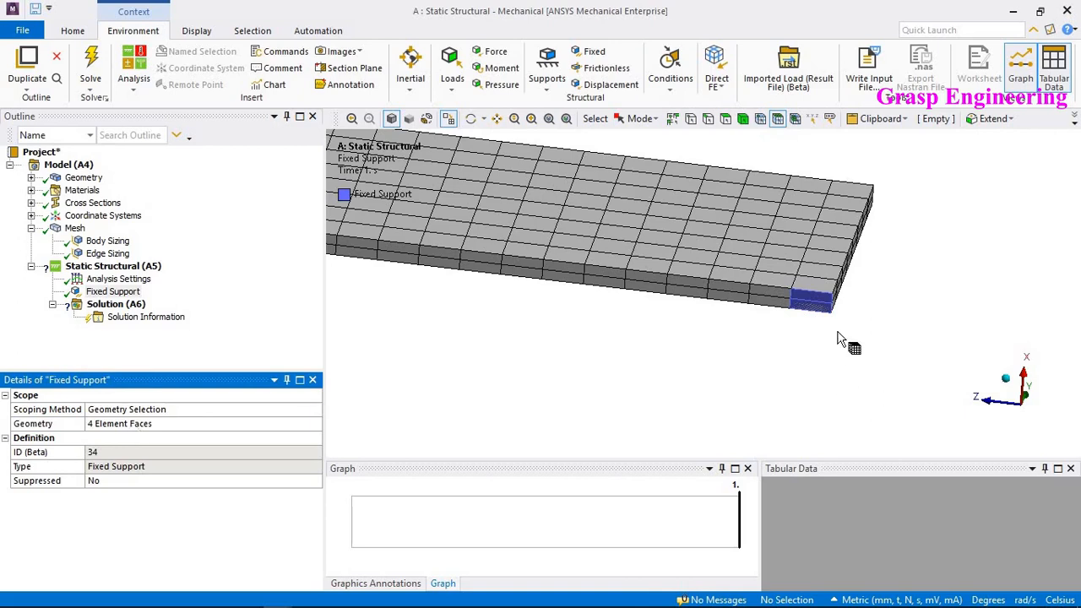
- Insert a Force load under the Static Structural analysis
{"action": "scroll", "coordinate": [845, 338], "scroll_direction": "down", "scroll_amount": 2}
{"action": "middle_click_drag", "start_coordinate": [850, 321], "coordinate": [823, 348]}
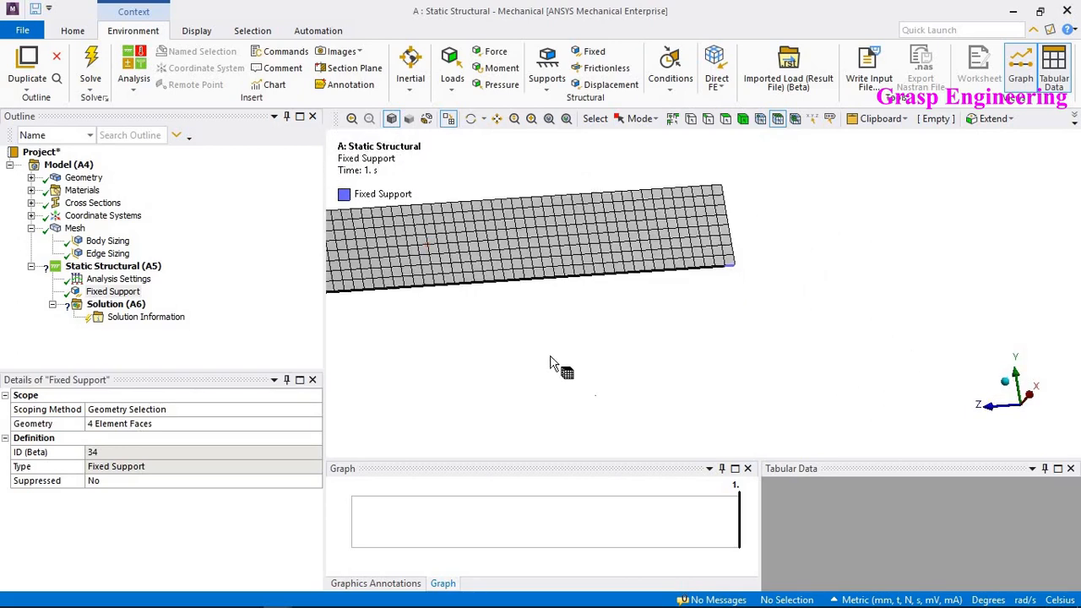
{"action": "middle_click_drag", "start_coordinate": [473, 276], "coordinate": [666, 325], "text": "ctrl"}
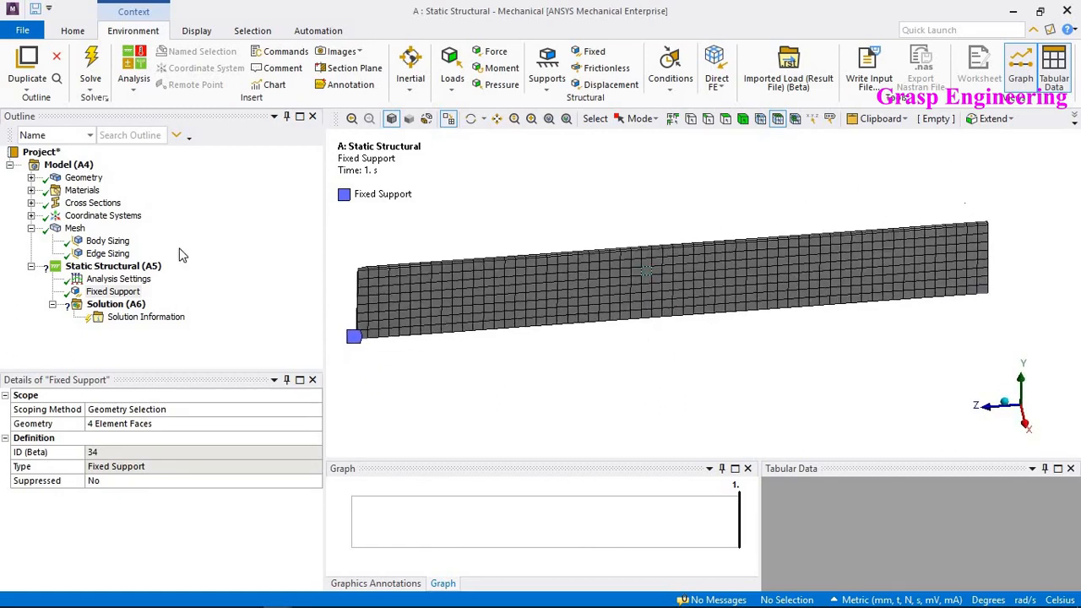
{"action": "right_click", "coordinate": [135, 269]}
{"action": "mouse_move", "coordinate": [237, 275]}
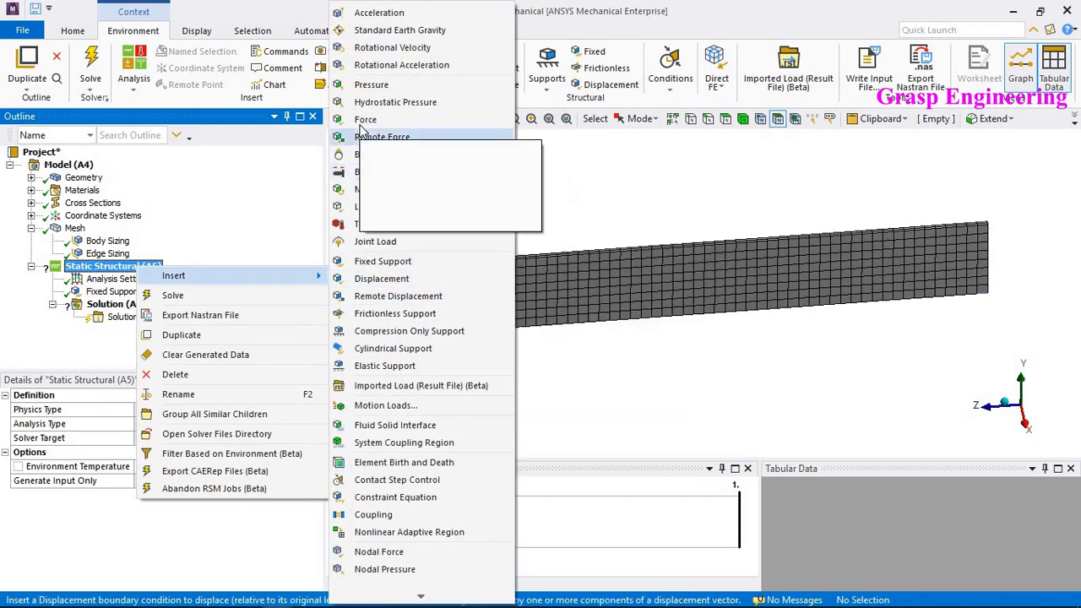
{"action": "left_click", "coordinate": [362, 123]}
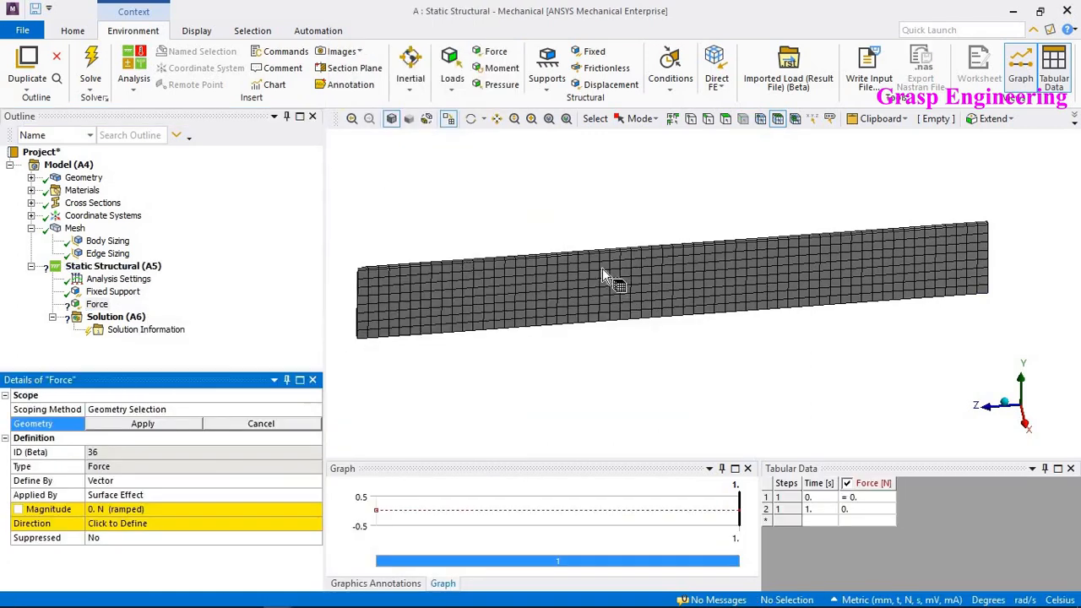
- Try to scope the Force to a single node on the plate's top edge
{"action": "scroll", "coordinate": [602, 268], "scroll_direction": "up", "scroll_amount": 5}
{"action": "left_click", "coordinate": [760, 119]}
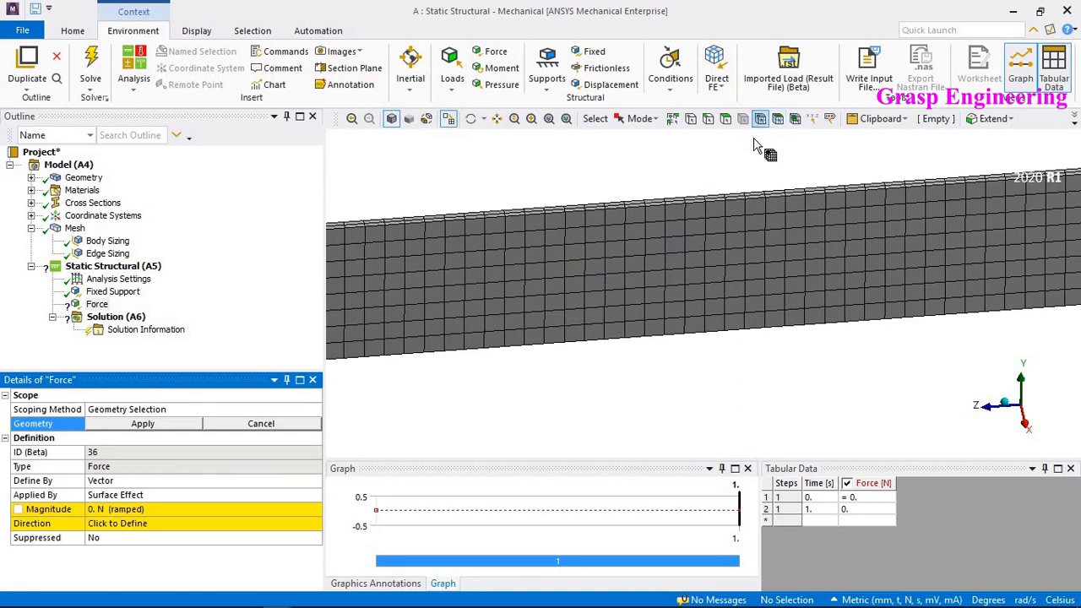
{"action": "middle_click_drag", "start_coordinate": [715, 200], "coordinate": [722, 302], "text": "ctrl"}
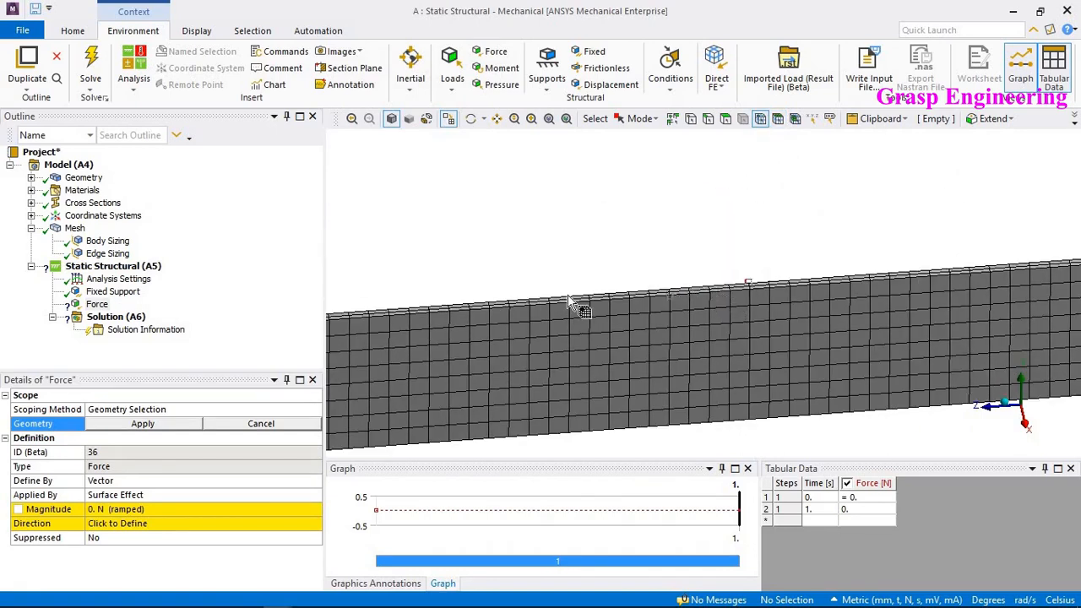
{"action": "scroll", "coordinate": [748, 305], "scroll_direction": "up", "scroll_amount": 4}
{"action": "left_click", "coordinate": [718, 285]}
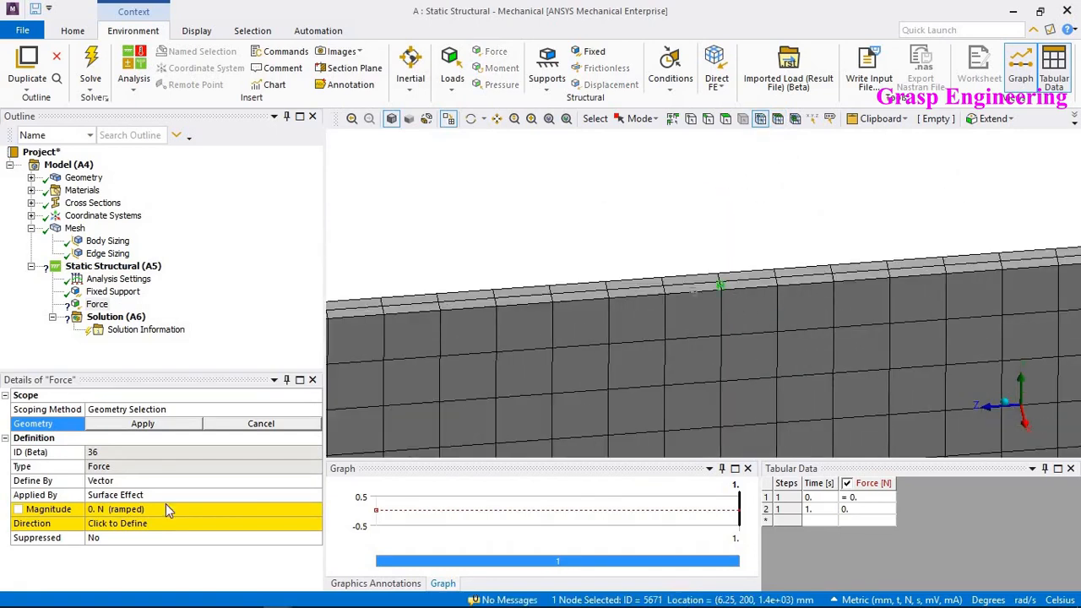
{"action": "left_click", "coordinate": [147, 424]}
{"action": "left_click", "coordinate": [147, 425]}
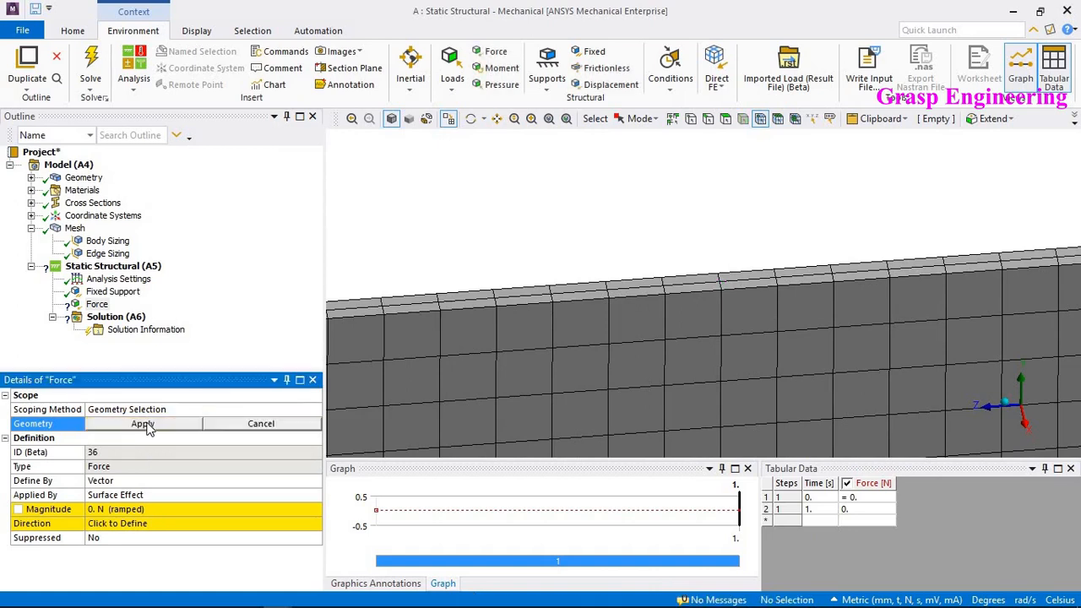
{"action": "left_click", "coordinate": [147, 425]}
{"action": "left_click", "coordinate": [721, 288]}
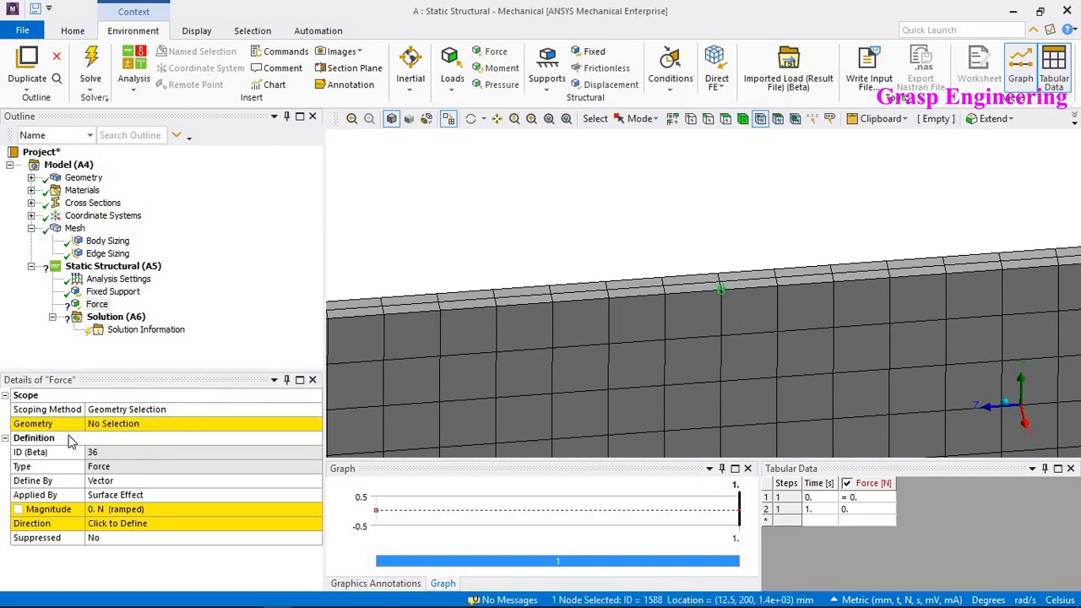
{"action": "left_click", "coordinate": [123, 424]}
{"action": "left_click", "coordinate": [122, 426]}
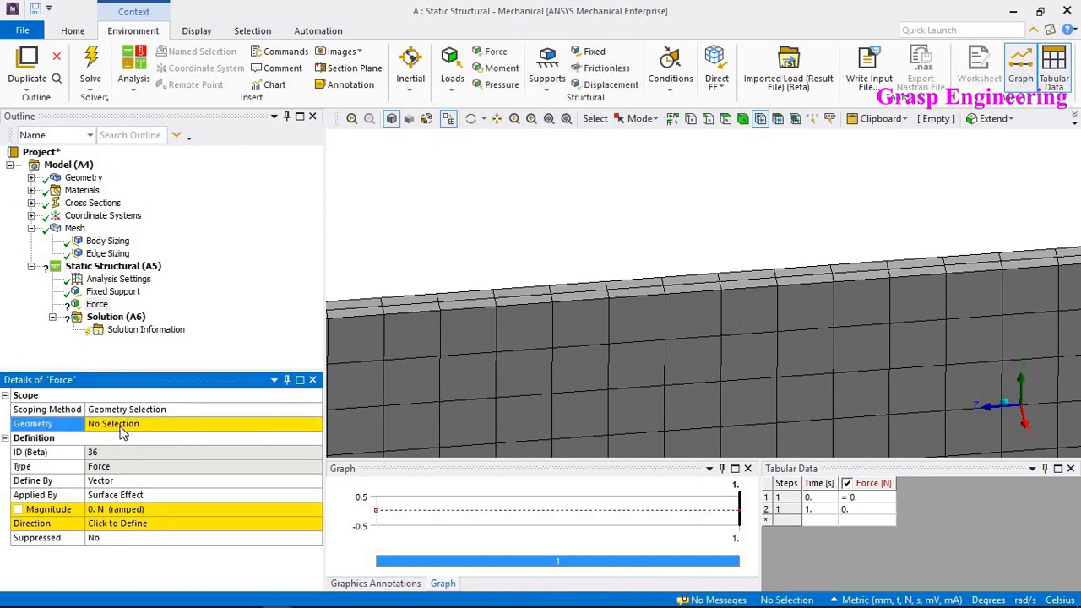
- Delete the Force load
{"action": "right_click", "coordinate": [97, 304]}
{"action": "left_click", "coordinate": [155, 432]}
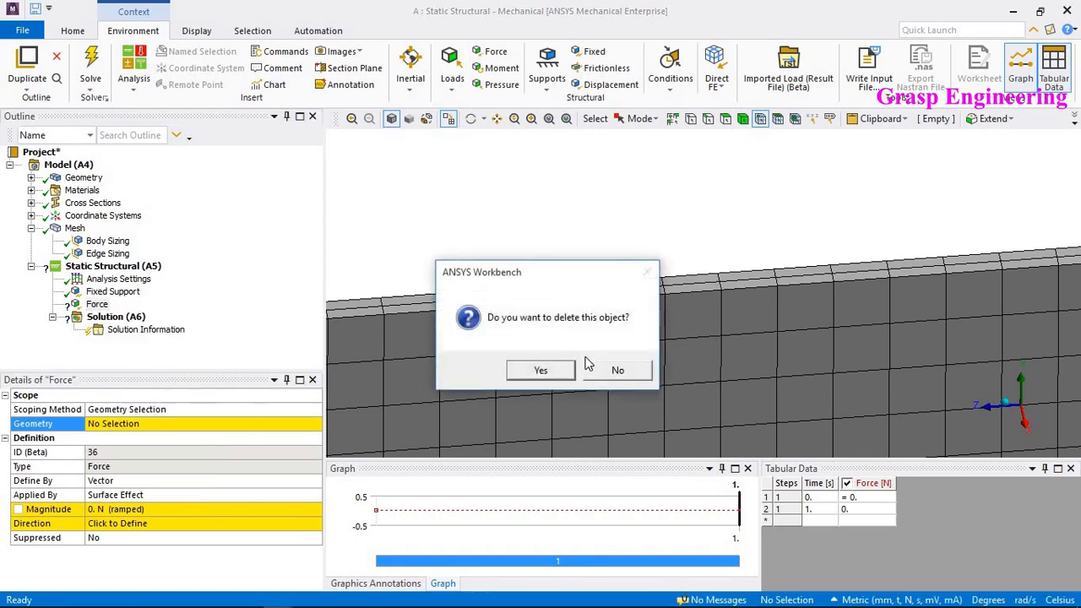
{"action": "key", "text": "Return"}
- Insert a Nodal Force under the Static Structural analysis
{"action": "right_click", "coordinate": [141, 268]}
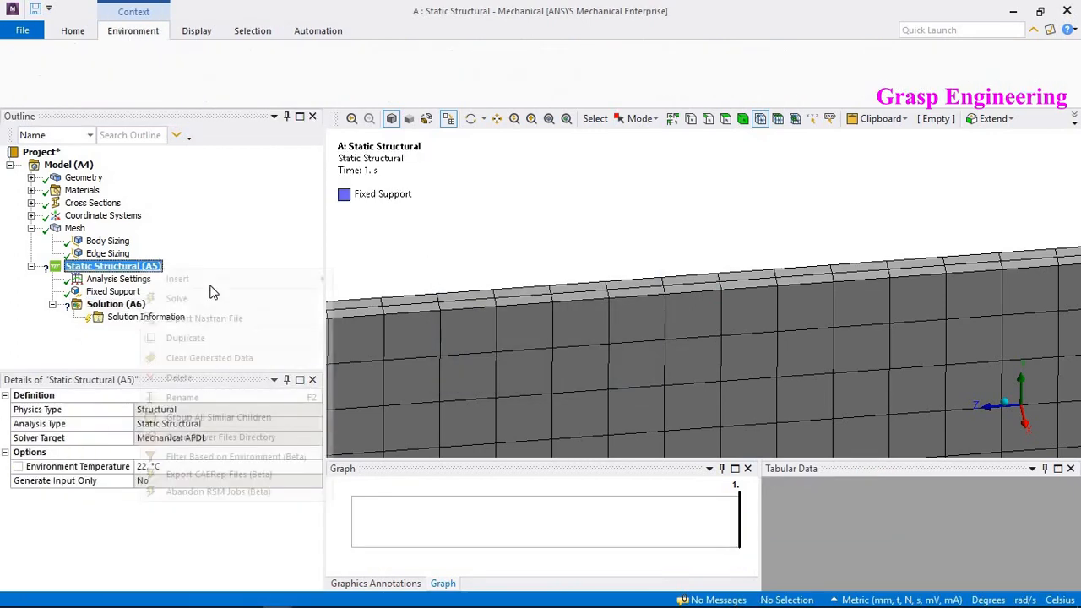
{"action": "mouse_move", "coordinate": [304, 287]}
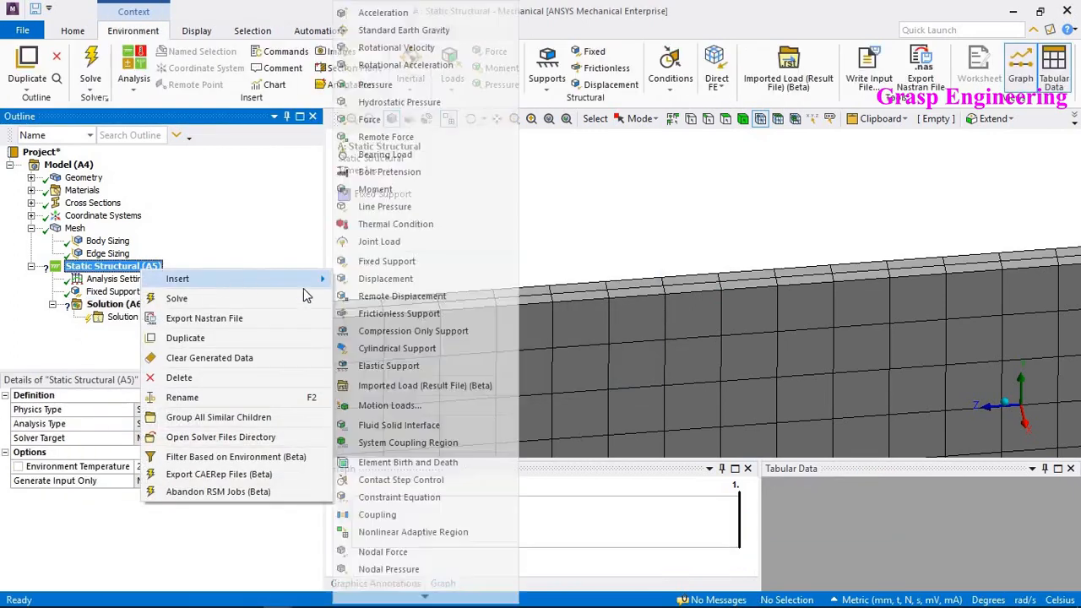
{"action": "left_click", "coordinate": [395, 555]}
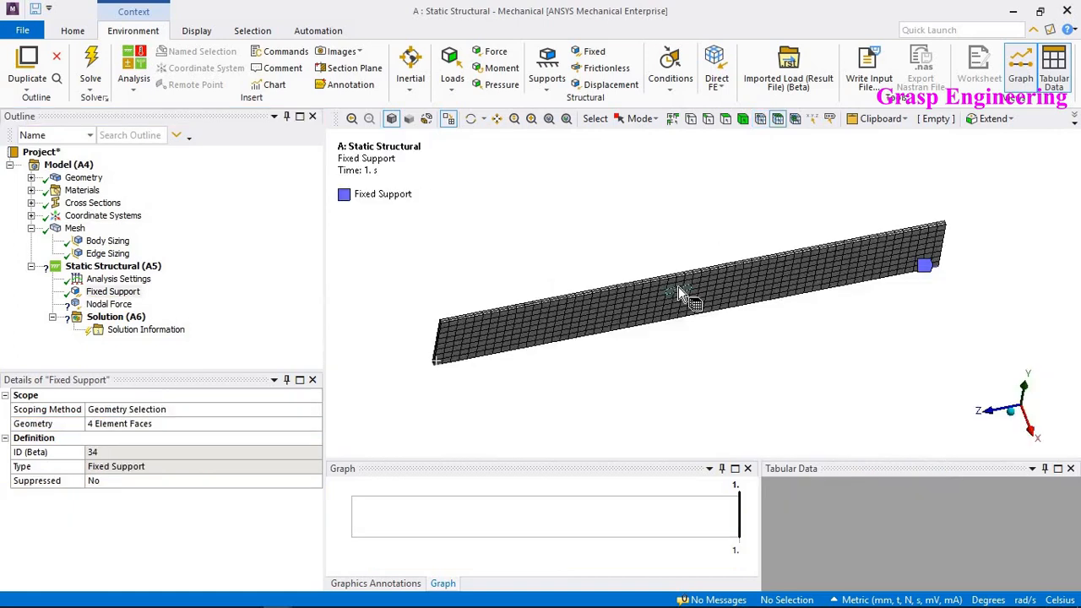
- Insert a Named Selection under the Model
{"action": "middle_click_drag", "start_coordinate": [678, 287], "coordinate": [665, 278]}
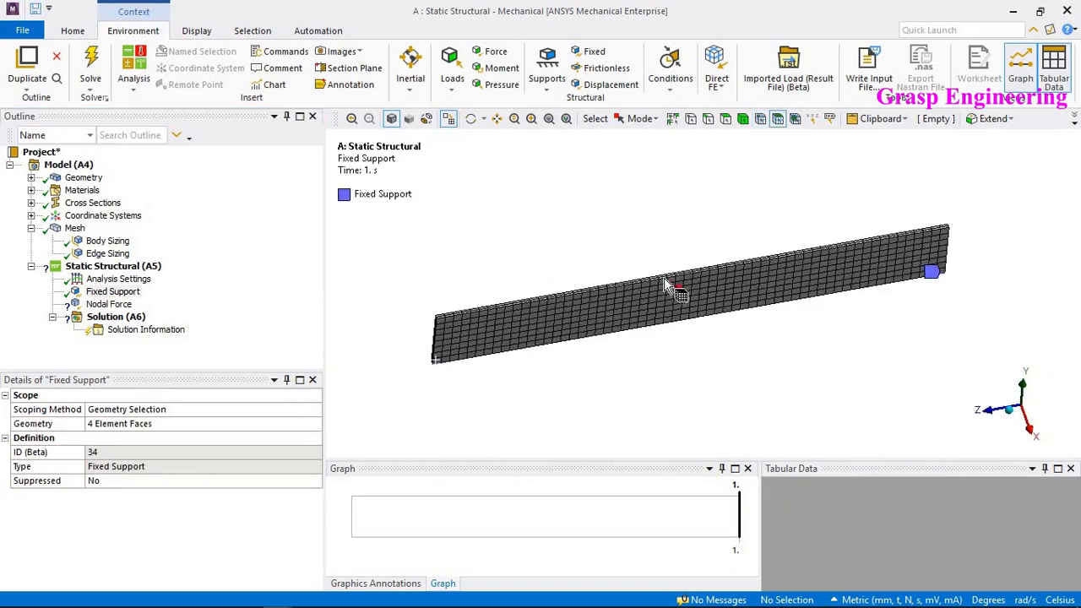
{"action": "right_click", "coordinate": [68, 165]}
{"action": "mouse_move", "coordinate": [135, 177]}
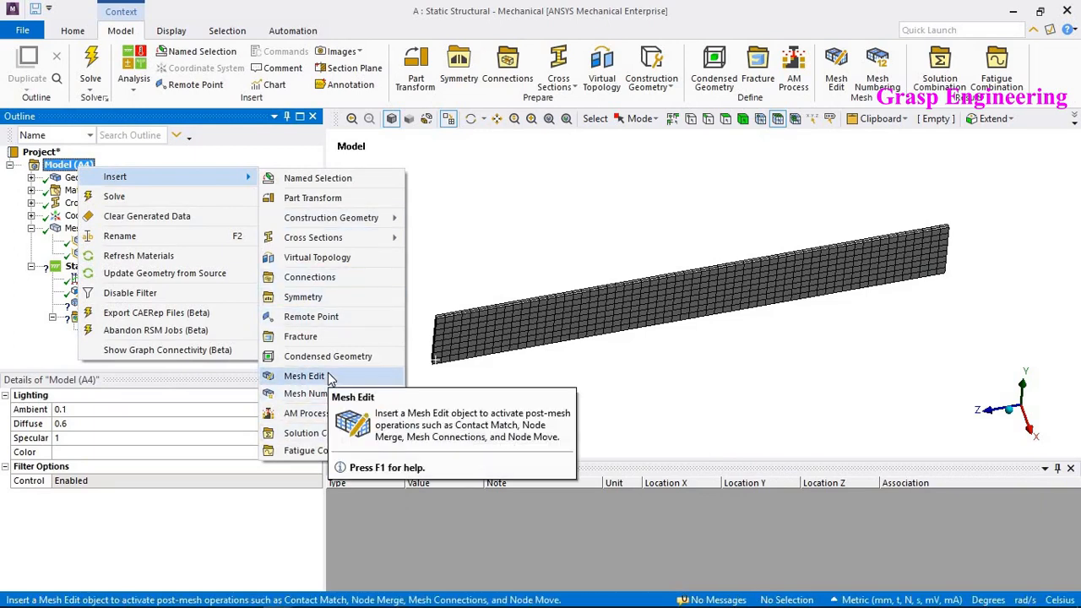
{"action": "left_click", "coordinate": [319, 177]}
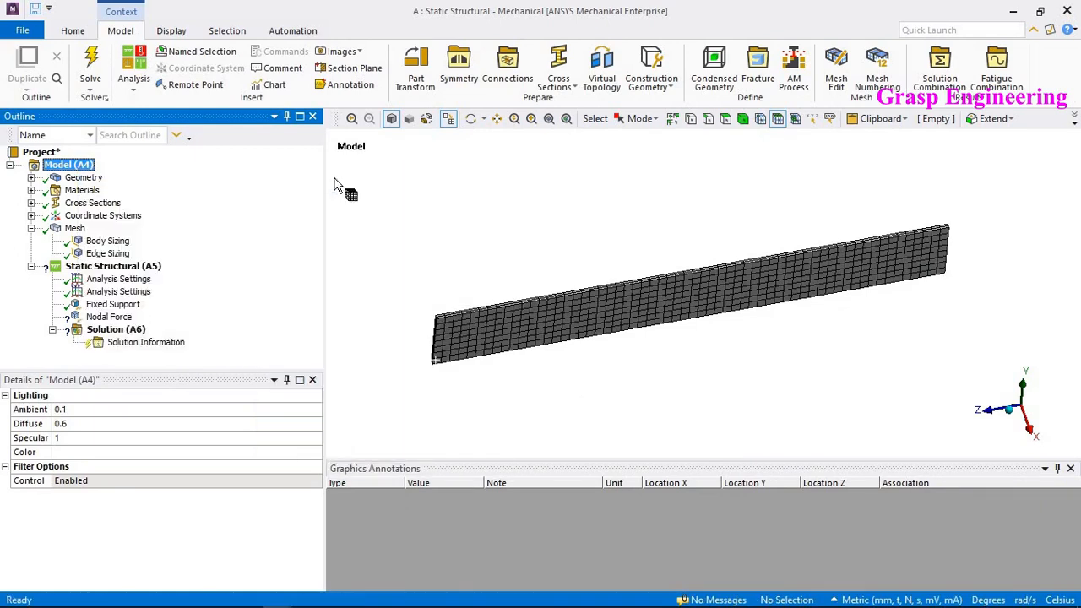
- Examine the plate's top edge near its midpoint split by selecting the edge
{"action": "left_click", "coordinate": [762, 118]}
{"action": "scroll", "coordinate": [752, 295], "scroll_direction": "up", "scroll_amount": 2}
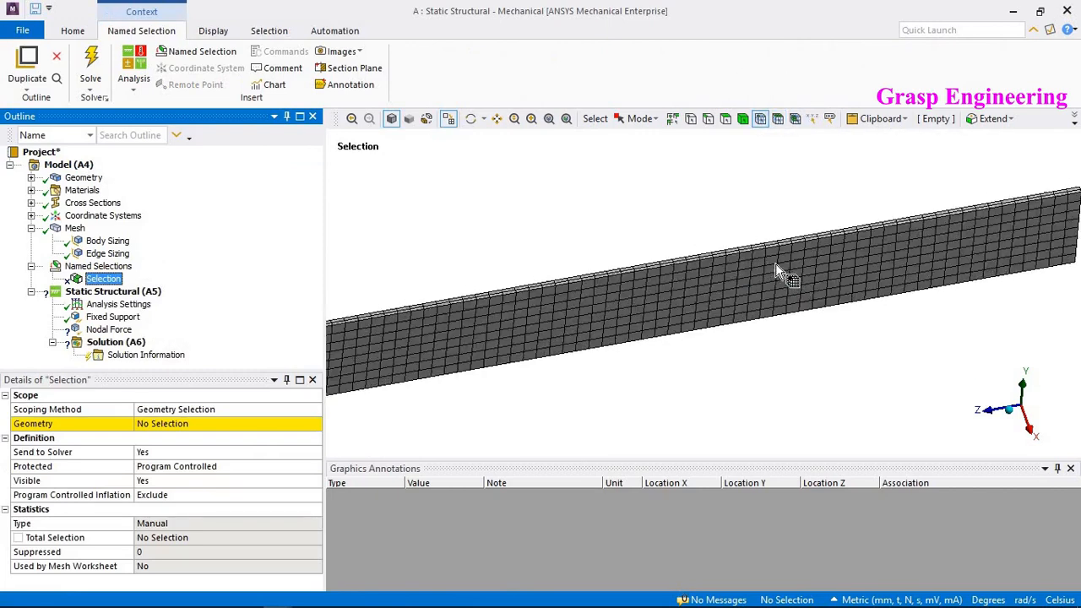
{"action": "scroll", "coordinate": [728, 141], "scroll_direction": "down", "scroll_amount": 1}
{"action": "left_click", "coordinate": [708, 119]}
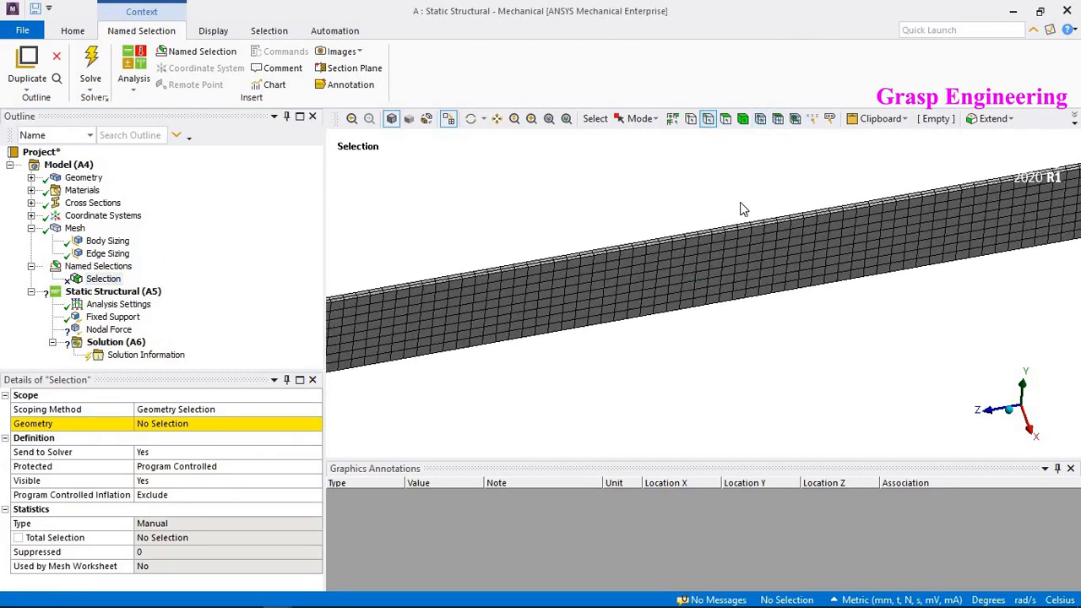
{"action": "left_click", "coordinate": [744, 239]}
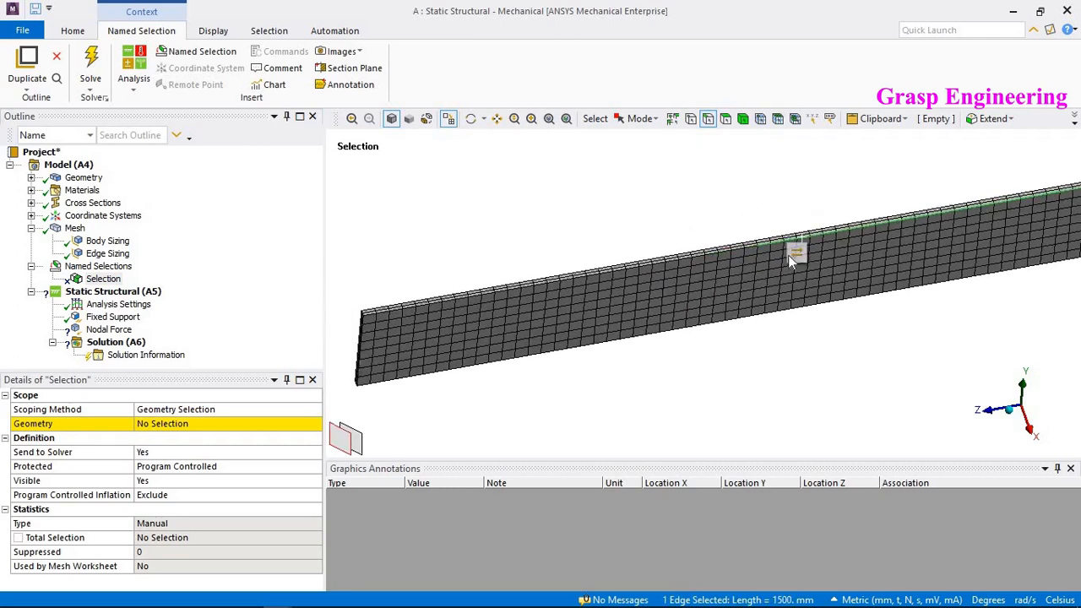
{"action": "scroll", "coordinate": [788, 255], "scroll_direction": "up", "scroll_amount": 5}
{"action": "scroll", "coordinate": [731, 354], "scroll_direction": "up", "scroll_amount": 3}
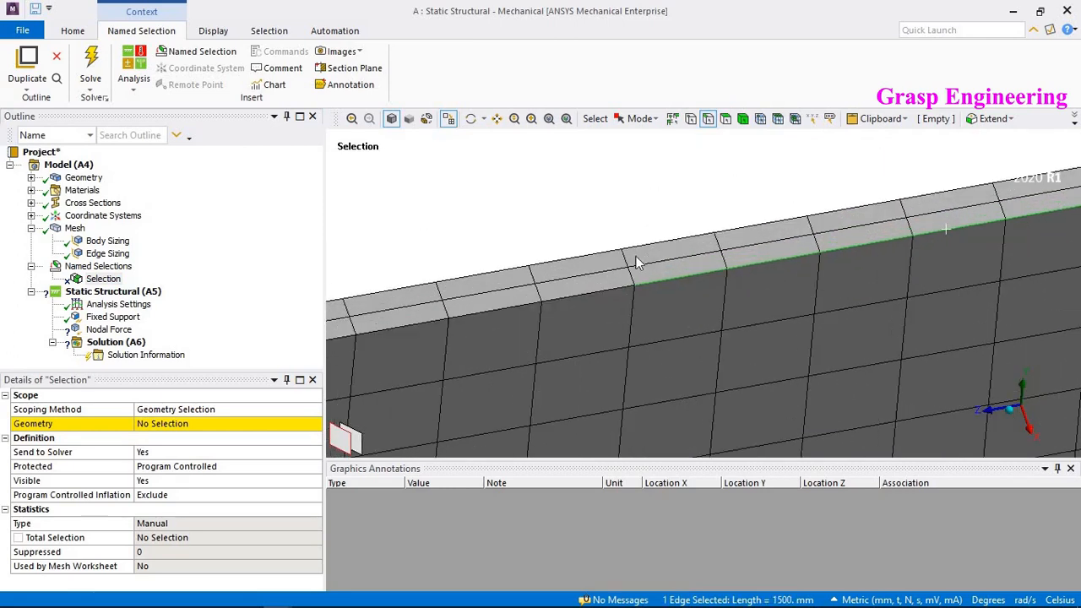
{"action": "scroll", "coordinate": [634, 261], "scroll_direction": "up", "scroll_amount": 2}
- Scope the Named Selection to the five nodes across the thickness at the split point on the top edge
{"action": "left_click", "coordinate": [761, 119]}
{"action": "left_click", "coordinate": [635, 277]}
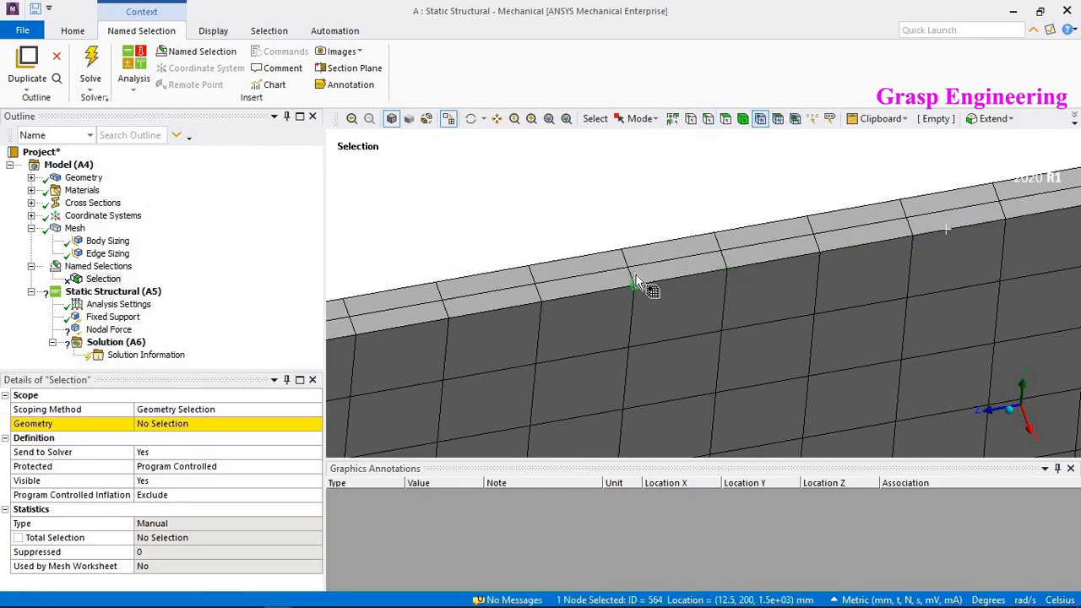
{"action": "left_click", "coordinate": [632, 273], "text": "ctrl"}
{"action": "left_click", "coordinate": [629, 268], "text": "ctrl"}
{"action": "middle_click_drag", "start_coordinate": [709, 265], "coordinate": [771, 273], "text": "ctrl"}
{"action": "scroll", "coordinate": [772, 274], "scroll_direction": "up", "scroll_amount": 3}
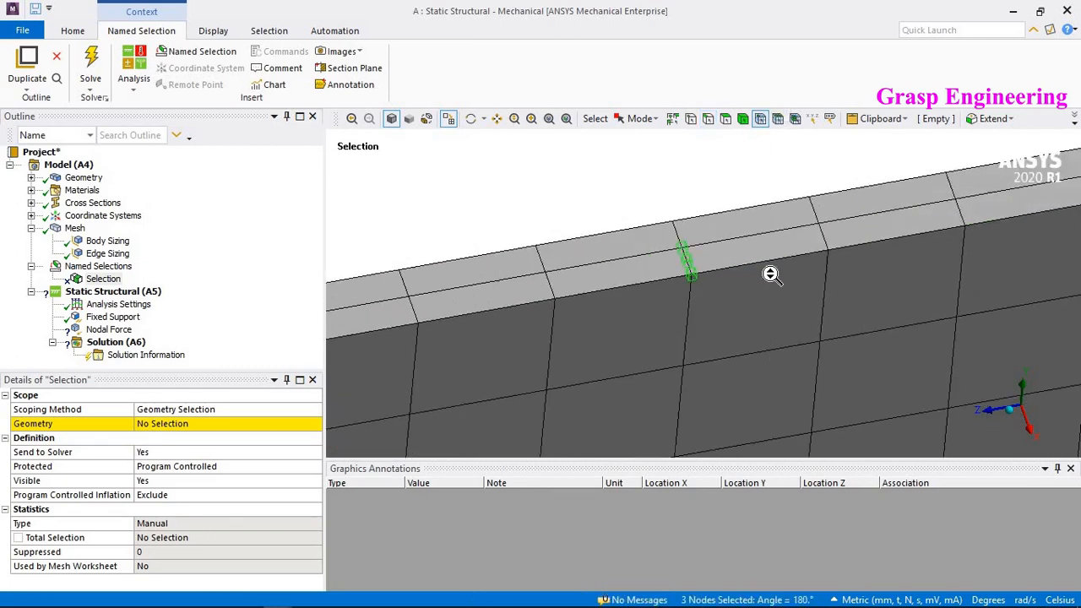
{"action": "left_click", "coordinate": [668, 218], "text": "ctrl"}
{"action": "left_click", "coordinate": [663, 200], "text": "ctrl"}
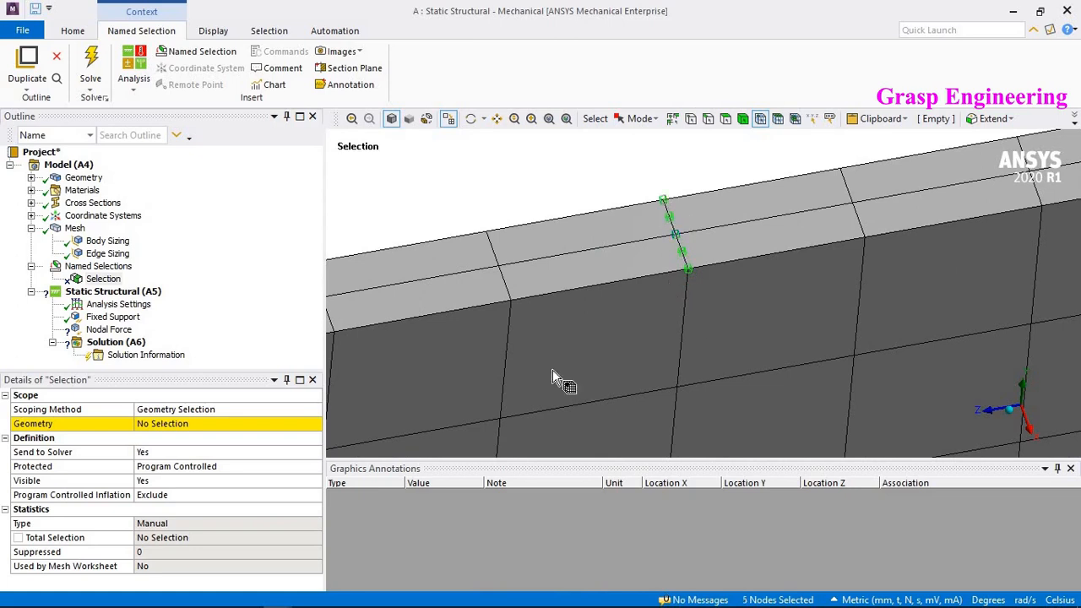
{"action": "left_click", "coordinate": [163, 426]}
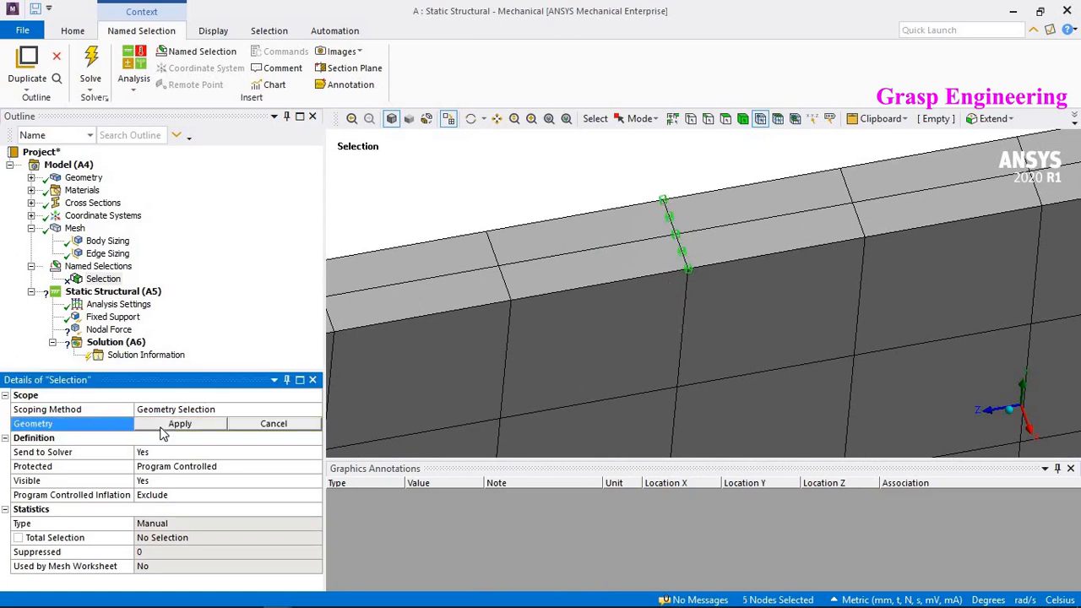
{"action": "left_click", "coordinate": [163, 427]}
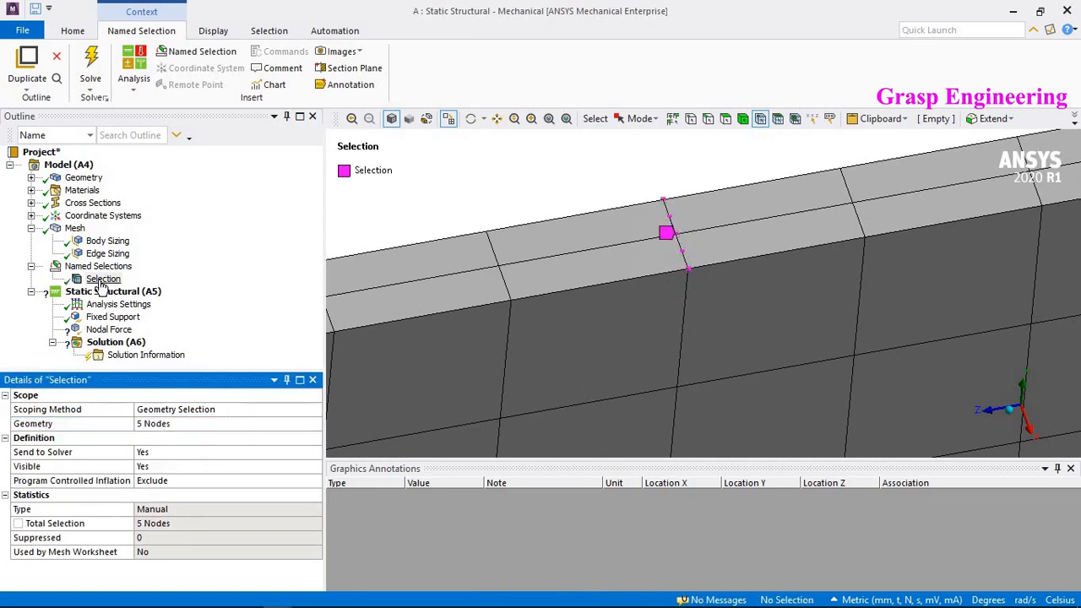
- Scope the Nodal Force to the named selection "Selection", keeping Divide Load by Nodes set to Yes
{"action": "left_click", "coordinate": [109, 329]}
{"action": "left_click", "coordinate": [160, 426]}
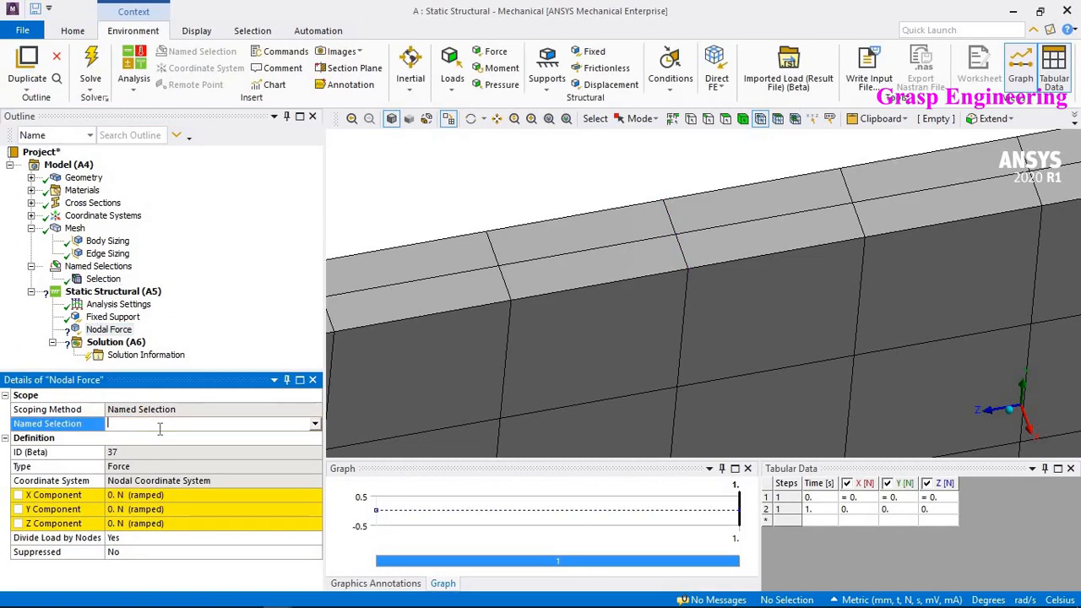
{"action": "left_click", "coordinate": [163, 436]}
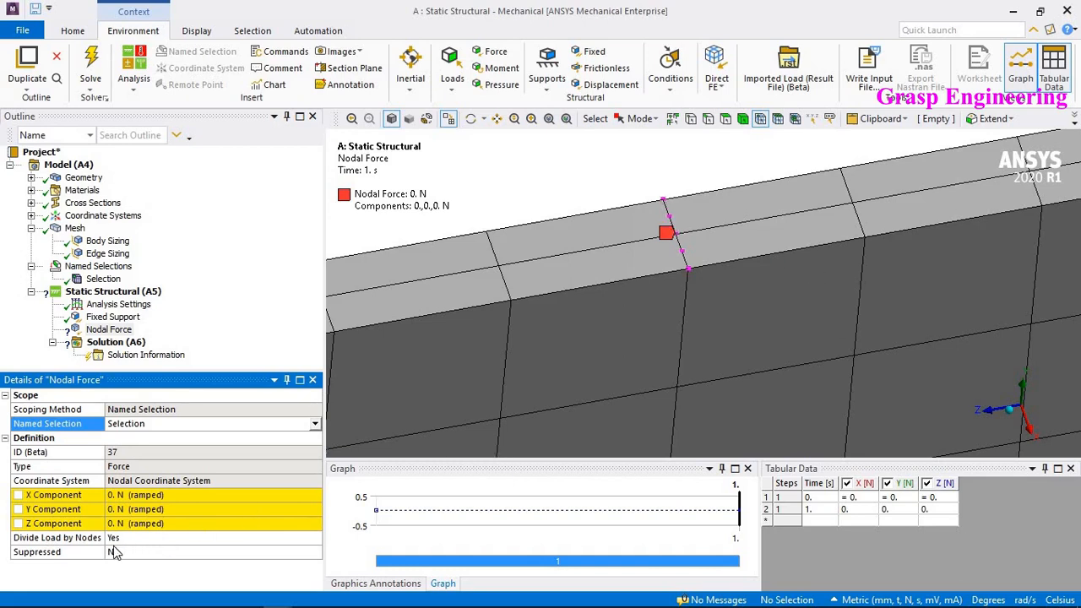
{"action": "scroll", "coordinate": [645, 270], "scroll_direction": "down", "scroll_amount": 2}
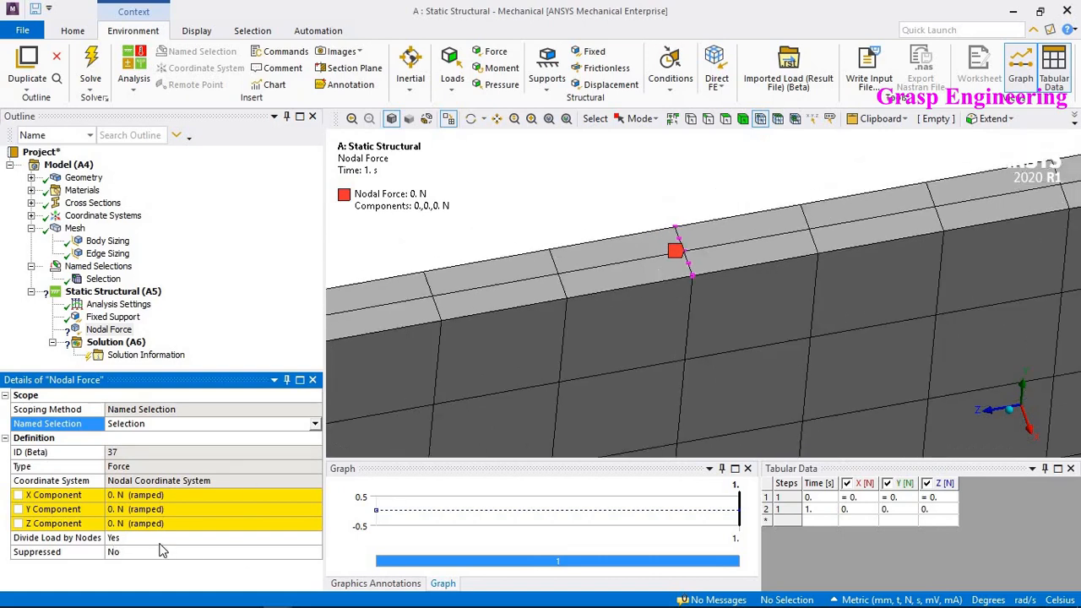
{"action": "left_click", "coordinate": [159, 538]}
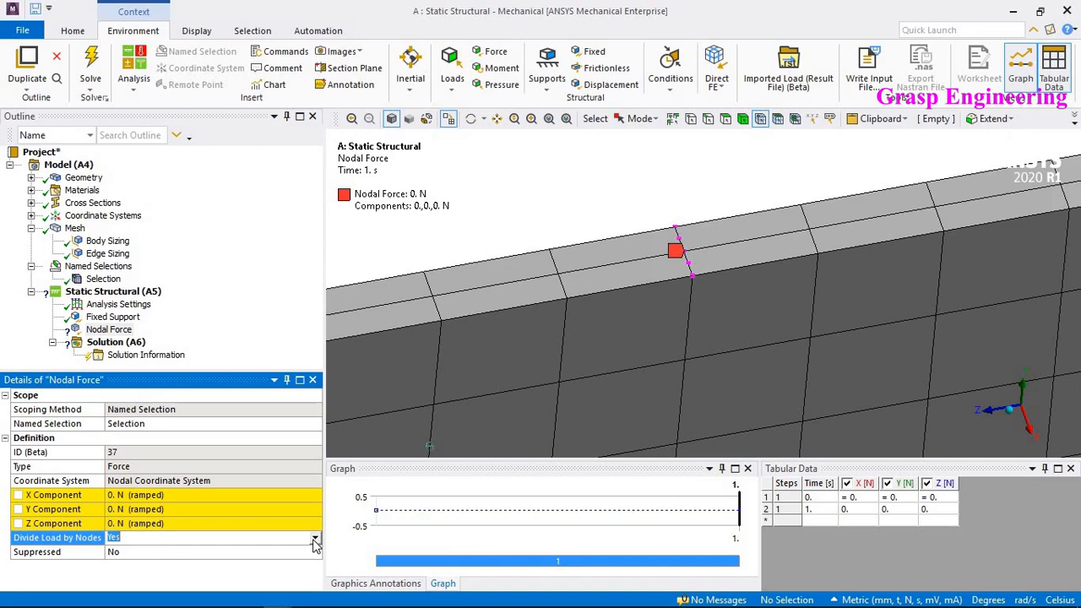
- Set the Nodal Force's Y component to -100000 N
{"action": "left_click", "coordinate": [160, 508]}
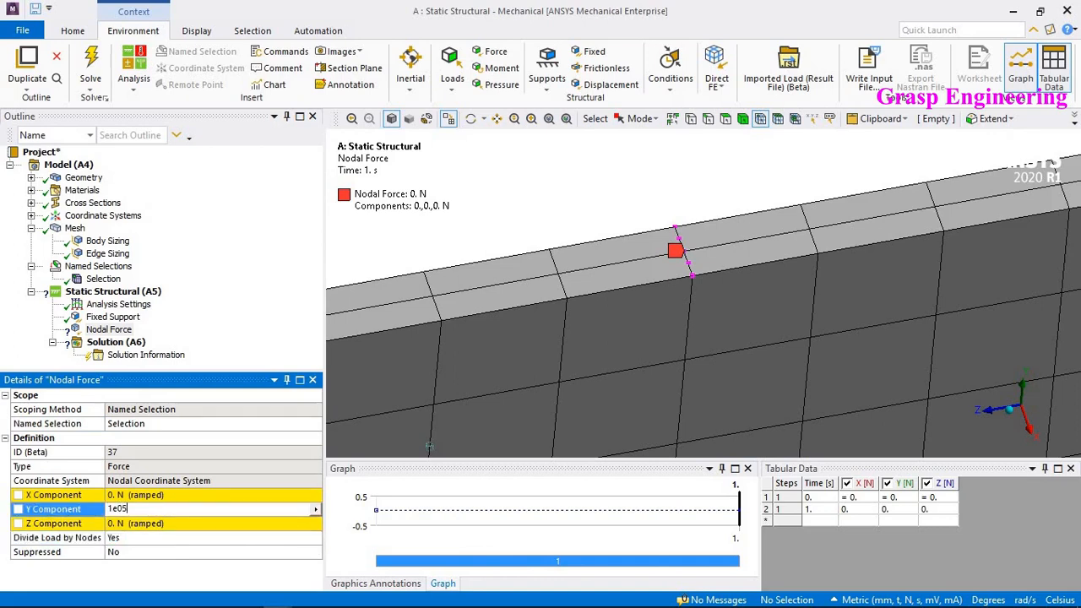
{"action": "key", "text": "Return"}
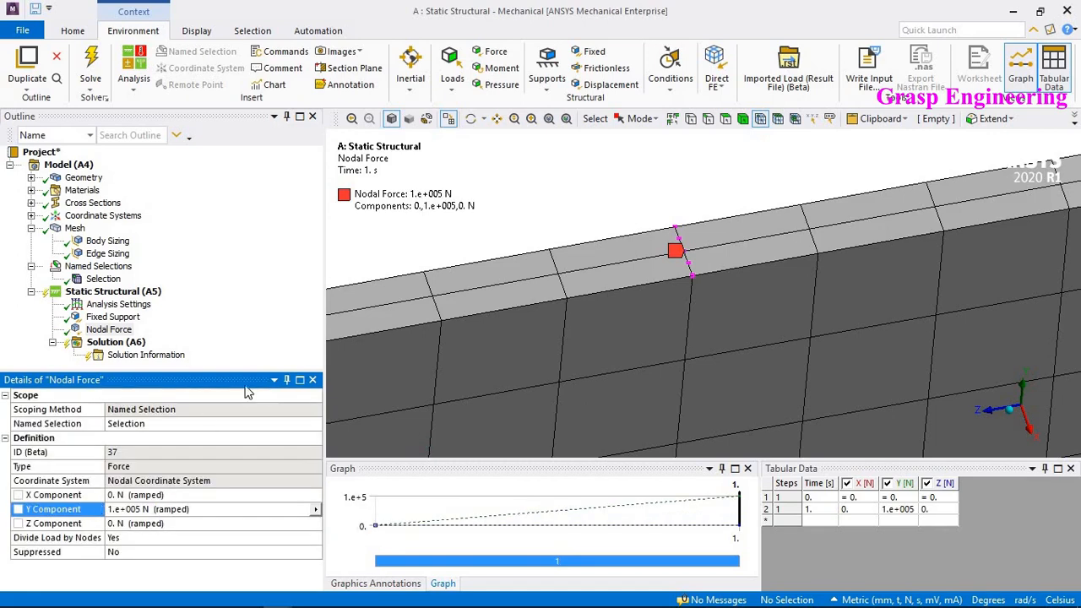
{"action": "left_click", "coordinate": [124, 510]}
{"action": "left_click", "coordinate": [139, 507]}
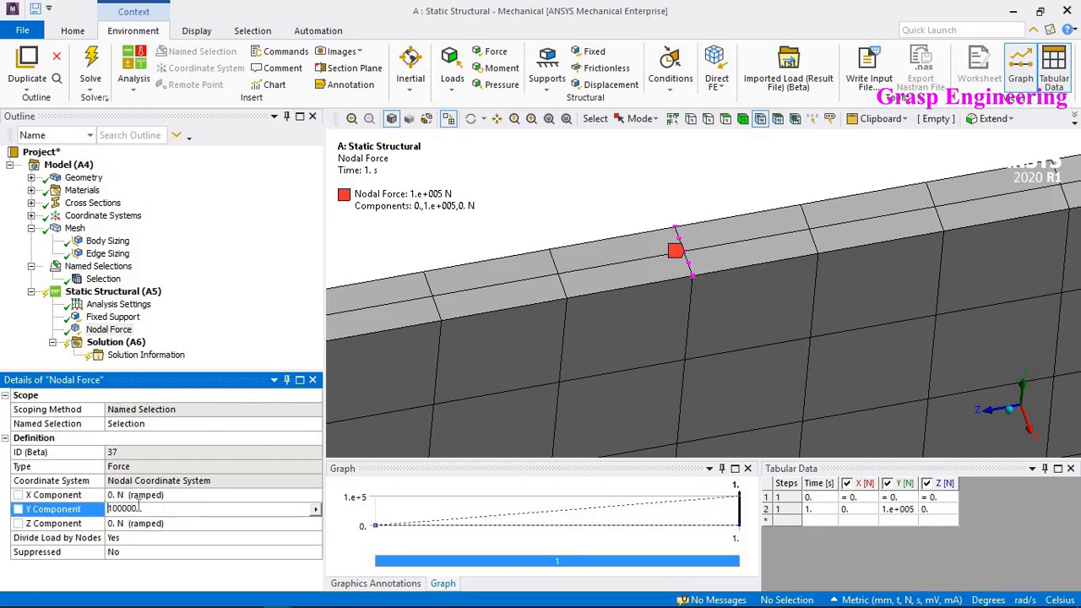
{"action": "type", "text": "-"}
{"action": "key", "text": "Return"}
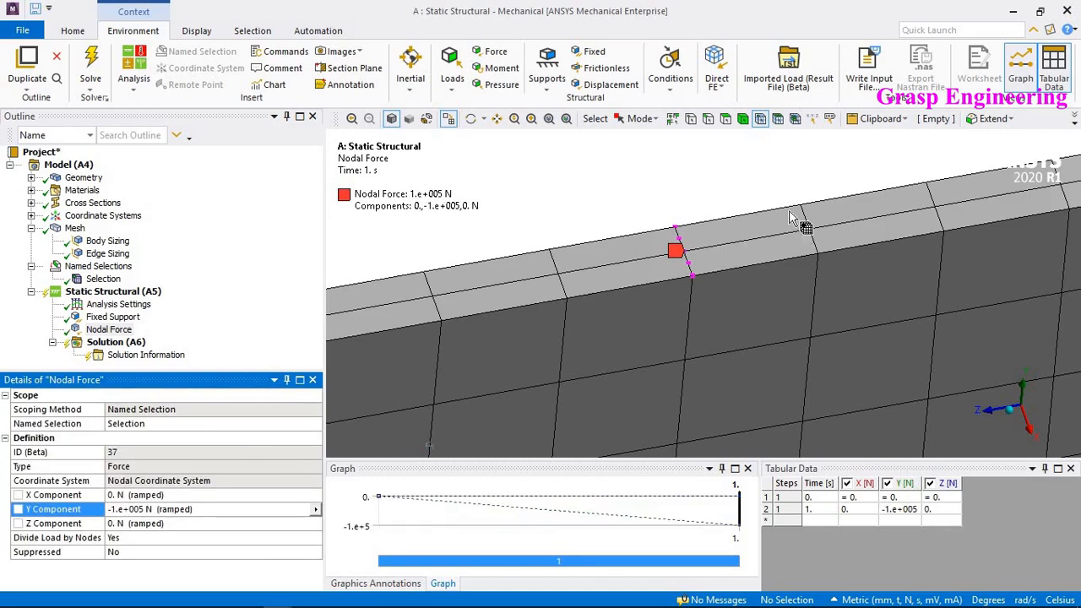
- Review the Fixed Support and Nodal Force locations on the meshed plate
{"action": "scroll", "coordinate": [788, 210], "scroll_direction": "down", "scroll_amount": 5}
{"action": "middle_click_drag", "start_coordinate": [705, 246], "coordinate": [742, 321]}
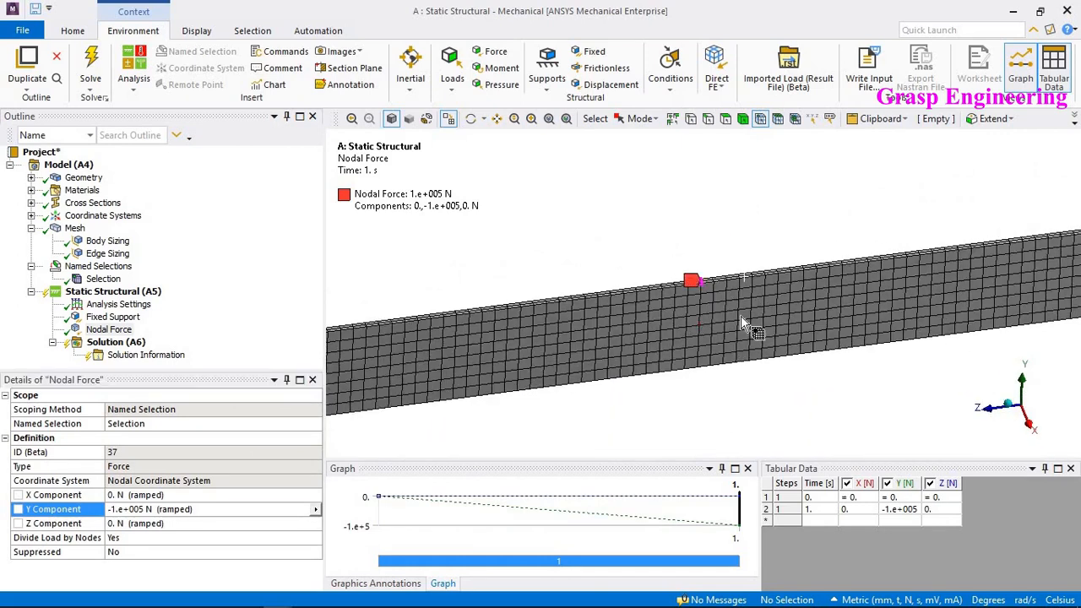
{"action": "scroll", "coordinate": [639, 224], "scroll_direction": "down", "scroll_amount": 3}
{"action": "left_click", "coordinate": [122, 318]}
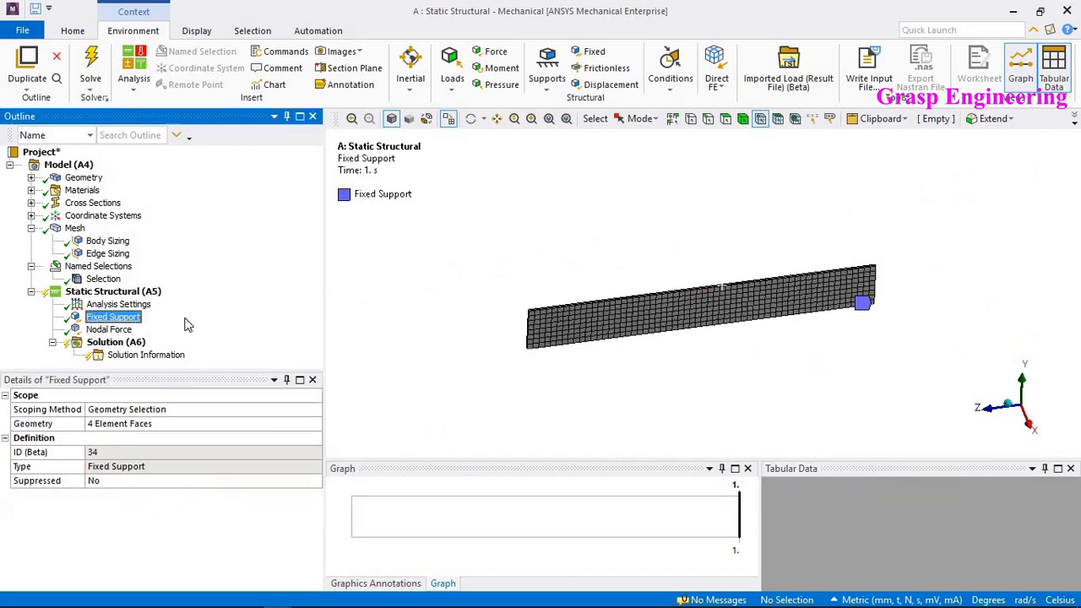
{"action": "mouse_move", "coordinate": [659, 270]}
{"action": "middle_mouse_down"}
{"action": "mouse_move", "coordinate": [671, 252]}
{"action": "mouse_move", "coordinate": [667, 265]}
{"action": "middle_mouse_up"}
{"action": "left_click", "coordinate": [109, 329]}
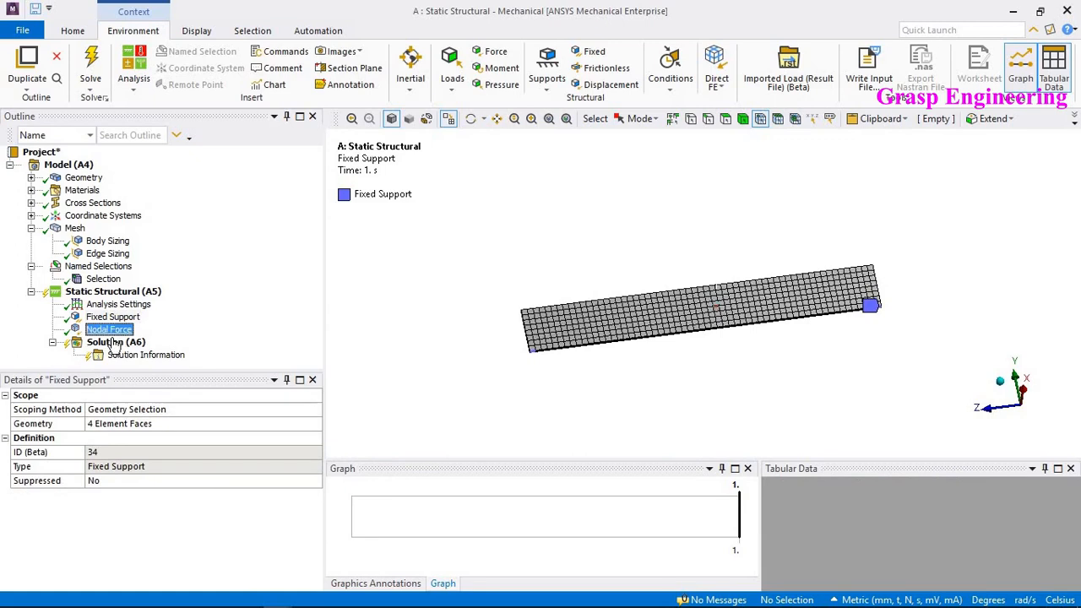
{"action": "left_click", "coordinate": [114, 343]}
{"action": "right_click", "coordinate": [119, 343]}
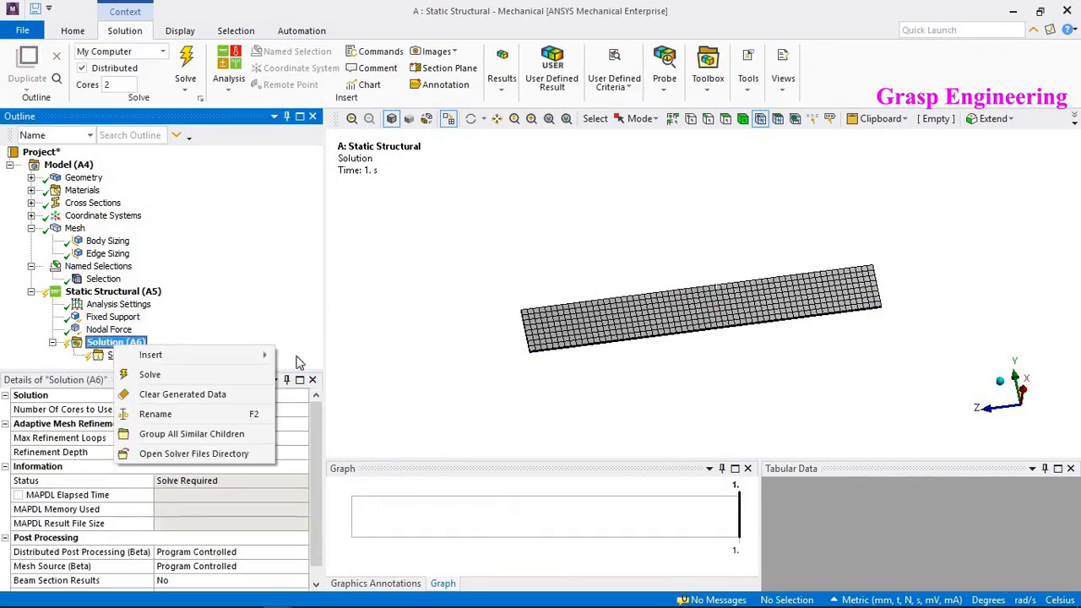
{"action": "left_click", "coordinate": [473, 313]}
{"action": "middle_click_drag", "start_coordinate": [643, 295], "coordinate": [671, 300]}
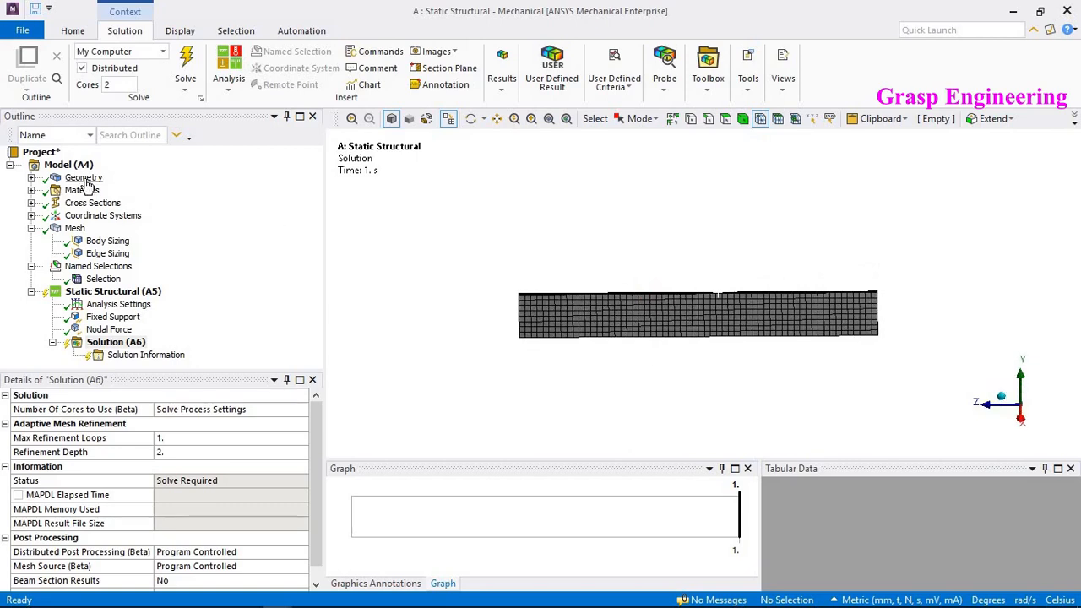
- Check the solid's material assignment and review the Engineering Data materials in Workbench
{"action": "double_click", "coordinate": [80, 178]}
{"action": "left_click", "coordinate": [94, 191]}
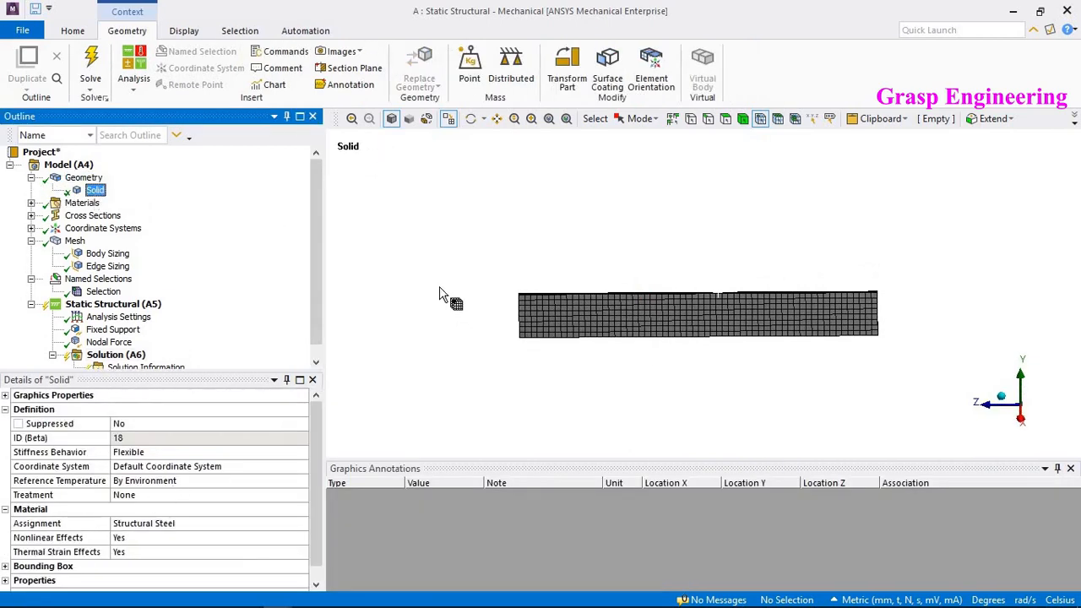
{"action": "left_click", "coordinate": [1015, 15]}
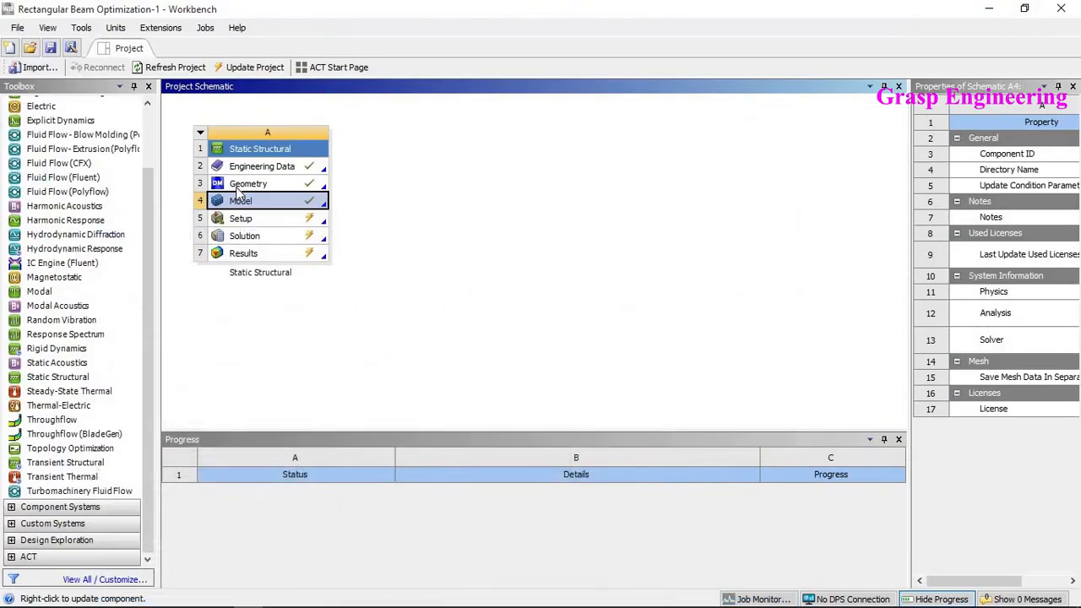
{"action": "double_click", "coordinate": [265, 165]}
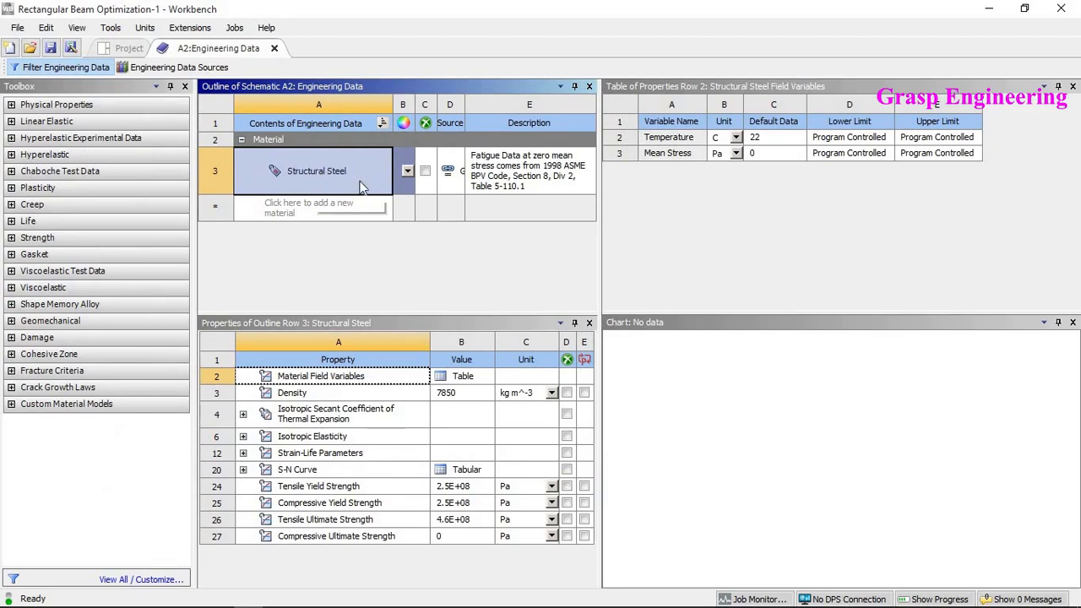
{"action": "left_click", "coordinate": [293, 208]}
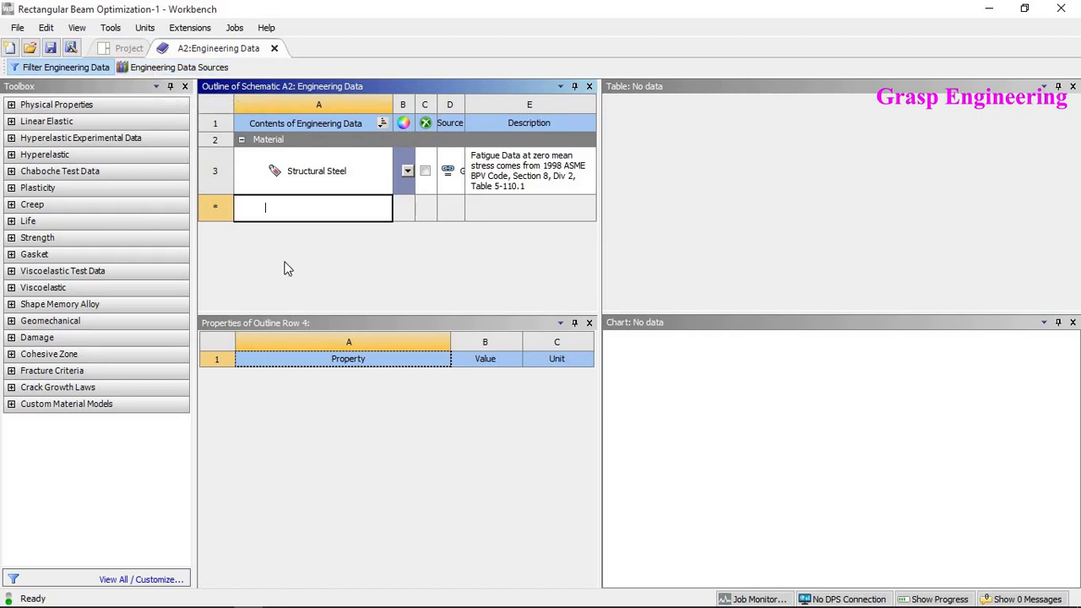
{"action": "left_click", "coordinate": [274, 49]}
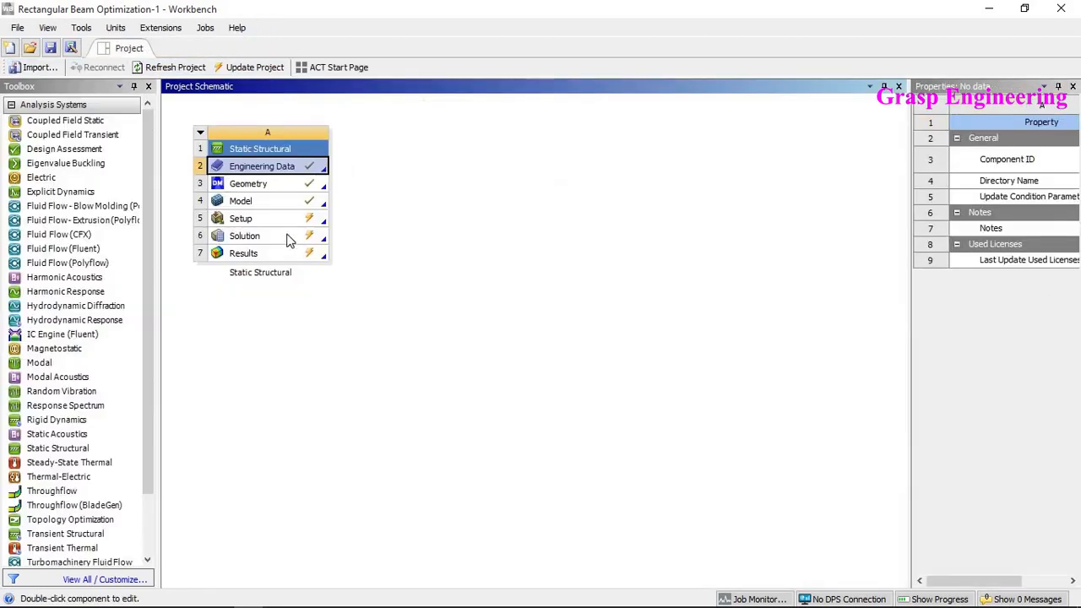
- Return to Mechanical and solve the Static Structural analysis
{"action": "double_click", "coordinate": [272, 207]}
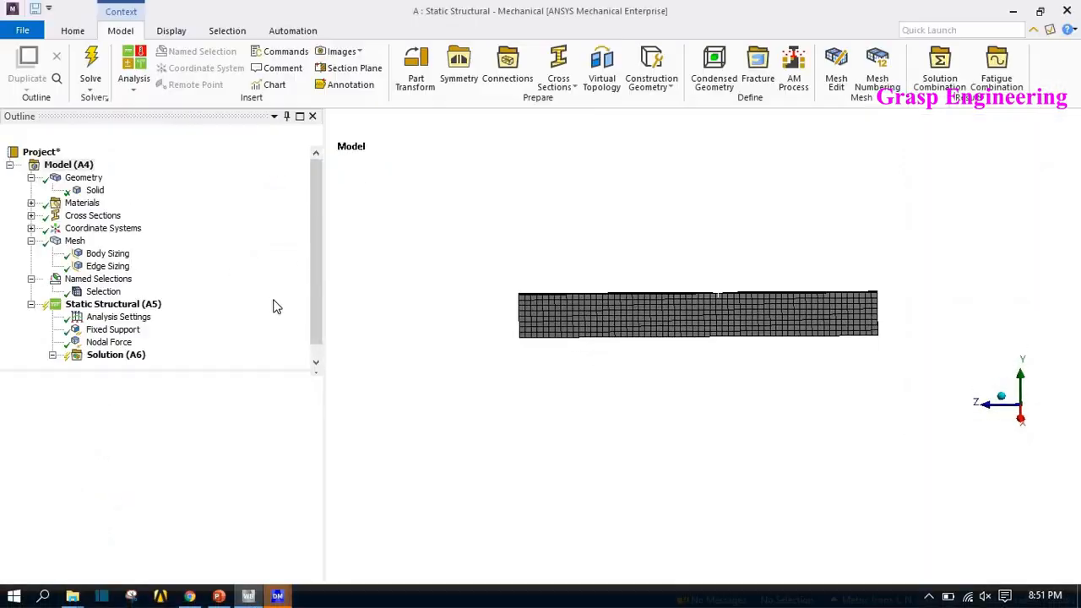
{"action": "right_click", "coordinate": [104, 341]}
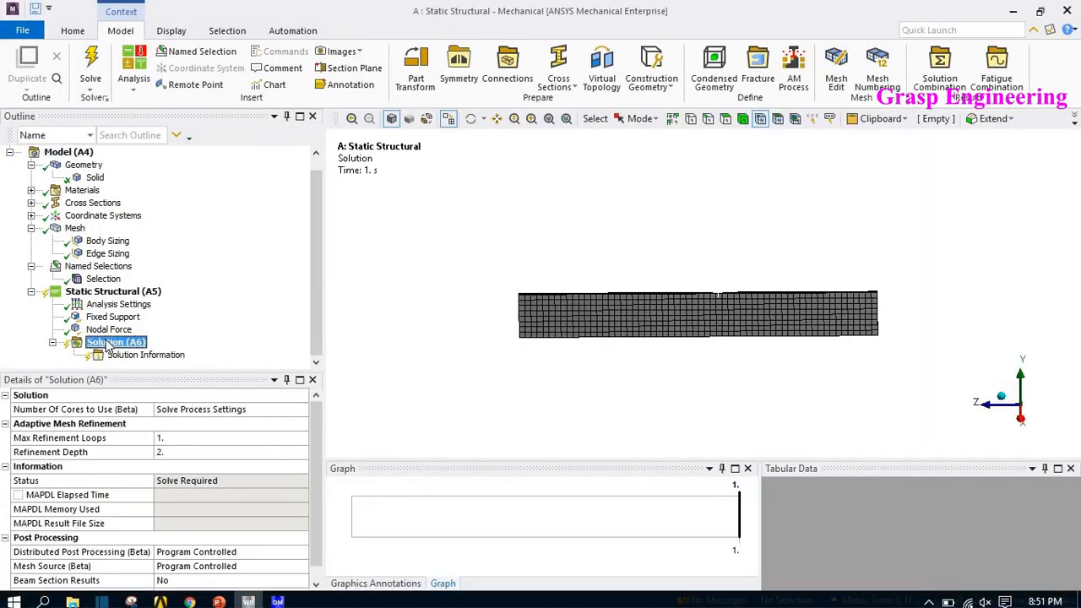
{"action": "left_click", "coordinate": [157, 372]}
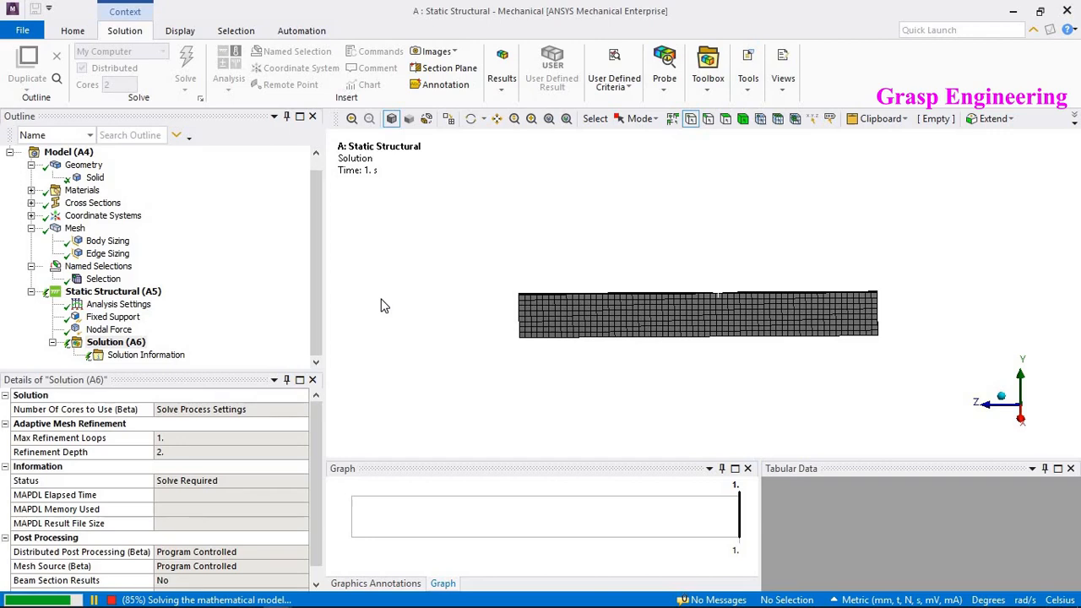
- Insert Total Deformation and Equivalent (von-Mises) Stress results under the Solution
{"action": "right_click", "coordinate": [114, 342]}
{"action": "mouse_move", "coordinate": [153, 349]}
{"action": "mouse_move", "coordinate": [356, 326]}
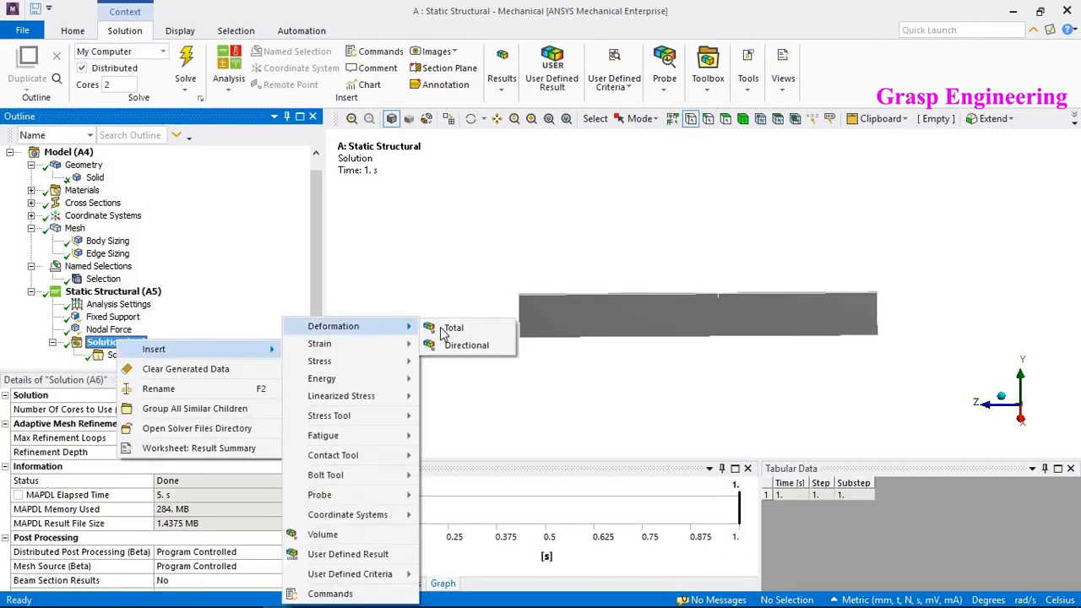
{"action": "left_click", "coordinate": [448, 328]}
{"action": "right_click", "coordinate": [116, 331]}
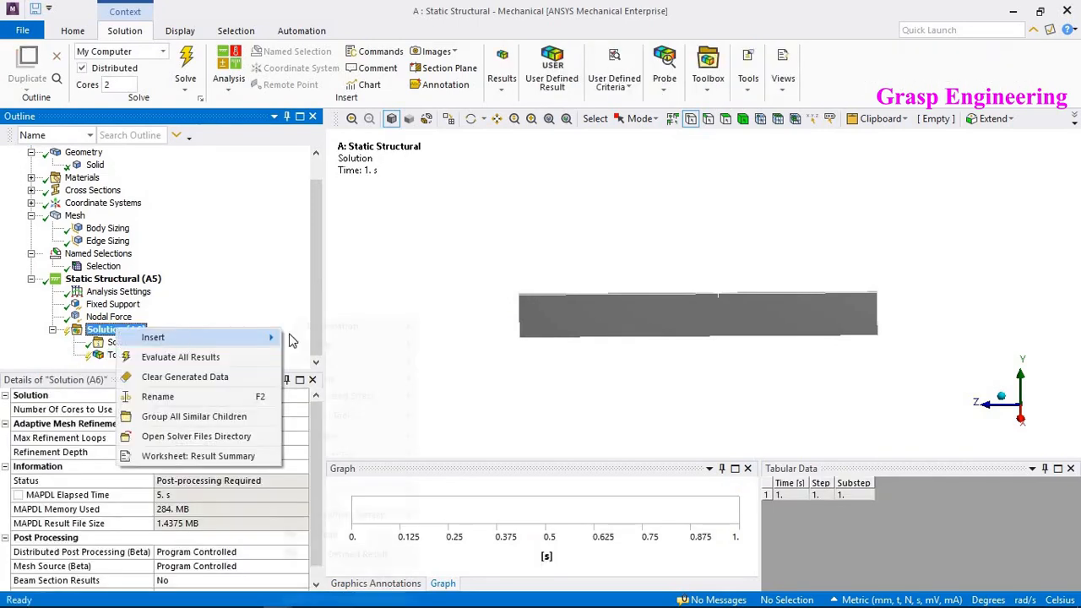
{"action": "mouse_move", "coordinate": [169, 337]}
{"action": "mouse_move", "coordinate": [392, 365]}
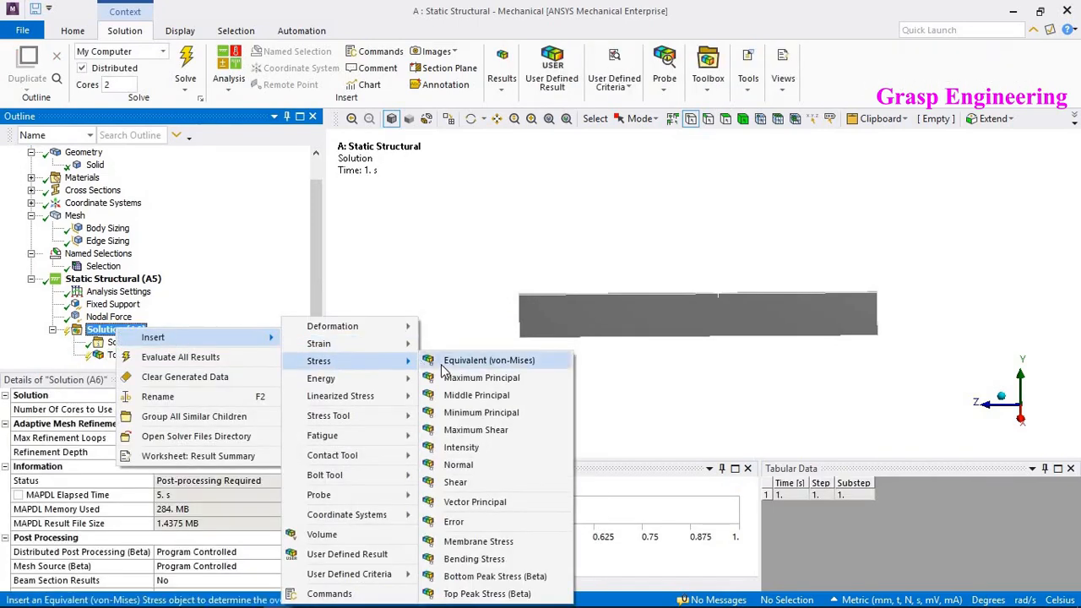
{"action": "left_click", "coordinate": [460, 374]}
- Evaluate all results of the Solution
{"action": "left_click", "coordinate": [118, 320]}
{"action": "right_click", "coordinate": [135, 318]}
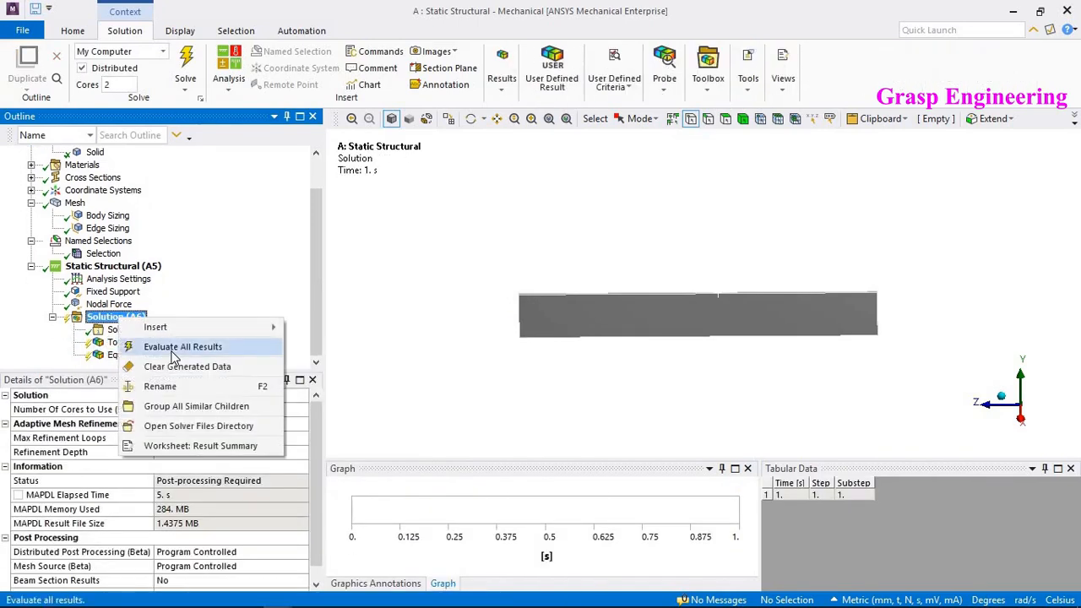
{"action": "left_click", "coordinate": [207, 211]}
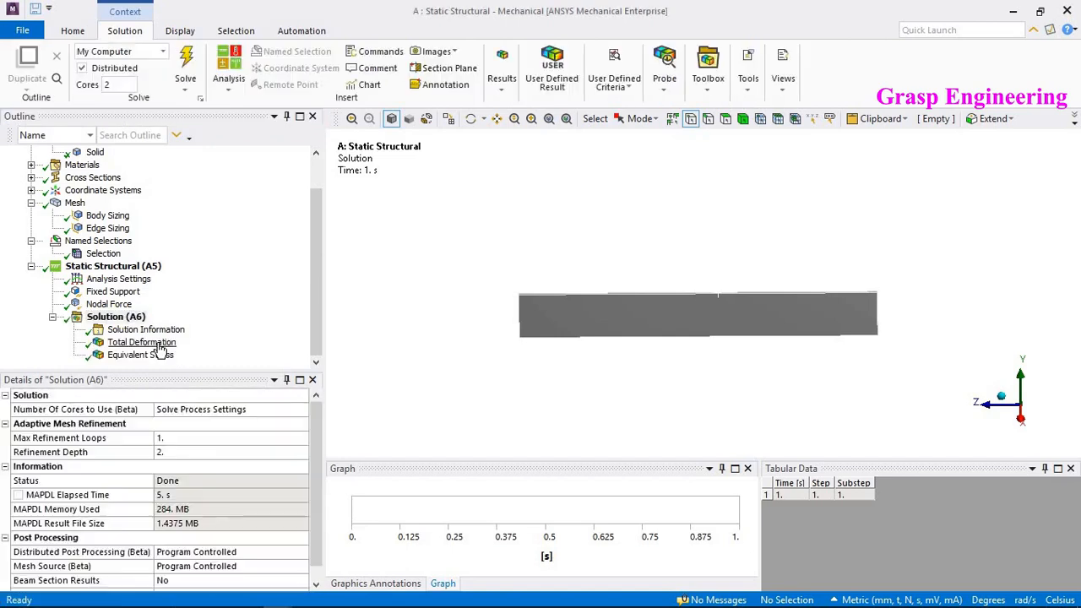
- Display the Total Deformation result with no mesh wireframe
{"action": "left_click", "coordinate": [158, 344]}
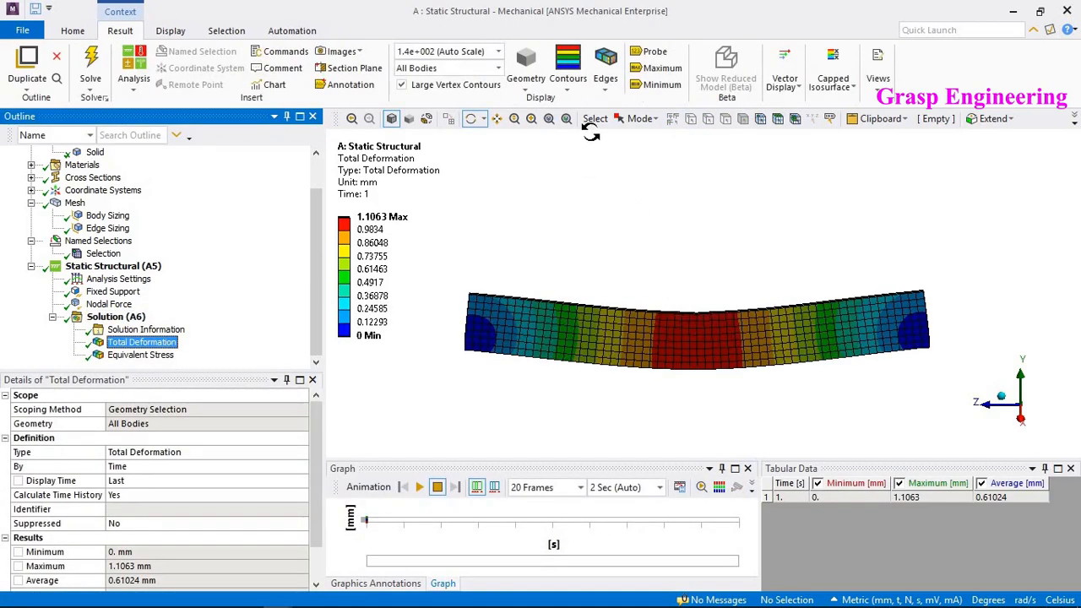
{"action": "left_click", "coordinate": [605, 89]}
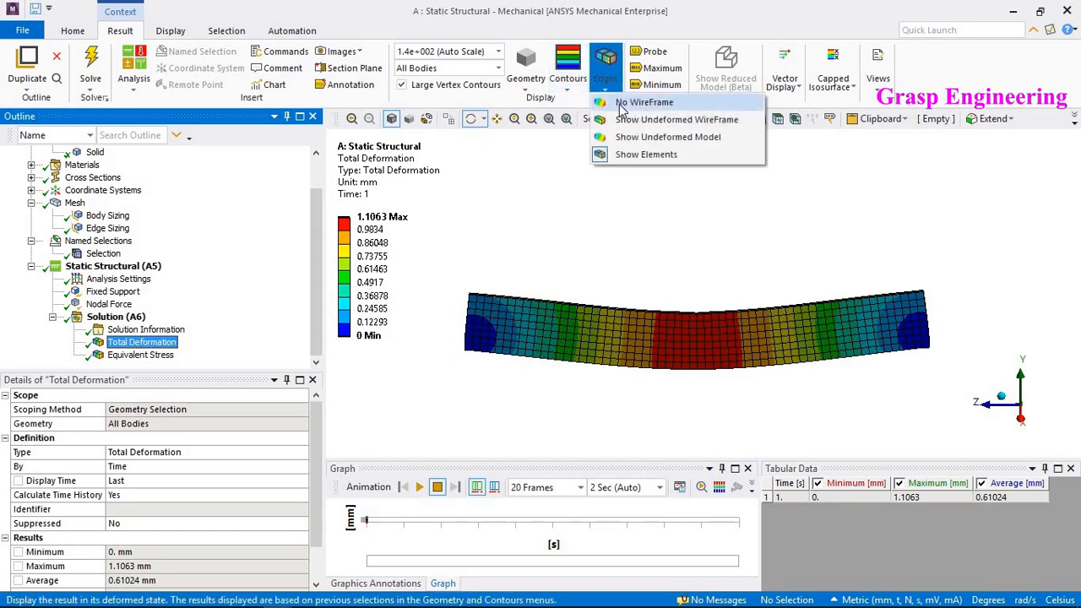
{"action": "left_click", "coordinate": [624, 103]}
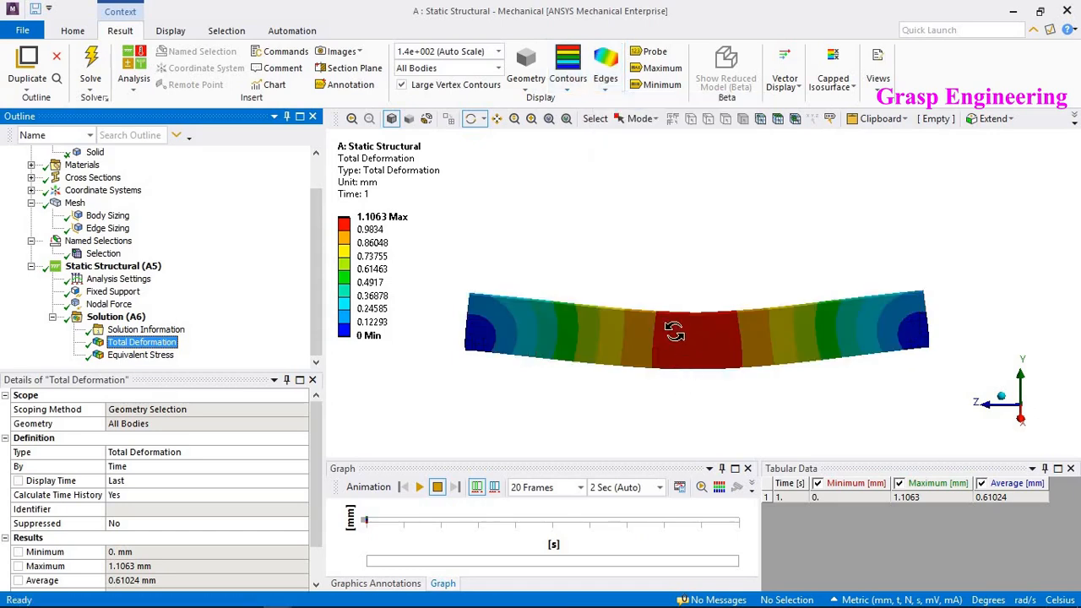
- Display the Equivalent Stress result and set the second legend band value to 138 MPa
{"action": "left_click", "coordinate": [141, 355]}
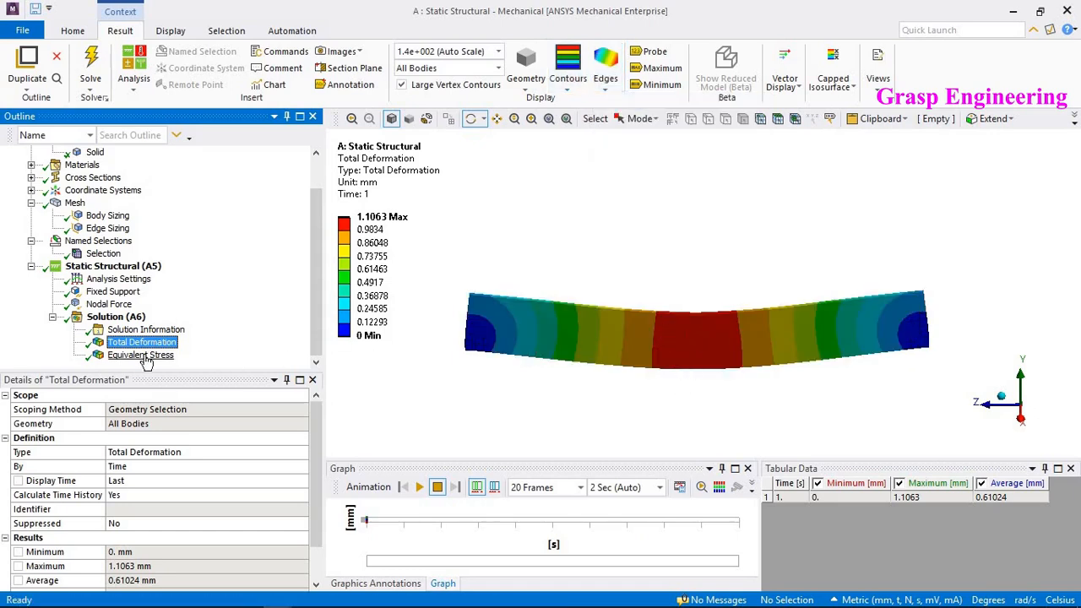
{"action": "right_click", "coordinate": [391, 162]}
{"action": "left_click", "coordinate": [490, 438]}
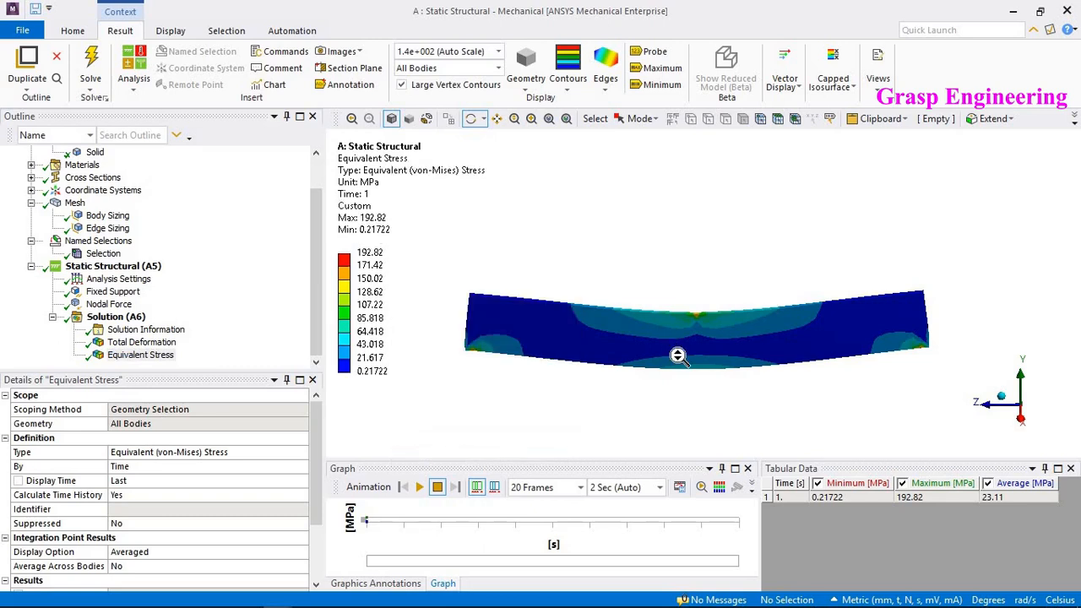
{"action": "scroll", "coordinate": [678, 355], "scroll_direction": "up", "scroll_amount": 3}
{"action": "scroll", "coordinate": [564, 335], "scroll_direction": "down", "scroll_amount": 3}
{"action": "left_click", "coordinate": [372, 265]}
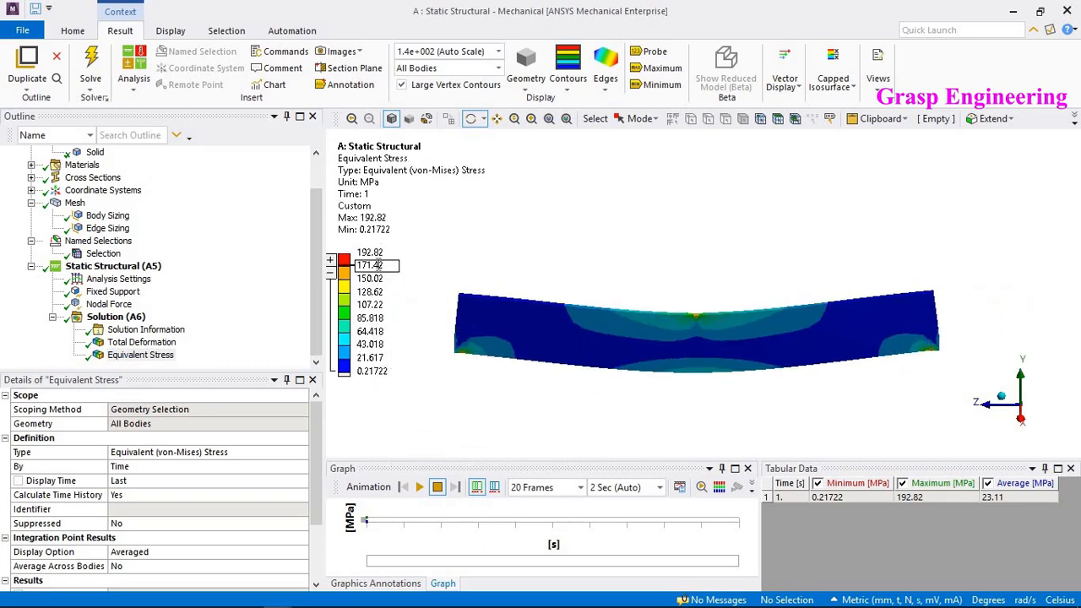
{"action": "type", "text": "1"}
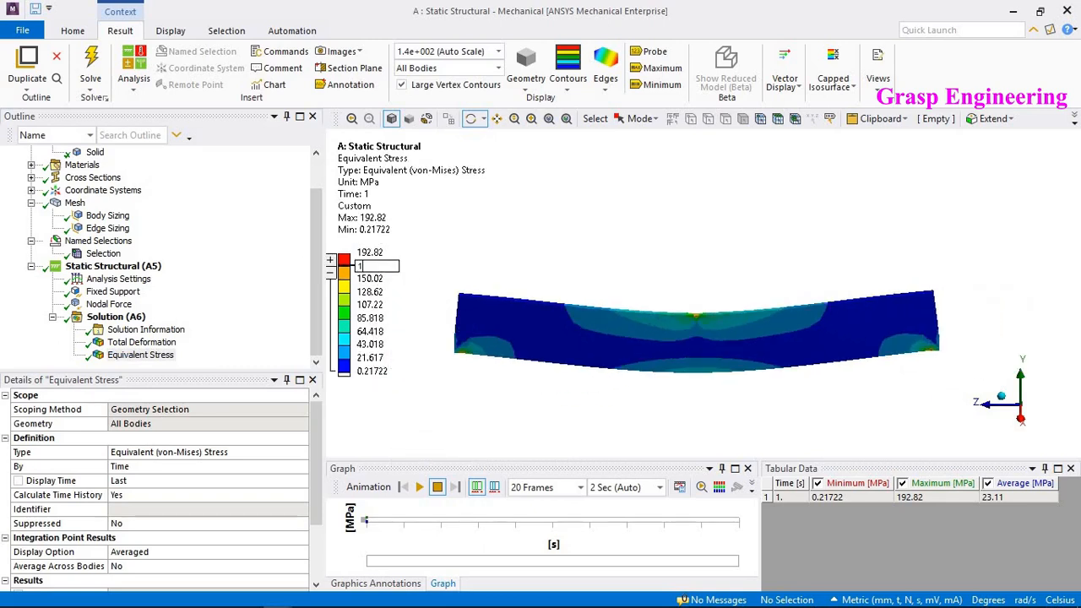
{"action": "type", "text": "38"}
{"action": "key", "text": "Return"}
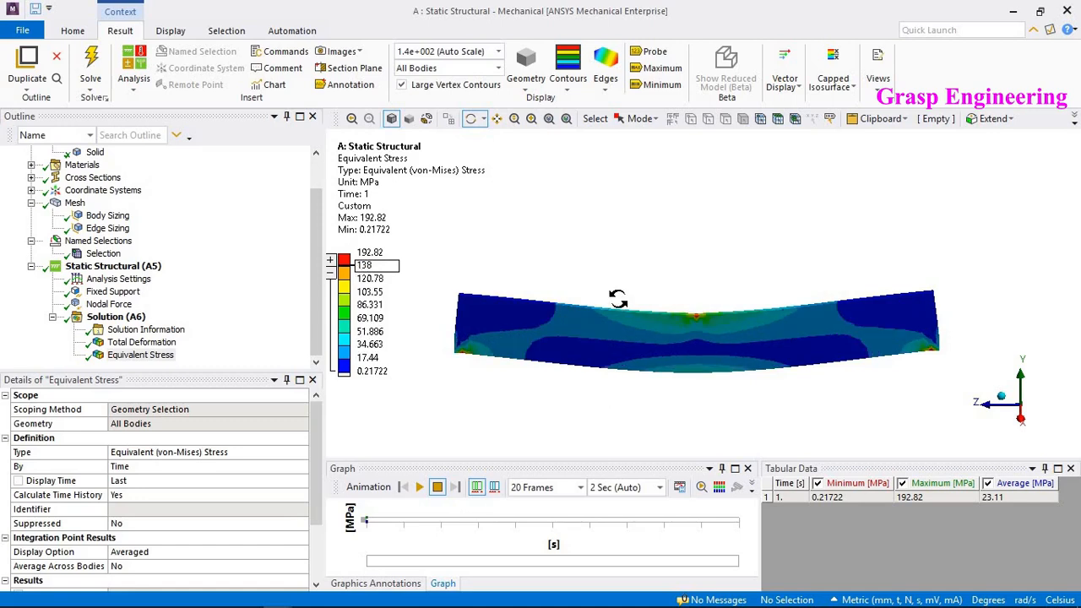
{"action": "scroll", "coordinate": [684, 363], "scroll_direction": "up", "scroll_amount": 2}
{"action": "scroll", "coordinate": [719, 363], "scroll_direction": "up", "scroll_amount": 2}
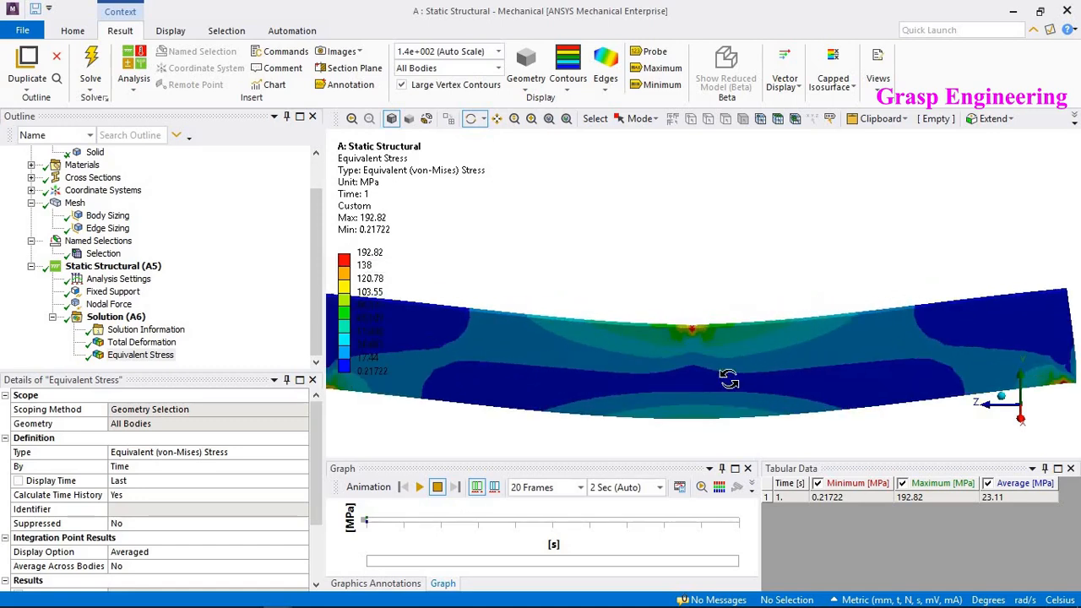
- Probe the equivalent stress at five points across the plate
{"action": "scroll", "coordinate": [717, 356], "scroll_direction": "up", "scroll_amount": 1}
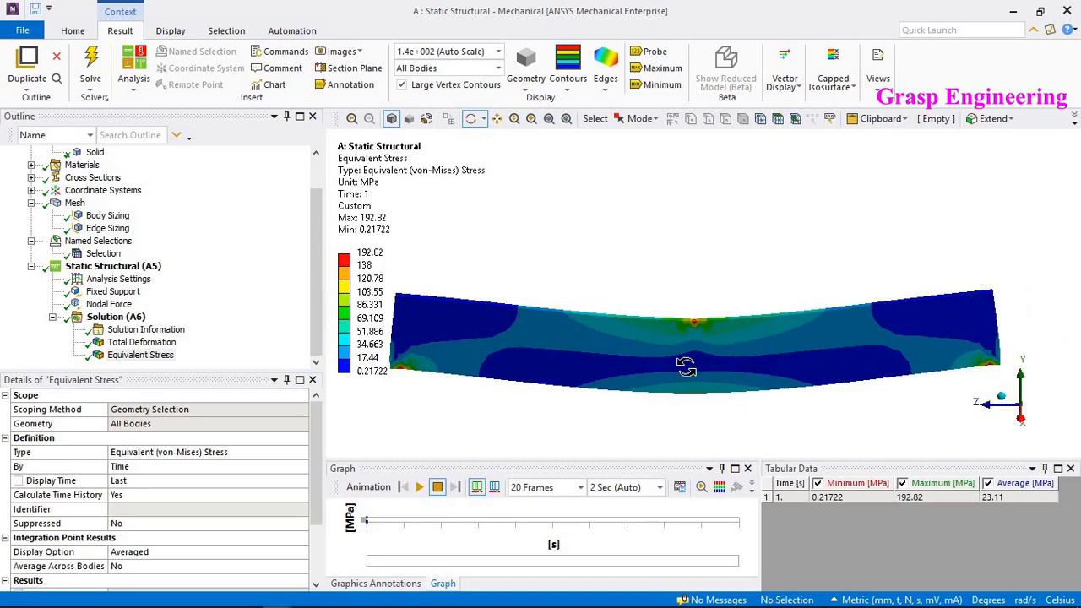
{"action": "scroll", "coordinate": [687, 362], "scroll_direction": "up", "scroll_amount": 3}
{"action": "scroll", "coordinate": [701, 370], "scroll_direction": "down", "scroll_amount": 5}
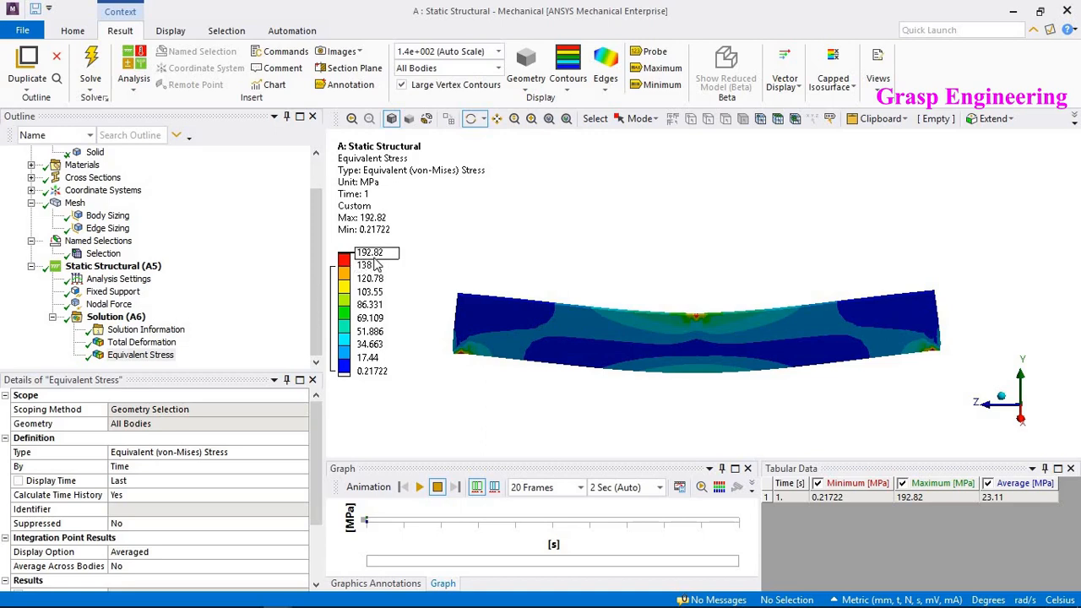
{"action": "left_click", "coordinate": [651, 53]}
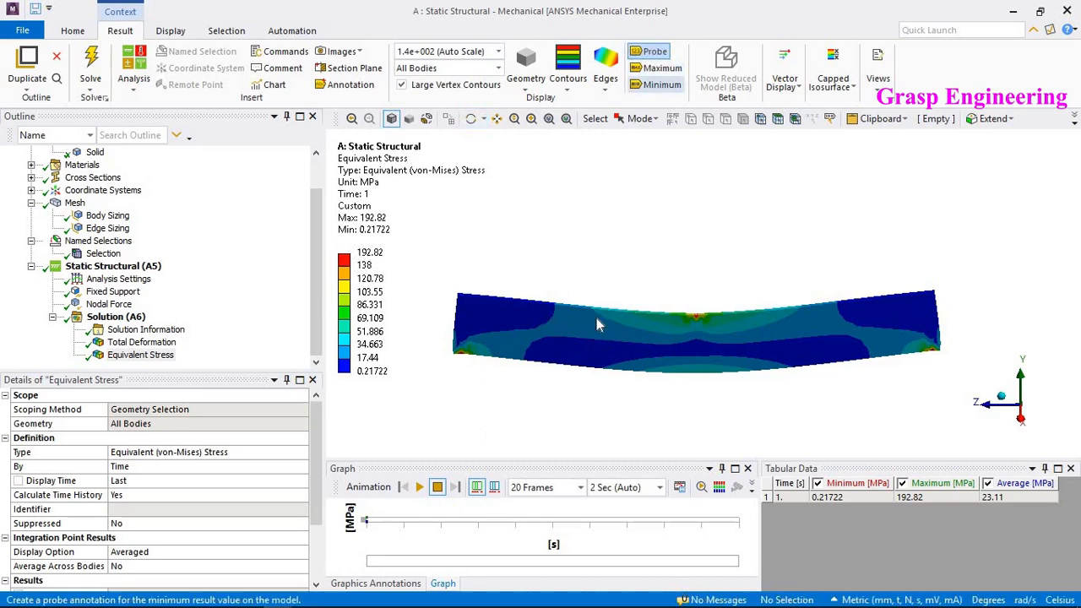
{"action": "left_click", "coordinate": [586, 317]}
{"action": "left_click", "coordinate": [504, 310]}
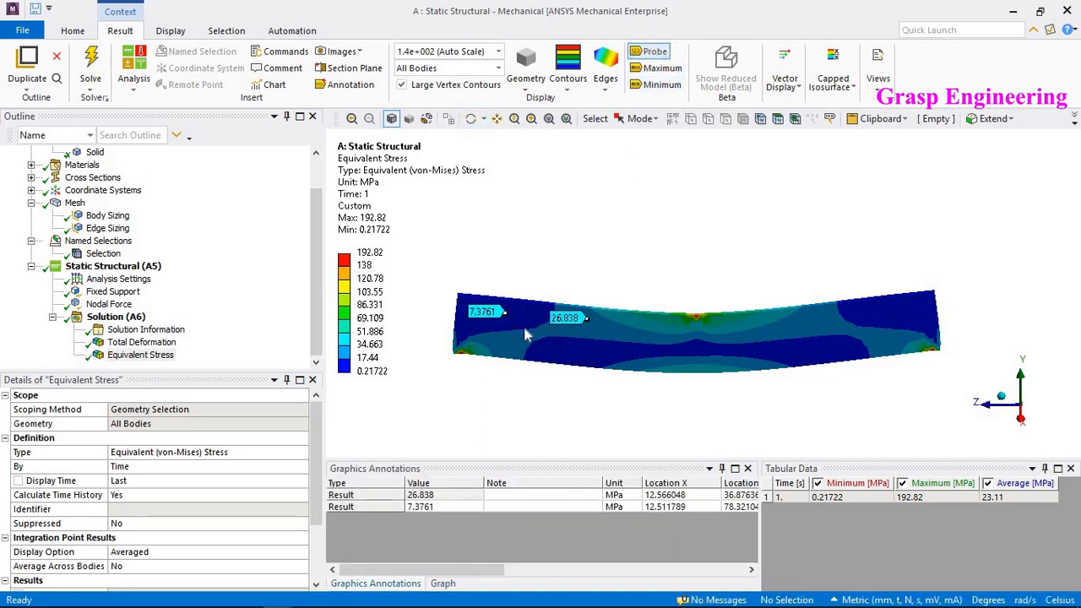
{"action": "left_click", "coordinate": [572, 352]}
{"action": "left_click", "coordinate": [791, 353]}
{"action": "left_click", "coordinate": [881, 319]}
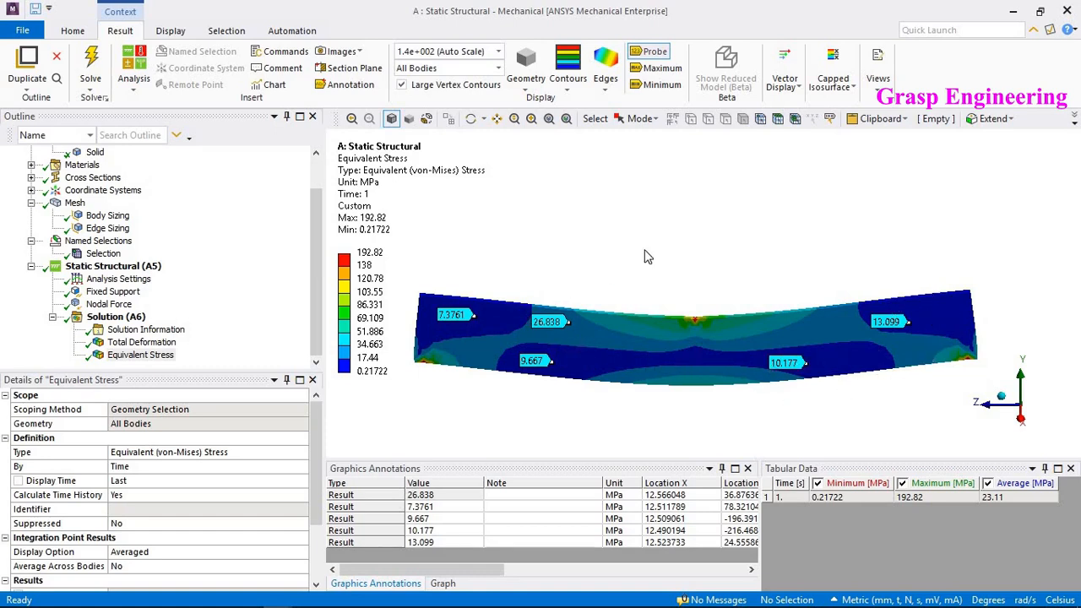
- Add a Topology Optimization system linked to the Static Structural solution in Workbench and open its model in Mechanical
{"action": "left_click", "coordinate": [1013, 11]}
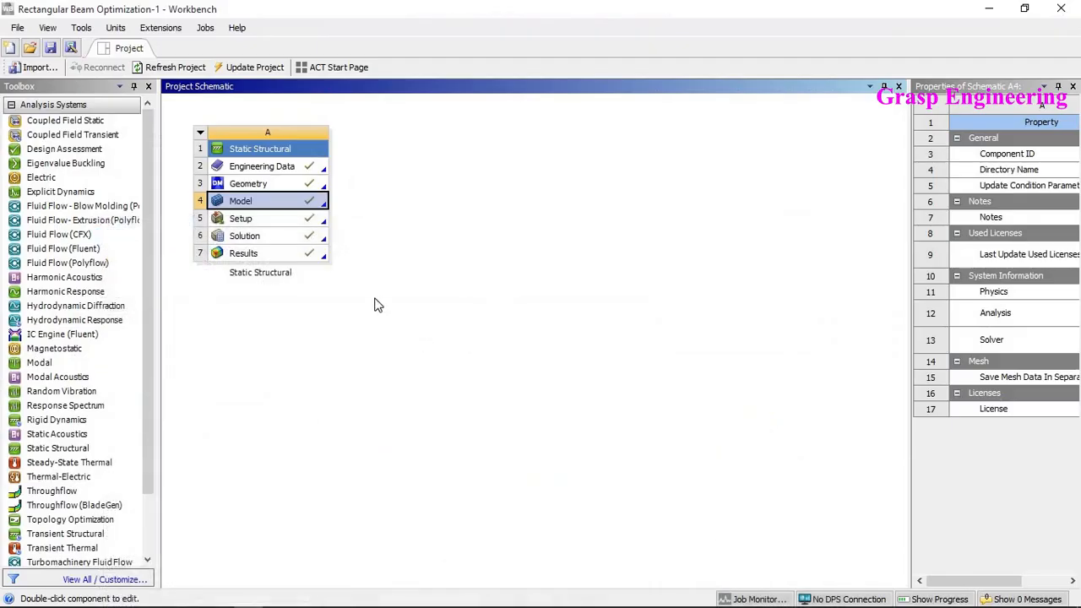
{"action": "left_click", "coordinate": [365, 347]}
{"action": "scroll", "coordinate": [126, 510], "scroll_direction": "down", "scroll_amount": 2}
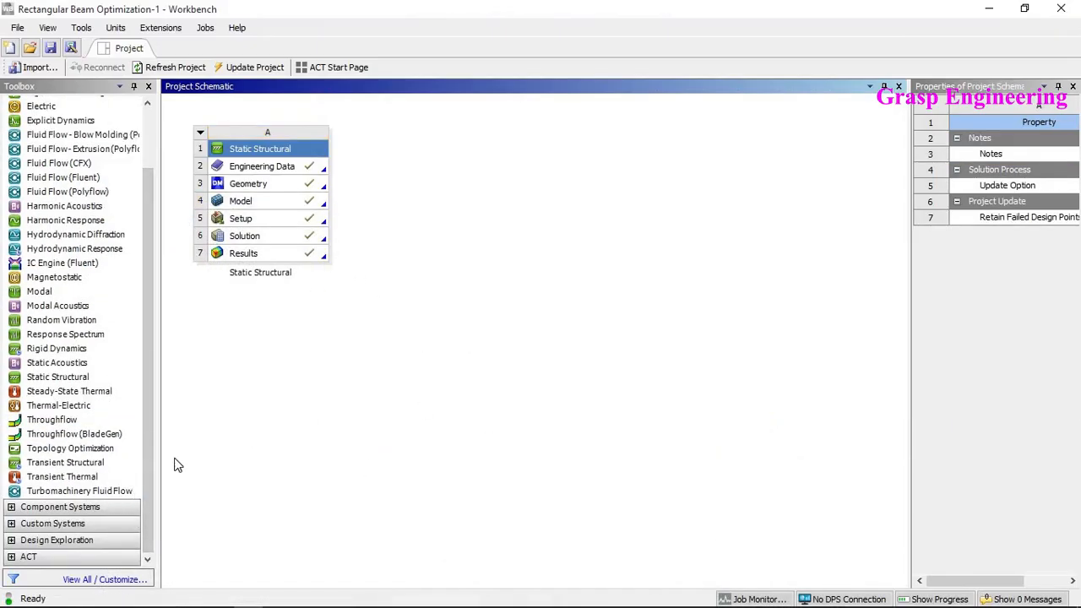
{"action": "left_click_drag", "start_coordinate": [57, 457], "coordinate": [311, 235]}
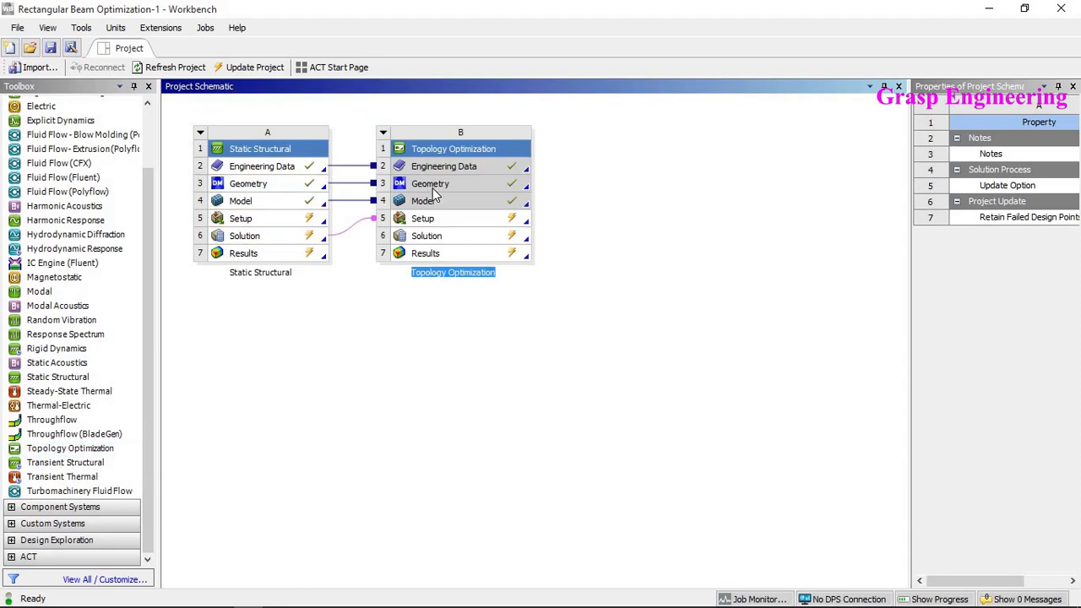
{"action": "double_click", "coordinate": [454, 221]}
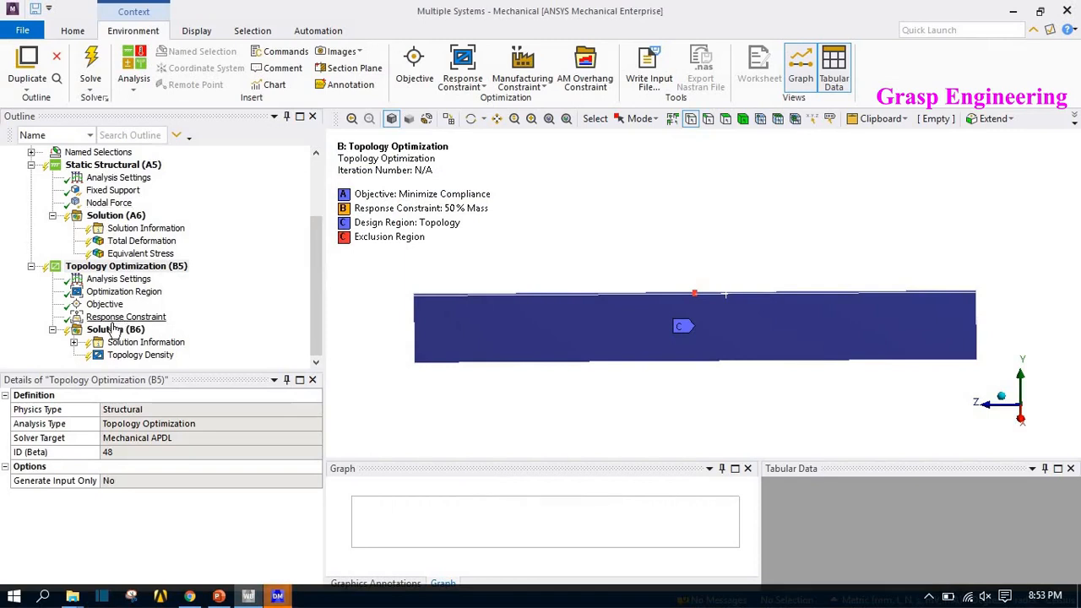
- Solve the Static Structural solution again
{"action": "right_click", "coordinate": [110, 216]}
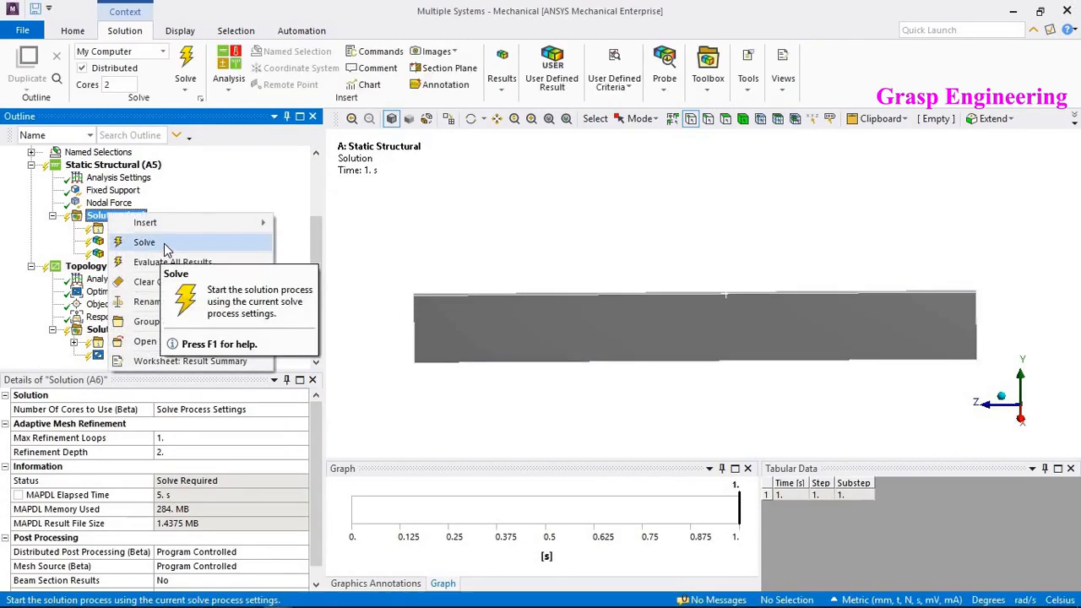
{"action": "left_click", "coordinate": [148, 243]}
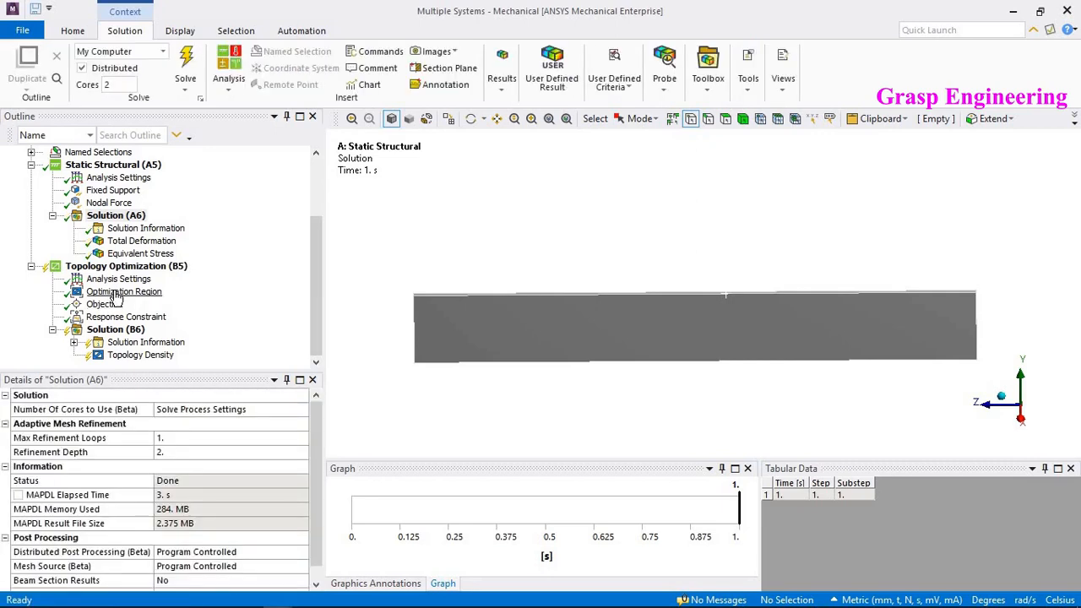
- Review the topology optimization's Optimization Region, Objective and Response Constraint settings
{"action": "left_click", "coordinate": [118, 293]}
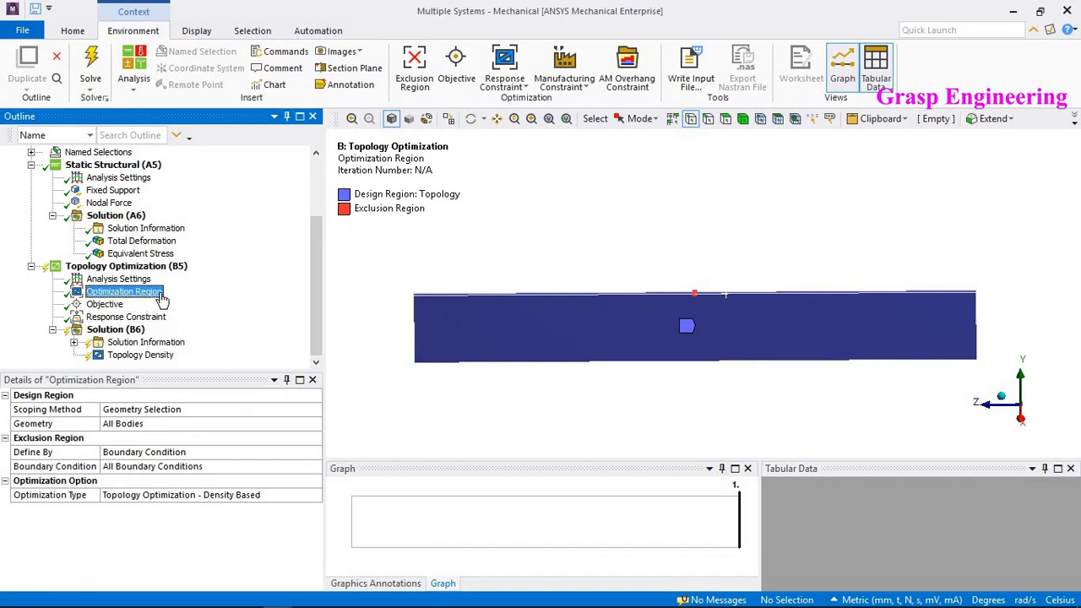
{"action": "mouse_move", "coordinate": [600, 352]}
{"action": "middle_mouse_down"}
{"action": "mouse_move", "coordinate": [741, 313]}
{"action": "mouse_move", "coordinate": [827, 336]}
{"action": "mouse_move", "coordinate": [632, 338]}
{"action": "mouse_move", "coordinate": [603, 363]}
{"action": "middle_mouse_up"}
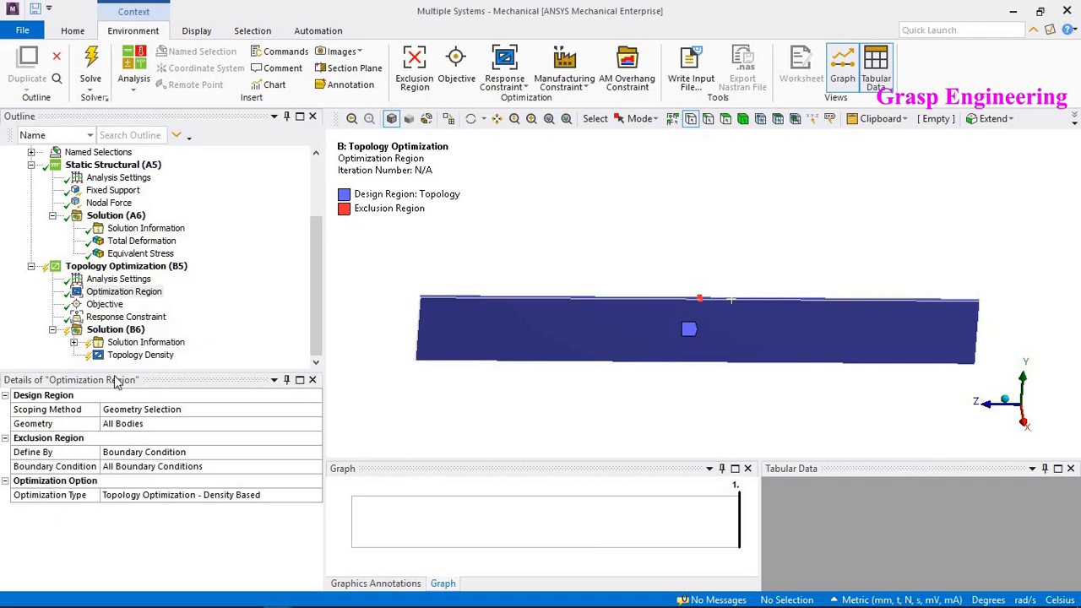
{"action": "left_click", "coordinate": [107, 304]}
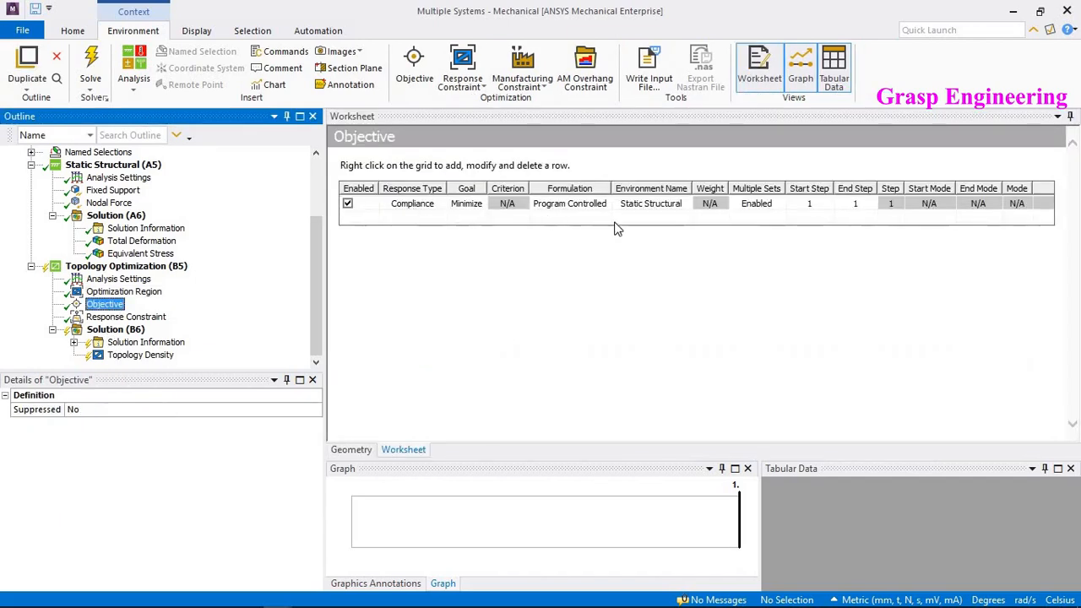
{"action": "left_click", "coordinate": [135, 318]}
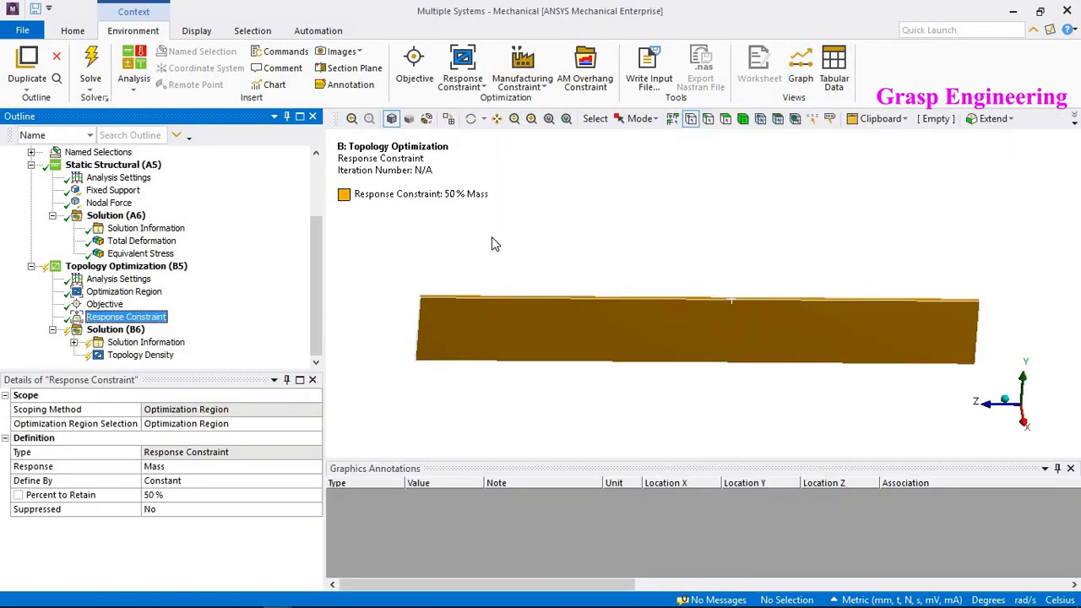
- Inspect the response constraint's Percent to Retain value and the available Response options, keeping Mass at 50 %
{"action": "left_click", "coordinate": [162, 497]}
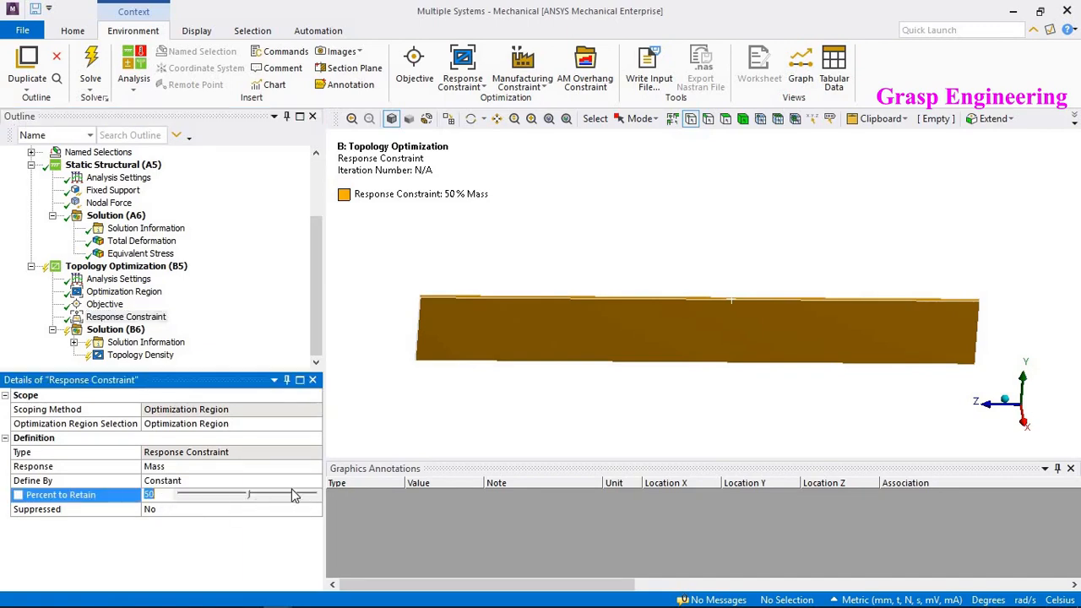
{"action": "left_click", "coordinate": [520, 436]}
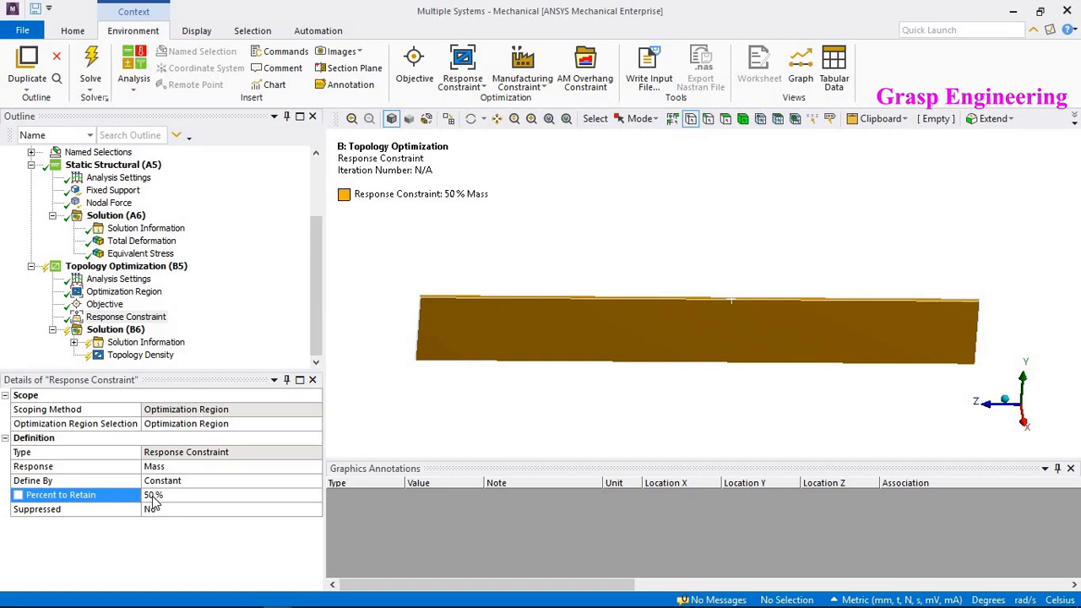
{"action": "left_click", "coordinate": [215, 498]}
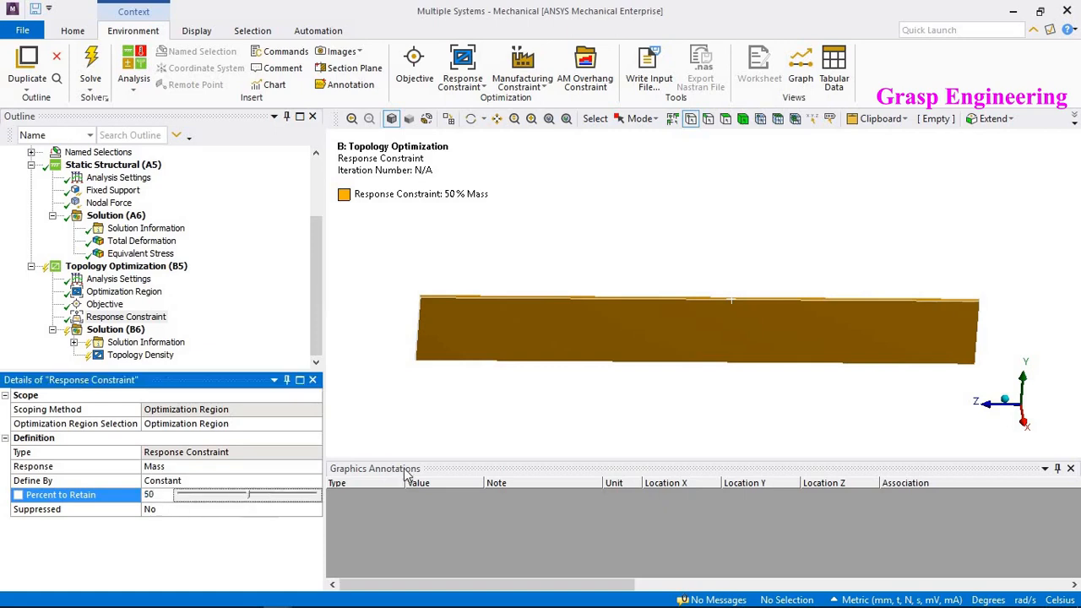
{"action": "left_click", "coordinate": [412, 459]}
{"action": "left_click", "coordinate": [211, 498]}
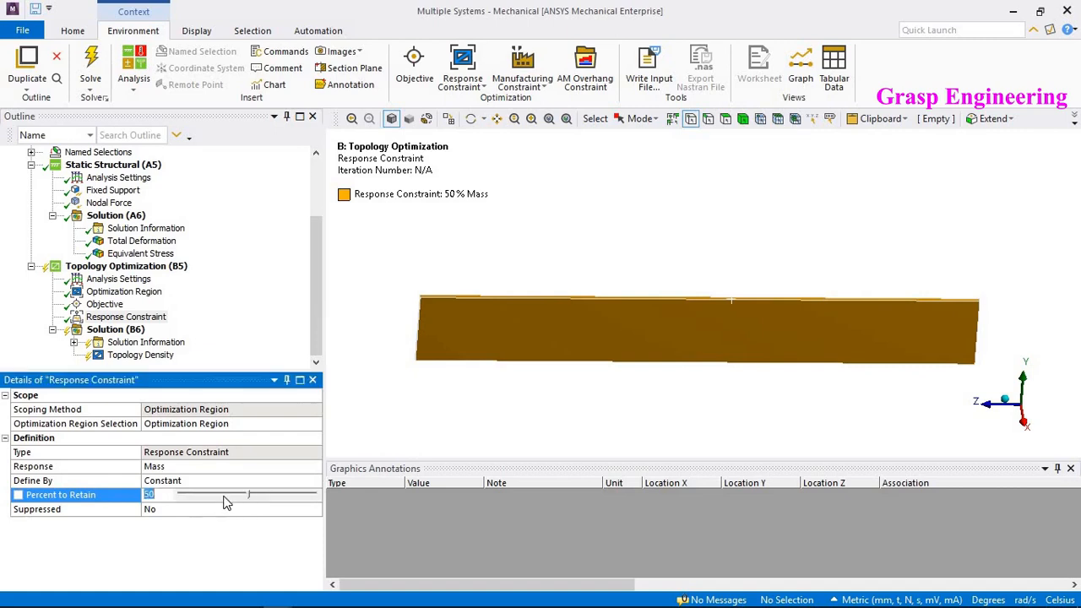
{"action": "left_click", "coordinate": [454, 426]}
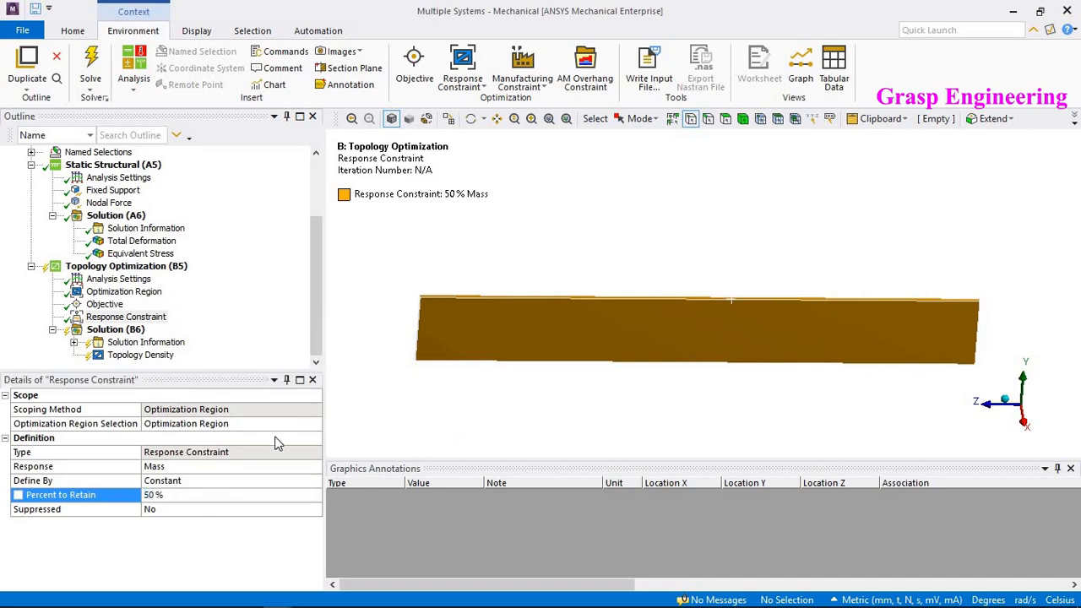
{"action": "left_click", "coordinate": [190, 467]}
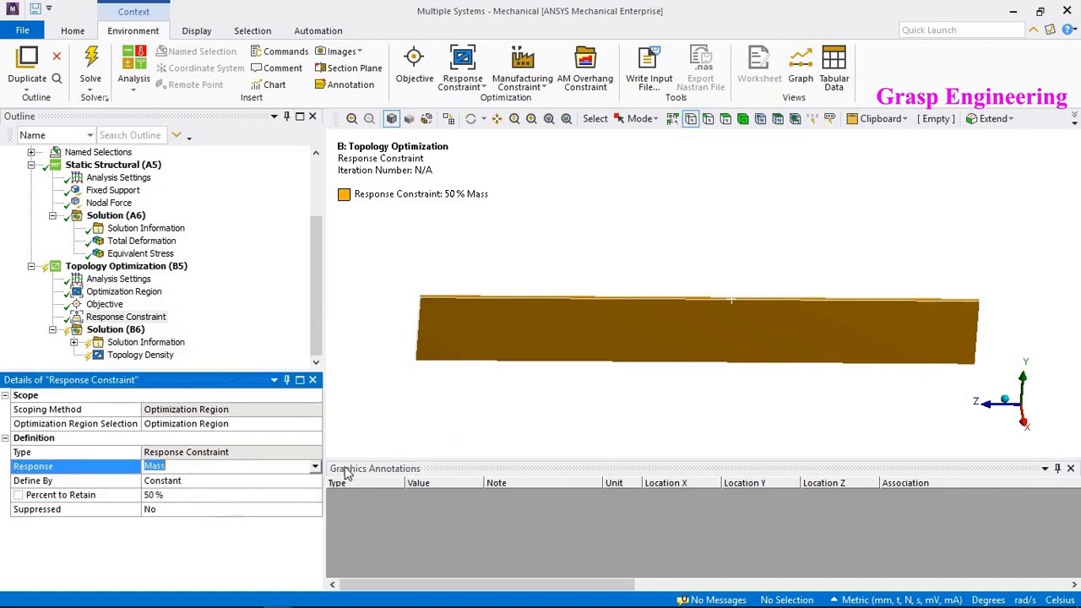
{"action": "left_click", "coordinate": [315, 468]}
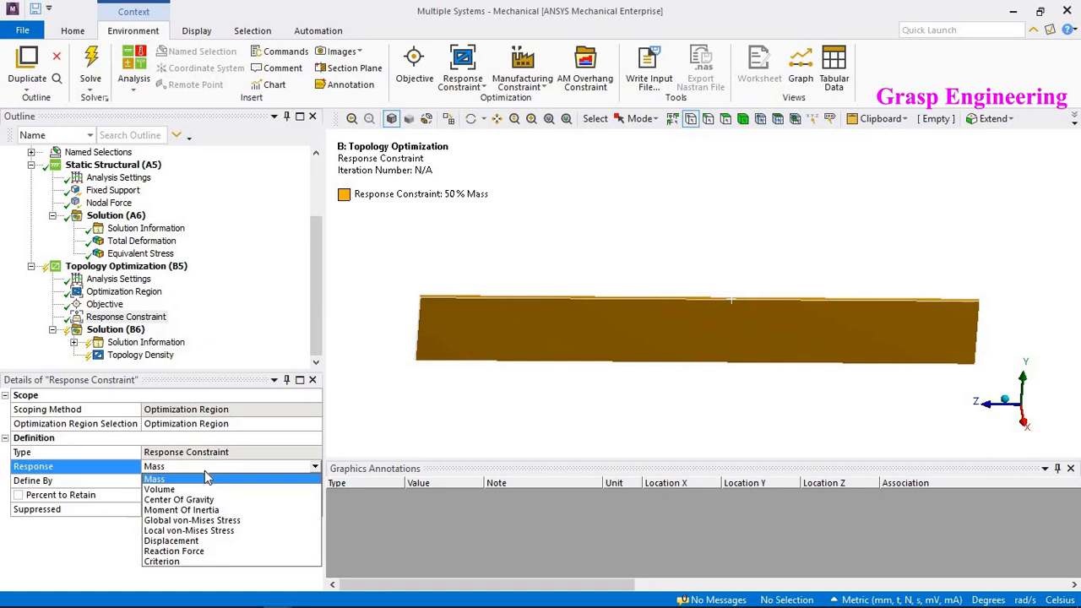
{"action": "left_click", "coordinate": [447, 386]}
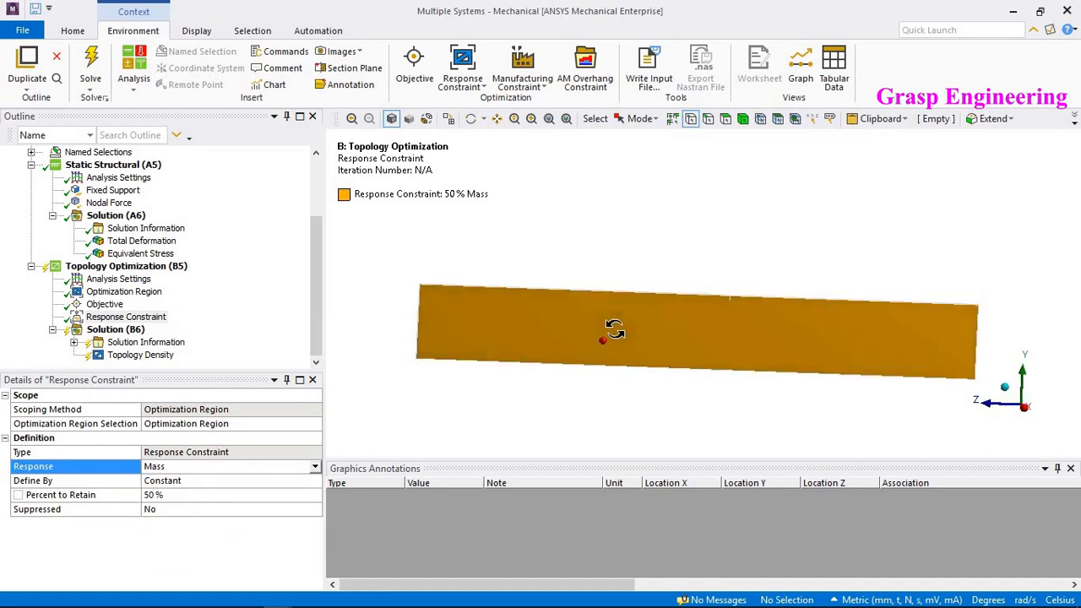
- Open the topology optimization's Analysis Settings and enlarge the details panel
{"action": "scroll", "coordinate": [623, 319], "scroll_direction": "up", "scroll_amount": 1}
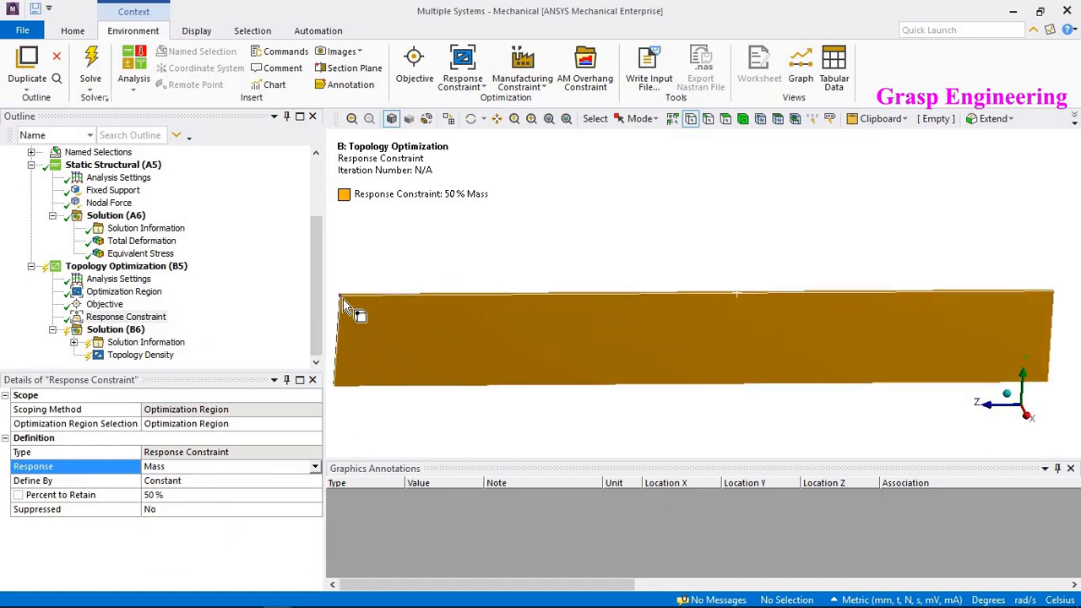
{"action": "scroll", "coordinate": [346, 308], "scroll_direction": "down", "scroll_amount": 1}
{"action": "right_click", "coordinate": [112, 331]}
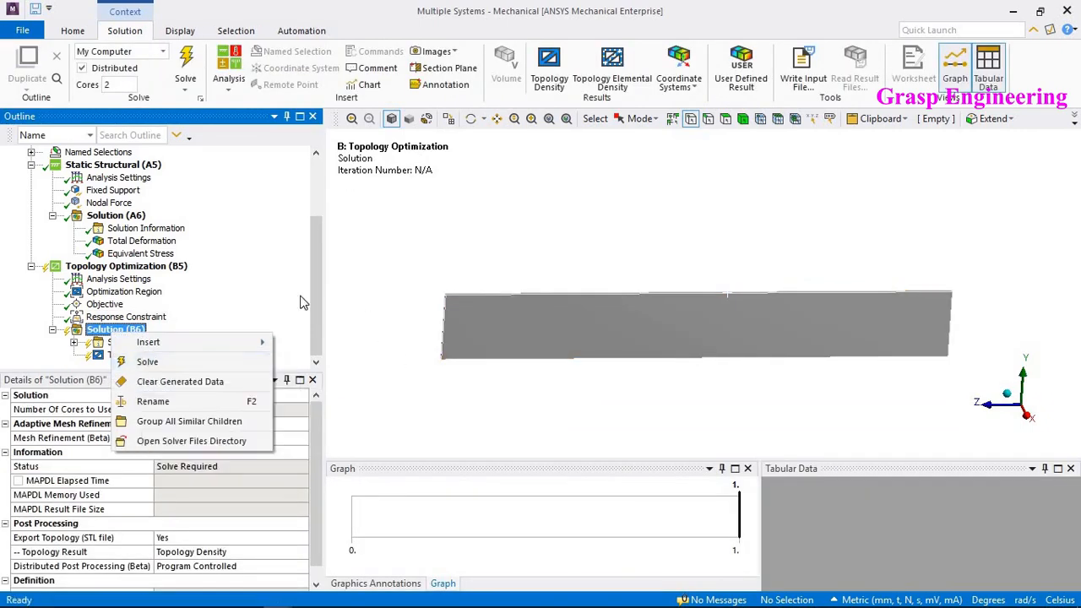
{"action": "left_click", "coordinate": [118, 279]}
{"action": "left_click", "coordinate": [119, 279]}
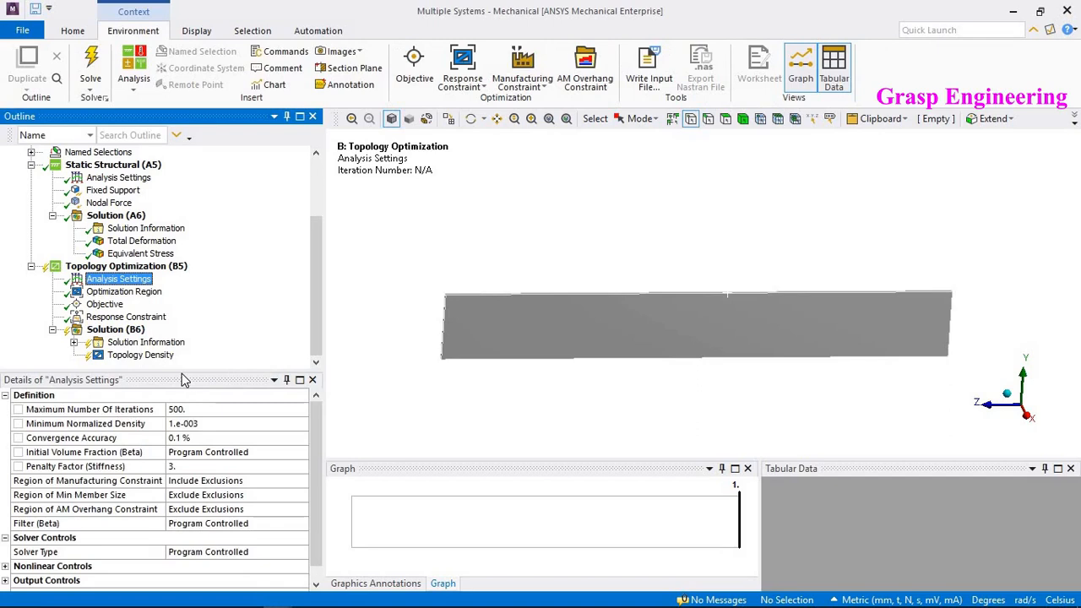
{"action": "left_click_drag", "start_coordinate": [184, 380], "coordinate": [188, 338]}
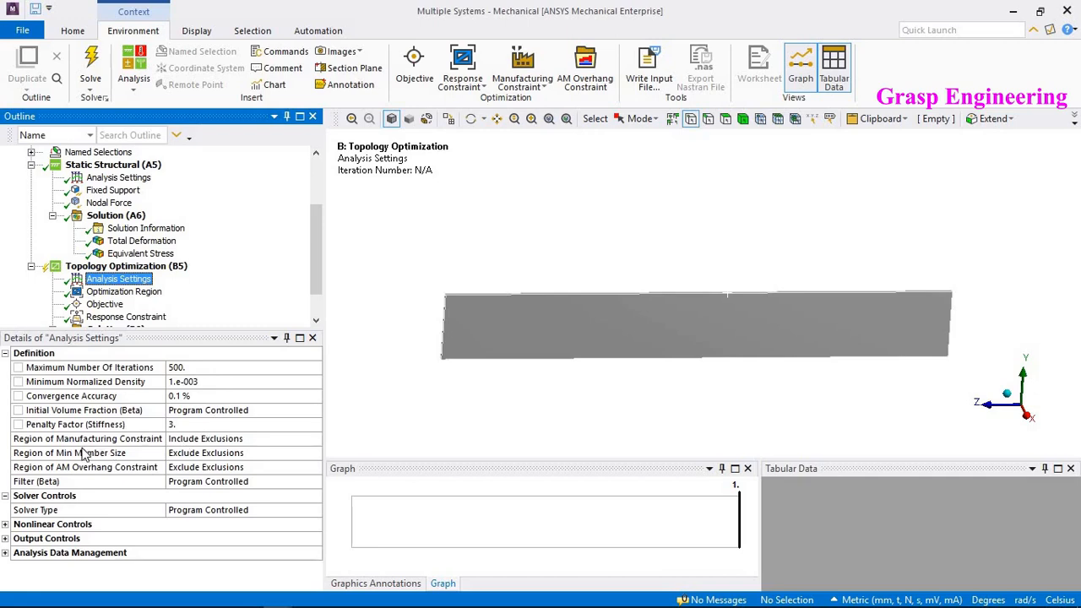
- Inspect the Region of Manufacturing Constraint options, keeping Include Exclusions
{"action": "left_click", "coordinate": [246, 438]}
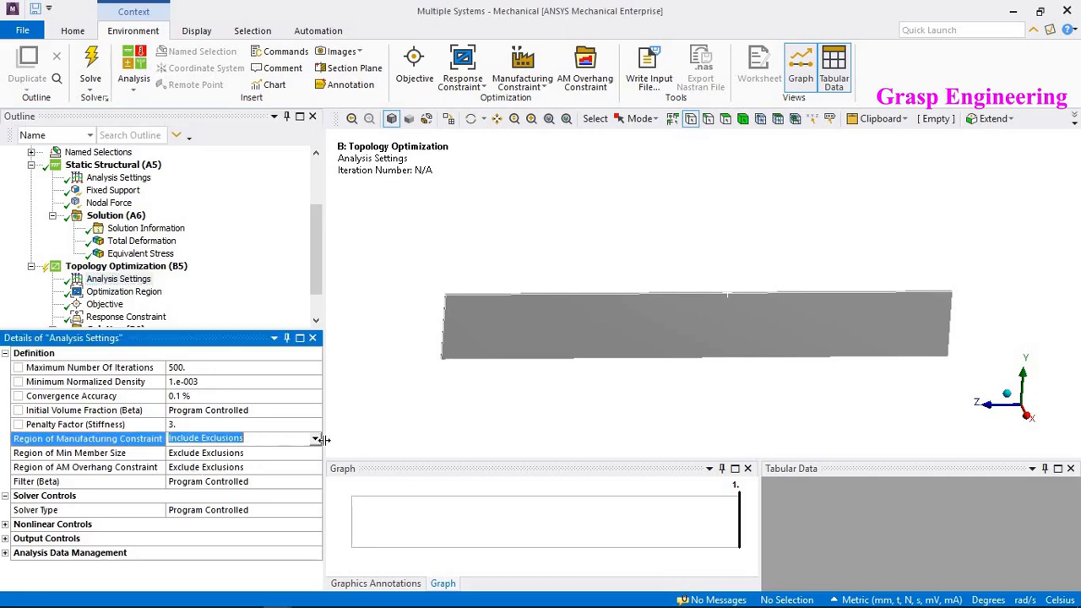
{"action": "left_click", "coordinate": [315, 438]}
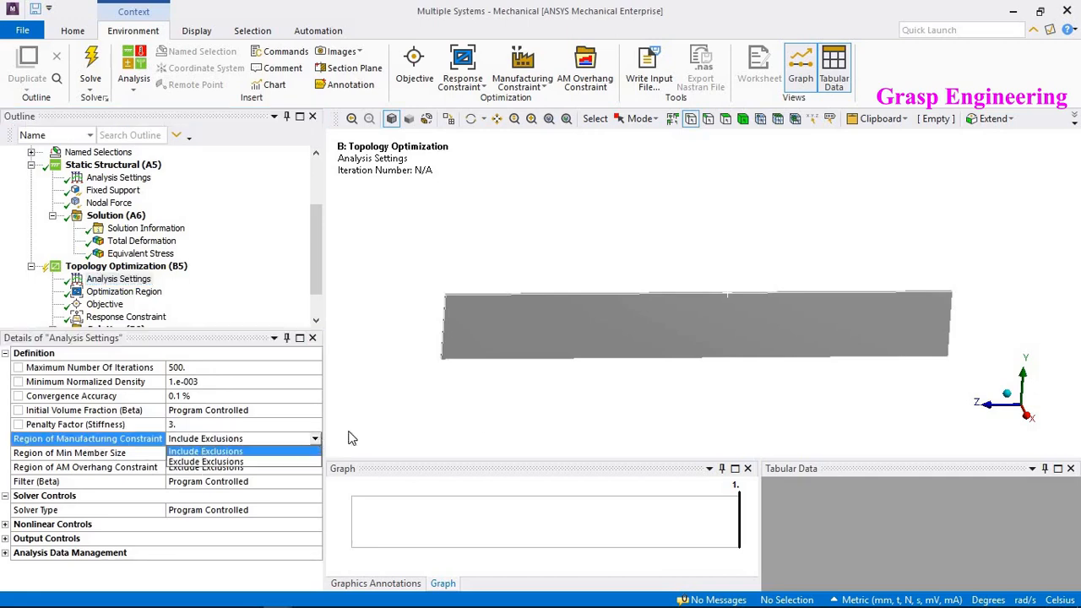
{"action": "left_click", "coordinate": [306, 435]}
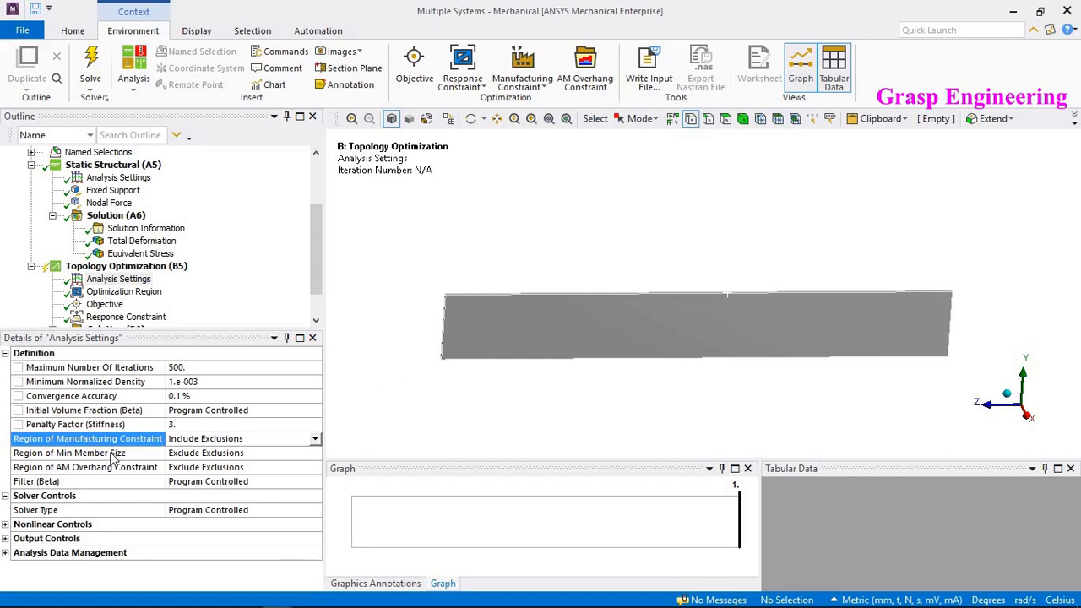
- Expand and collapse the Nonlinear Controls, Output Controls and Analysis Data Management groups to review their settings
{"action": "left_click", "coordinate": [6, 525]}
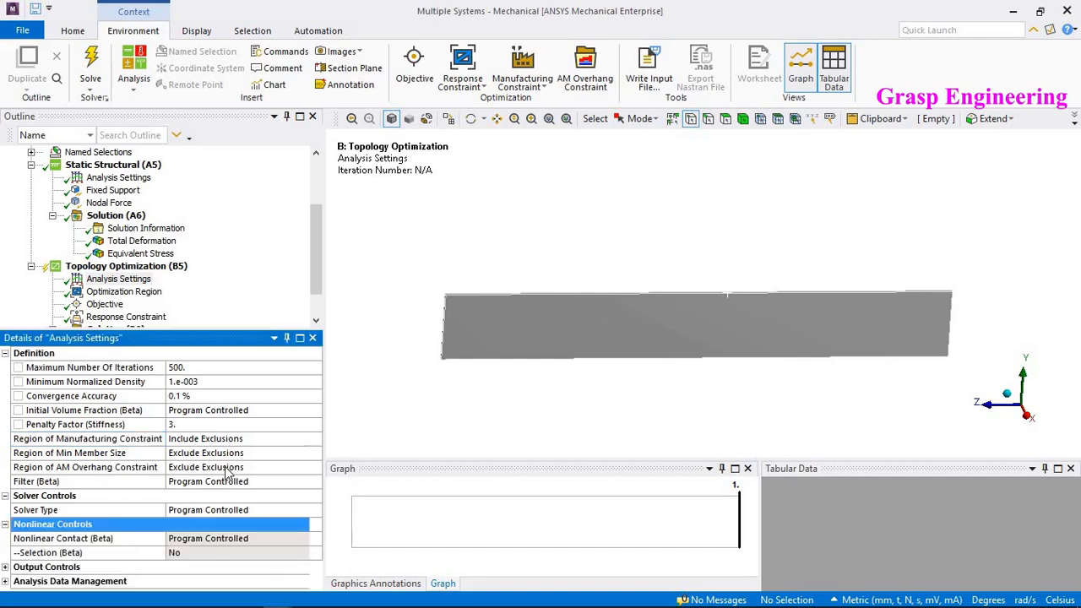
{"action": "left_click", "coordinate": [5, 568]}
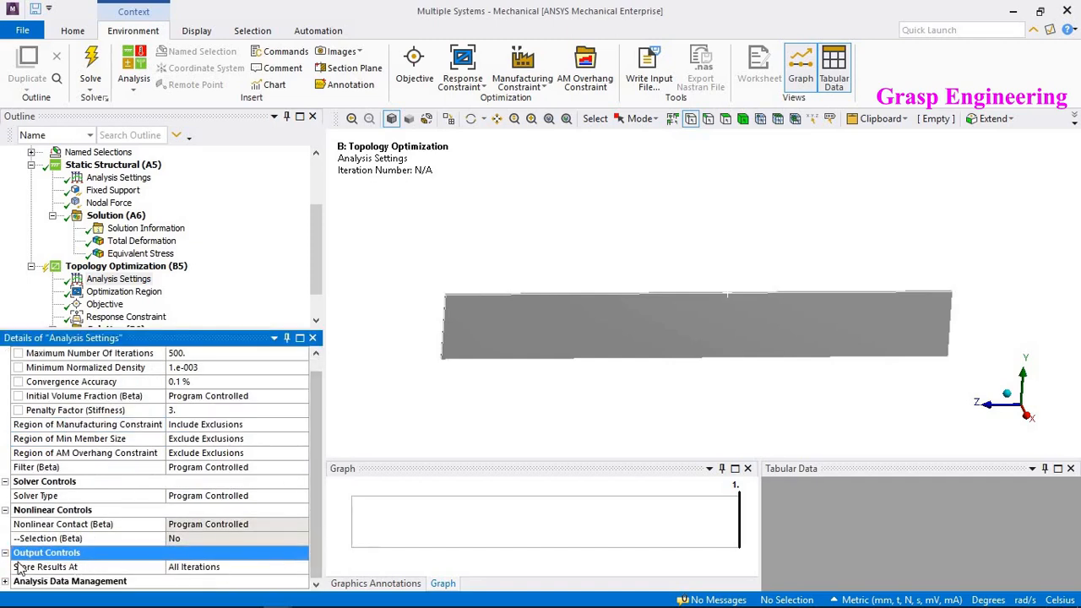
{"action": "left_click", "coordinate": [6, 581]}
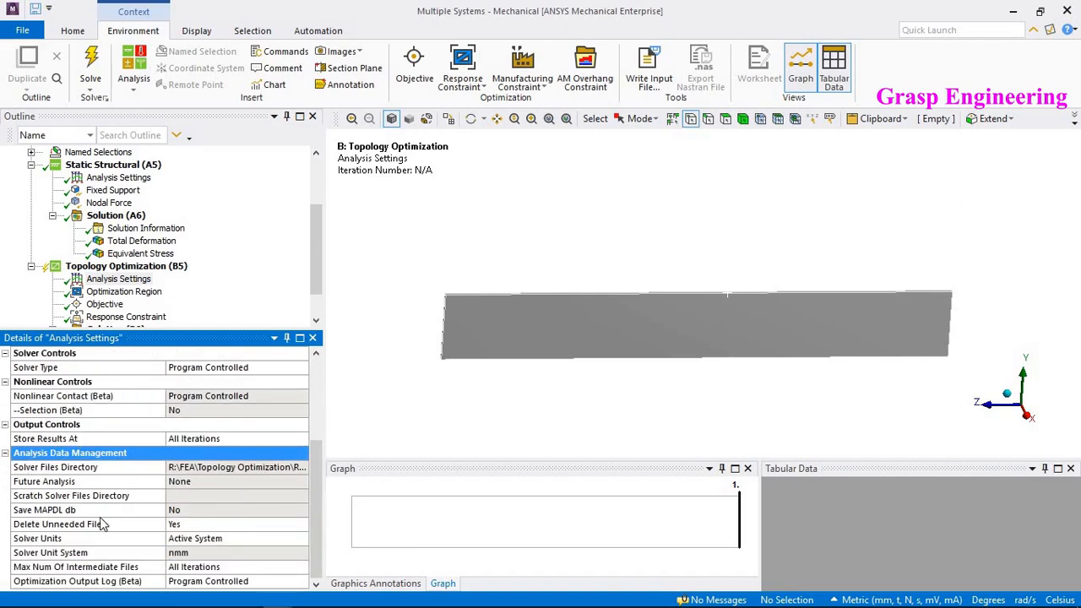
{"action": "left_click", "coordinate": [6, 453]}
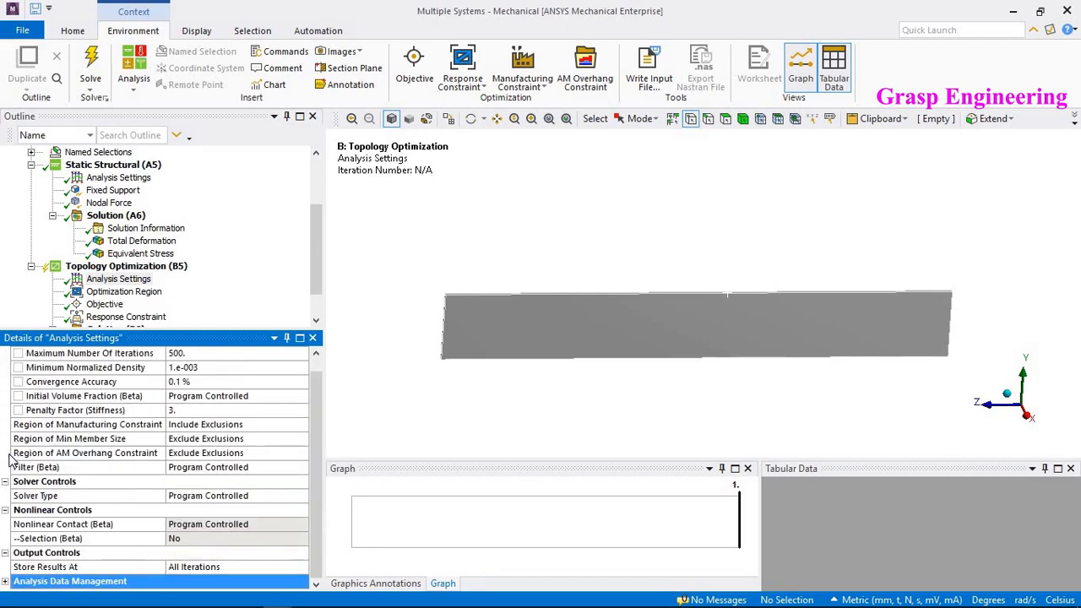
{"action": "left_click", "coordinate": [5, 510]}
{"action": "left_click", "coordinate": [5, 538]}
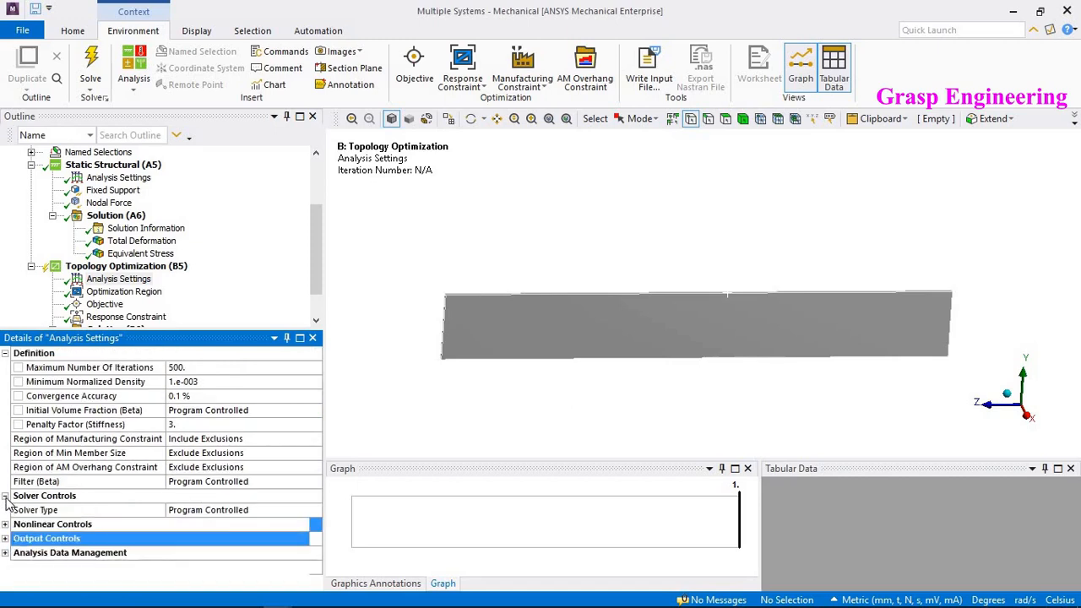
- Collapse the Solver Controls and Definition groups of the optimization's Analysis Settings
{"action": "left_click", "coordinate": [5, 495]}
{"action": "left_click", "coordinate": [5, 354]}
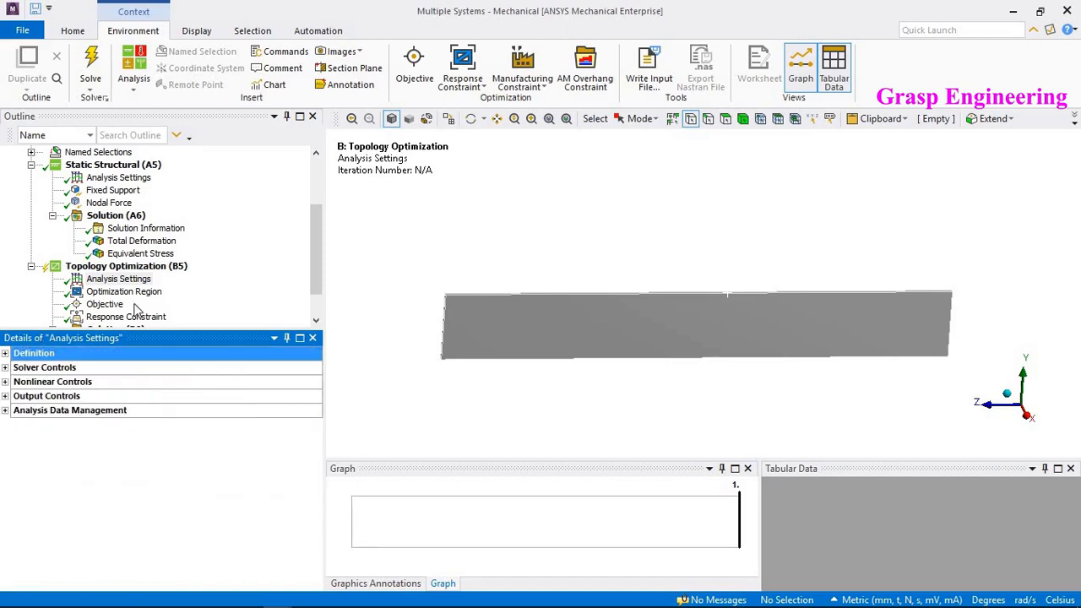
{"action": "scroll", "coordinate": [236, 291], "scroll_direction": "down", "scroll_amount": 1}
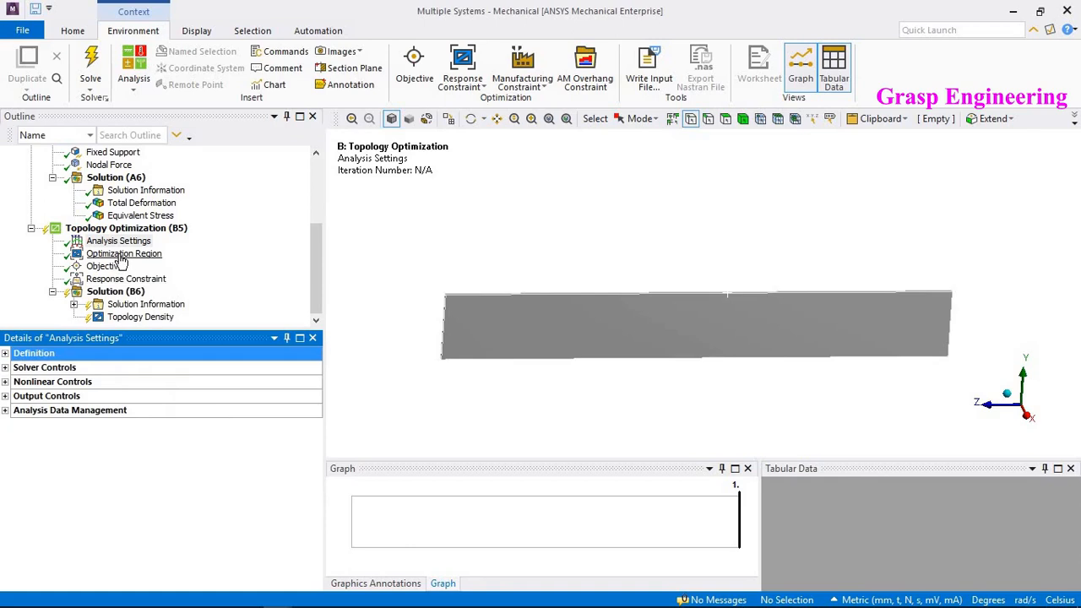
- Inspect the optimization Solution's Export Topology (STL file) options, keeping Yes
{"action": "left_click", "coordinate": [127, 292]}
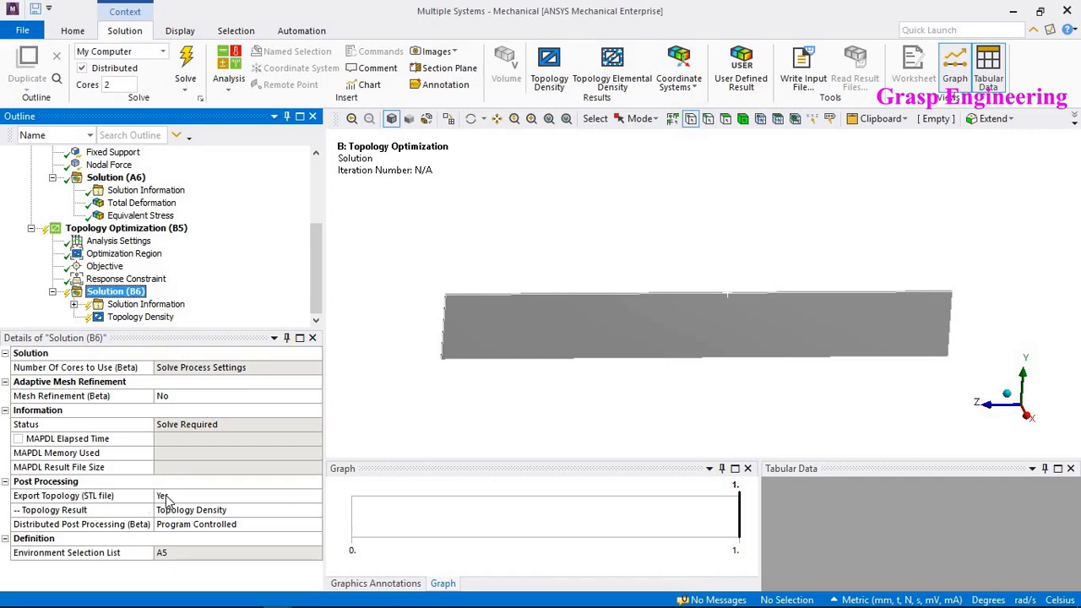
{"action": "left_click", "coordinate": [300, 498]}
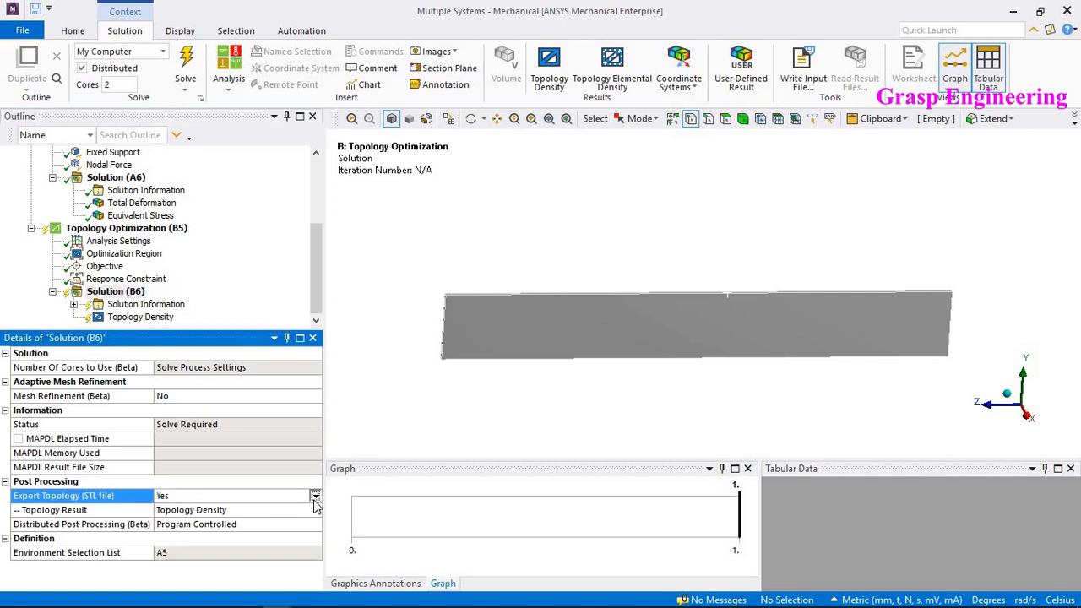
{"action": "left_click", "coordinate": [315, 496]}
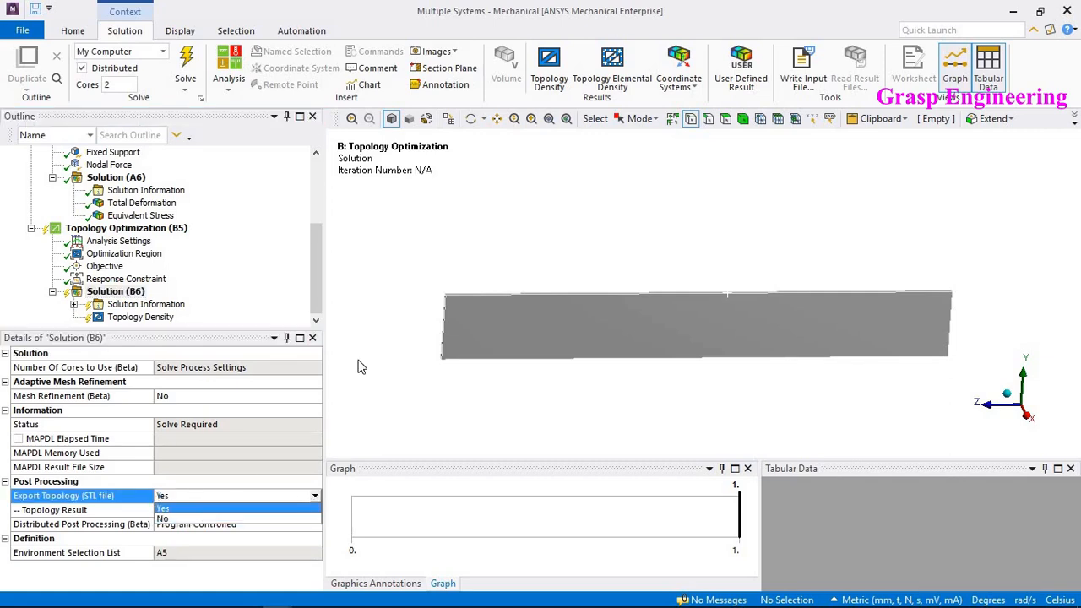
{"action": "left_click", "coordinate": [406, 279]}
- Solve the Topology Optimization analysis
{"action": "left_click", "coordinate": [126, 295]}
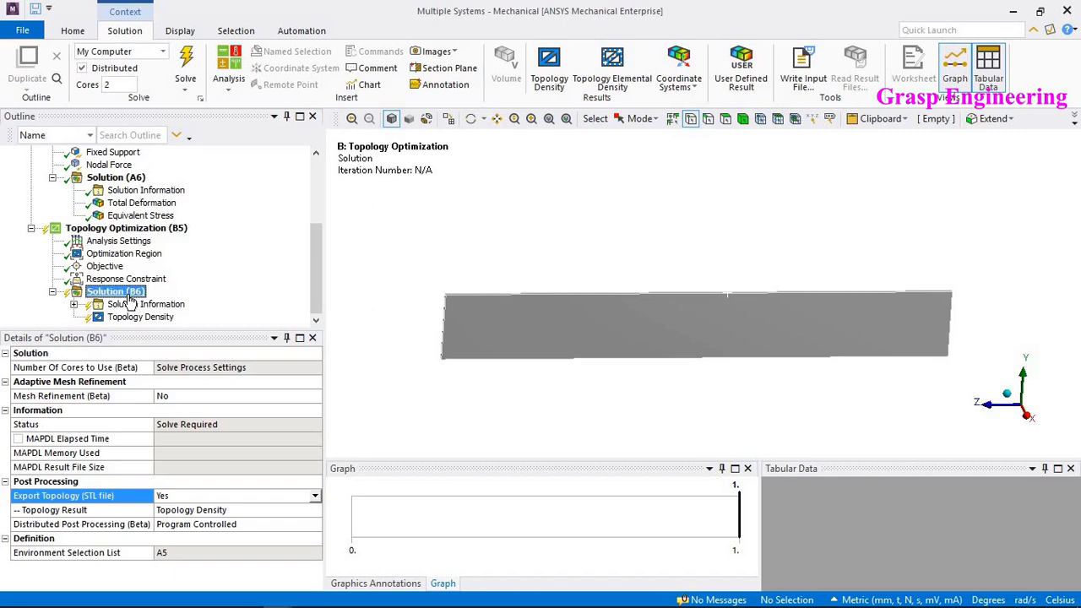
{"action": "right_click", "coordinate": [128, 303]}
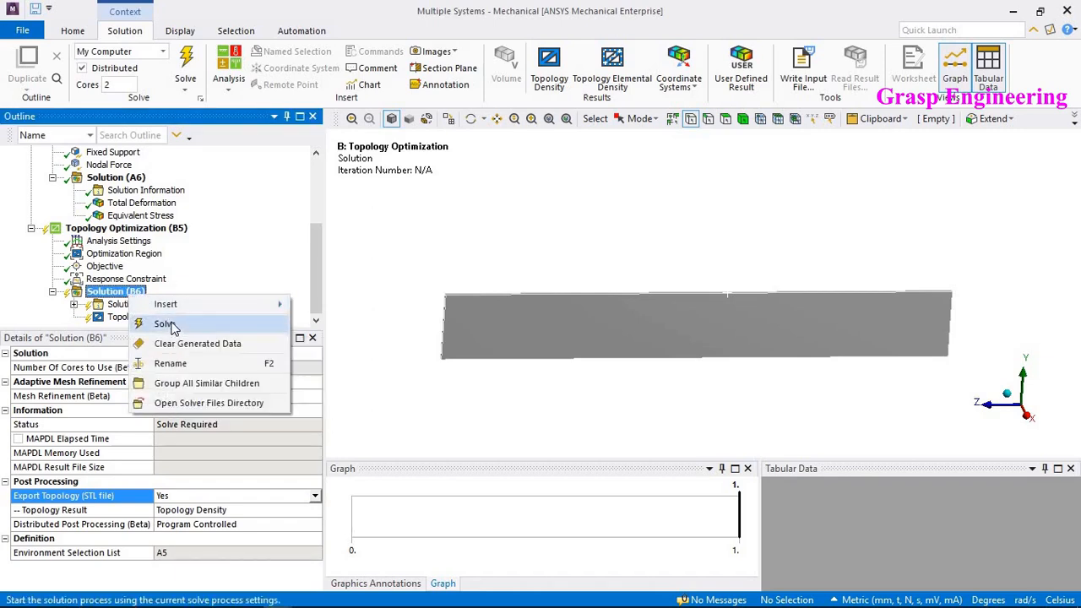
{"action": "left_click", "coordinate": [168, 323]}
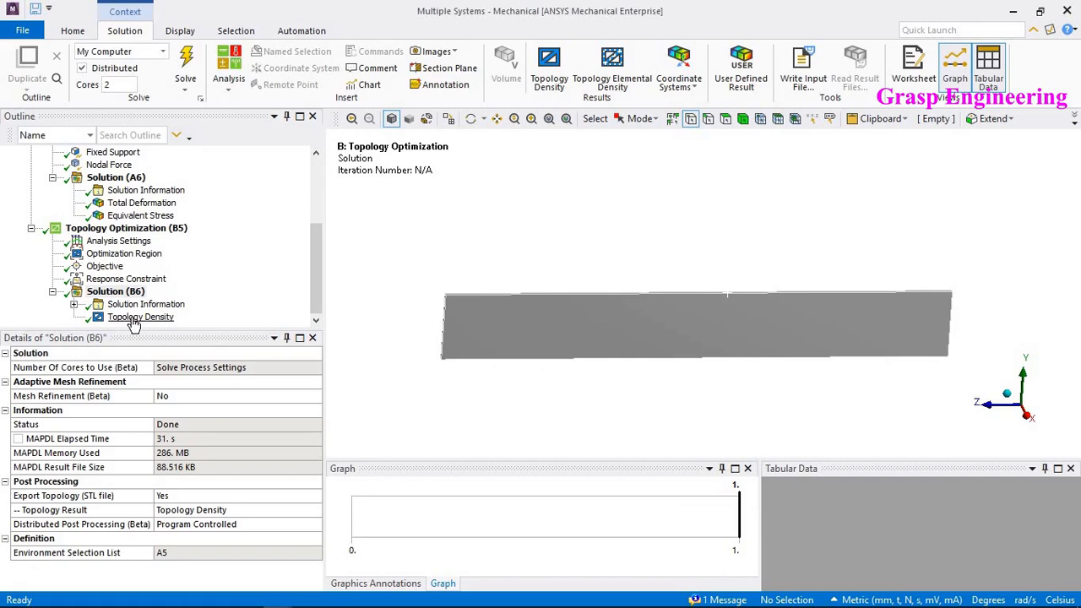
- Display the Topology Density result of the optimization
{"action": "left_click", "coordinate": [132, 320]}
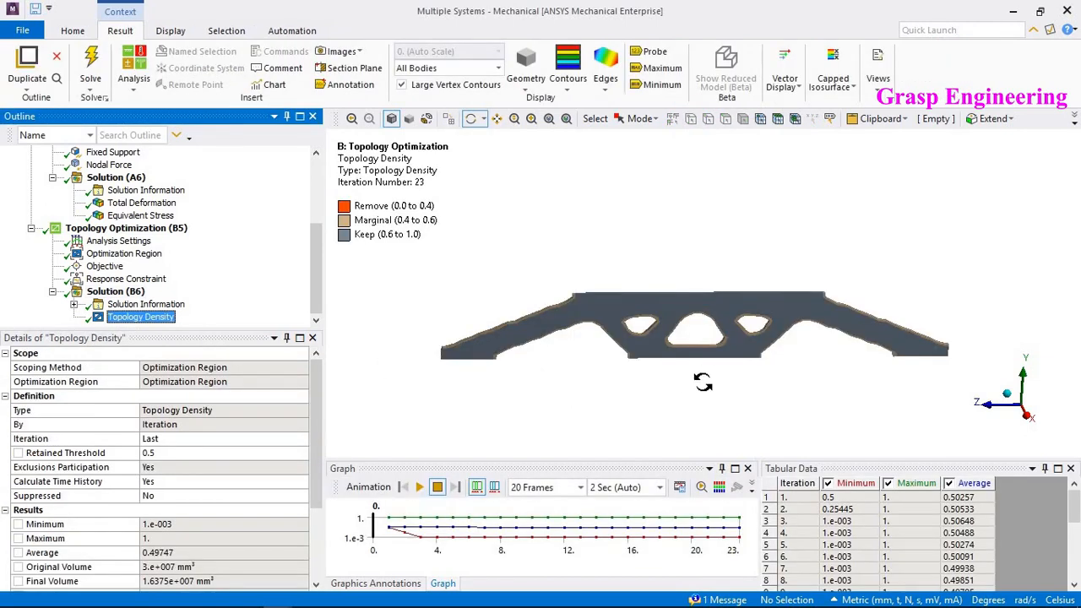
{"action": "left_click_drag", "start_coordinate": [680, 299], "coordinate": [642, 355]}
- Set the Topology Density's Retained Threshold to 0.01
{"action": "left_click", "coordinate": [170, 456]}
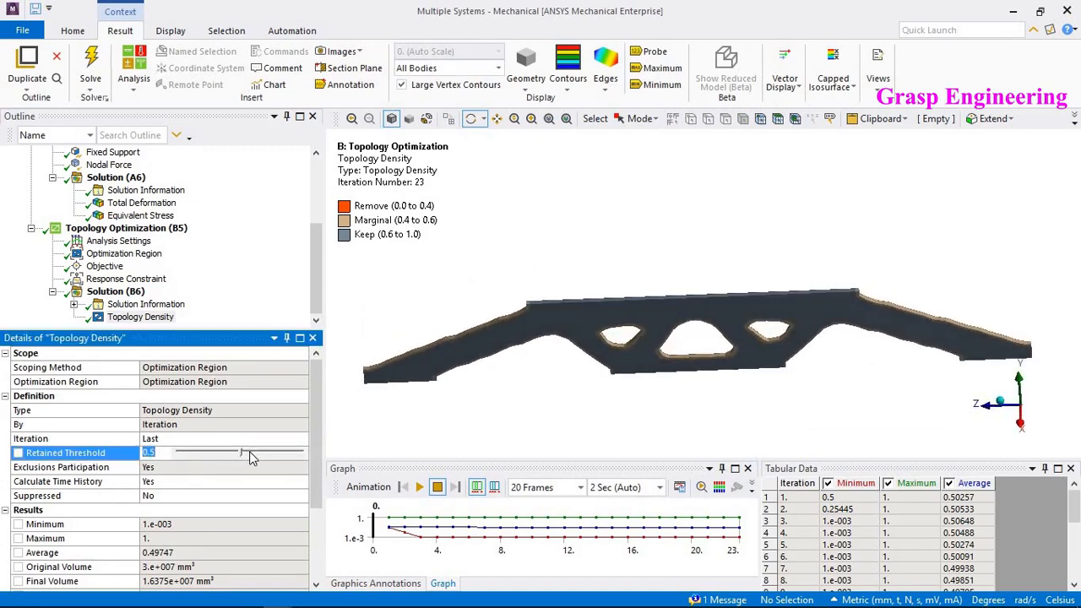
{"action": "left_click_drag", "start_coordinate": [242, 456], "coordinate": [2, 459]}
{"action": "type", "text": "0.01"}
{"action": "key", "text": "Return"}
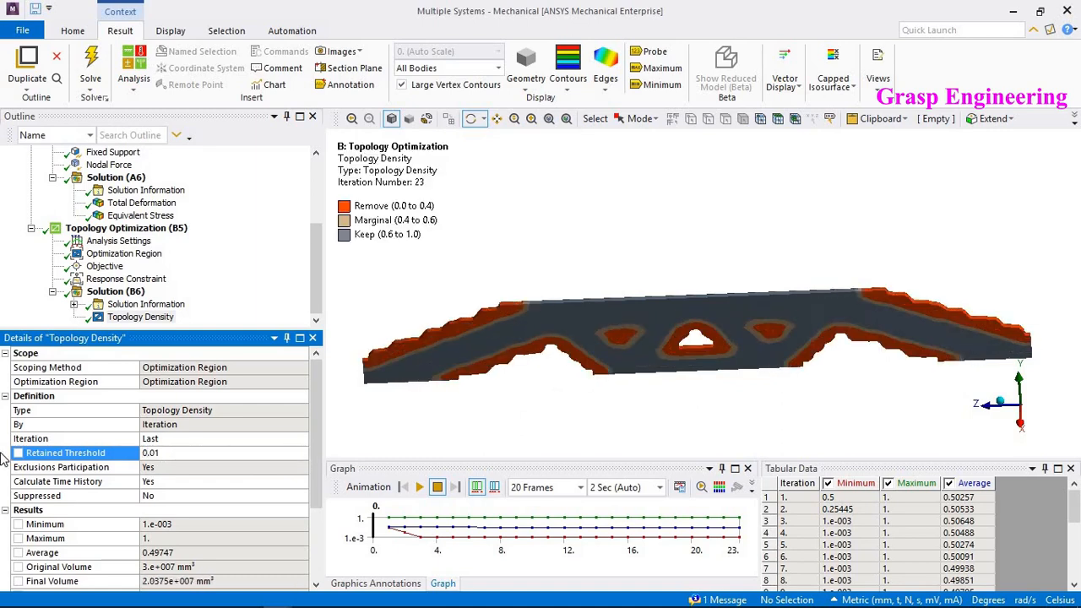
- Set the Topology Density's Retained Threshold to 0.5
{"action": "left_click", "coordinate": [167, 454]}
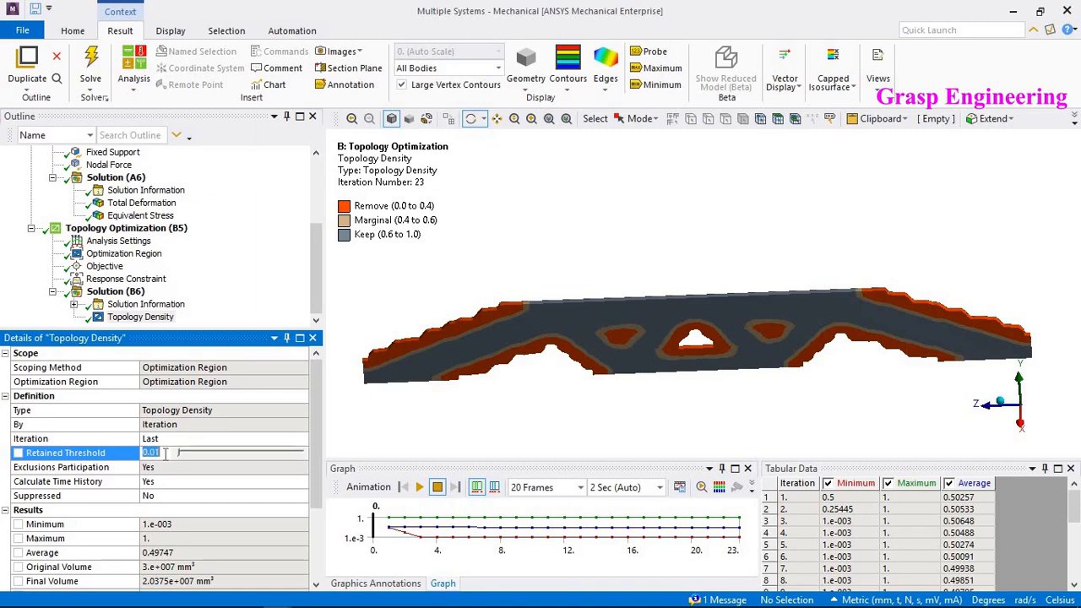
{"action": "type", "text": "0.5"}
{"action": "key", "text": "Return"}
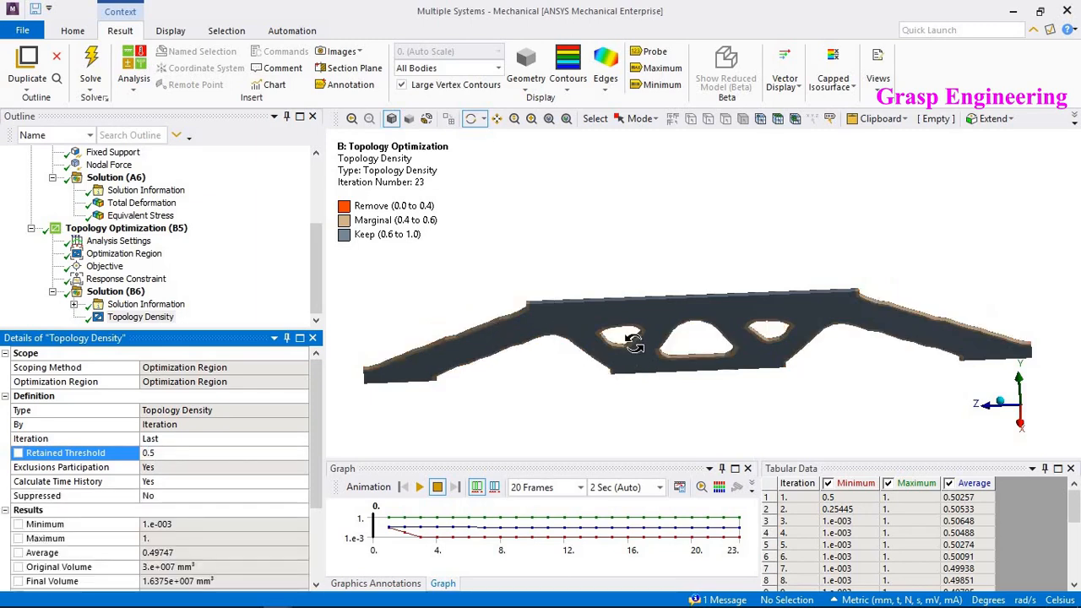
- Examine the plate geometry by selecting its long narrow bottom face in face selection mode
{"action": "left_click_drag", "start_coordinate": [637, 343], "coordinate": [478, 247]}
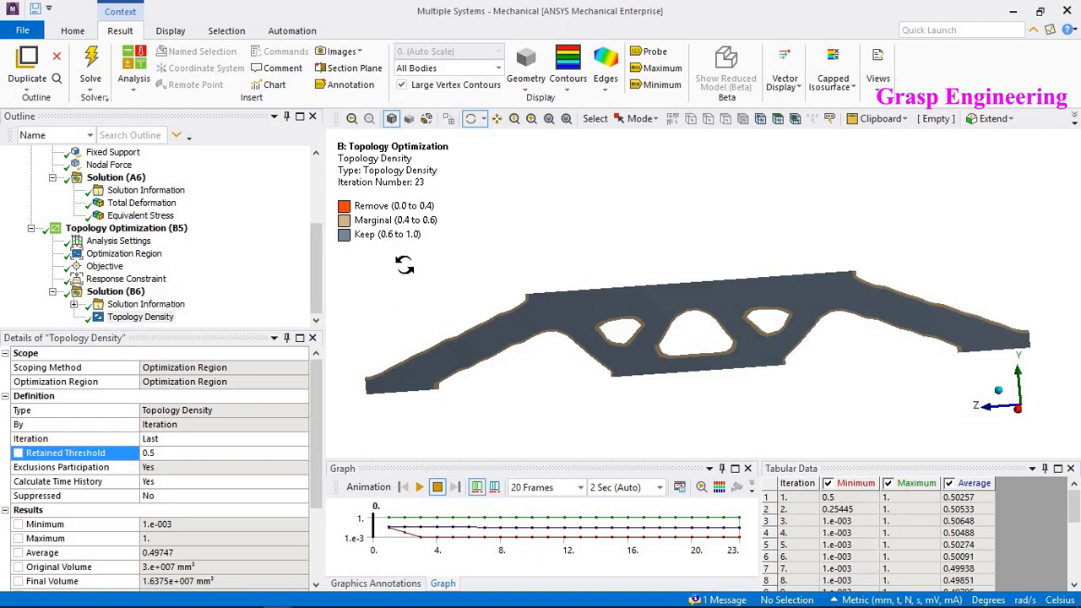
{"action": "mouse_move", "coordinate": [795, 351]}
{"action": "left_mouse_down"}
{"action": "mouse_move", "coordinate": [808, 332]}
{"action": "mouse_move", "coordinate": [813, 362]}
{"action": "mouse_move", "coordinate": [793, 358]}
{"action": "mouse_move", "coordinate": [804, 366]}
{"action": "left_mouse_up"}
{"action": "scroll", "coordinate": [194, 297], "scroll_direction": "up", "scroll_amount": 3}
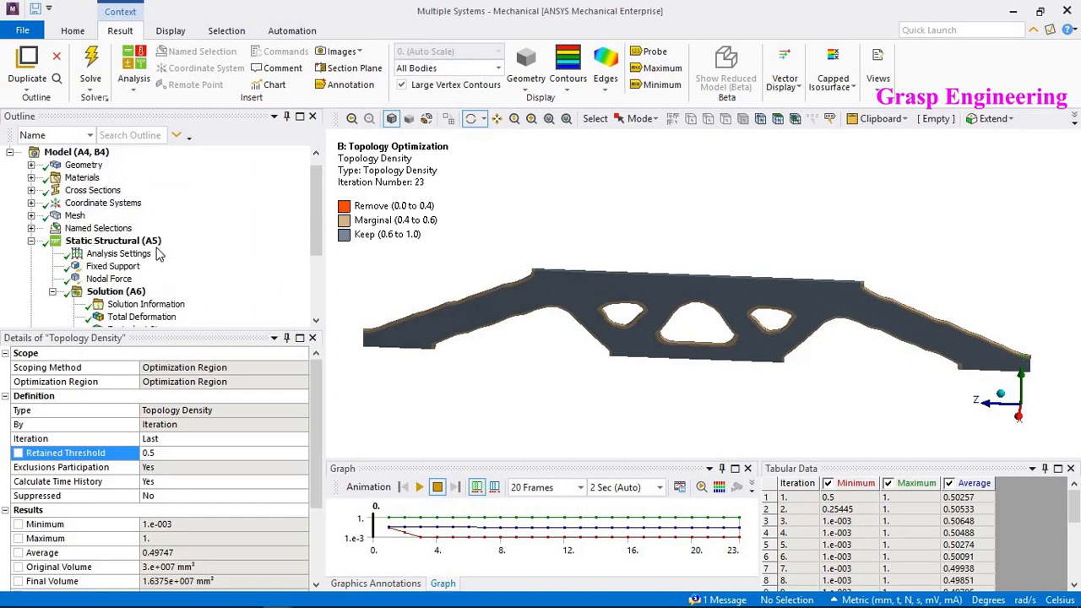
{"action": "left_click", "coordinate": [83, 164]}
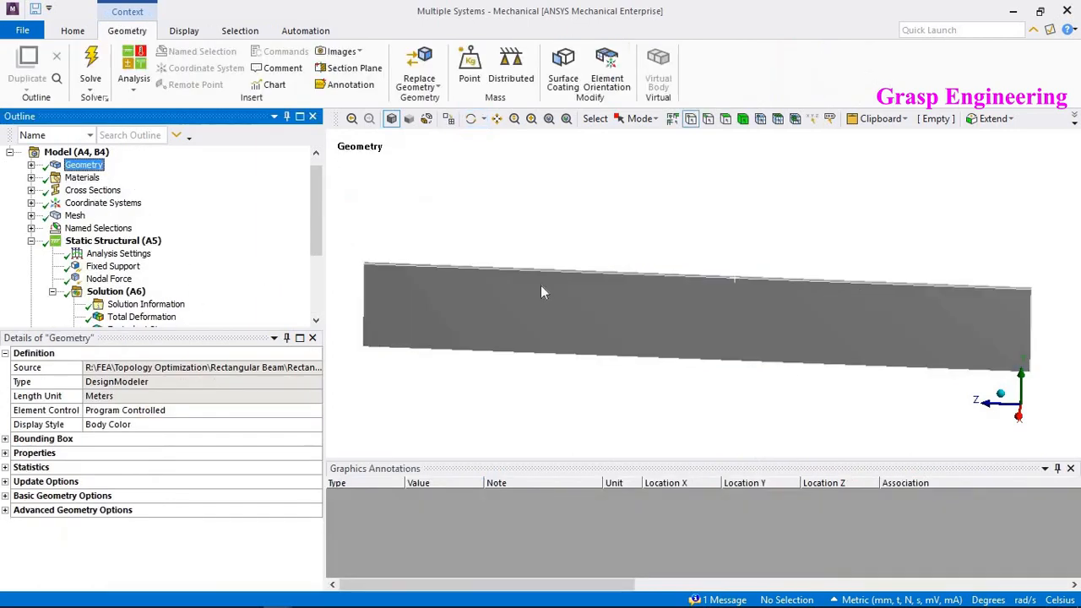
{"action": "left_click_drag", "start_coordinate": [589, 324], "coordinate": [516, 345]}
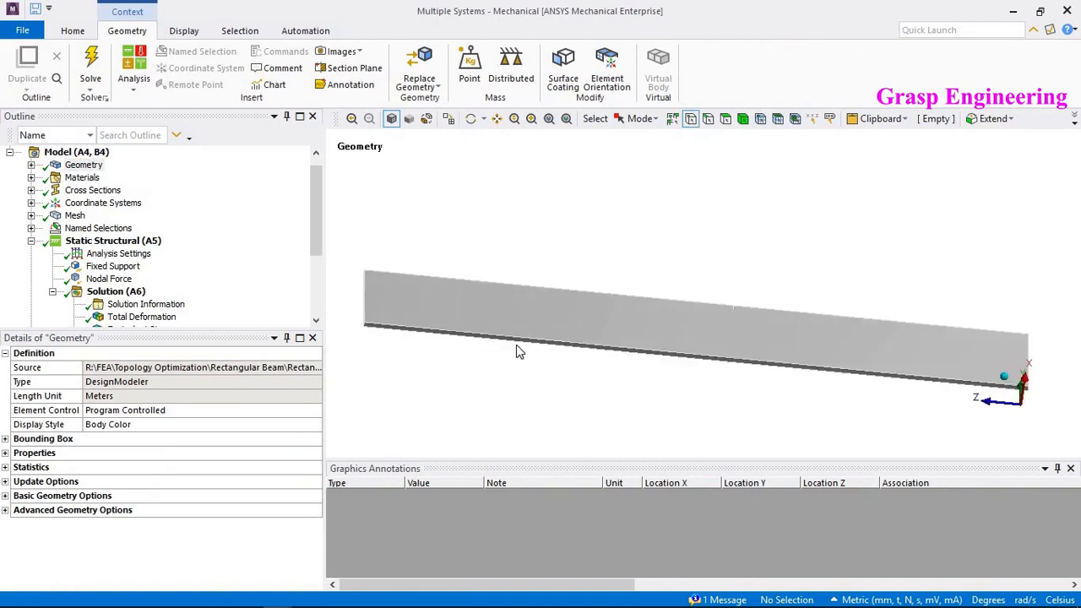
{"action": "left_click", "coordinate": [726, 120]}
{"action": "left_click", "coordinate": [677, 348]}
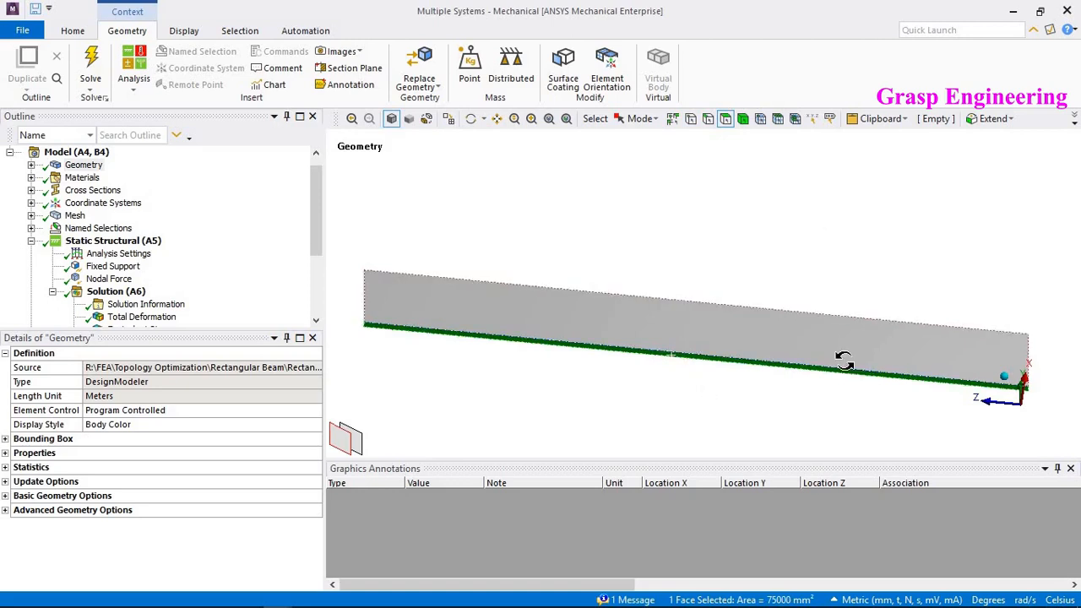
{"action": "middle_click_drag", "start_coordinate": [844, 359], "coordinate": [831, 415]}
{"action": "scroll", "coordinate": [211, 239], "scroll_direction": "down", "scroll_amount": 2}
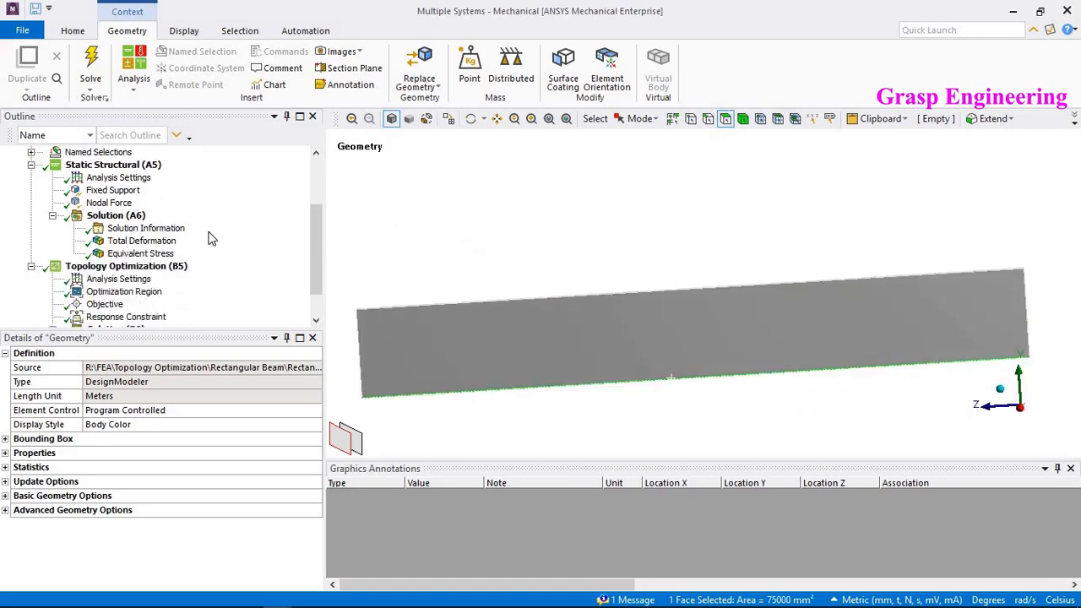
{"action": "scroll", "coordinate": [211, 239], "scroll_direction": "down", "scroll_amount": 1}
{"action": "middle_click_drag", "start_coordinate": [487, 301], "coordinate": [629, 253]}
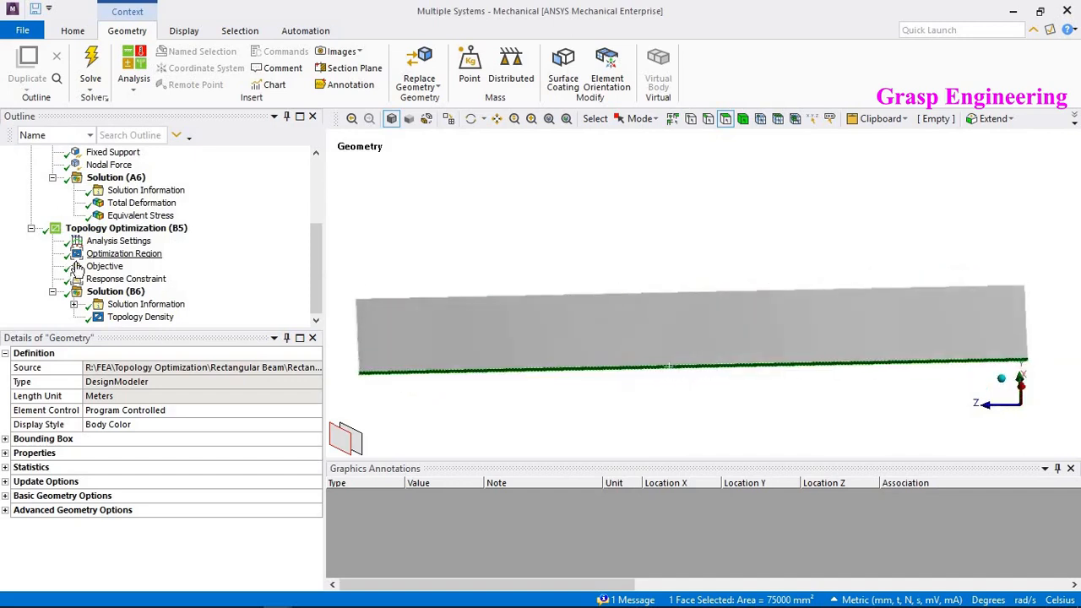
{"action": "left_click", "coordinate": [92, 254]}
{"action": "right_click", "coordinate": [95, 257]}
{"action": "mouse_move", "coordinate": [131, 266]}
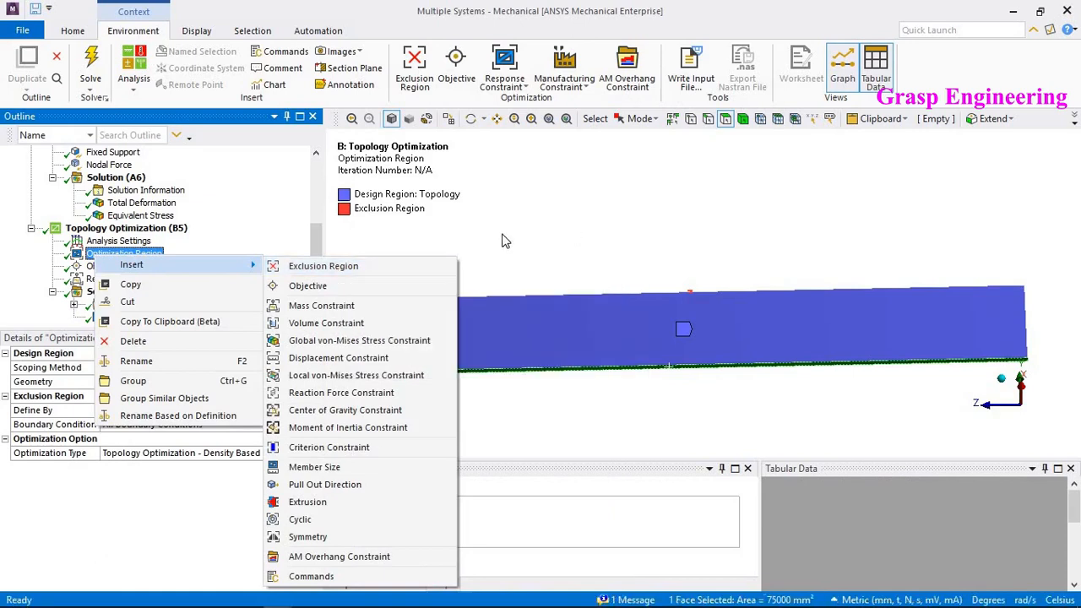
{"action": "key", "text": "Escape"}
- Review the Topology Density result of the optimized plate in 3D
{"action": "left_click", "coordinate": [140, 316]}
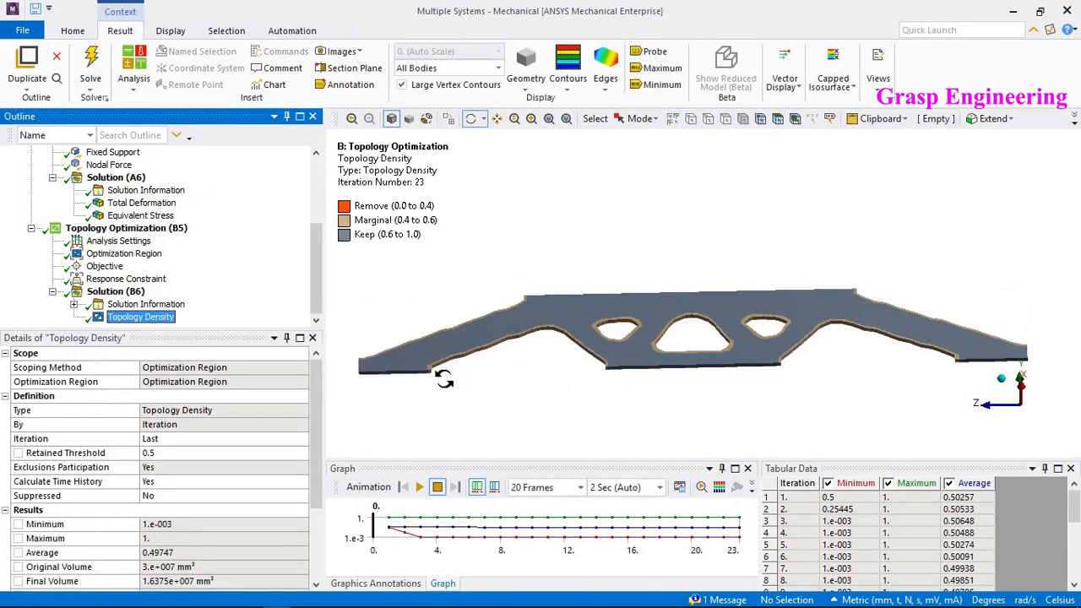
{"action": "left_click_drag", "start_coordinate": [755, 338], "coordinate": [518, 334]}
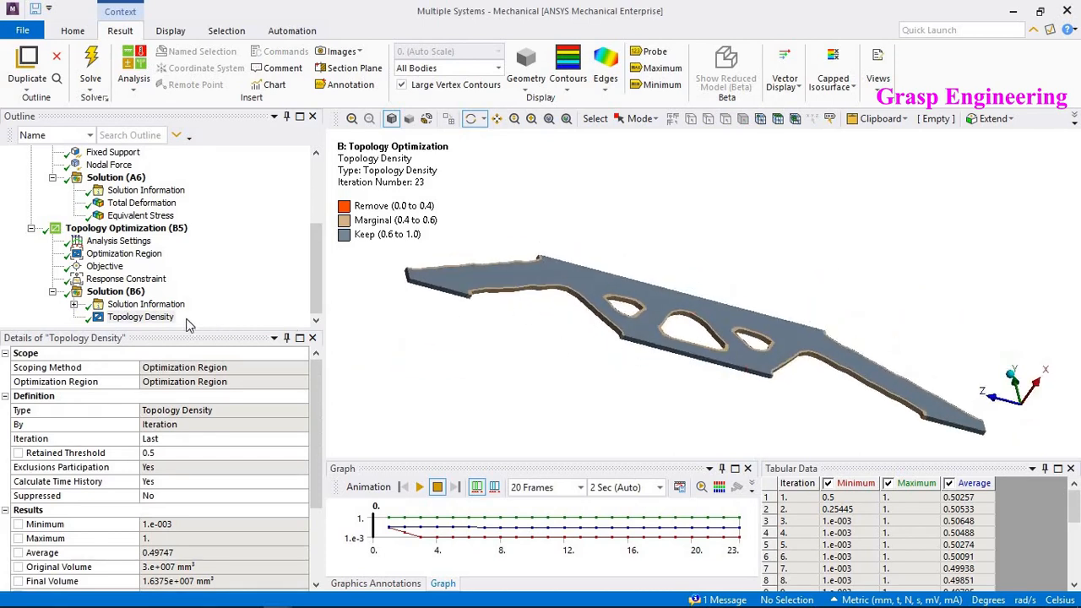
{"action": "scroll", "coordinate": [660, 334], "scroll_direction": "down", "scroll_amount": 3}
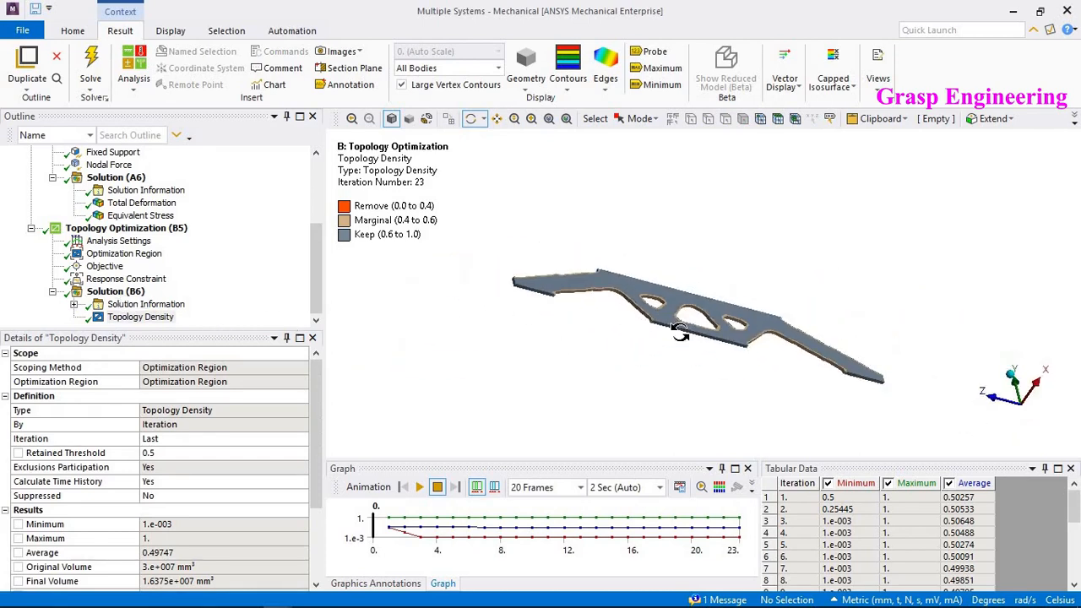
- Insert an Exclusion Region under the Optimization Region, scoped to the plate's long narrow bottom face
{"action": "left_click", "coordinate": [118, 279]}
{"action": "left_click", "coordinate": [123, 255]}
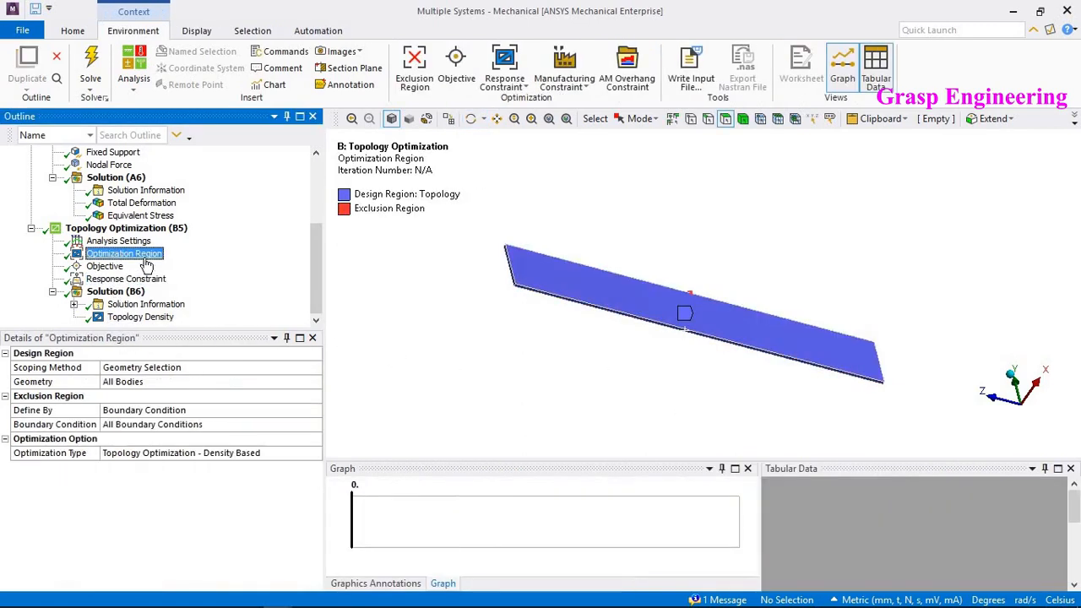
{"action": "right_click", "coordinate": [145, 258]}
{"action": "mouse_move", "coordinate": [184, 267]}
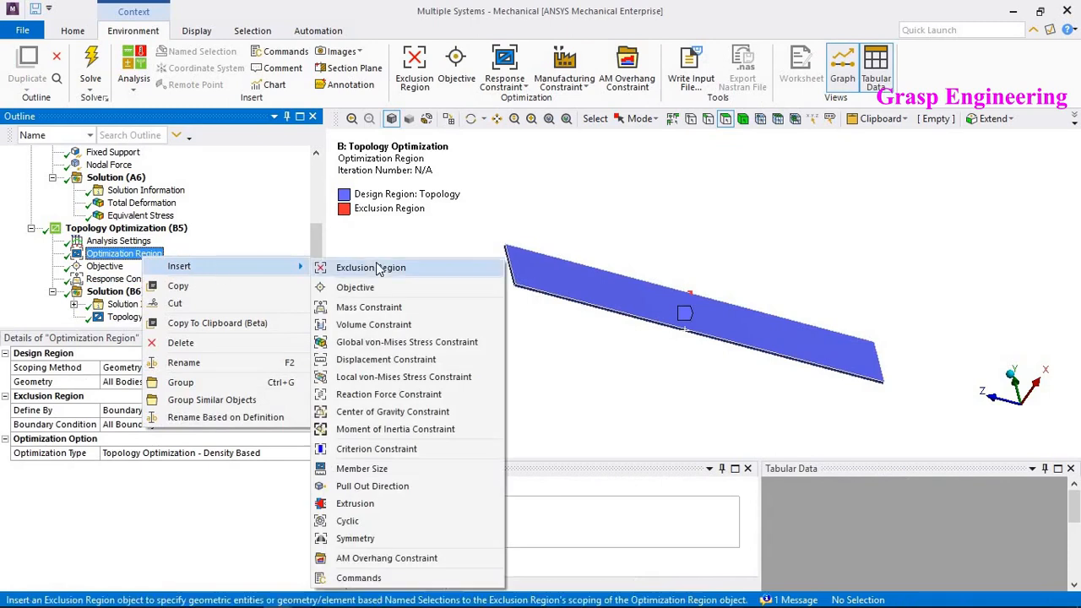
{"action": "left_click", "coordinate": [389, 269]}
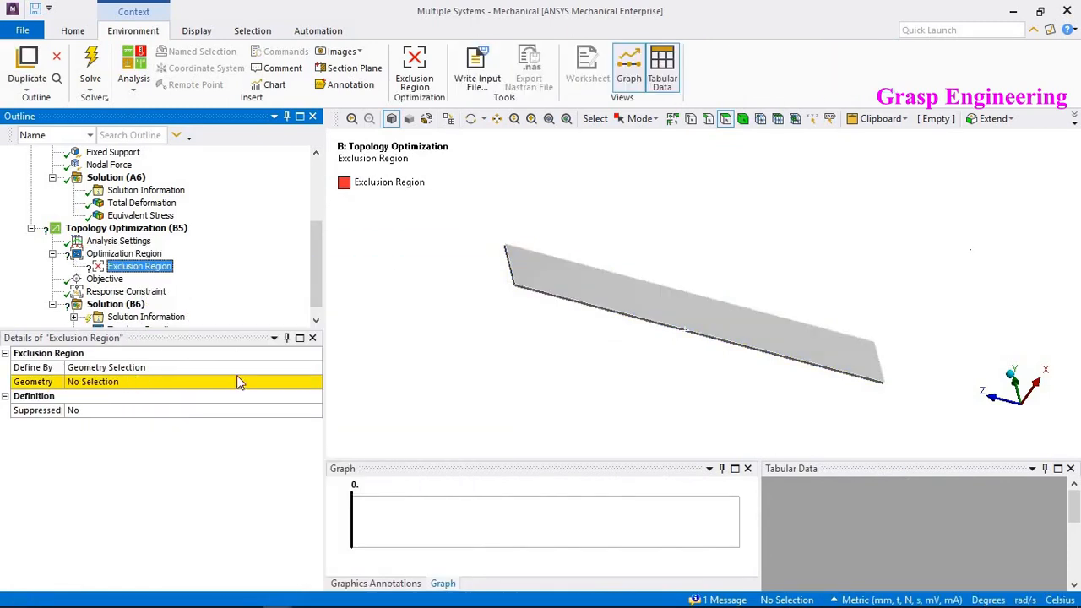
{"action": "left_click", "coordinate": [236, 382]}
{"action": "scroll", "coordinate": [616, 338], "scroll_direction": "up", "scroll_amount": 2}
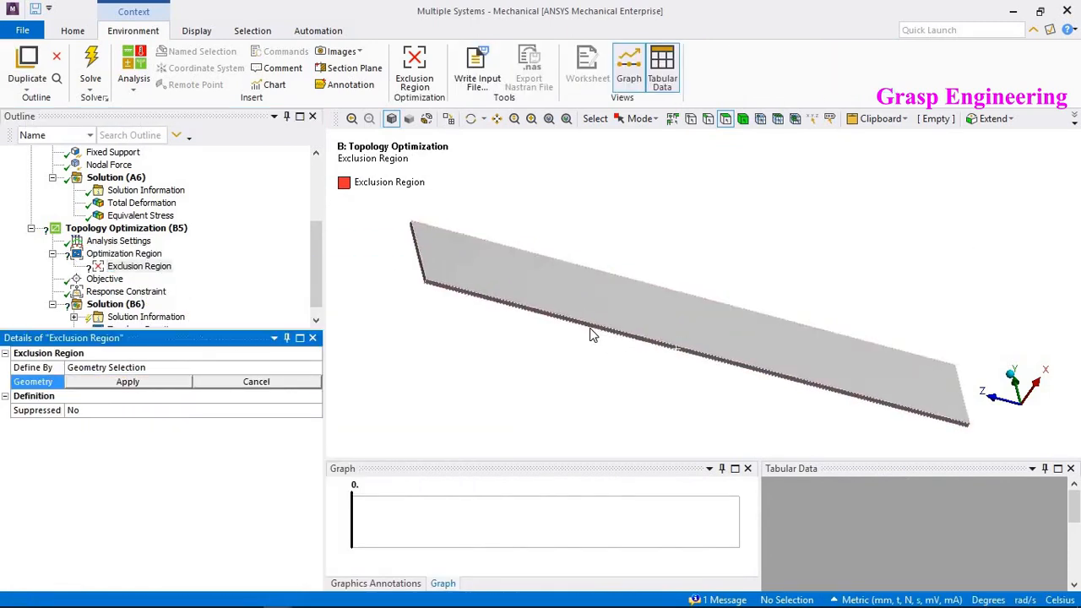
{"action": "left_click", "coordinate": [603, 334]}
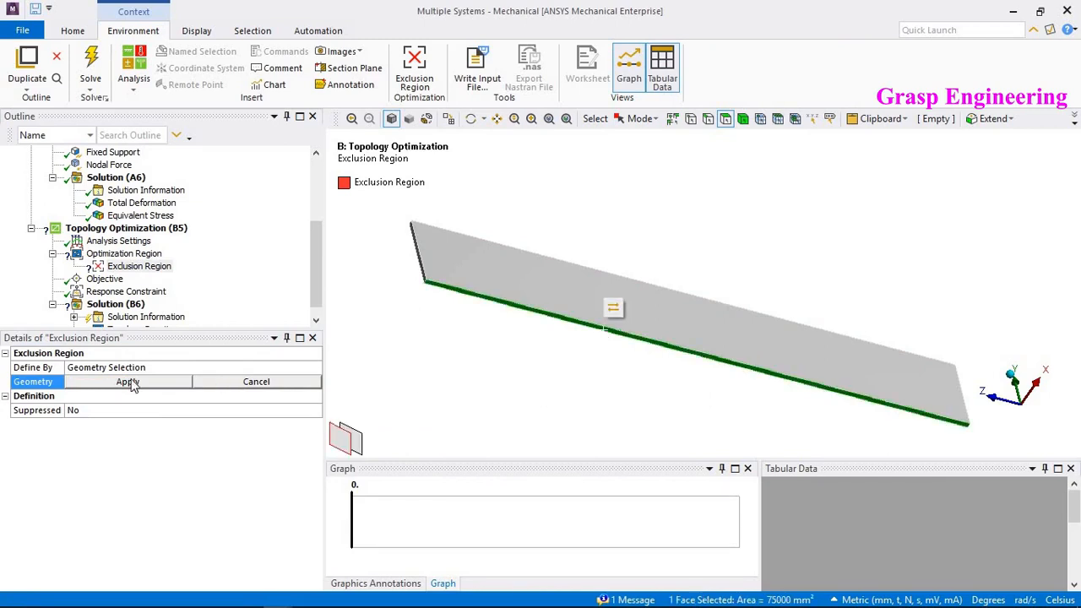
{"action": "left_click", "coordinate": [102, 389]}
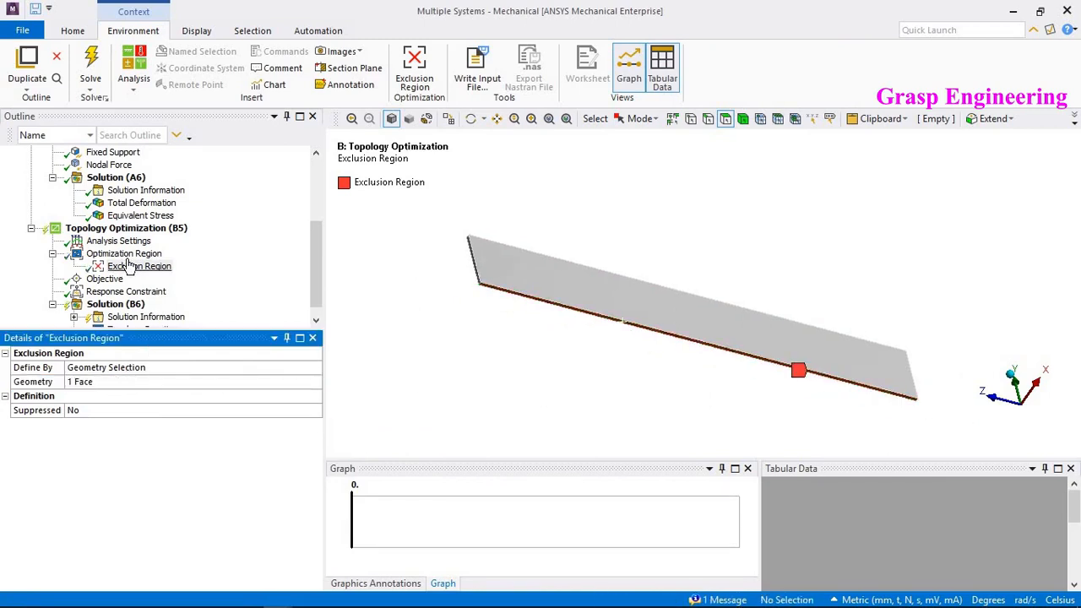
- Review the exclusion region and design region shown for the Optimization Region
{"action": "middle_click_drag", "start_coordinate": [754, 228], "coordinate": [667, 260]}
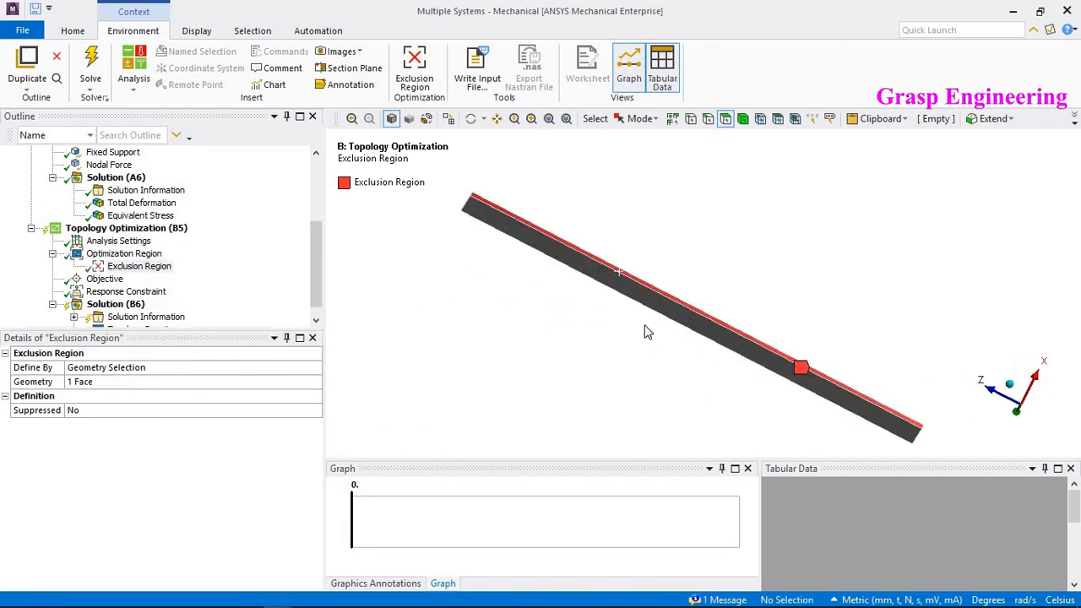
{"action": "middle_click_drag", "start_coordinate": [644, 327], "coordinate": [610, 410]}
{"action": "left_click", "coordinate": [123, 253]}
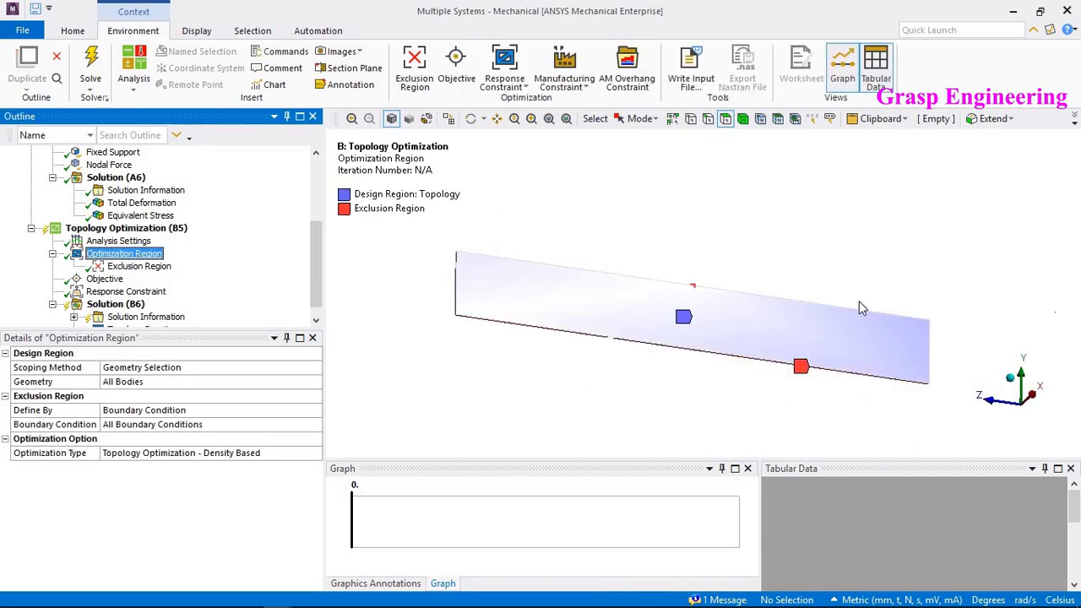
{"action": "middle_click_drag", "start_coordinate": [859, 301], "coordinate": [828, 350]}
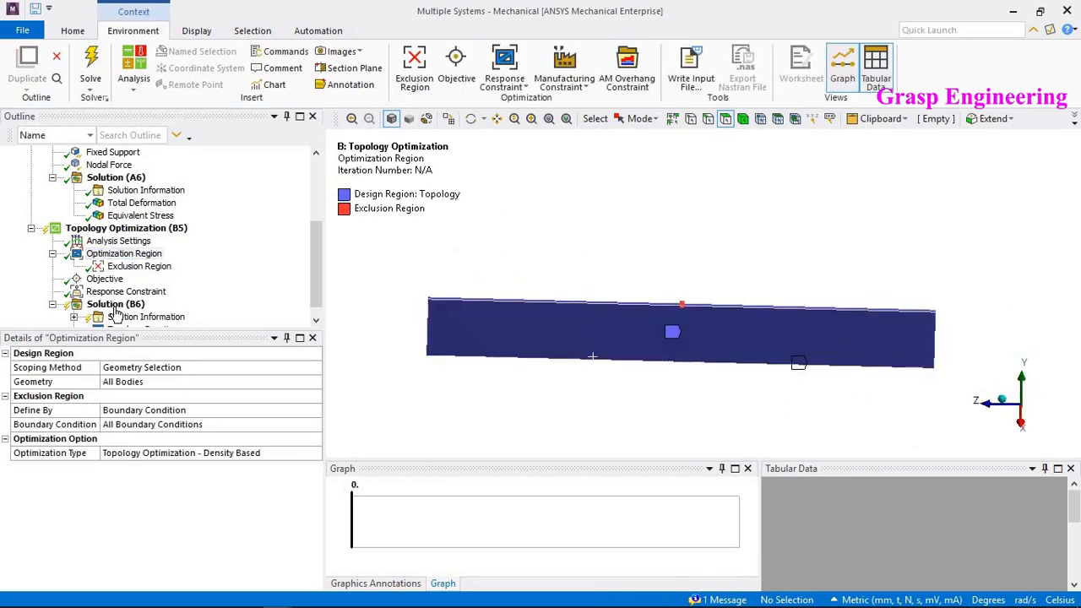
- Solve the Topology Optimization again with the exclusion region
{"action": "left_click", "coordinate": [115, 304]}
{"action": "right_click", "coordinate": [116, 305]}
{"action": "left_click", "coordinate": [151, 337]}
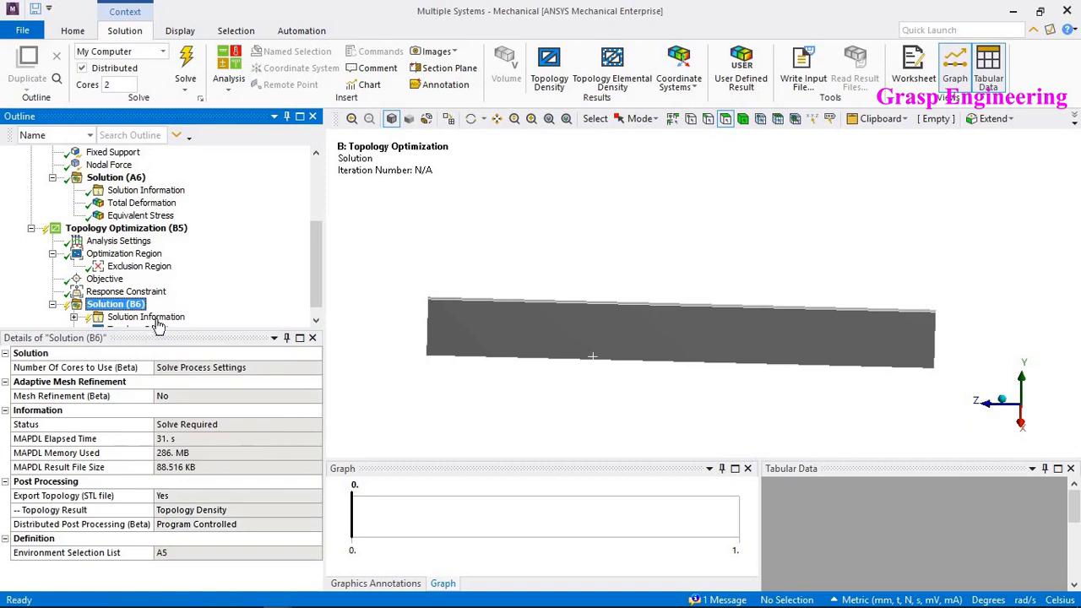
{"action": "left_click_drag", "start_coordinate": [238, 326], "coordinate": [242, 366]}
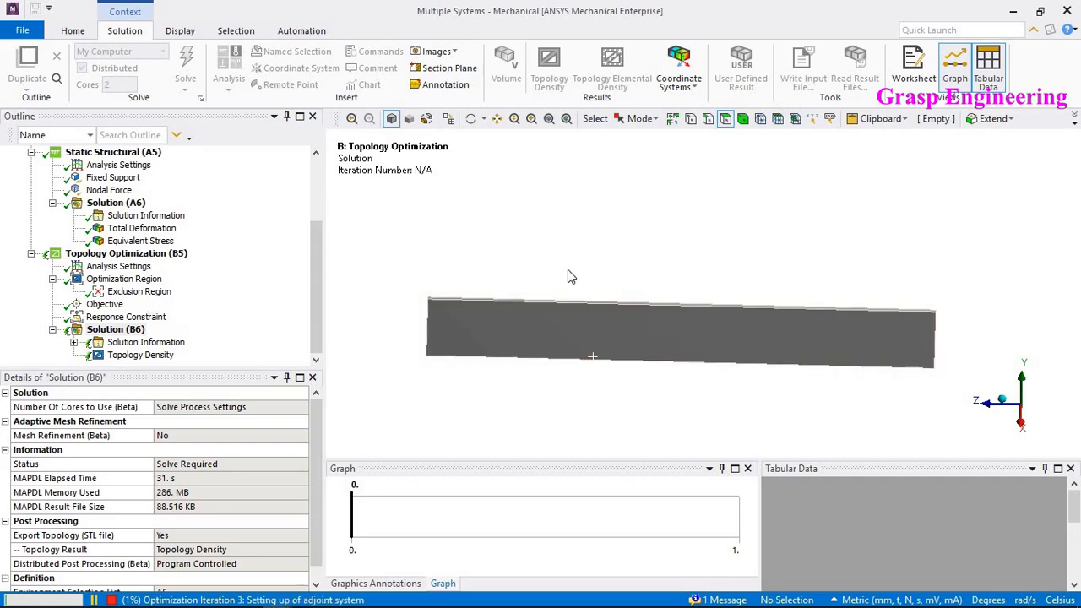
- Review the re-solved Topology Density result from front and rotated 3D views
{"action": "mouse_move", "coordinate": [580, 334]}
{"action": "middle_mouse_down"}
{"action": "mouse_move", "coordinate": [767, 347]}
{"action": "mouse_move", "coordinate": [629, 321]}
{"action": "mouse_move", "coordinate": [574, 333]}
{"action": "middle_mouse_up"}
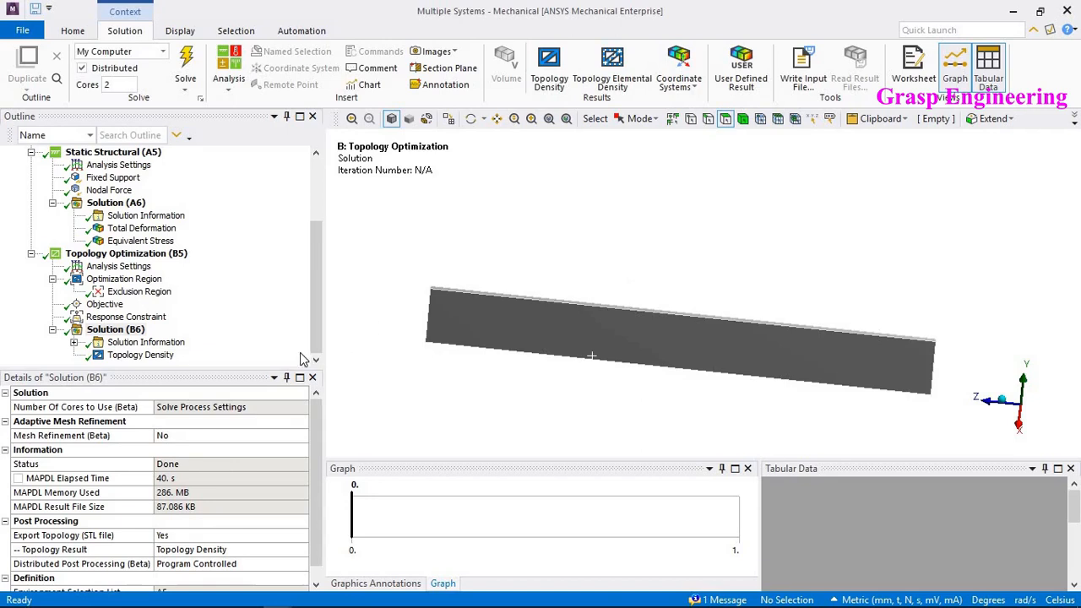
{"action": "left_click", "coordinate": [151, 356]}
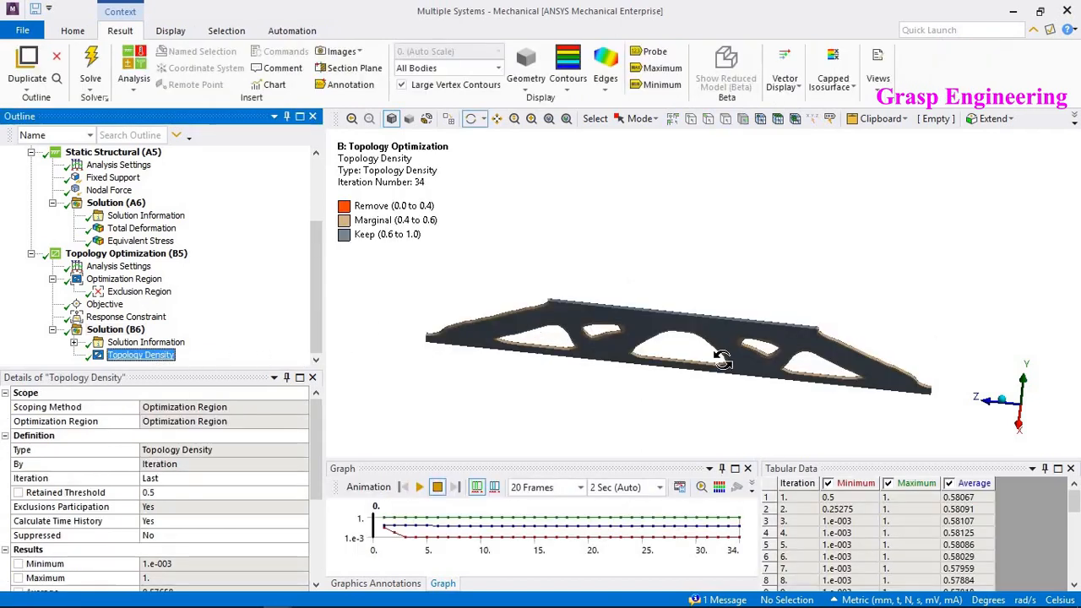
{"action": "left_click", "coordinate": [1018, 424]}
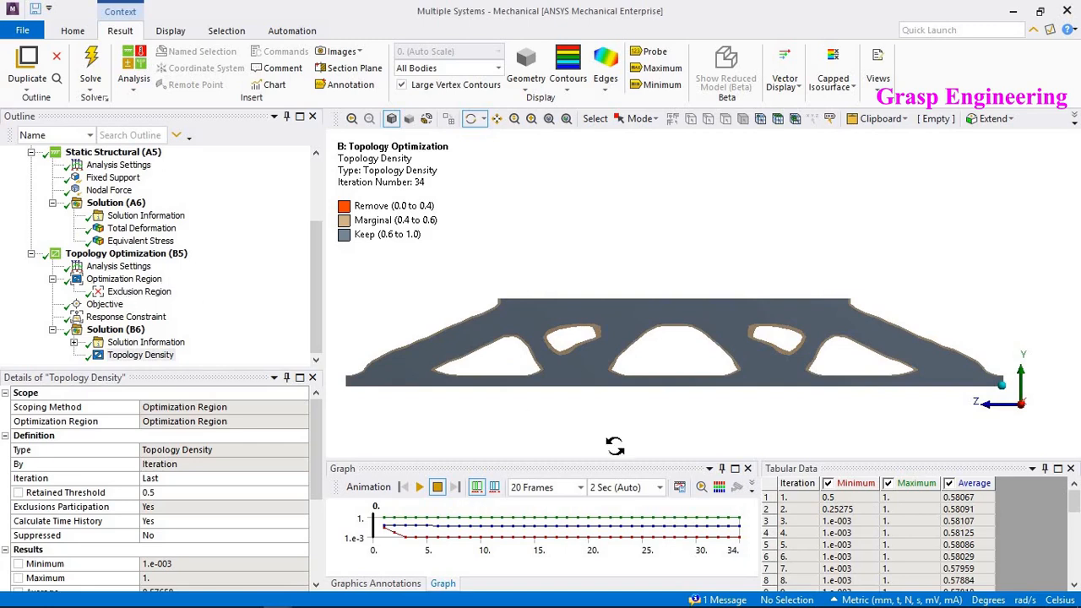
{"action": "left_click_drag", "start_coordinate": [698, 338], "coordinate": [488, 382]}
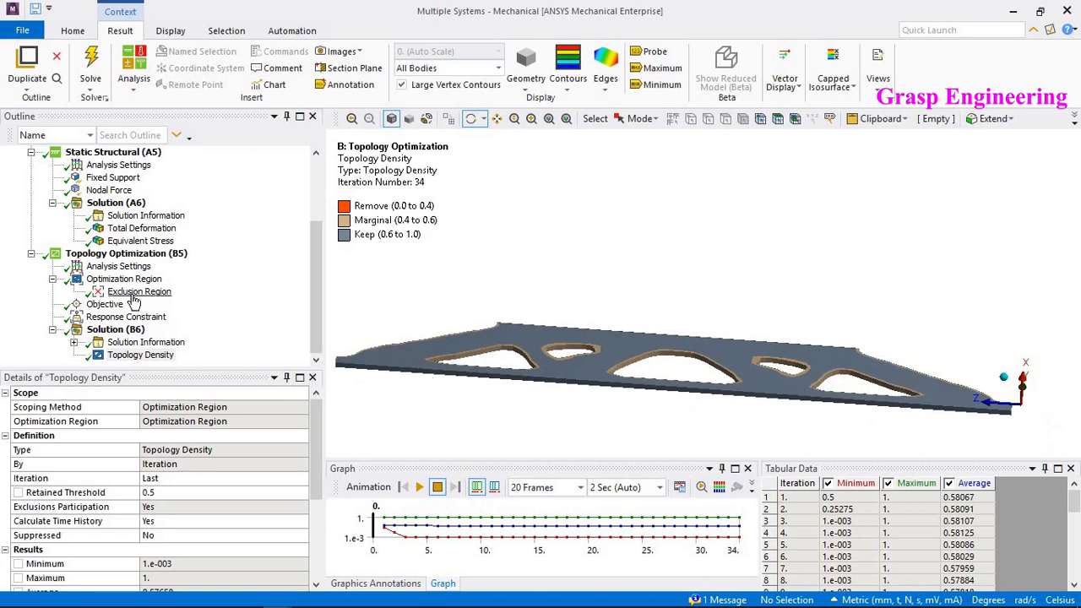
{"action": "left_click_drag", "start_coordinate": [857, 318], "coordinate": [871, 389]}
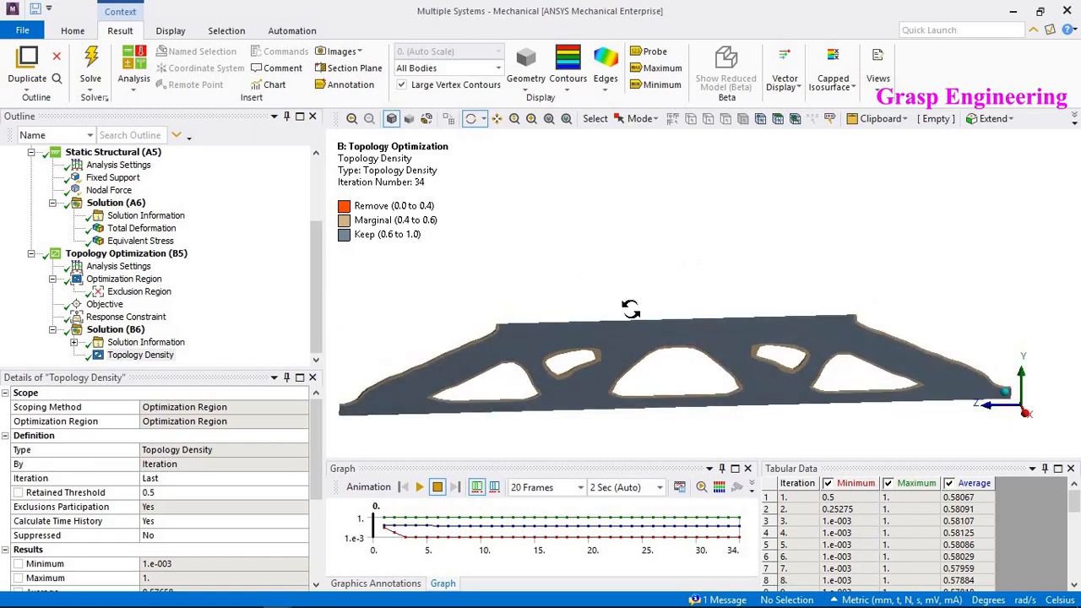
{"action": "left_click_drag", "start_coordinate": [656, 315], "coordinate": [550, 265]}
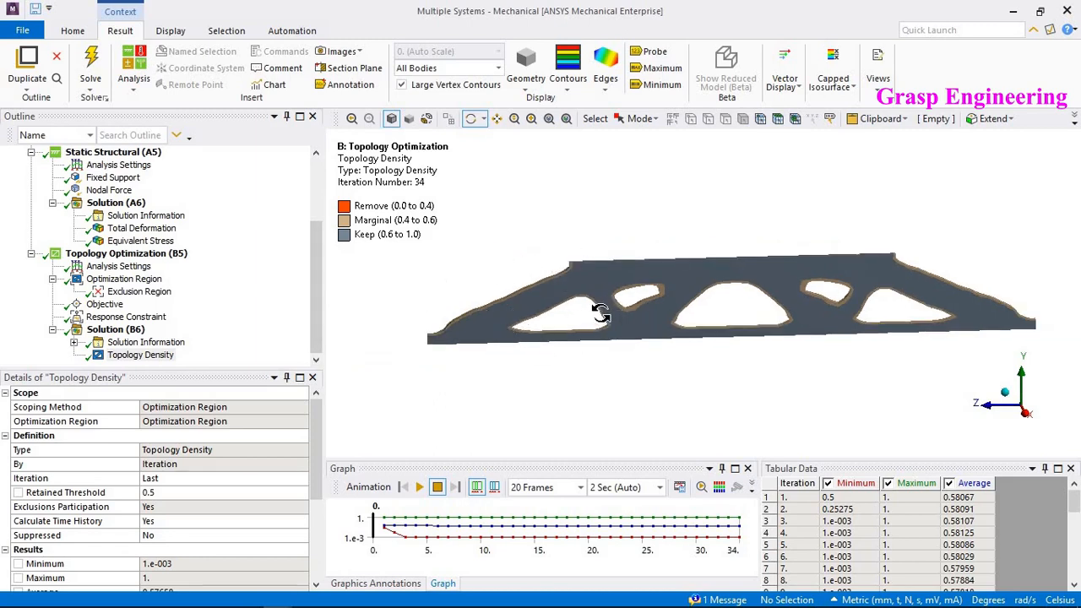
{"action": "left_click_drag", "start_coordinate": [851, 336], "coordinate": [444, 242]}
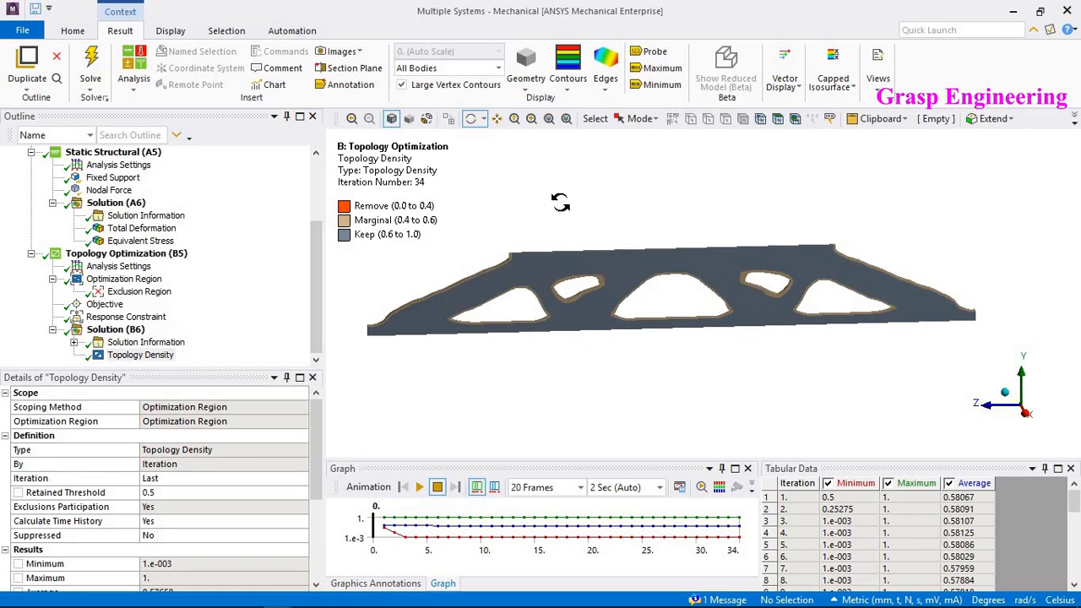
{"action": "left_click_drag", "start_coordinate": [561, 261], "coordinate": [659, 252]}
{"action": "scroll", "coordinate": [141, 261], "scroll_direction": "up", "scroll_amount": 3}
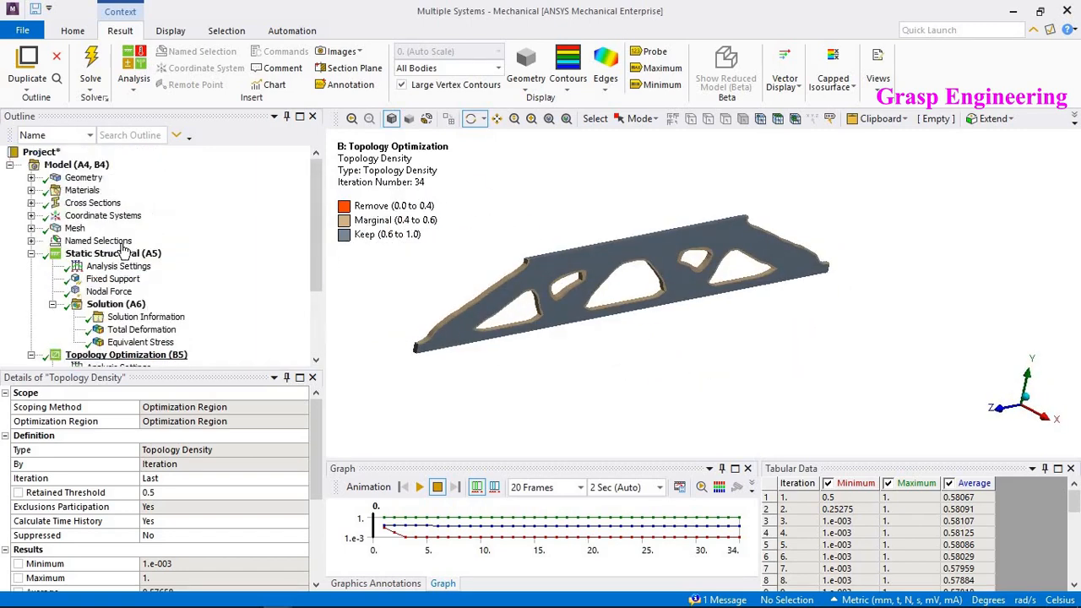
- Compare the optimized shape with the original plate geometry by switching between Geometry and Topology Density
{"action": "left_click", "coordinate": [83, 177]}
{"action": "scroll", "coordinate": [160, 291], "scroll_direction": "down", "scroll_amount": 3}
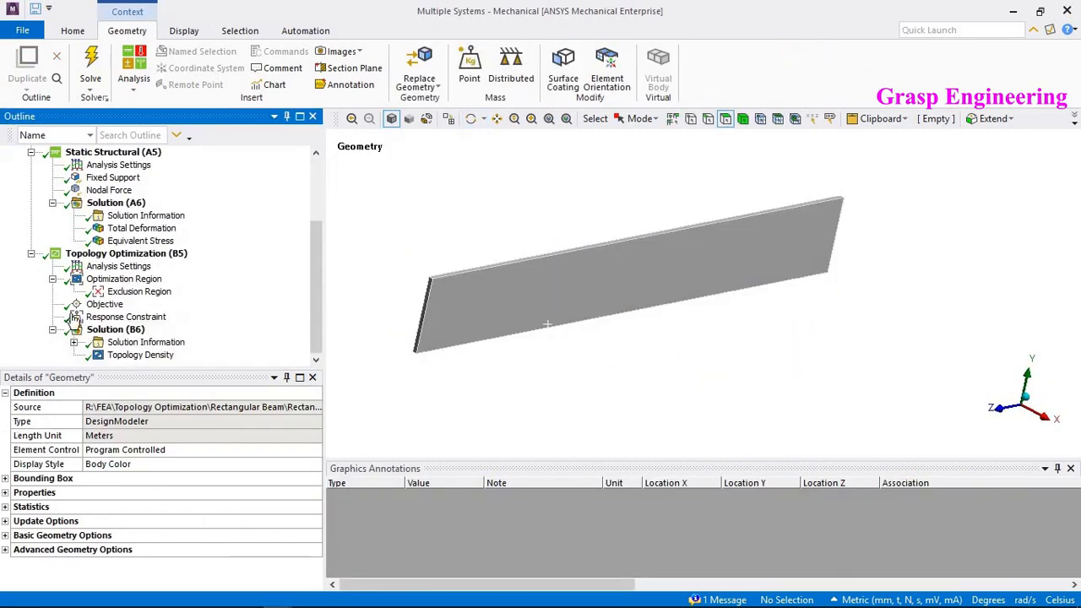
{"action": "left_click", "coordinate": [123, 355]}
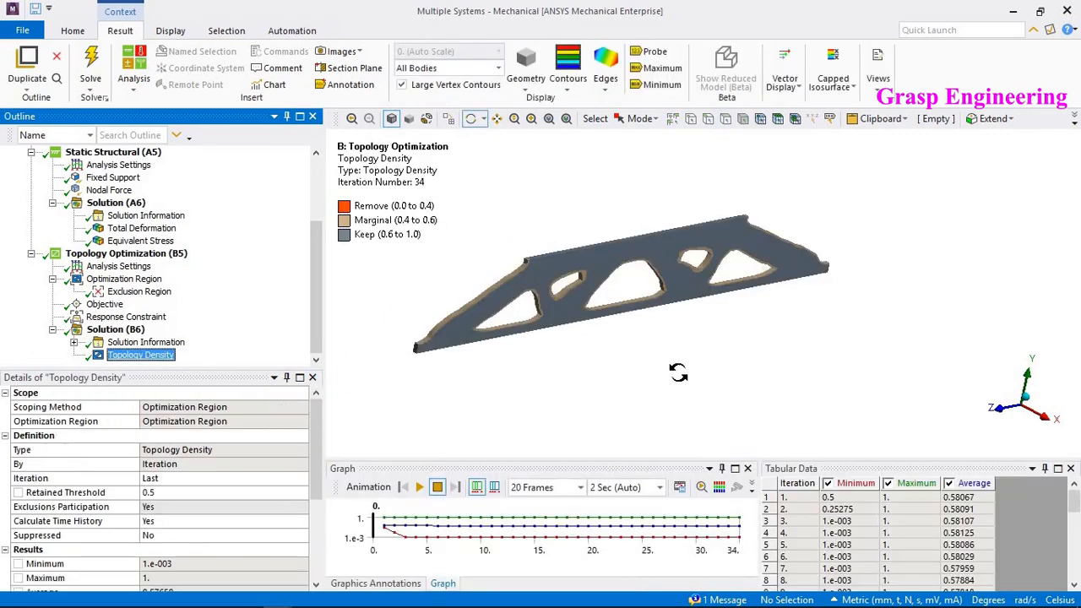
{"action": "mouse_move", "coordinate": [617, 316]}
{"action": "left_mouse_down"}
{"action": "mouse_move", "coordinate": [613, 285]}
{"action": "mouse_move", "coordinate": [630, 315]}
{"action": "mouse_move", "coordinate": [574, 306]}
{"action": "mouse_move", "coordinate": [608, 311]}
{"action": "left_mouse_up"}
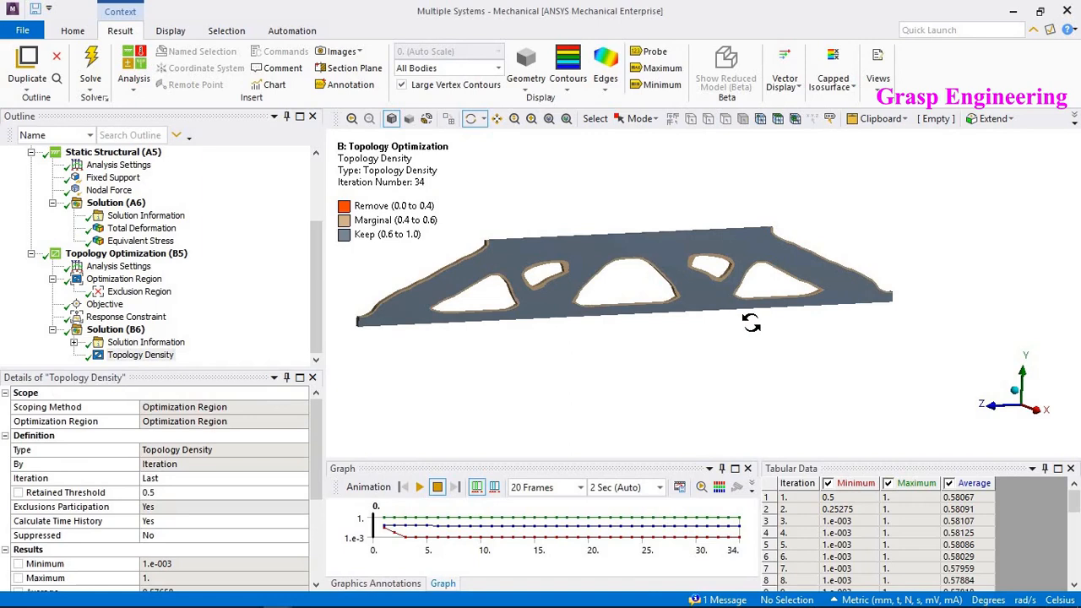
{"action": "left_click_drag", "start_coordinate": [770, 302], "coordinate": [660, 359]}
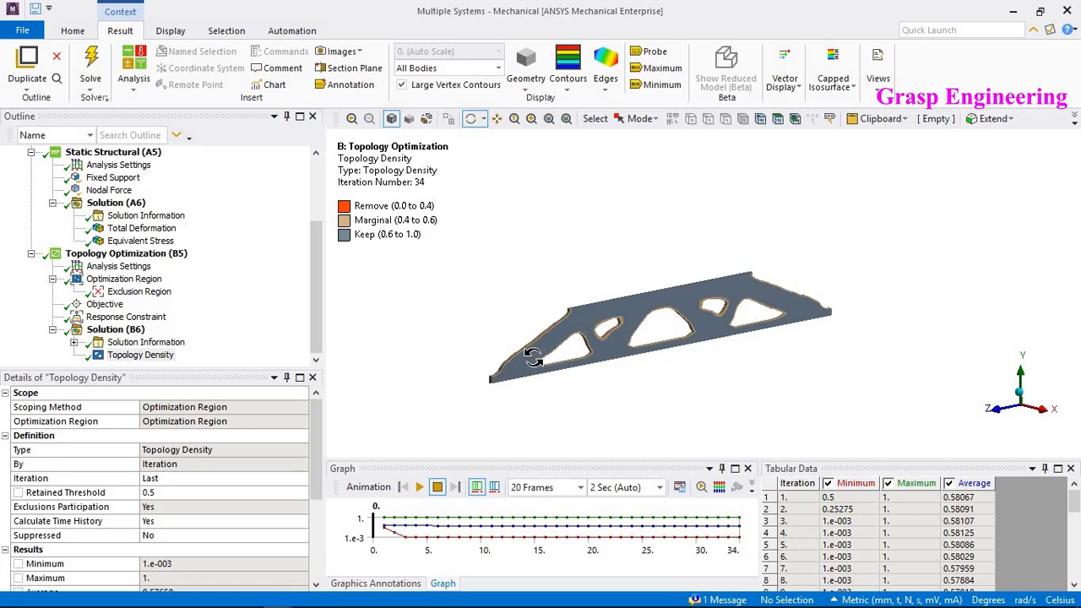
{"action": "scroll", "coordinate": [114, 222], "scroll_direction": "up", "scroll_amount": 3}
{"action": "left_click", "coordinate": [84, 178]}
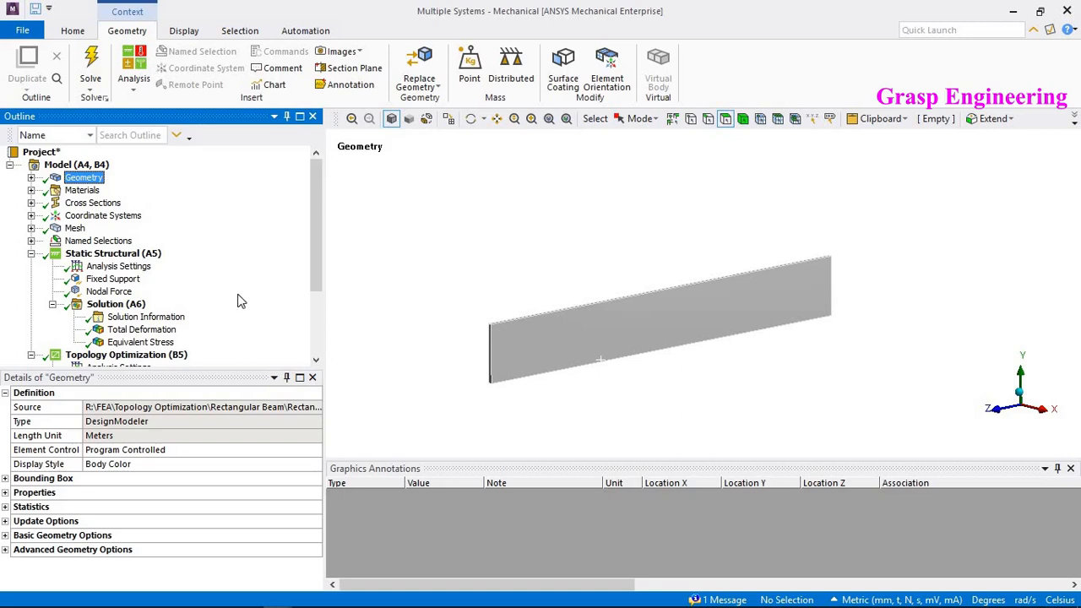
{"action": "scroll", "coordinate": [238, 302], "scroll_direction": "down", "scroll_amount": 2}
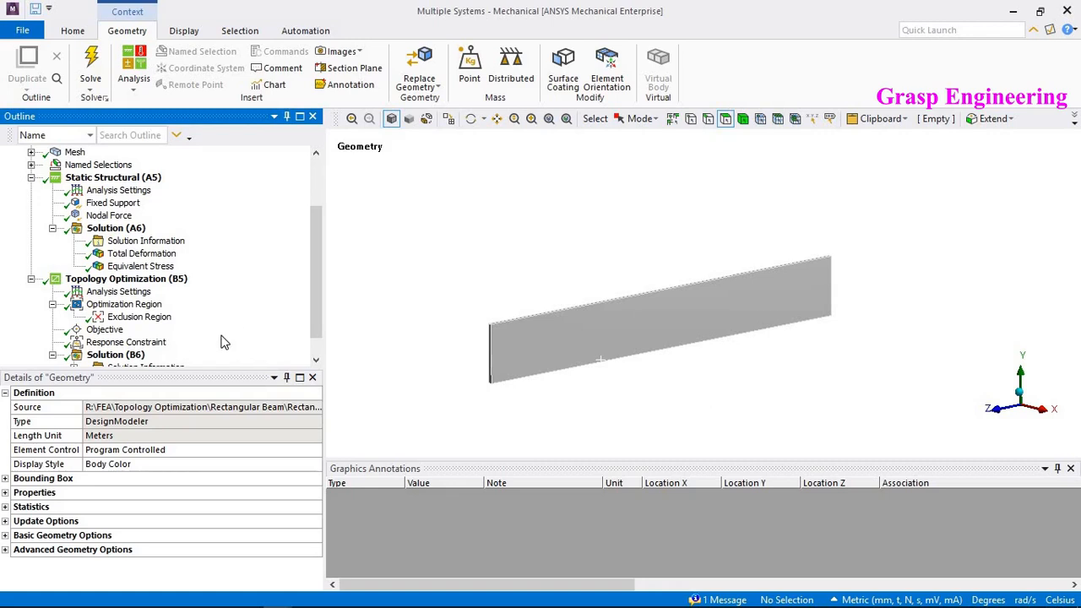
{"action": "scroll", "coordinate": [225, 343], "scroll_direction": "down", "scroll_amount": 1}
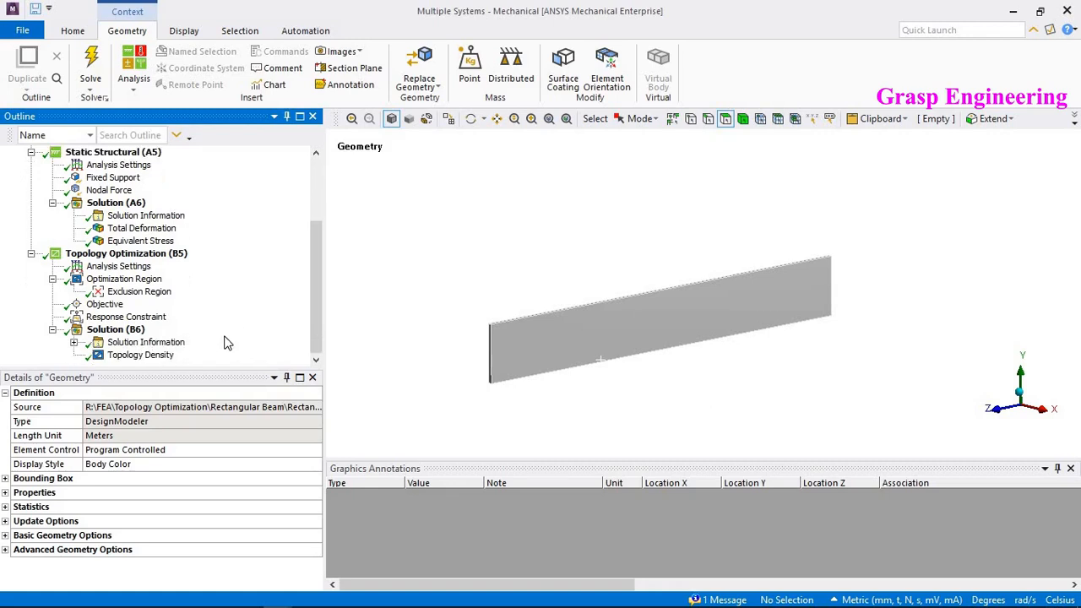
{"action": "left_click", "coordinate": [136, 355]}
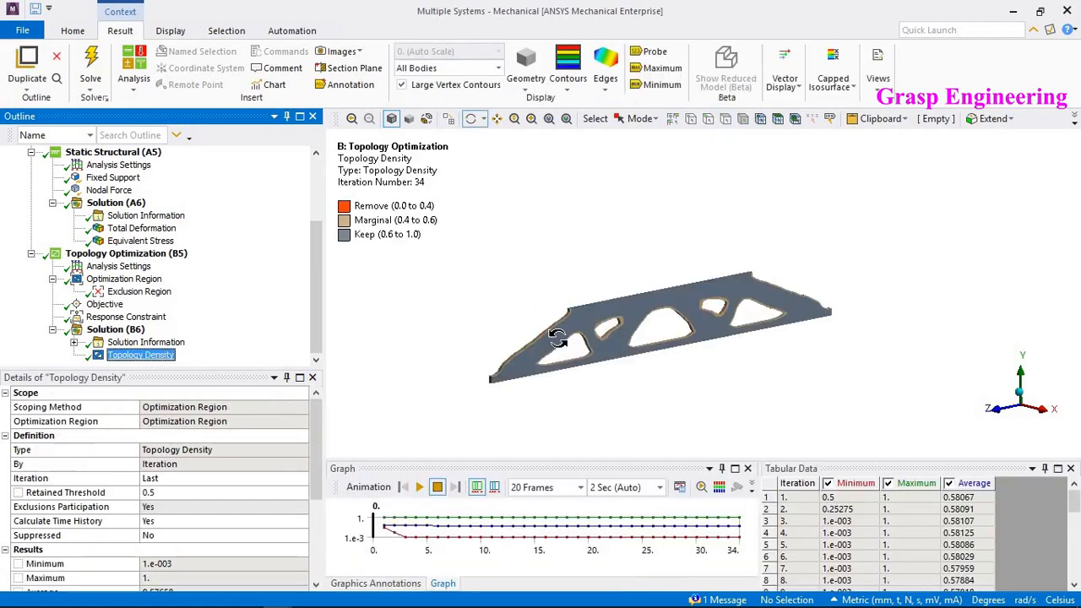
- Rotate the Topology Density result and compare it with the nodal force location on the plate
{"action": "left_click_drag", "start_coordinate": [606, 391], "coordinate": [648, 293]}
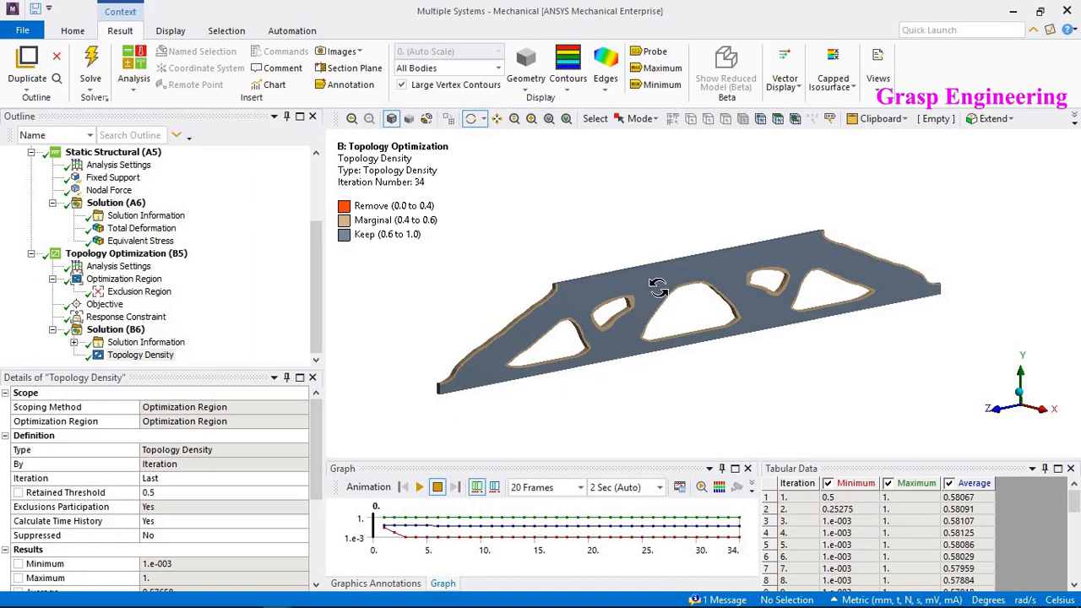
{"action": "left_click_drag", "start_coordinate": [649, 292], "coordinate": [614, 329]}
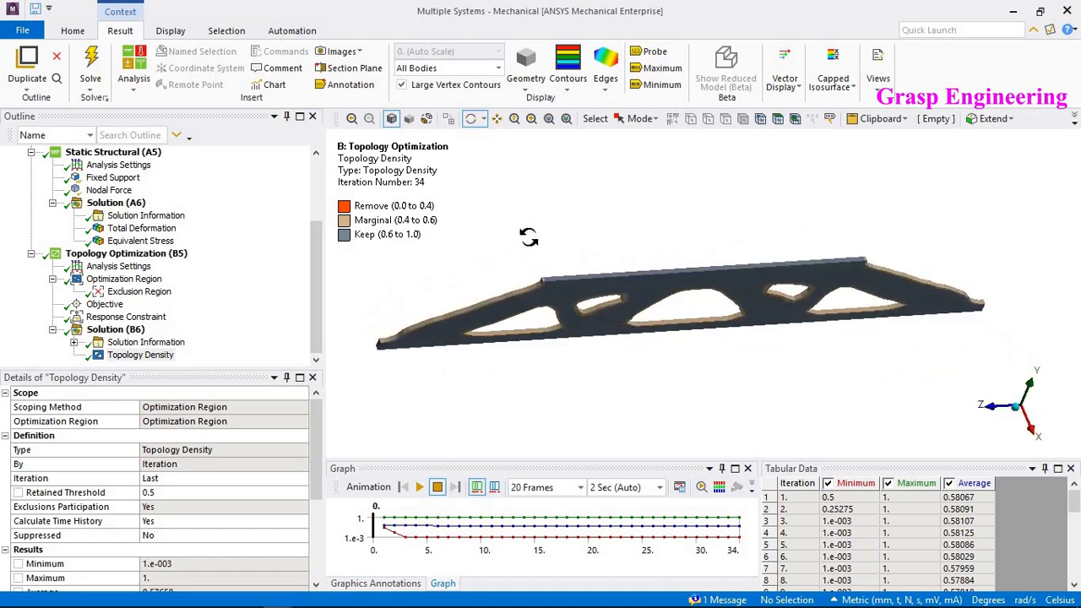
{"action": "left_click_drag", "start_coordinate": [563, 215], "coordinate": [590, 214]}
{"action": "left_click_drag", "start_coordinate": [706, 304], "coordinate": [686, 298]}
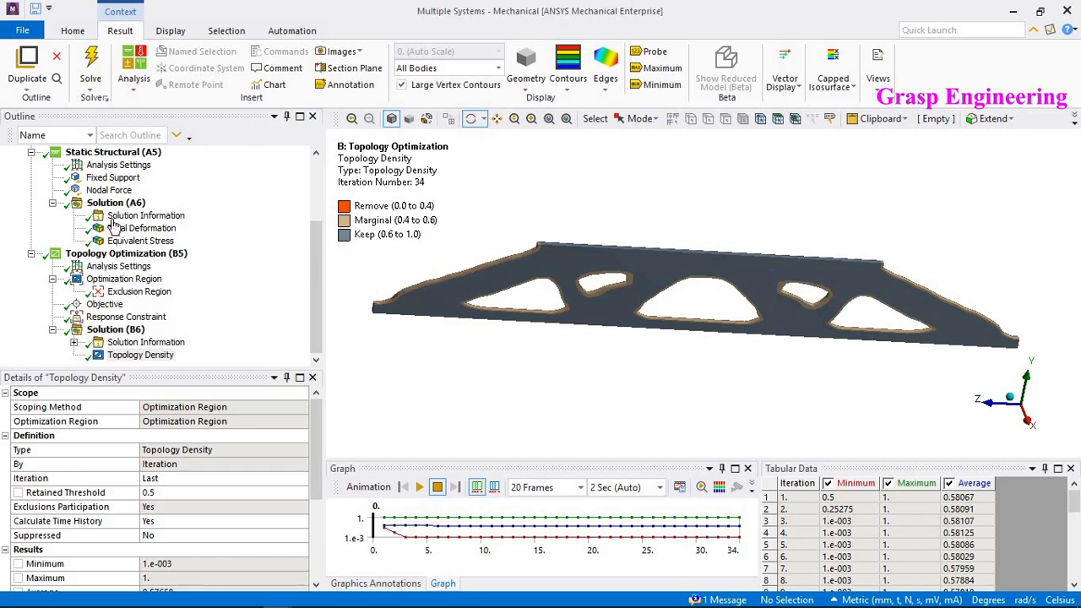
{"action": "left_click", "coordinate": [108, 190]}
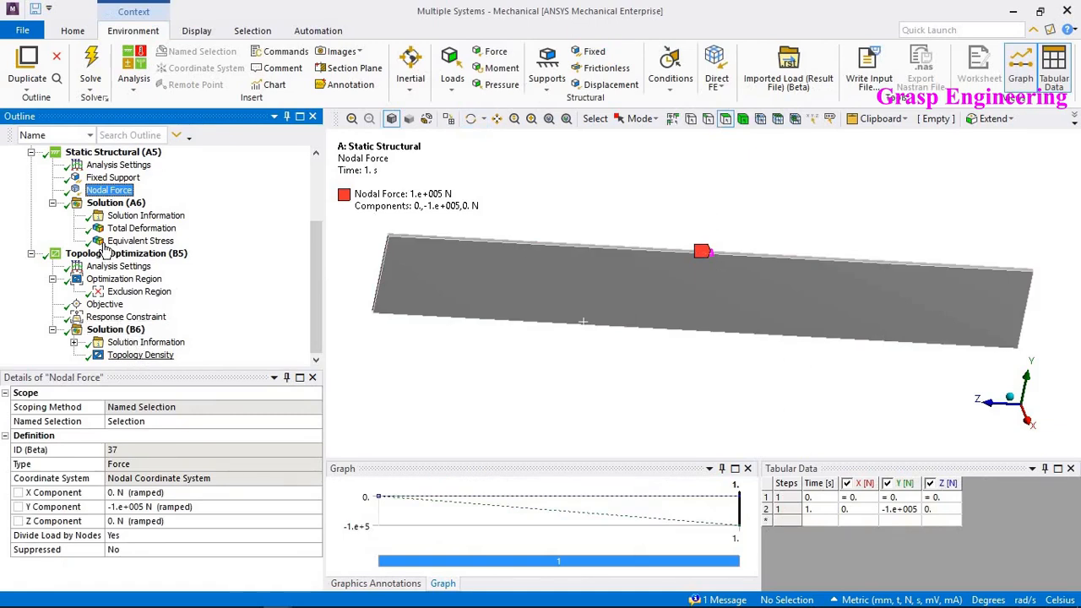
{"action": "left_click", "coordinate": [140, 354]}
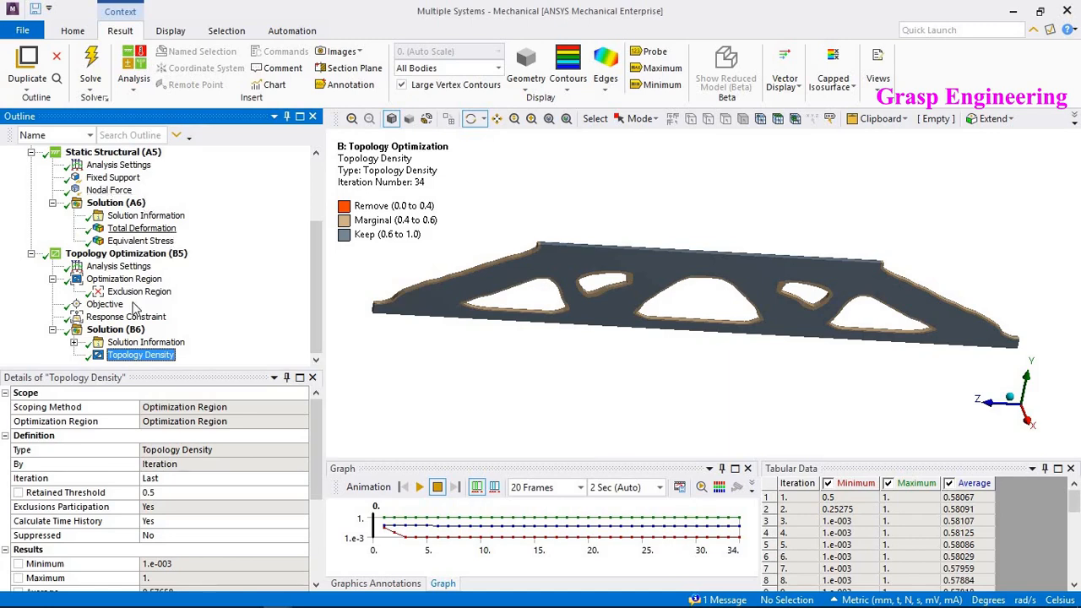
- Insert a Topology Elemental Density result under Solution (B6) and evaluate all results
{"action": "right_click", "coordinate": [116, 330]}
{"action": "mouse_move", "coordinate": [184, 342]}
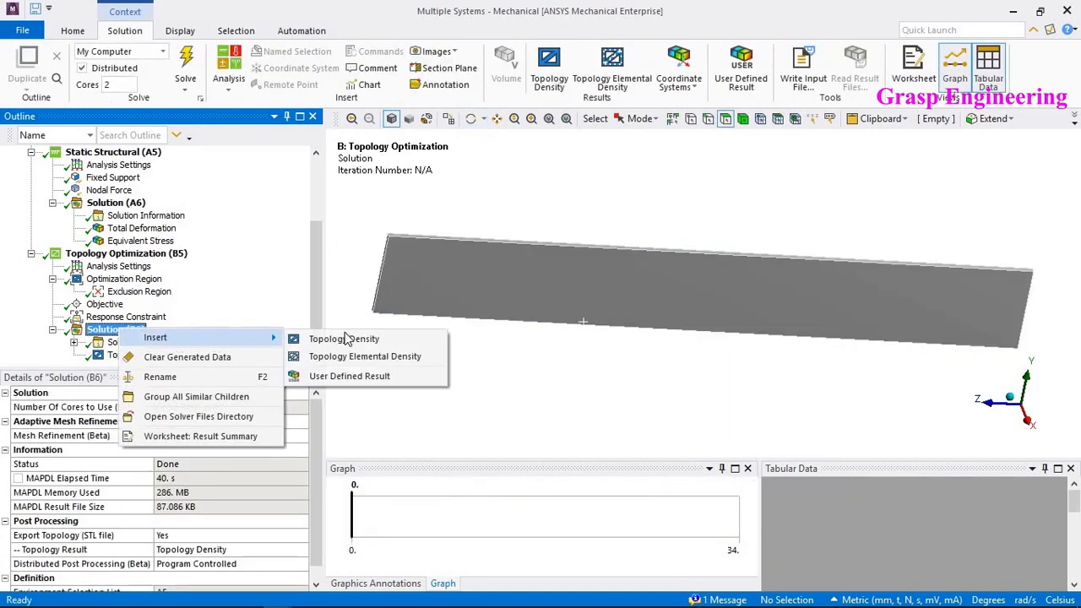
{"action": "left_click", "coordinate": [397, 359]}
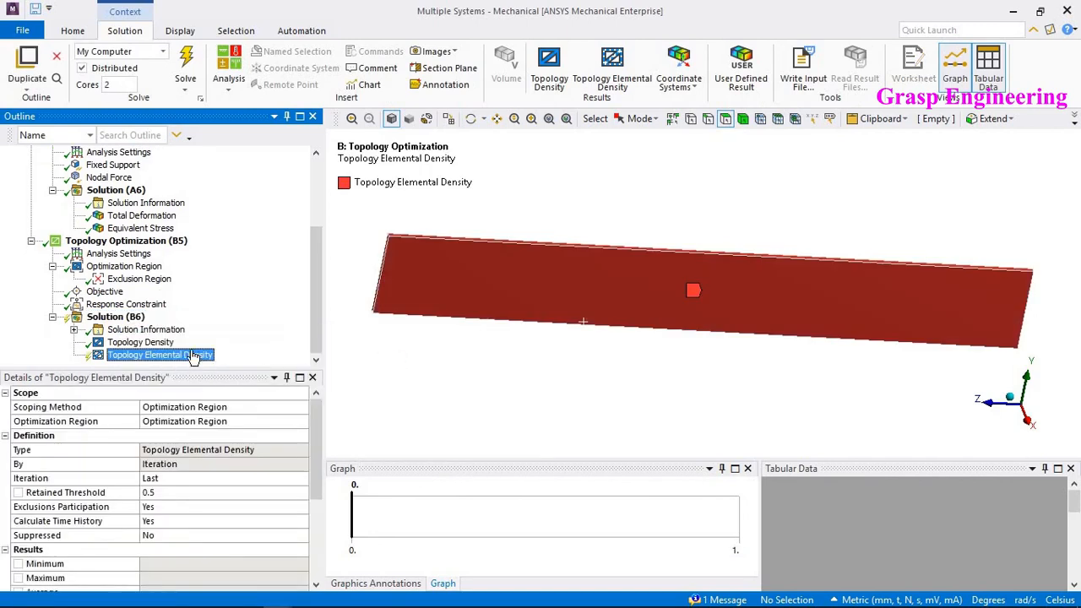
{"action": "right_click", "coordinate": [163, 355]}
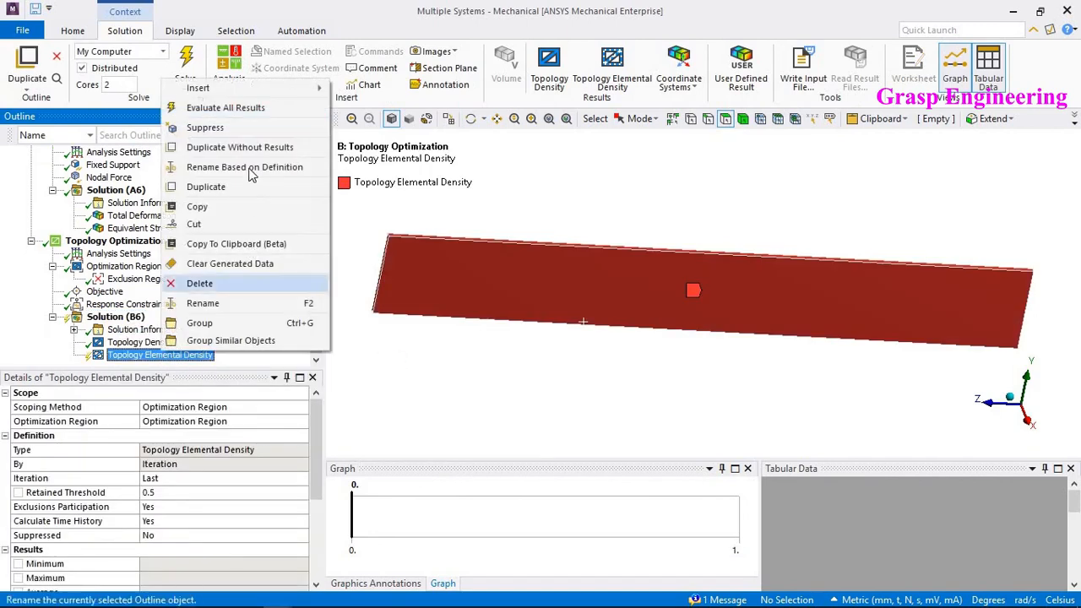
{"action": "left_click", "coordinate": [232, 108]}
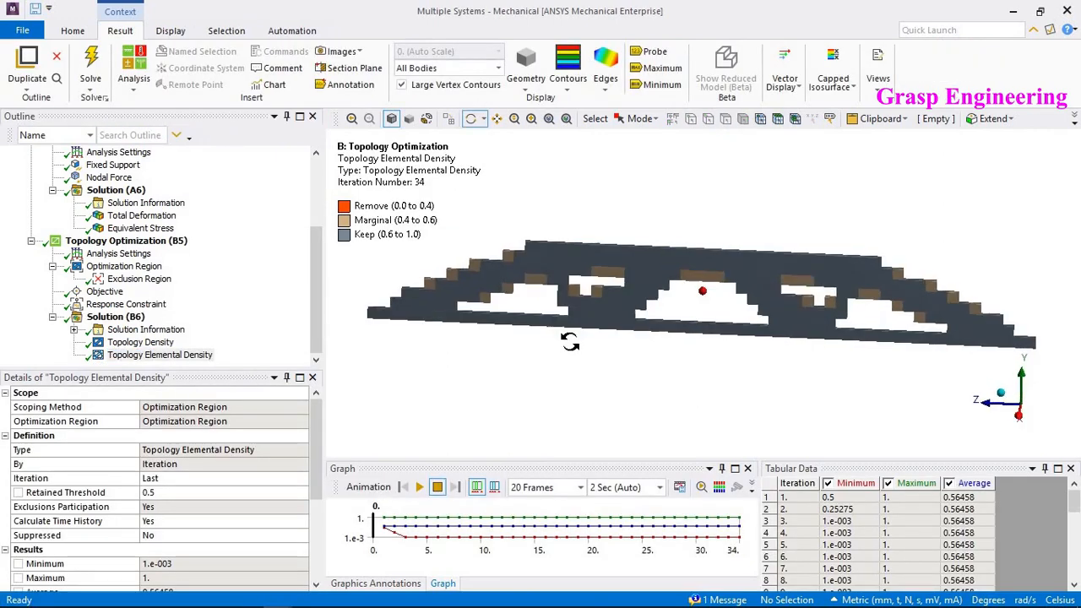
- Display the mesh element edges on the Topology Elemental Density result
{"action": "left_click", "coordinate": [605, 78]}
{"action": "left_click", "coordinate": [623, 158]}
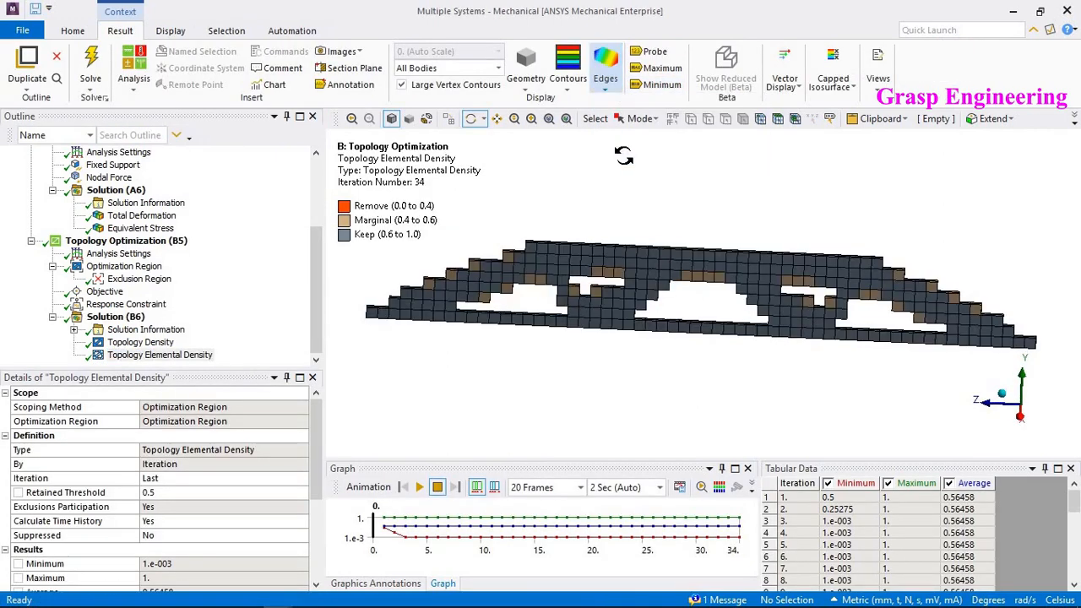
{"action": "left_click_drag", "start_coordinate": [639, 319], "coordinate": [502, 311]}
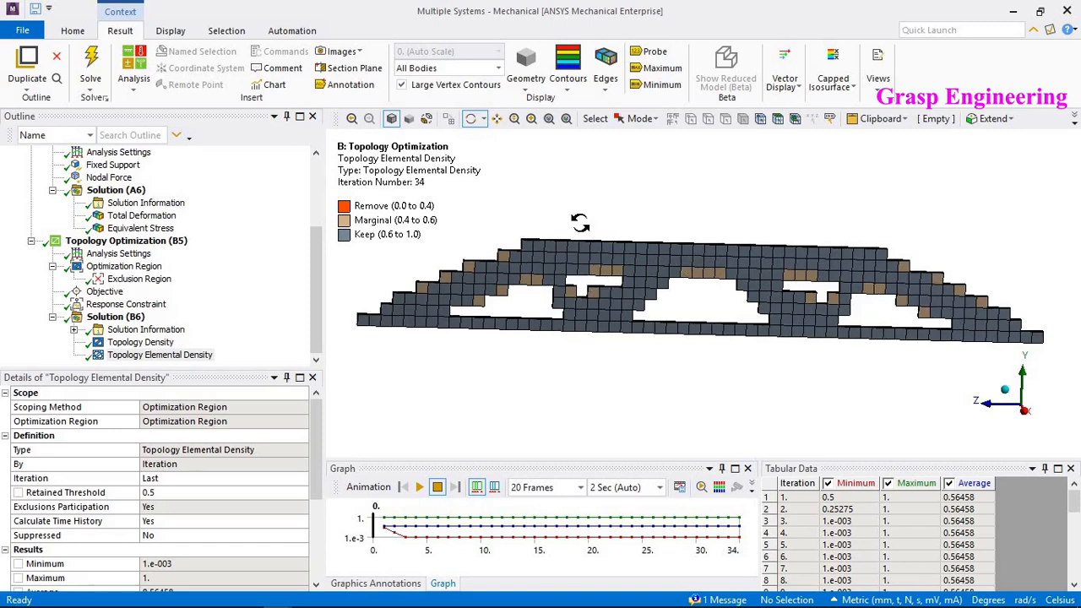
- Return to the Workbench project and transfer the Topology Optimization results to a Design Validation System
{"action": "left_click", "coordinate": [1012, 11]}
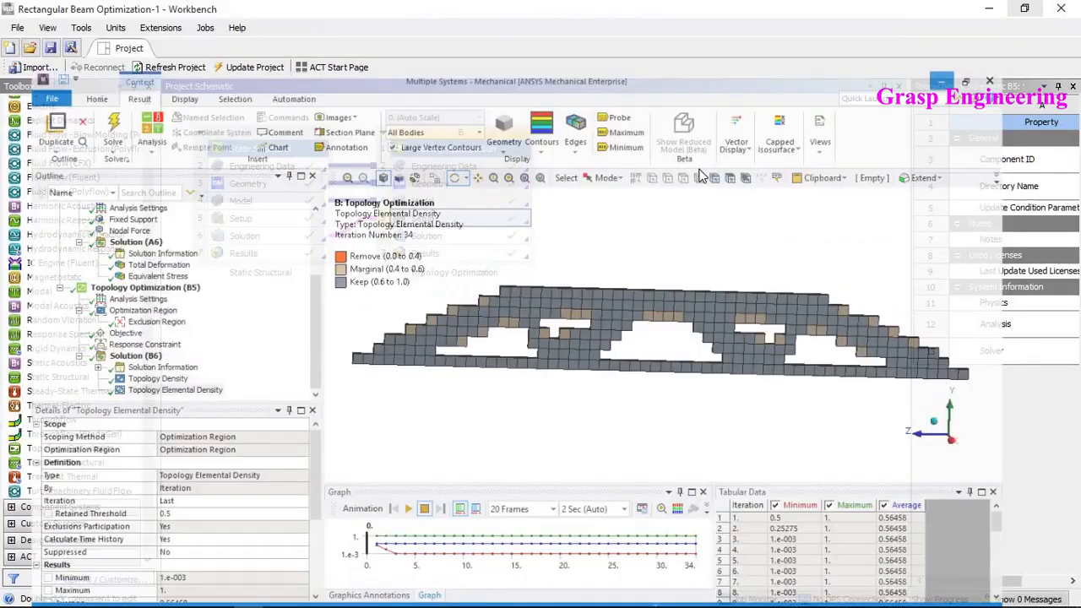
{"action": "left_click", "coordinate": [487, 343]}
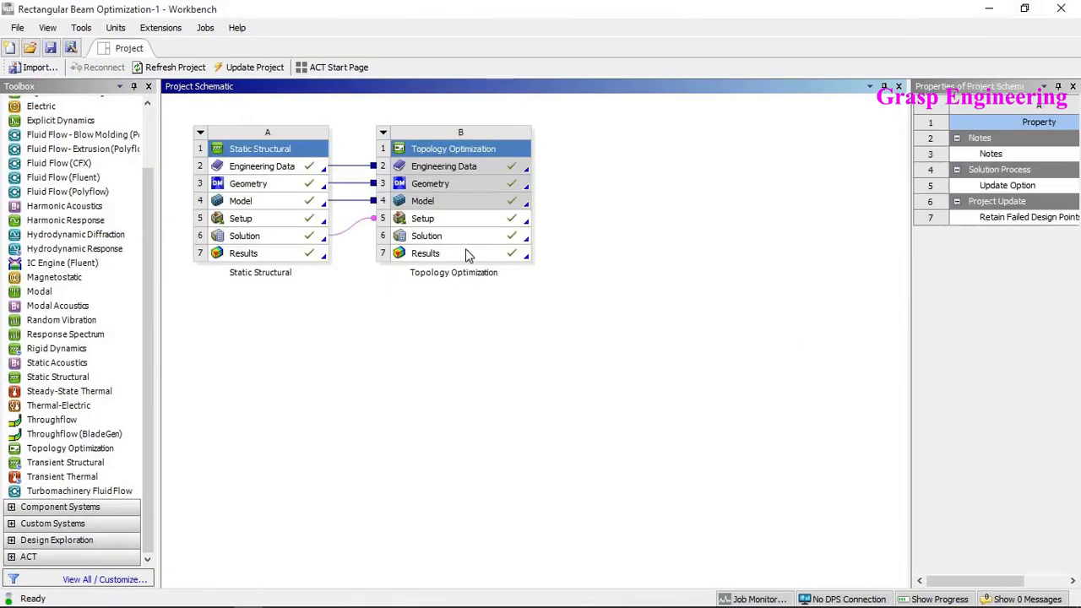
{"action": "left_click", "coordinate": [467, 255]}
{"action": "right_click", "coordinate": [467, 254]}
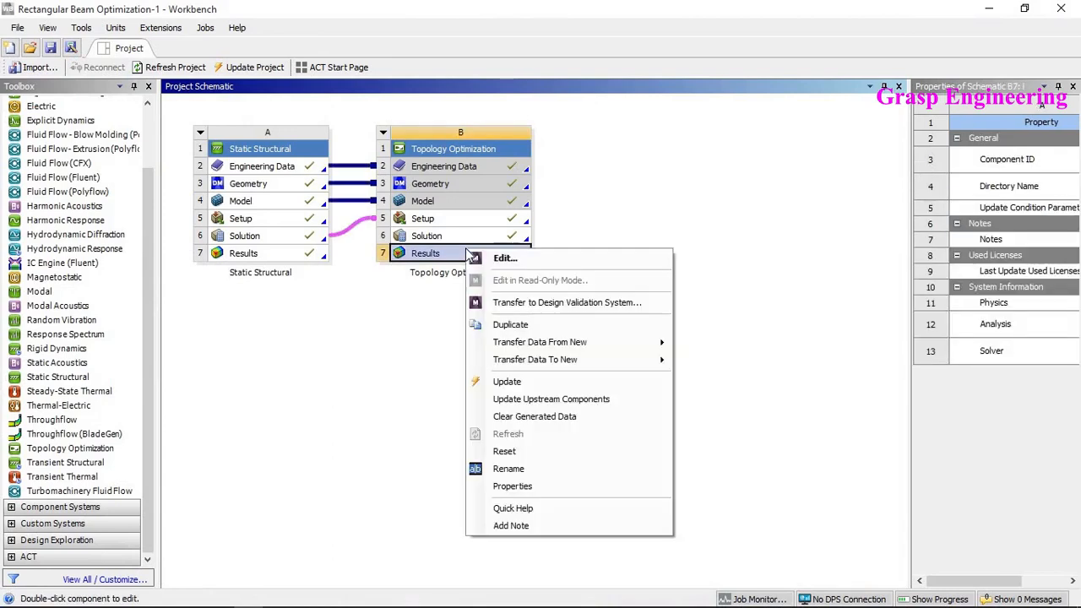
{"action": "left_click", "coordinate": [515, 303]}
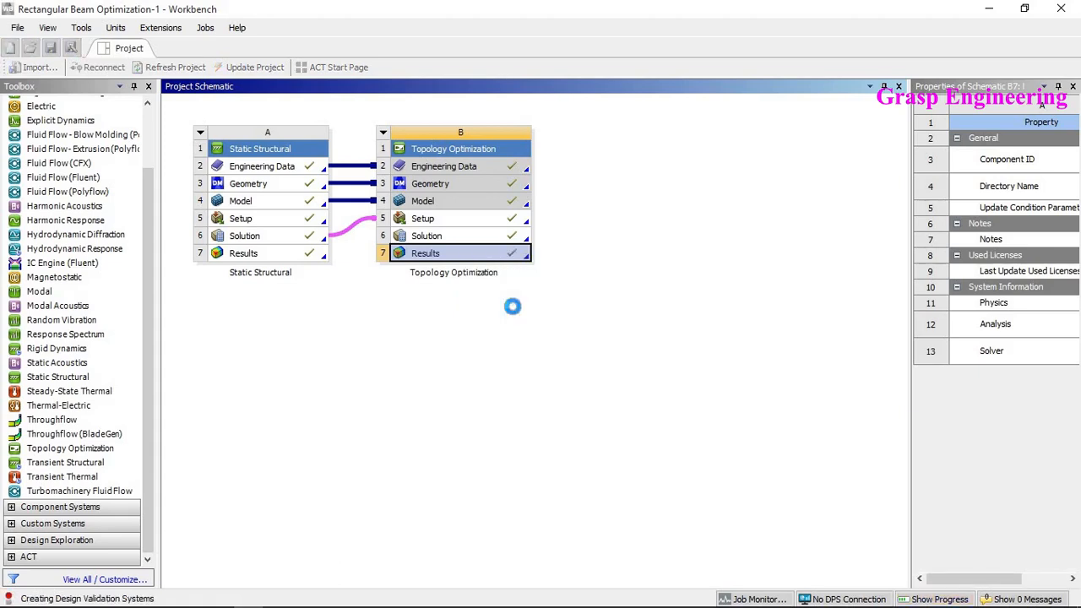
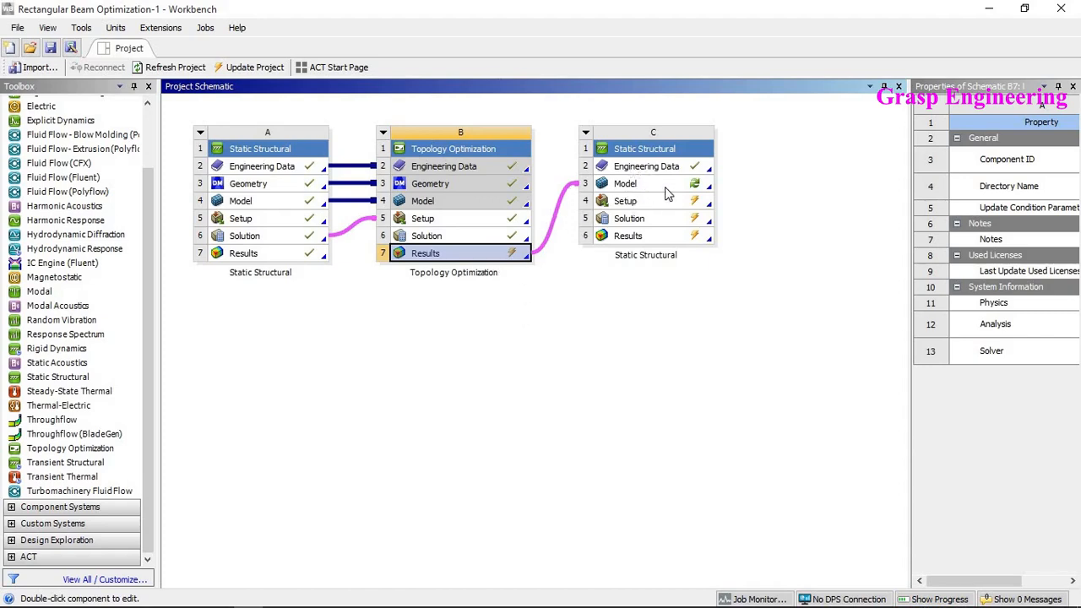
- Add a new Static Structural system and link the Topology Optimization results to its geometry
{"action": "left_click", "coordinate": [37, 379]}
{"action": "left_click_drag", "start_coordinate": [37, 379], "coordinate": [838, 165]}
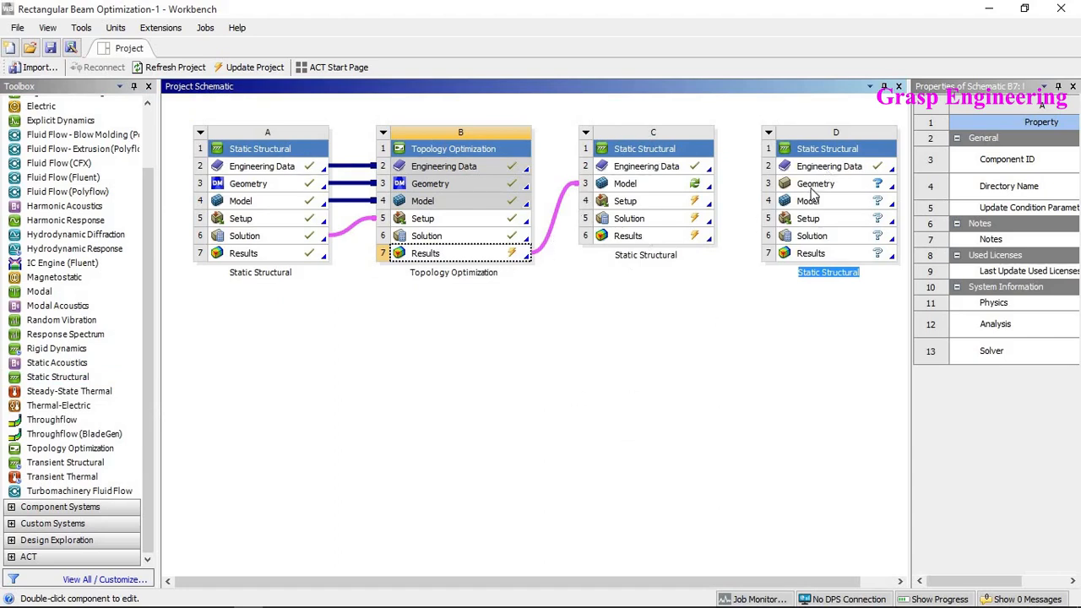
{"action": "left_click", "coordinate": [459, 258]}
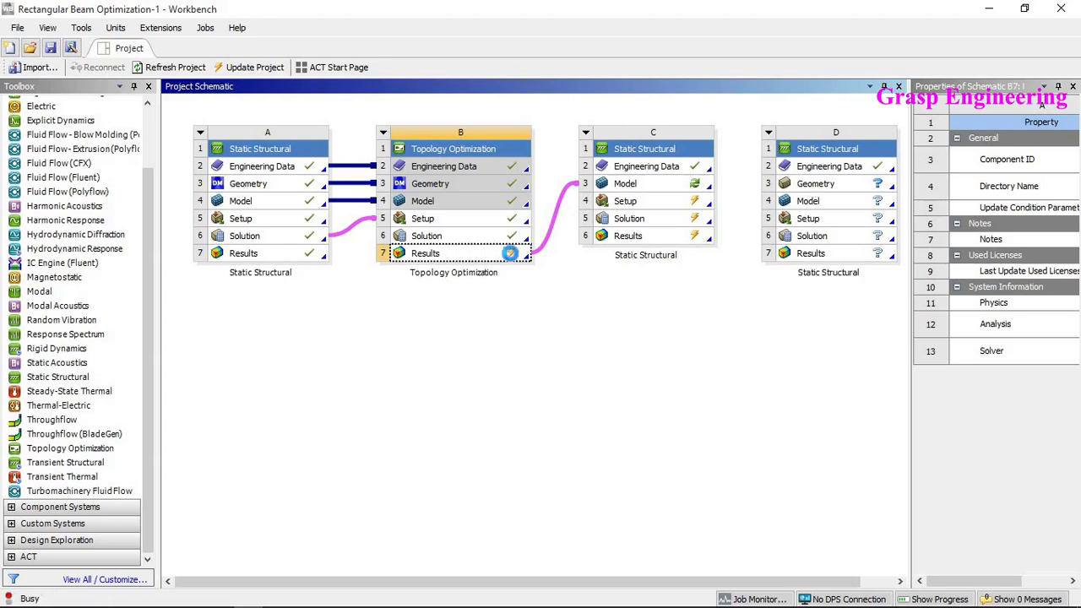
{"action": "left_click_drag", "start_coordinate": [830, 185], "coordinate": [806, 184]}
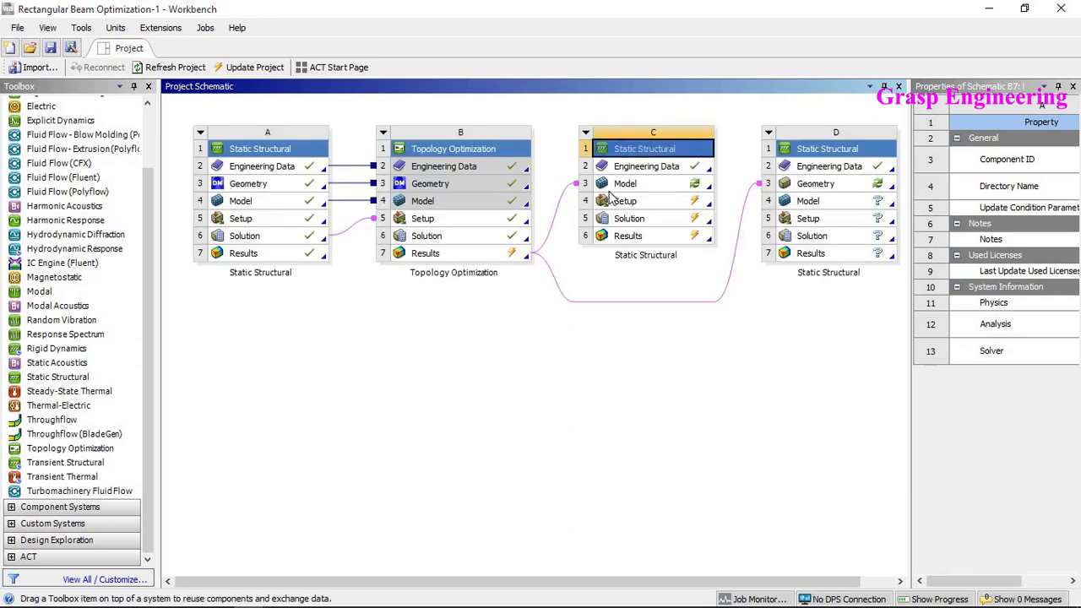
- Delete the earlier Static Structural validation system C from the project
{"action": "left_click", "coordinate": [585, 132]}
{"action": "left_click", "coordinate": [617, 264]}
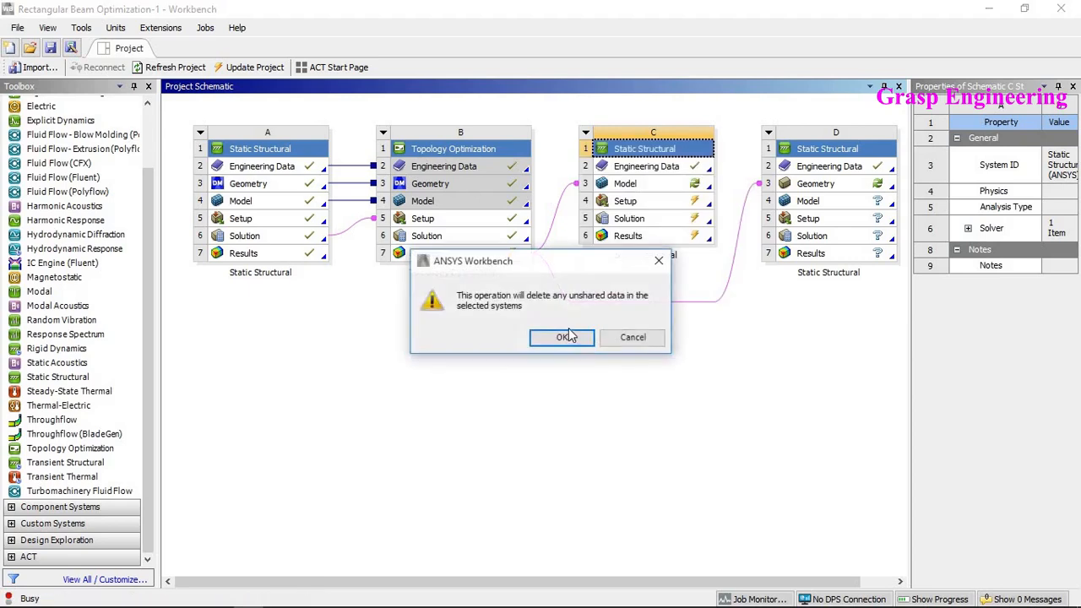
{"action": "left_click", "coordinate": [563, 337]}
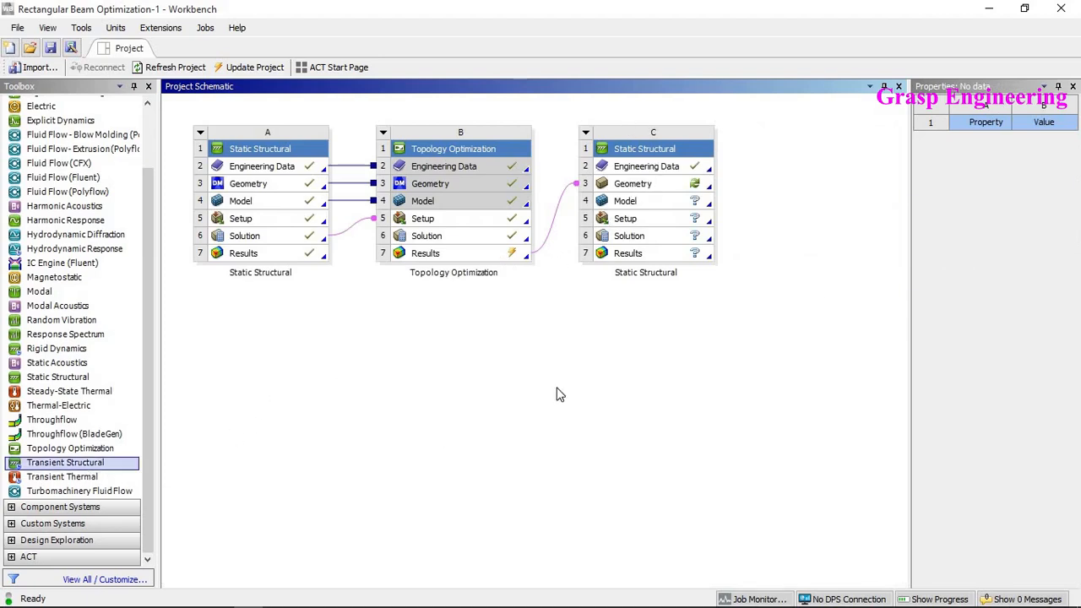
- Update the Topology Optimization results cell
{"action": "left_click", "coordinate": [488, 255]}
{"action": "right_click", "coordinate": [490, 256]}
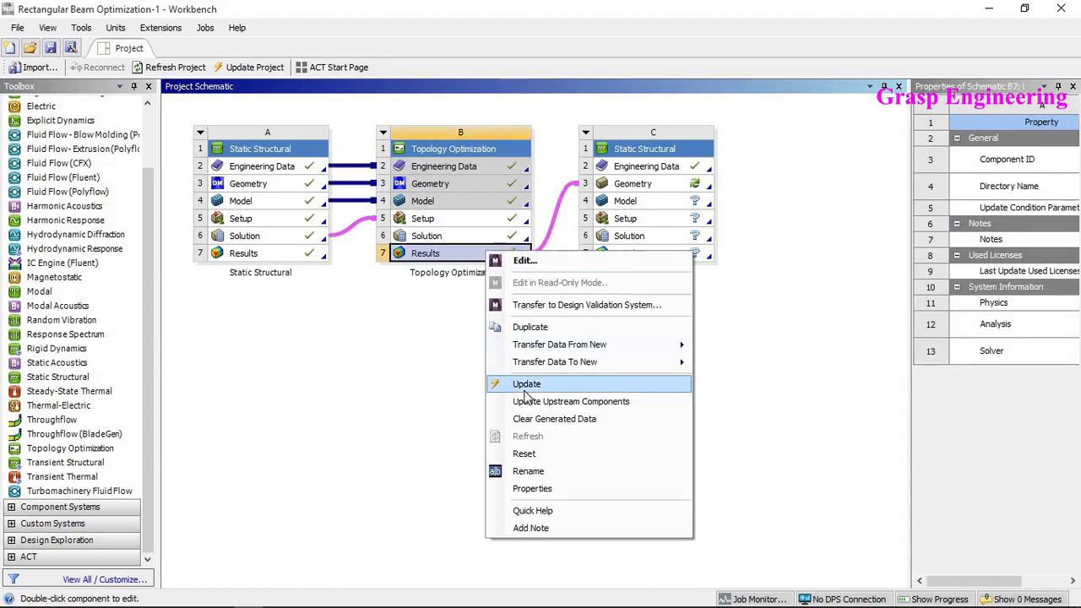
{"action": "left_click", "coordinate": [525, 387]}
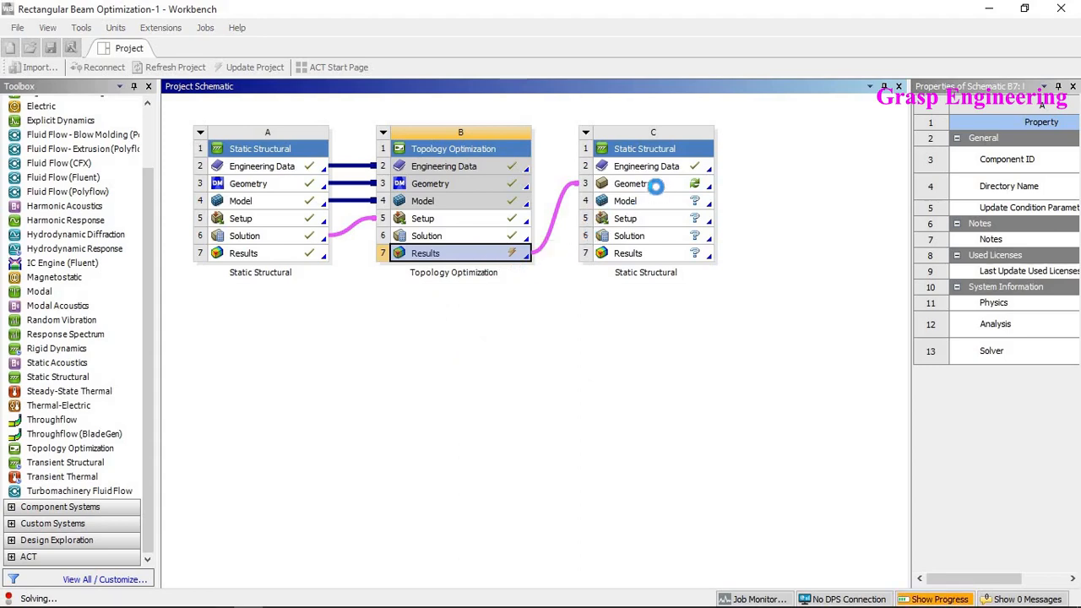
- Open the validation system's geometry for editing in SpaceClaim
{"action": "right_click", "coordinate": [656, 187]}
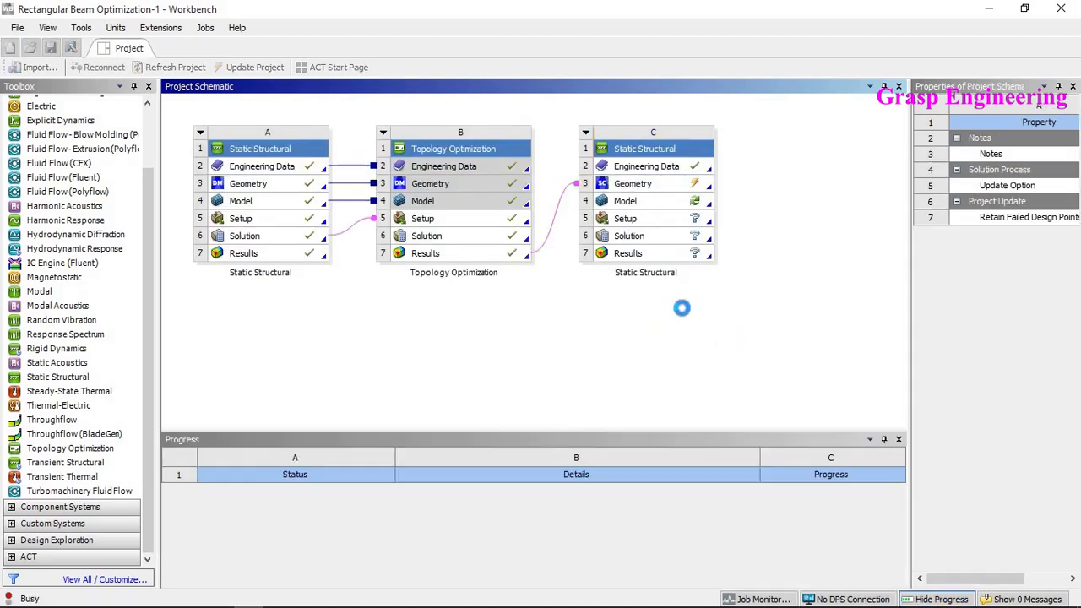
{"action": "left_click", "coordinate": [642, 184]}
{"action": "right_click", "coordinate": [657, 194]}
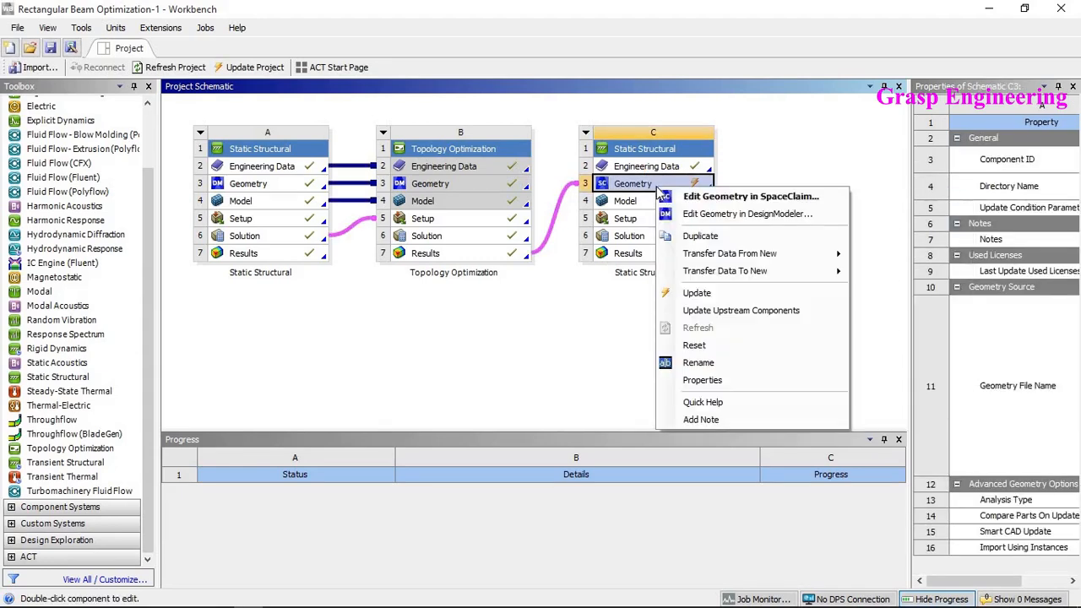
{"action": "left_click", "coordinate": [564, 327]}
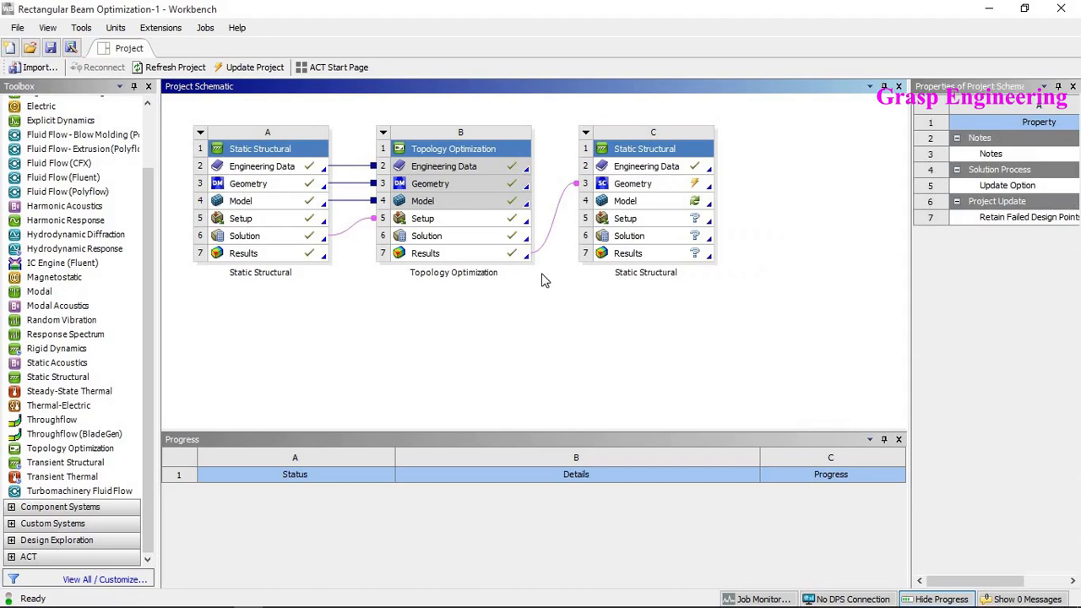
{"action": "left_click", "coordinate": [646, 187]}
{"action": "right_click", "coordinate": [646, 182]}
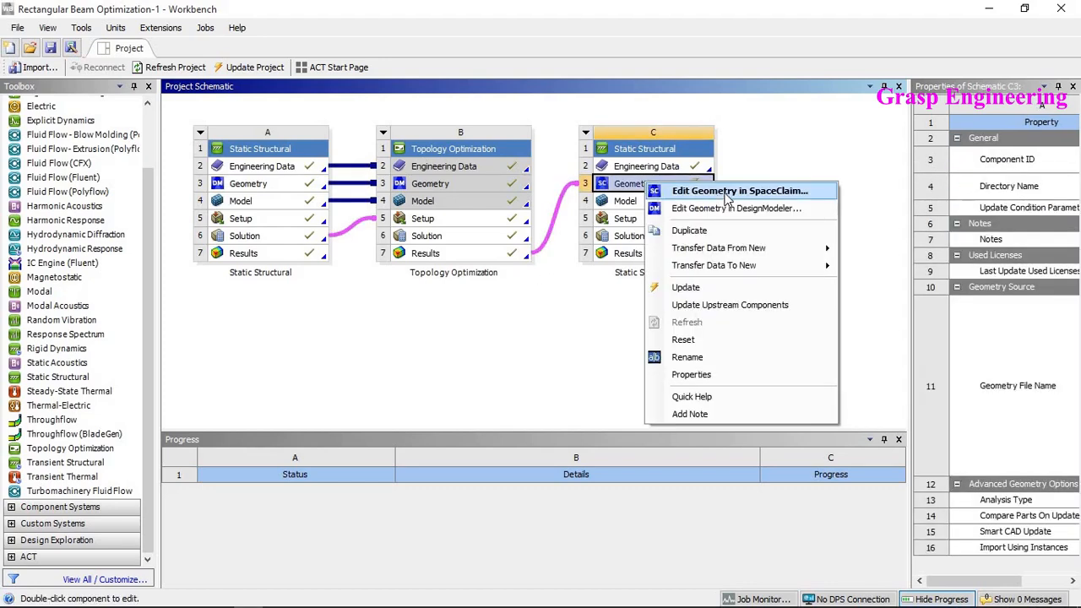
{"action": "left_click", "coordinate": [727, 192]}
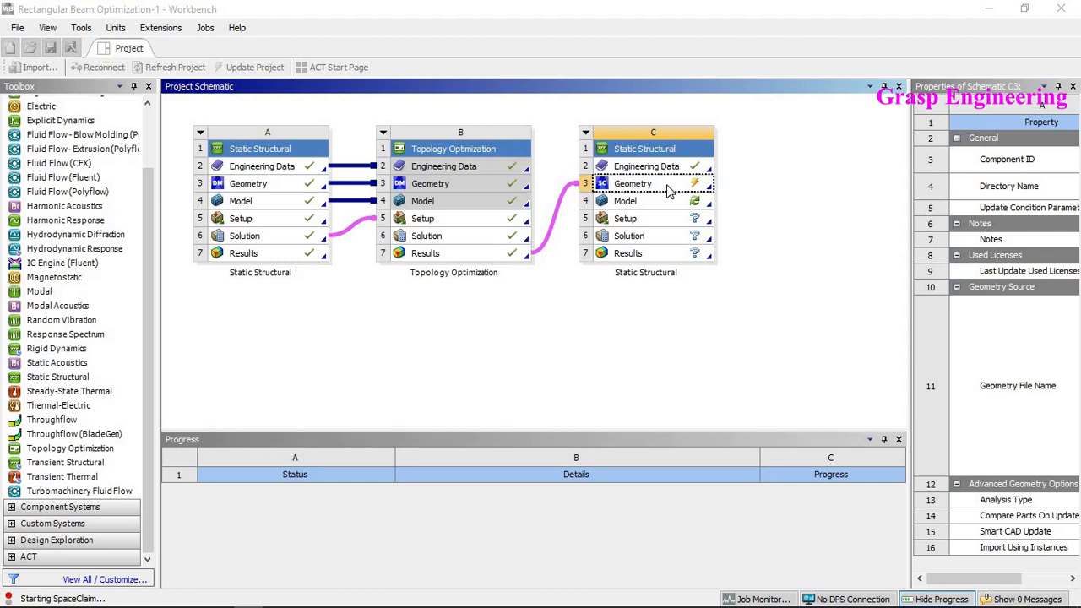
- Switch to Mechanical and view the Topology Density result of the optimization
{"action": "mouse_move", "coordinate": [413, 604]}
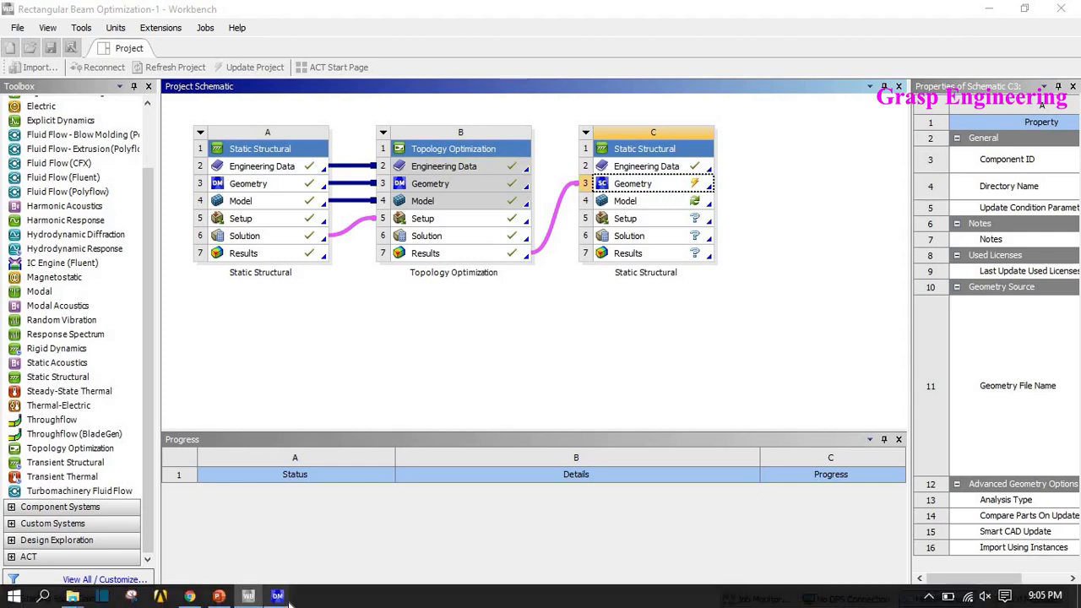
{"action": "mouse_move", "coordinate": [277, 596]}
{"action": "left_click", "coordinate": [409, 541]}
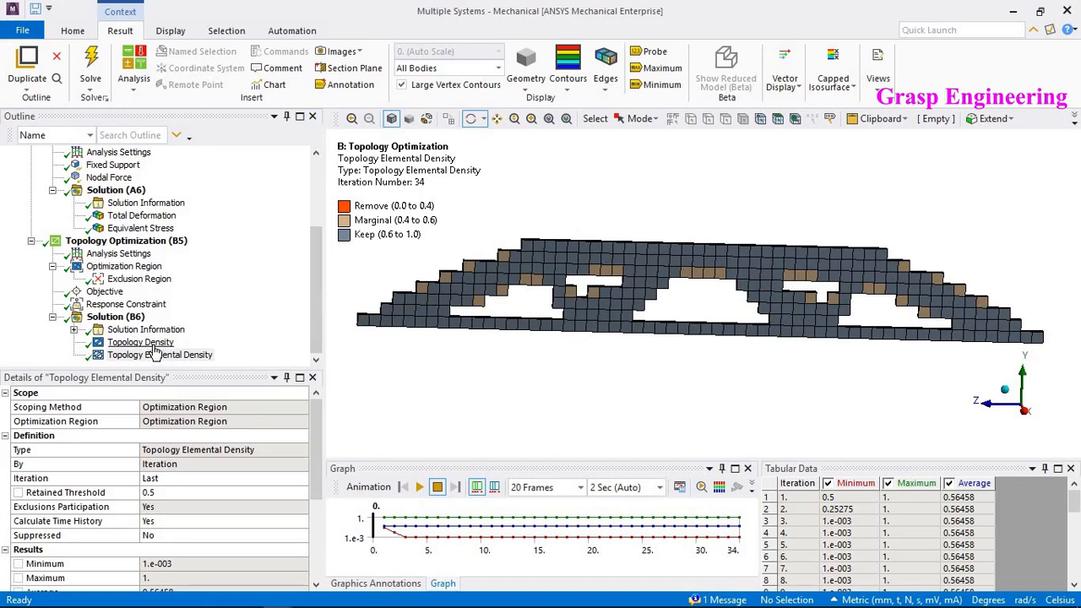
{"action": "left_click", "coordinate": [148, 343]}
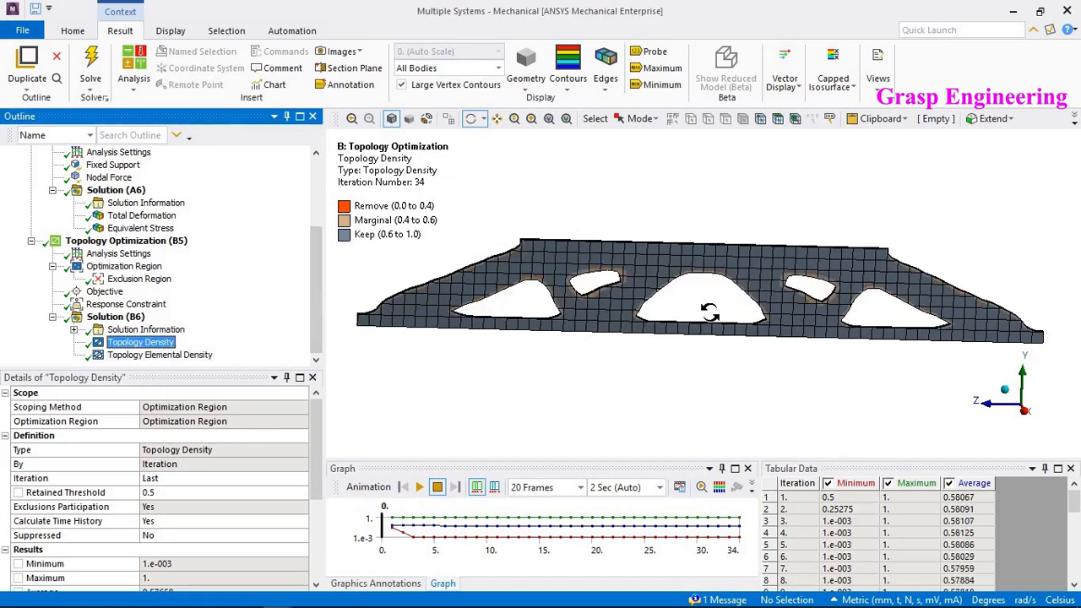
{"action": "left_click_drag", "start_coordinate": [591, 302], "coordinate": [649, 308]}
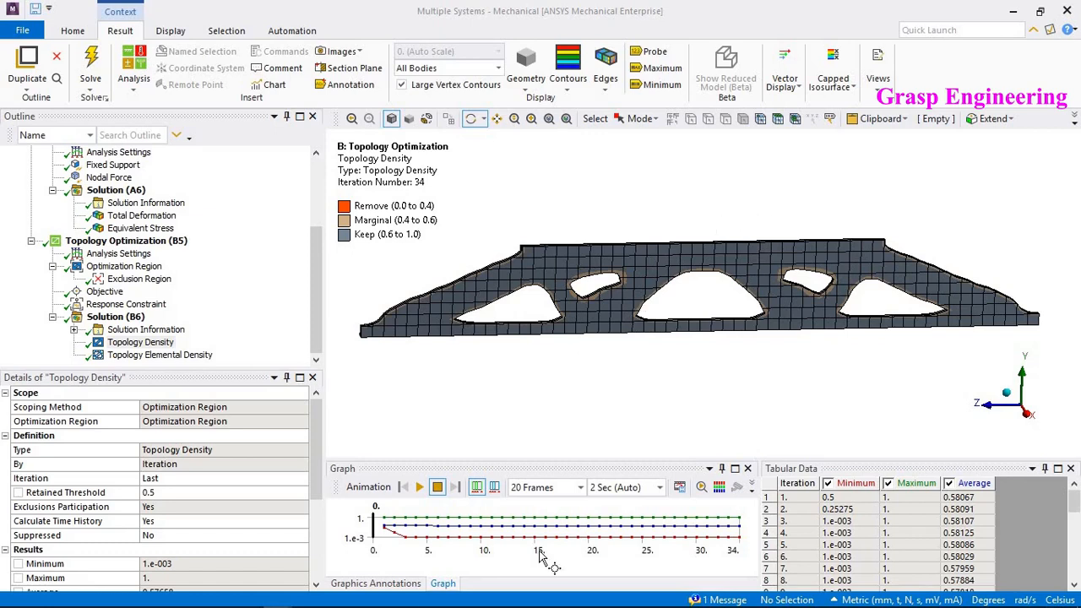
{"action": "mouse_move", "coordinate": [284, 597]}
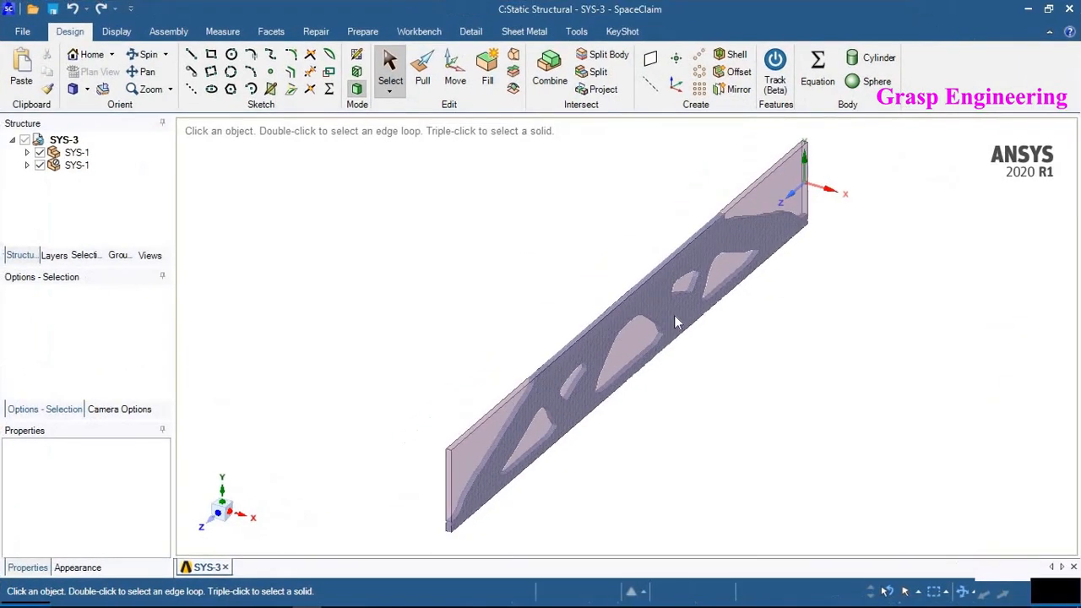
- Hide the original plate body so only the faceted optimized body remains visible
{"action": "middle_click_drag", "start_coordinate": [606, 253], "coordinate": [634, 282]}
{"action": "left_click", "coordinate": [599, 317]}
{"action": "middle_click_drag", "start_coordinate": [599, 317], "coordinate": [557, 388]}
{"action": "left_click", "coordinate": [742, 378]}
{"action": "middle_click_drag", "start_coordinate": [497, 351], "coordinate": [487, 290], "text": "ctrl"}
{"action": "middle_click_drag", "start_coordinate": [374, 232], "coordinate": [422, 244]}
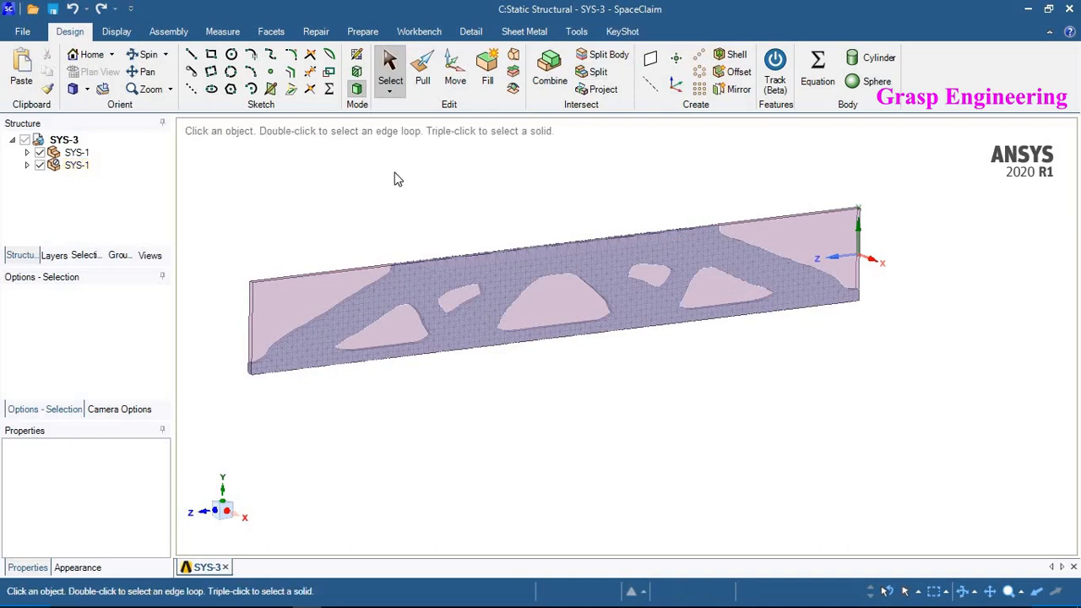
{"action": "left_click", "coordinate": [39, 165]}
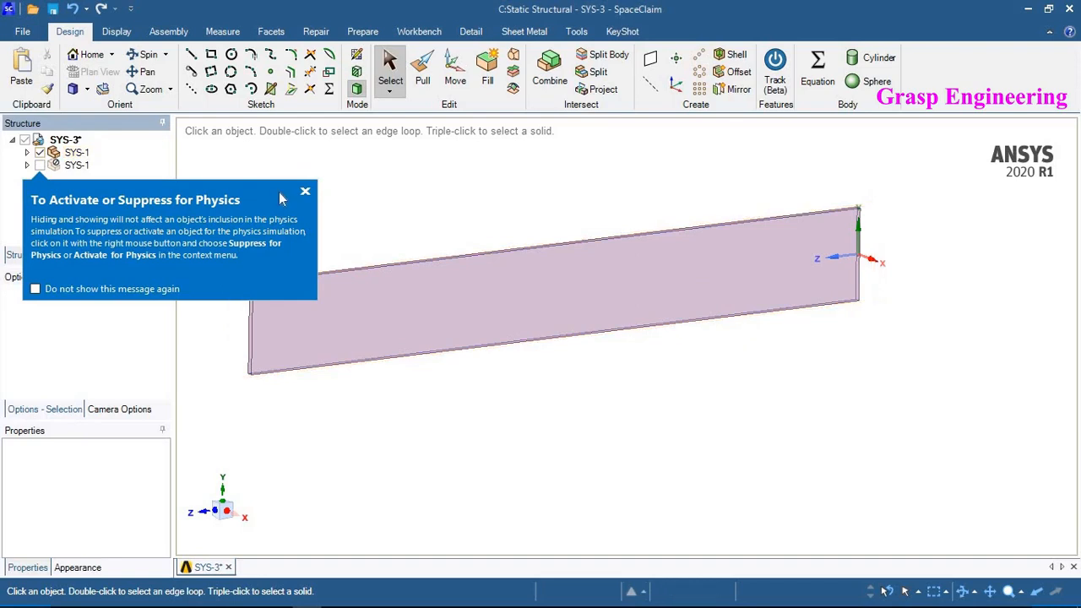
{"action": "left_click", "coordinate": [41, 165]}
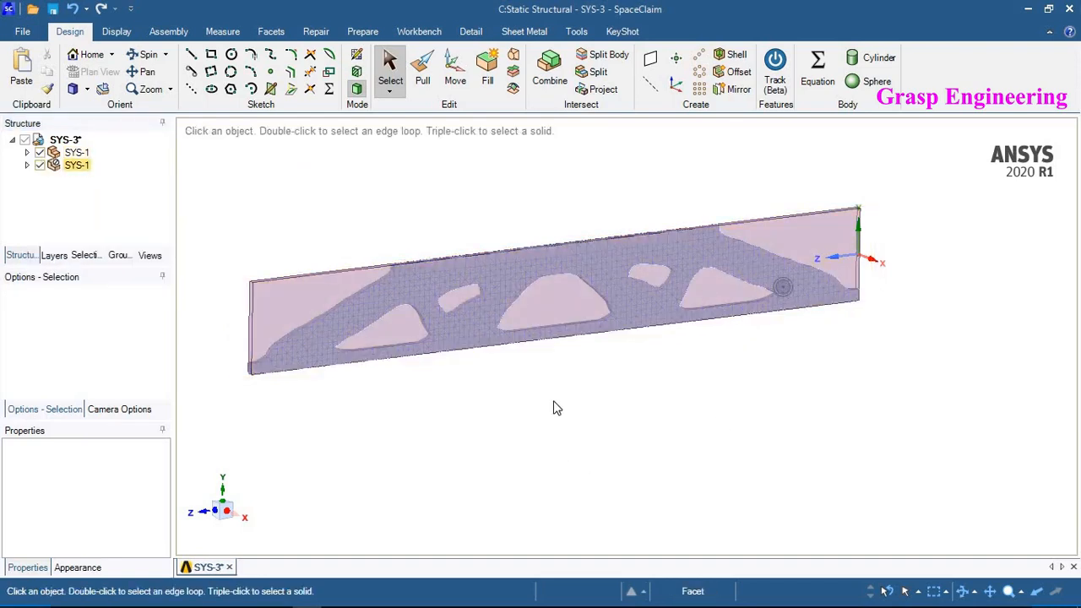
{"action": "left_click", "coordinate": [40, 152]}
{"action": "scroll", "coordinate": [662, 303], "scroll_direction": "up", "scroll_amount": 3}
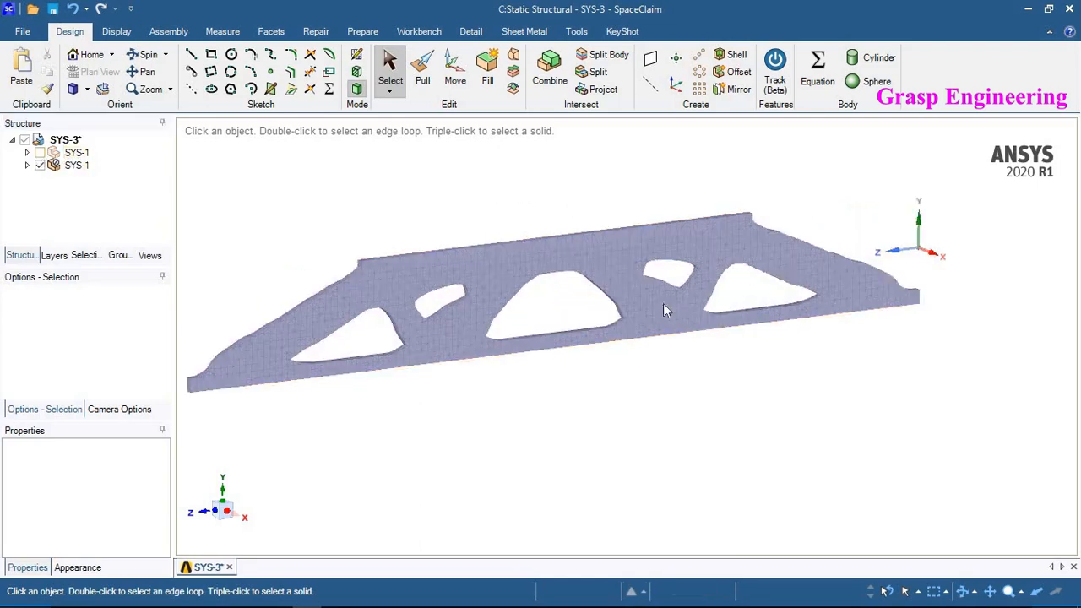
- Convert the faceted body to a solid with merged faces
{"action": "left_click", "coordinate": [26, 165]}
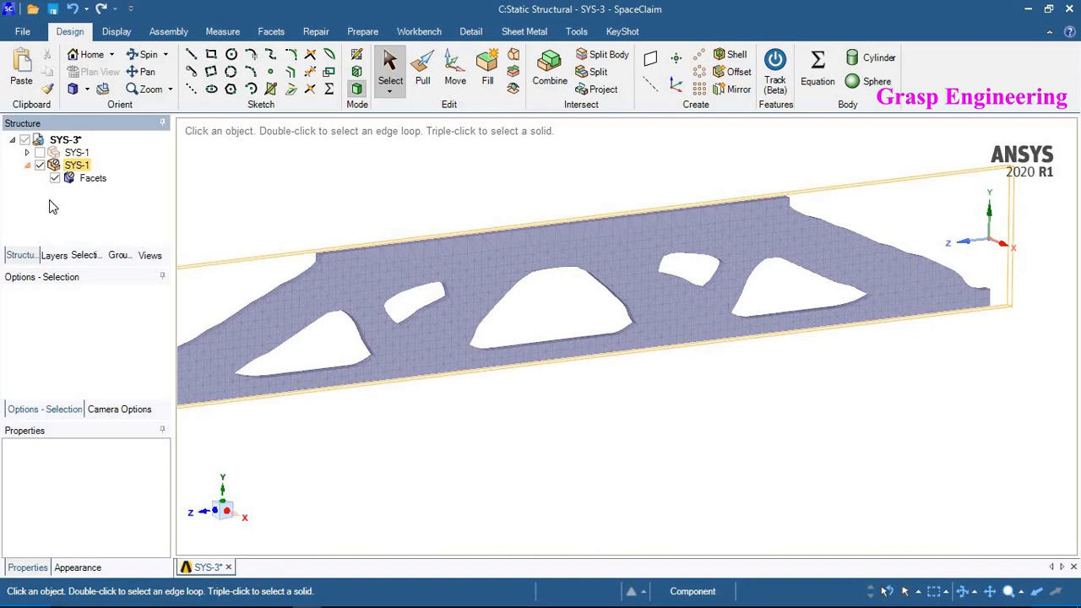
{"action": "left_click", "coordinate": [92, 179]}
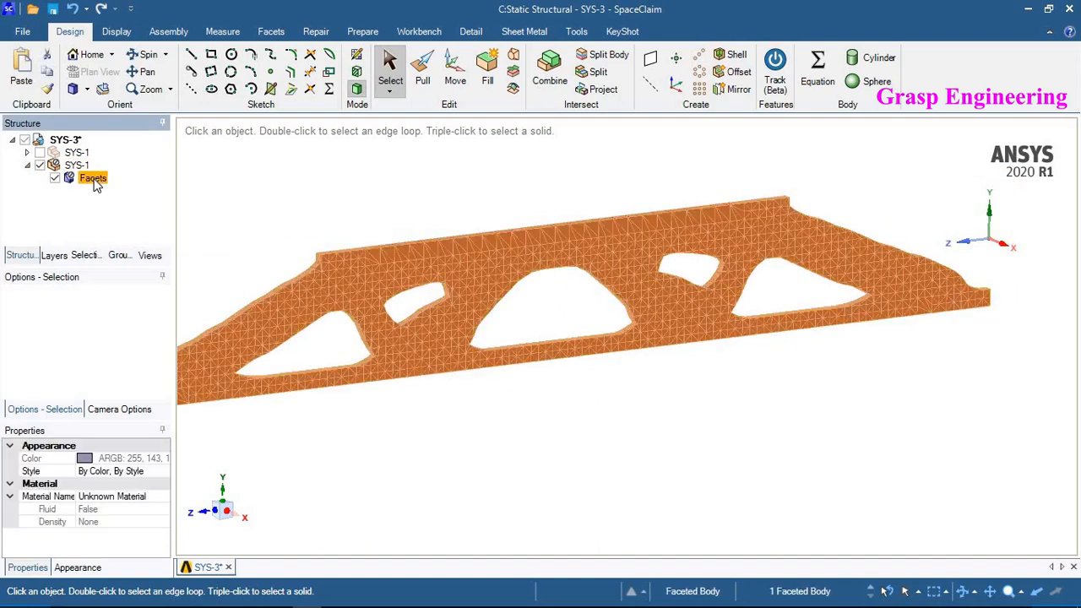
{"action": "right_click", "coordinate": [95, 184]}
{"action": "mouse_move", "coordinate": [146, 188]}
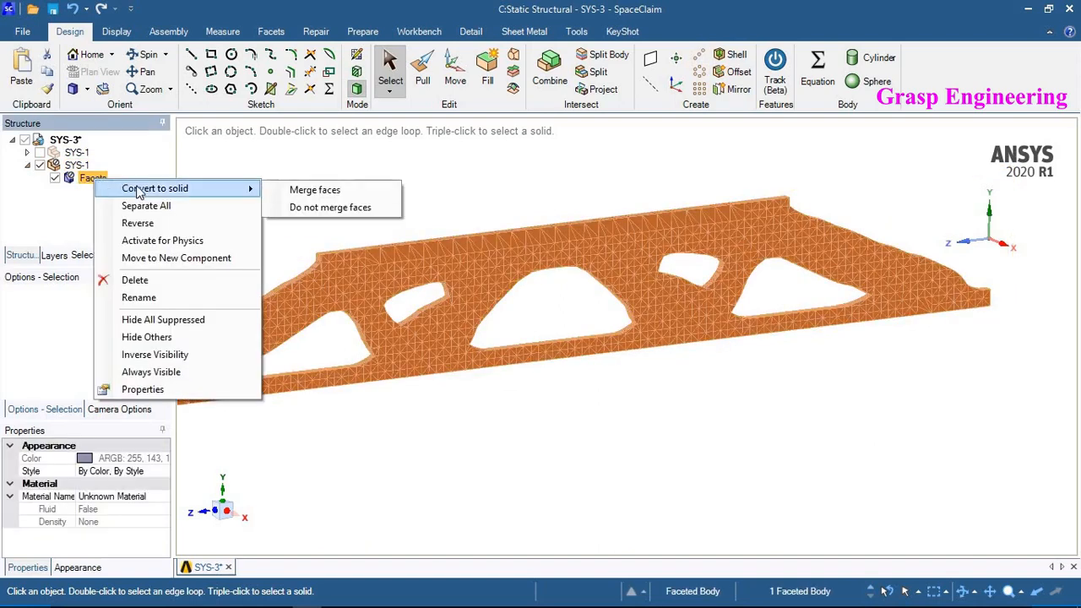
{"action": "left_click", "coordinate": [315, 190]}
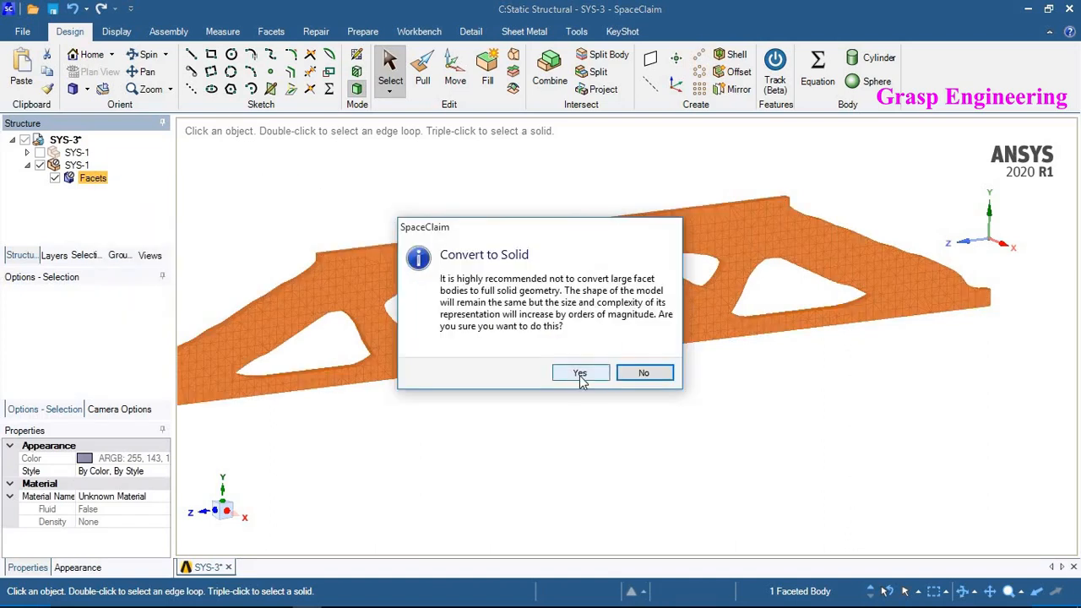
{"action": "left_click", "coordinate": [581, 375]}
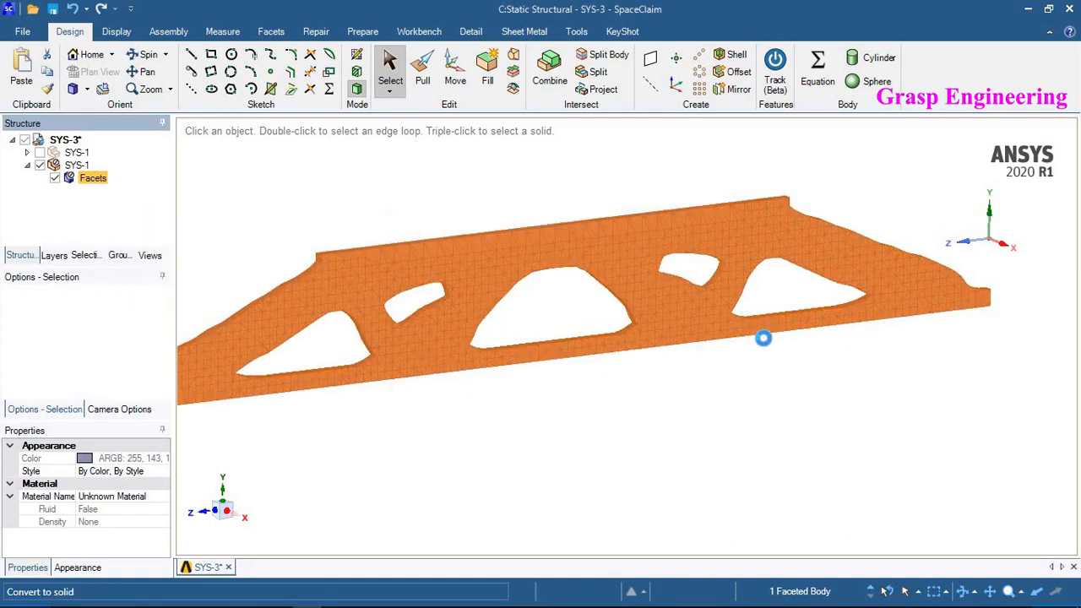
- Inspect the converted solid plate's shape and hole edges
{"action": "scroll", "coordinate": [781, 342], "scroll_direction": "up", "scroll_amount": 3}
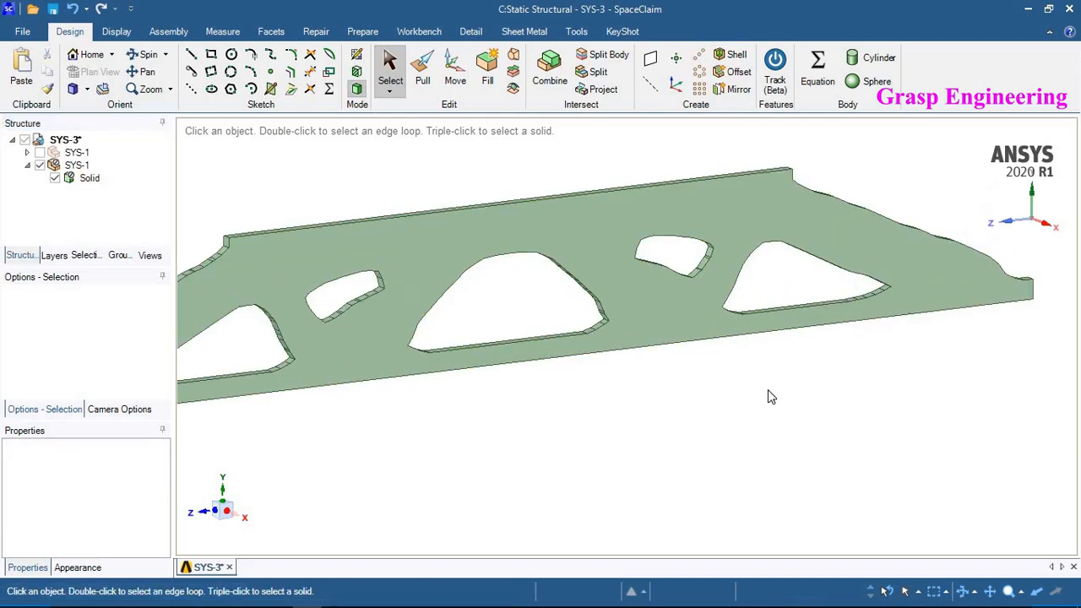
{"action": "scroll", "coordinate": [808, 396], "scroll_direction": "down", "scroll_amount": 3}
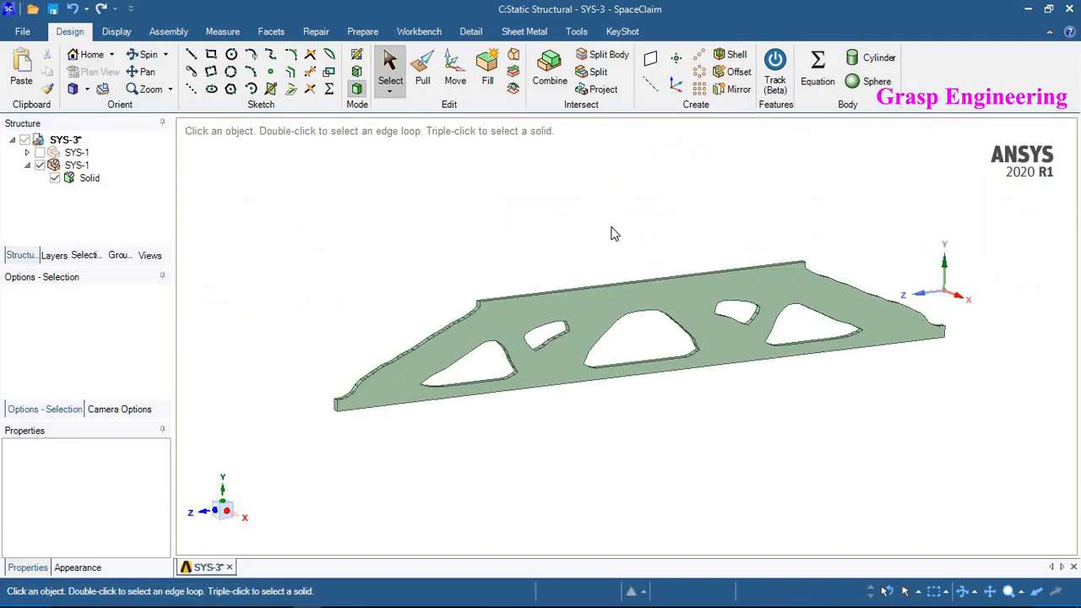
{"action": "scroll", "coordinate": [742, 367], "scroll_direction": "up", "scroll_amount": 2}
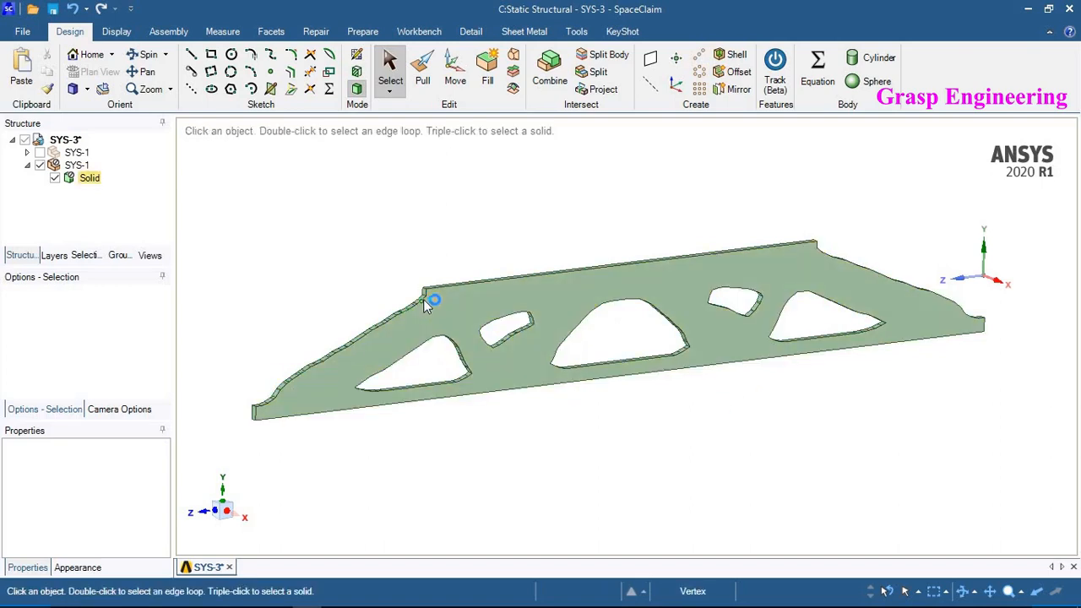
{"action": "scroll", "coordinate": [423, 299], "scroll_direction": "up", "scroll_amount": 2}
{"action": "mouse_move", "coordinate": [460, 309]}
{"action": "middle_mouse_down"}
{"action": "mouse_move", "coordinate": [437, 240]}
{"action": "mouse_move", "coordinate": [439, 276]}
{"action": "mouse_move", "coordinate": [417, 288]}
{"action": "middle_mouse_up"}
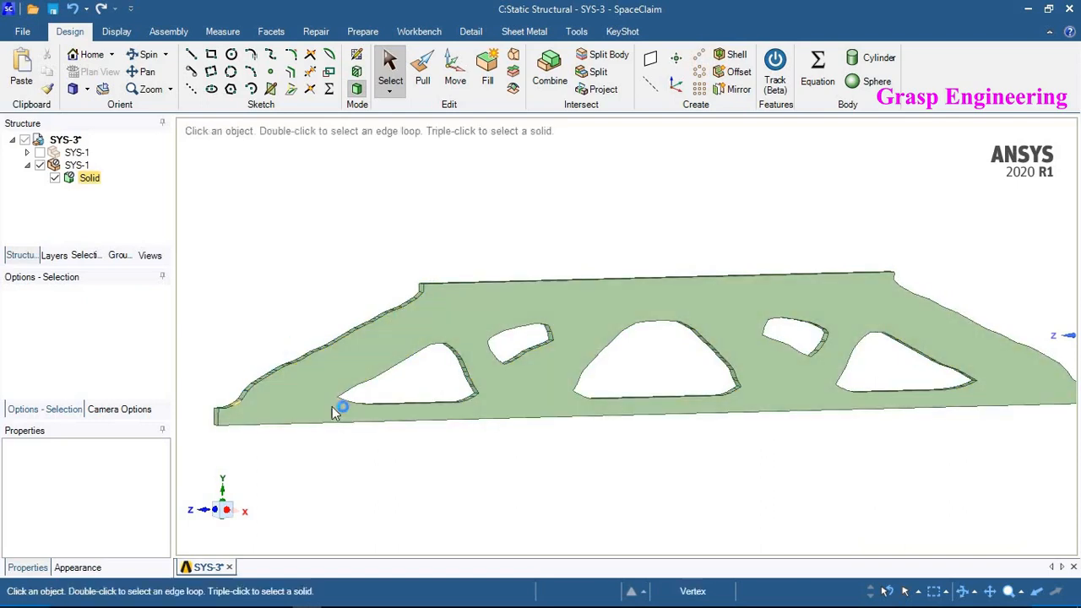
{"action": "middle_click_drag", "start_coordinate": [718, 345], "coordinate": [739, 345]}
{"action": "middle_click_drag", "start_coordinate": [647, 306], "coordinate": [642, 362]}
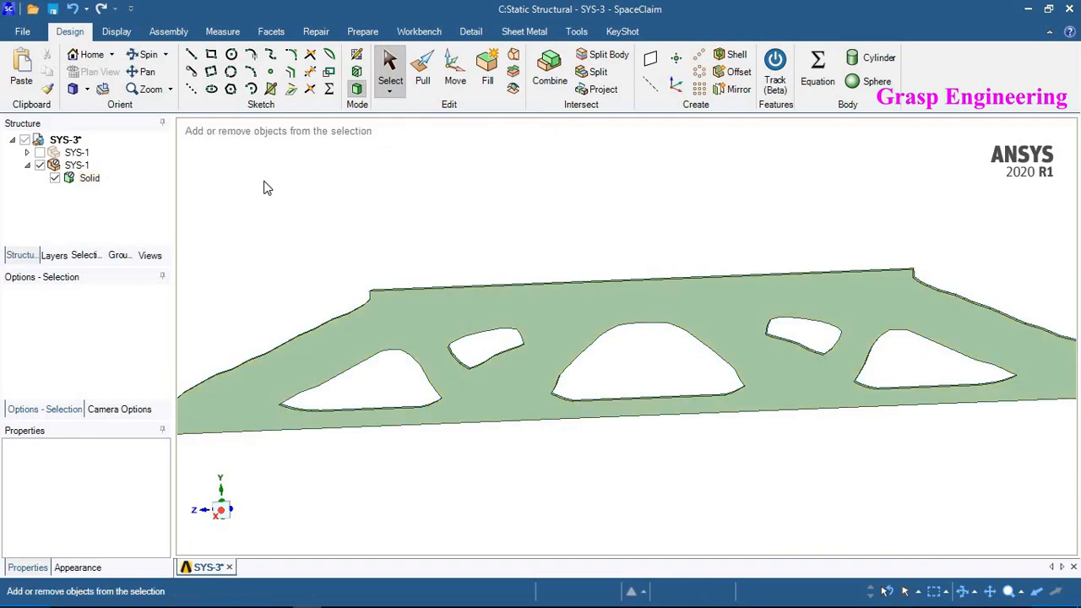
- Undo the conversion of the faceted body to a solid
{"action": "key", "text": "ctrl+z"}
{"action": "left_click", "coordinate": [150, 185]}
{"action": "right_click", "coordinate": [95, 181]}
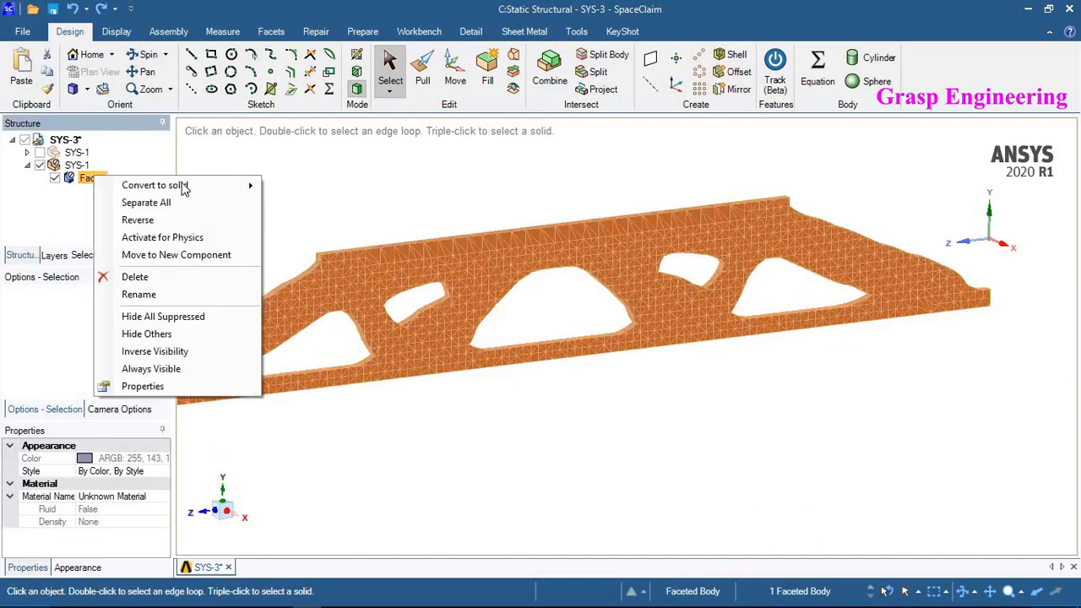
{"action": "mouse_move", "coordinate": [246, 185]}
{"action": "left_click", "coordinate": [579, 211]}
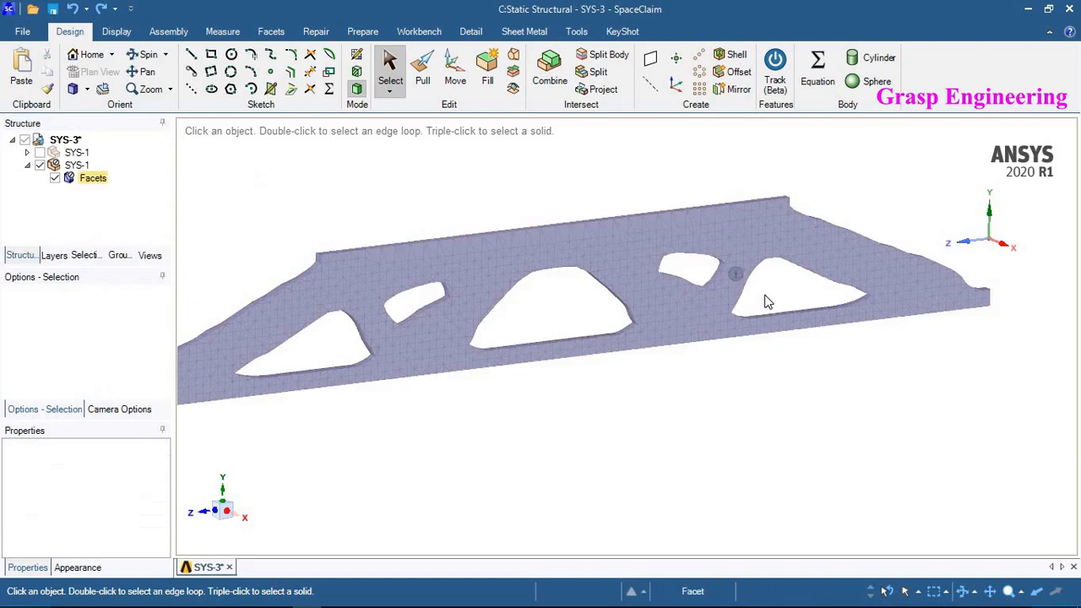
- Start a sketch on the plane of the faceted optimized body and view it in plan
{"action": "middle_click_drag", "start_coordinate": [768, 304], "coordinate": [628, 378]}
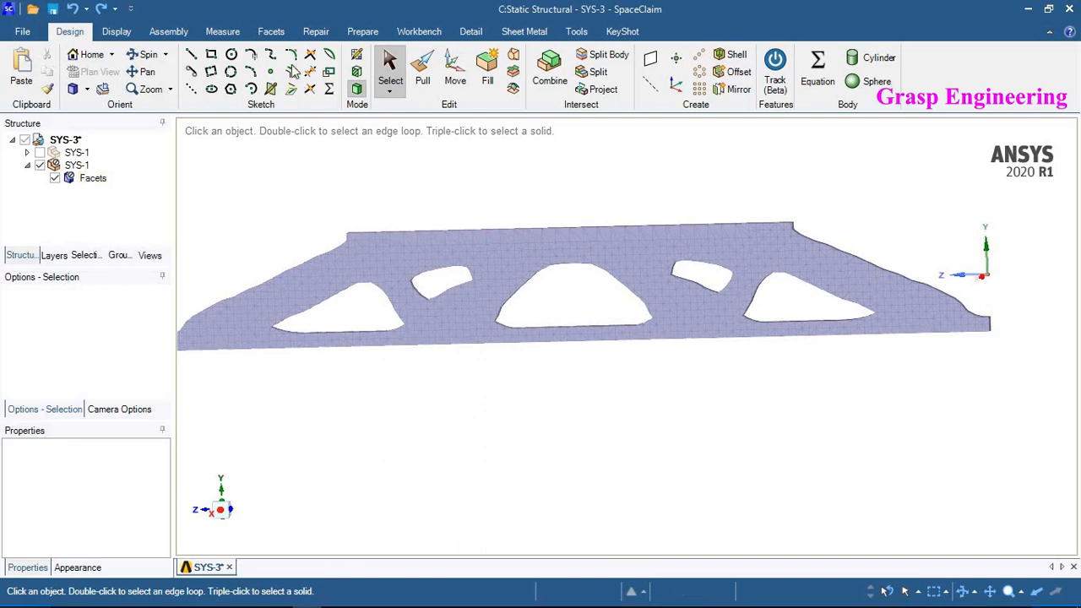
{"action": "left_click", "coordinate": [358, 56]}
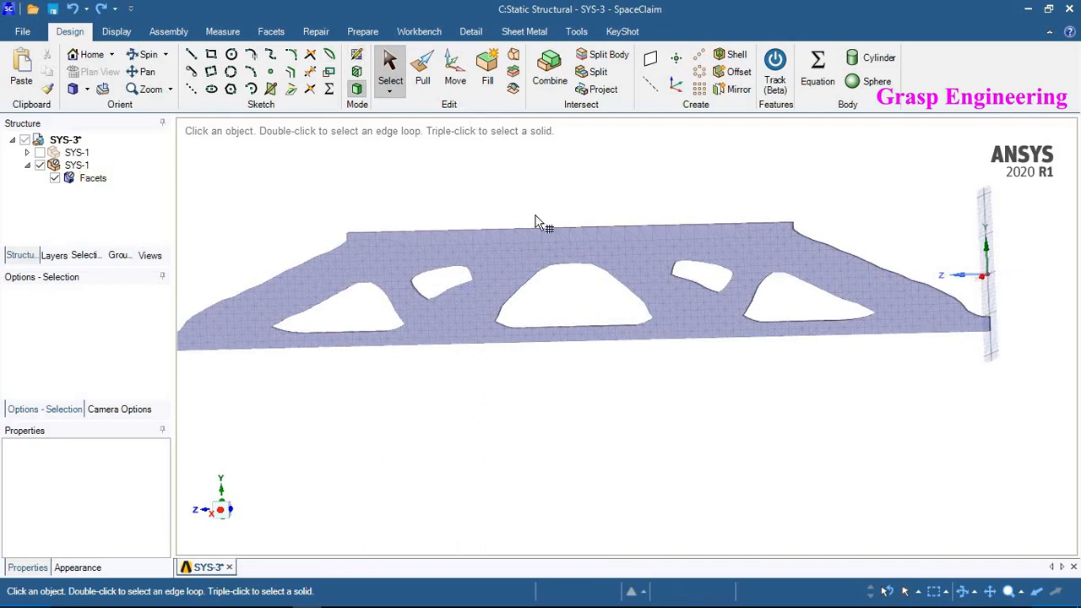
{"action": "left_click", "coordinate": [519, 257]}
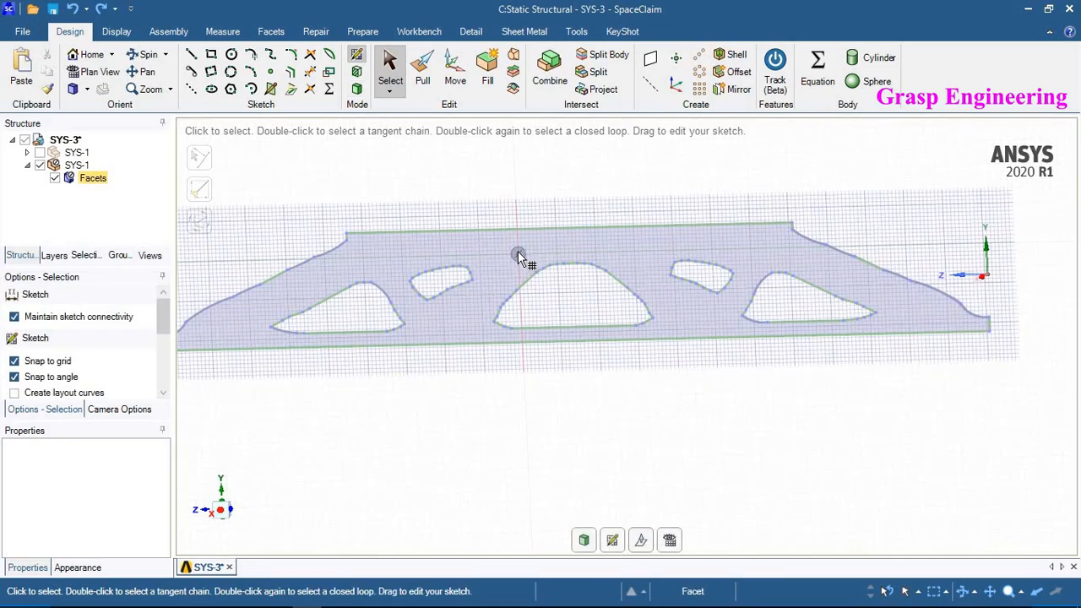
{"action": "left_click", "coordinate": [669, 540]}
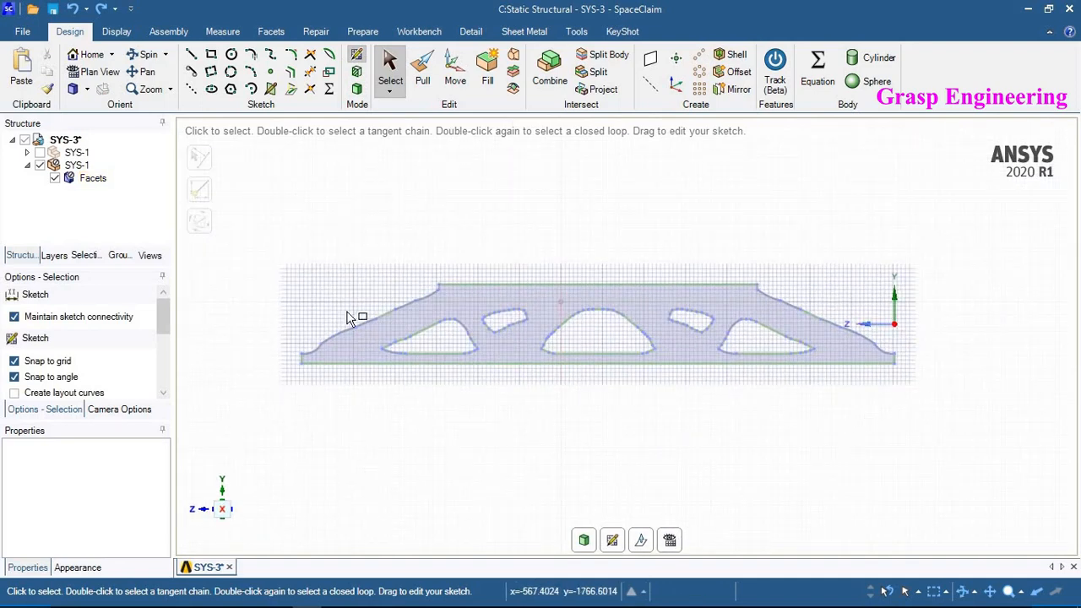
- Copy all the outline curves of the faceted body and paste them into the sketch
{"action": "left_click_drag", "start_coordinate": [270, 267], "coordinate": [267, 258]}
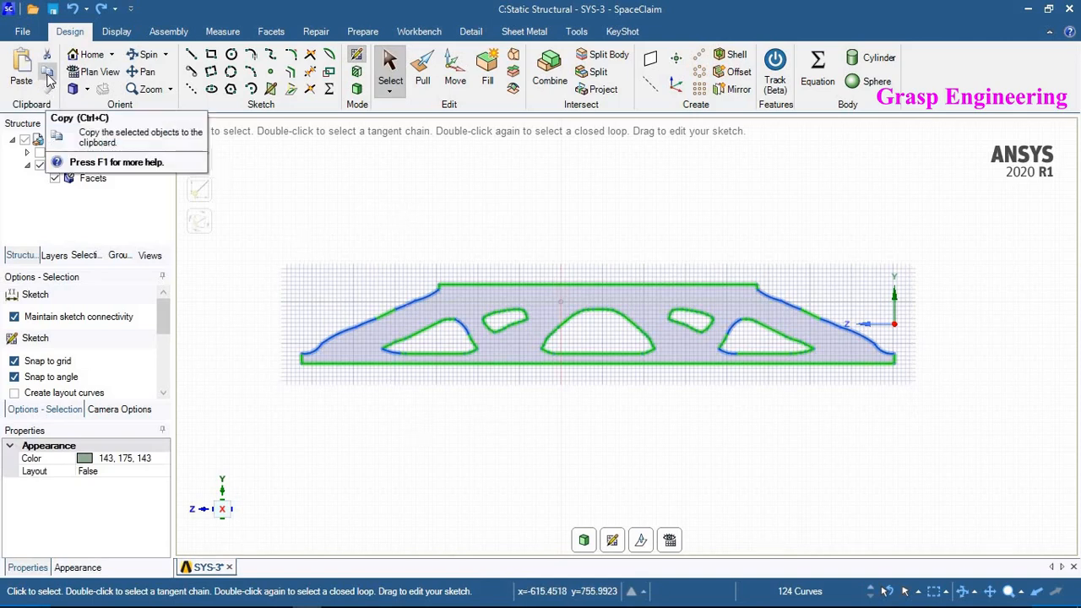
{"action": "left_click", "coordinate": [48, 78]}
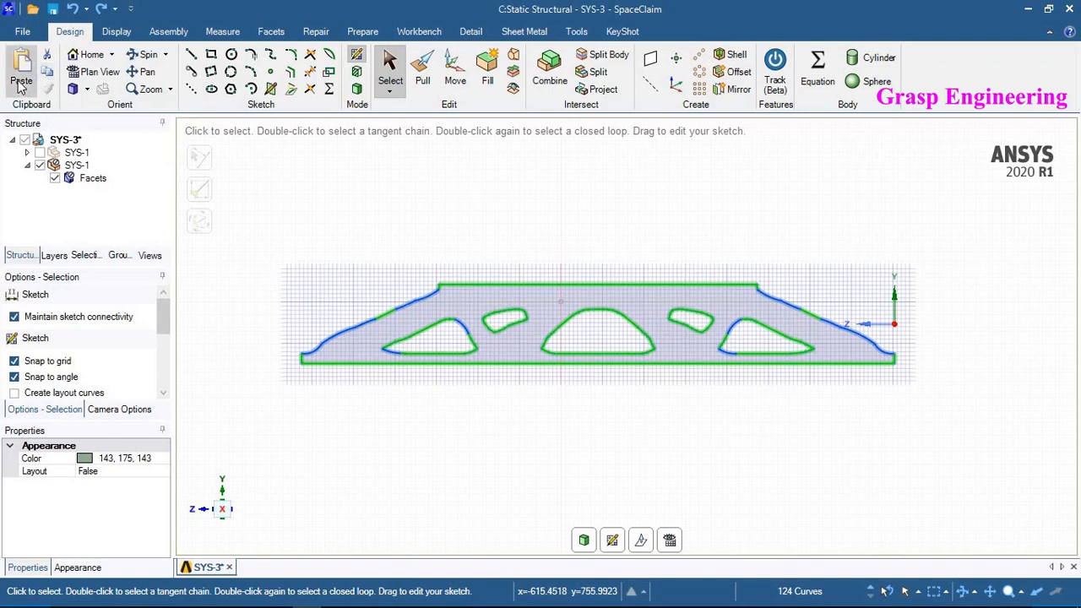
{"action": "left_click", "coordinate": [20, 81]}
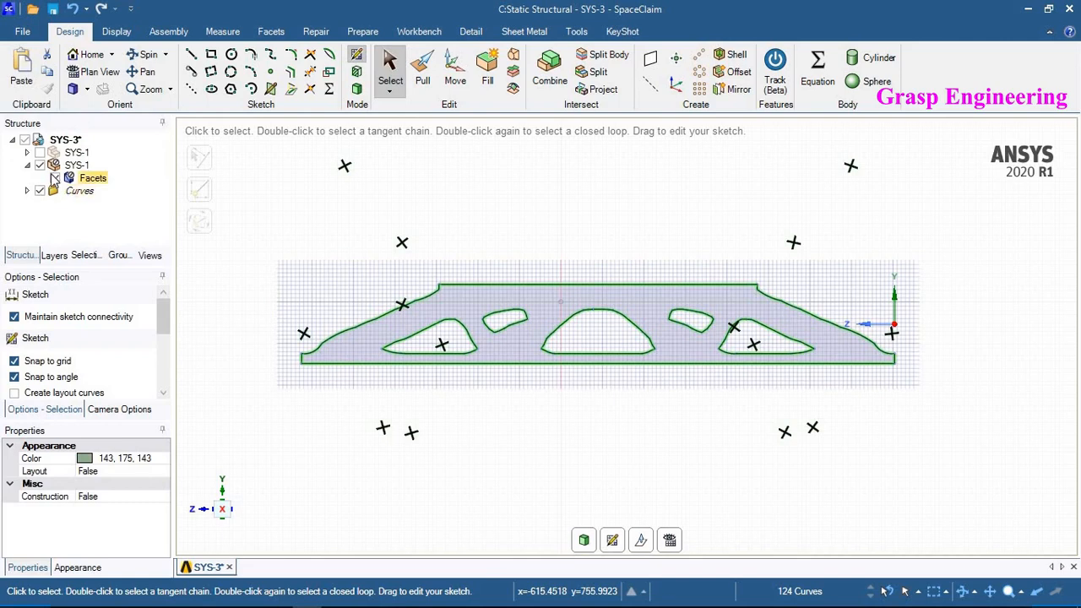
- Hide the component holding the faceted body so only the pasted curves remain visible
{"action": "left_click", "coordinate": [39, 166]}
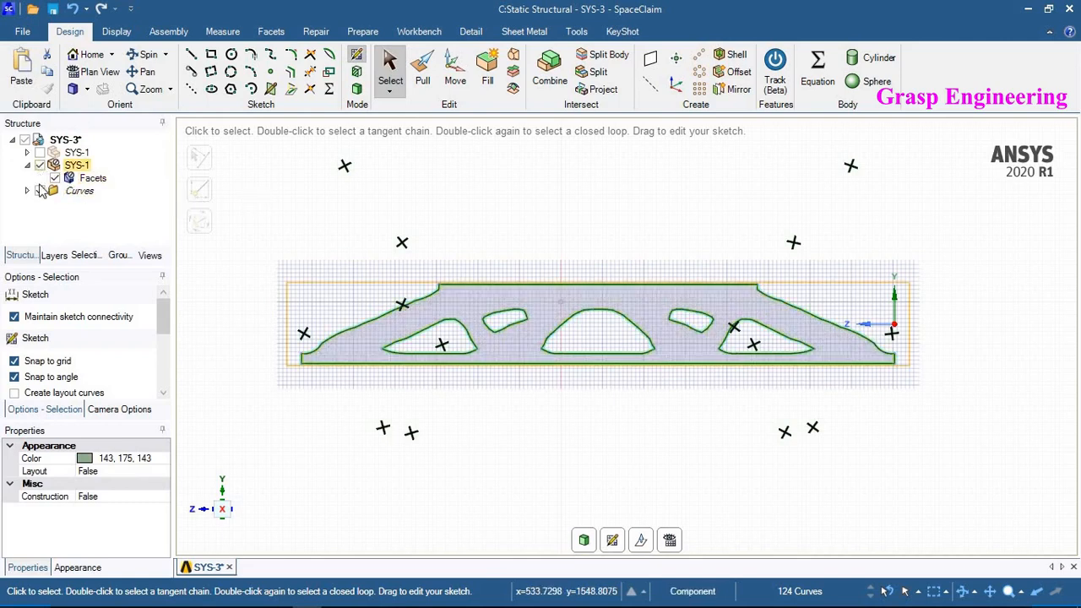
{"action": "left_click", "coordinate": [40, 192]}
{"action": "left_click", "coordinate": [40, 191]}
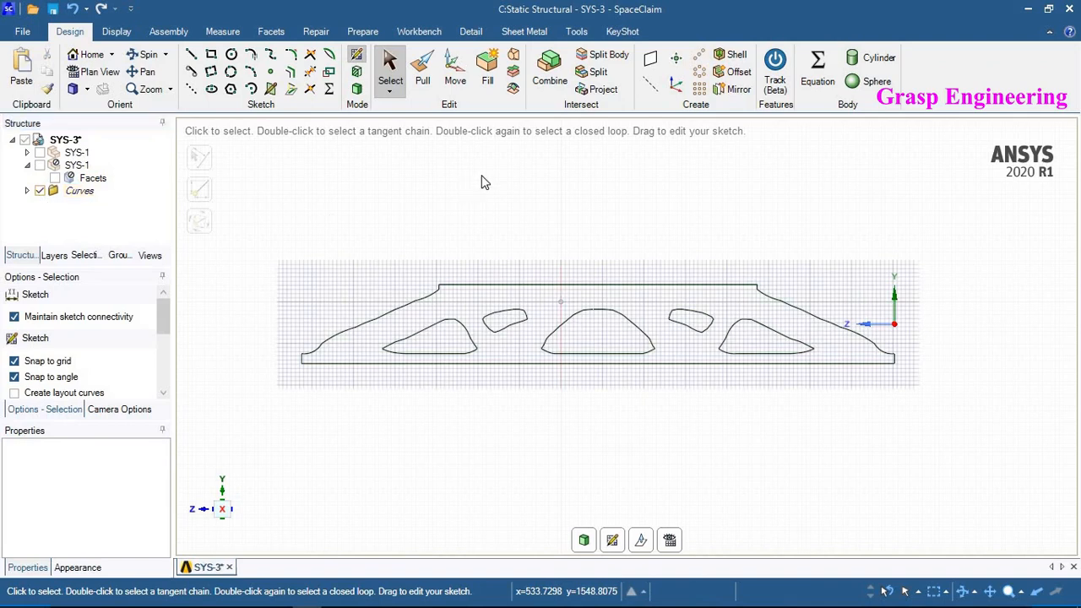
- Fit all the outline curves with lines and arcs, with tangency correction enabled
{"action": "left_click_drag", "start_coordinate": [928, 400], "coordinate": [283, 250]}
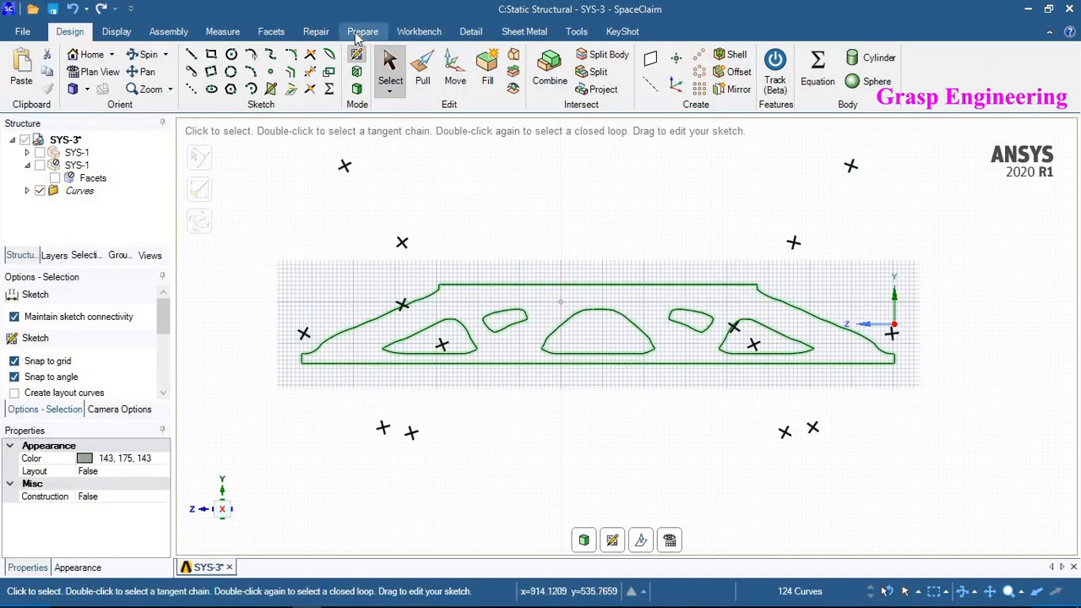
{"action": "left_click", "coordinate": [319, 33]}
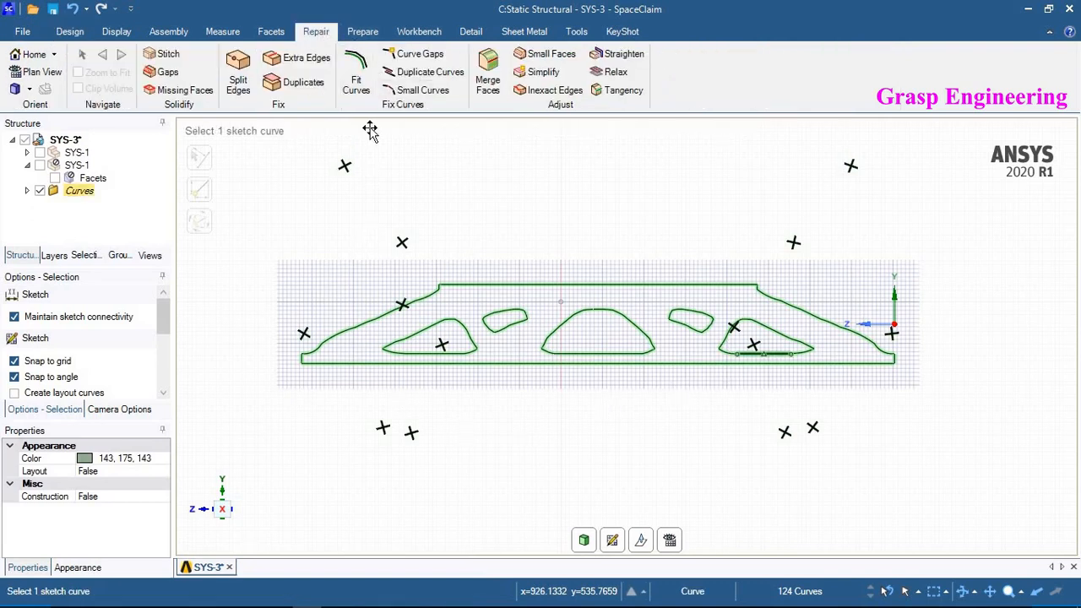
{"action": "left_click", "coordinate": [356, 72]}
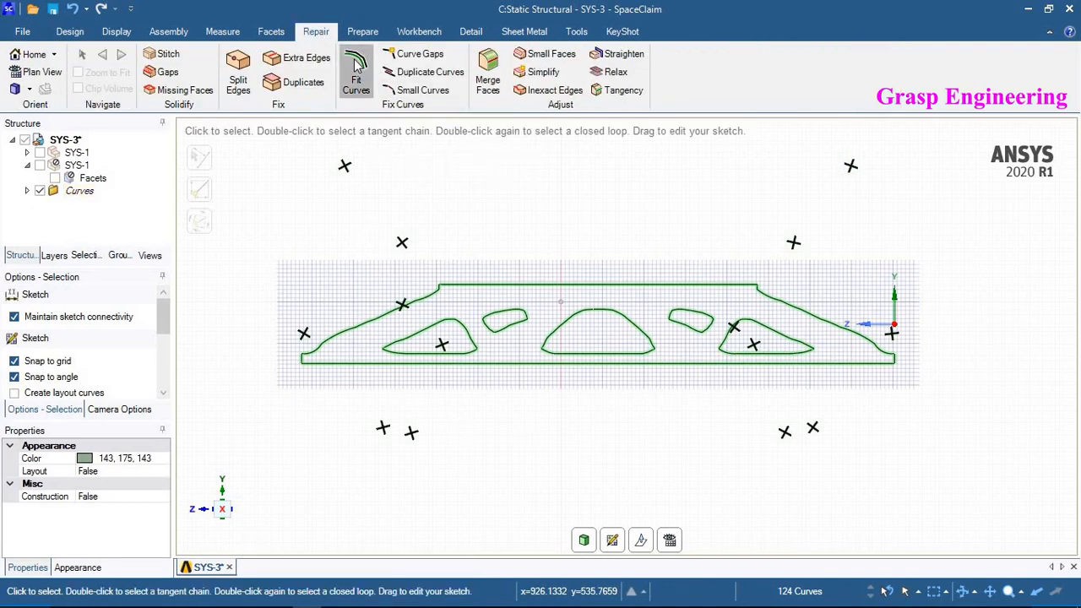
{"action": "left_click_drag", "start_coordinate": [167, 376], "coordinate": [160, 389]}
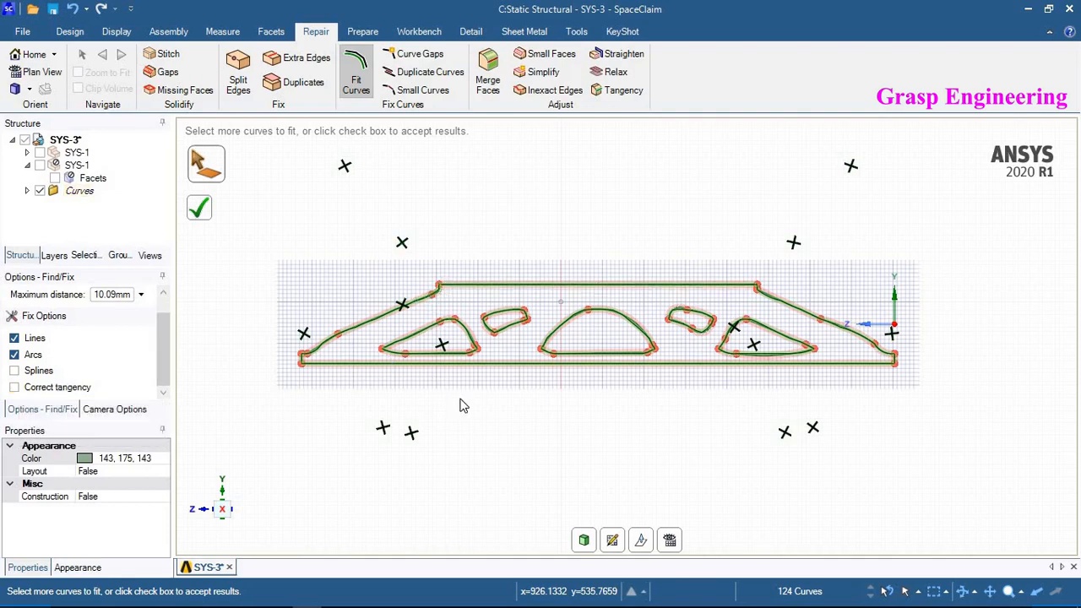
{"action": "left_click", "coordinate": [13, 387]}
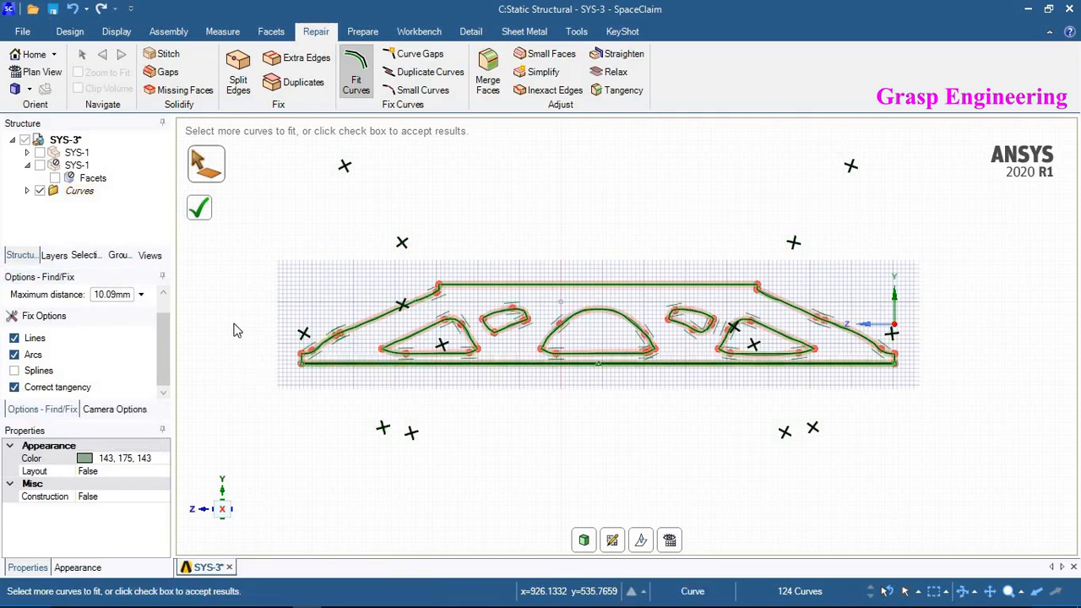
{"action": "left_click", "coordinate": [199, 209]}
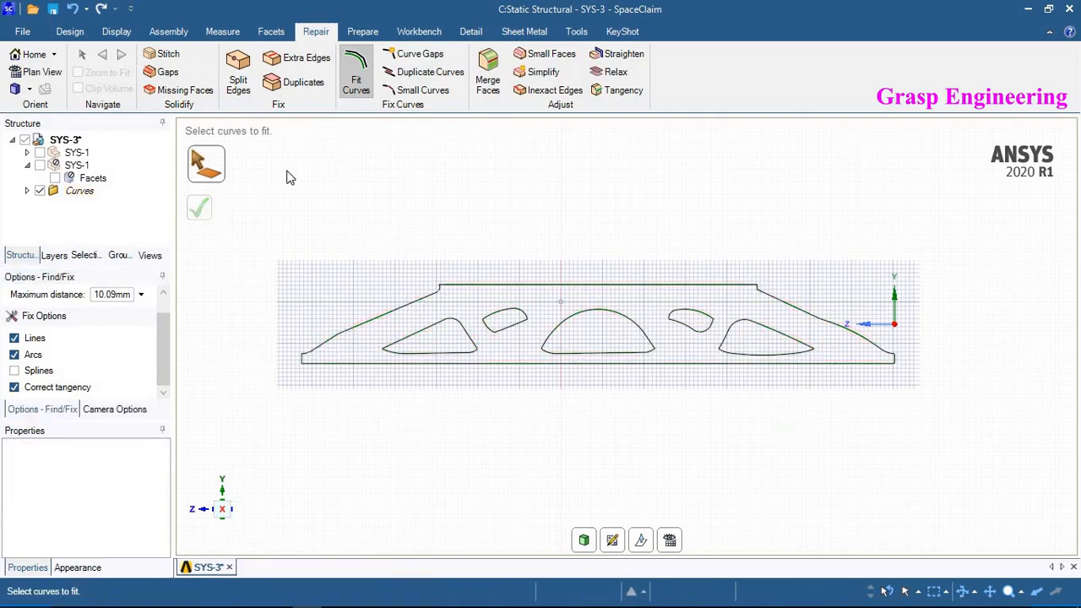
- Check all the sketch curves for gaps with Curve Gaps
{"action": "left_click", "coordinate": [422, 57]}
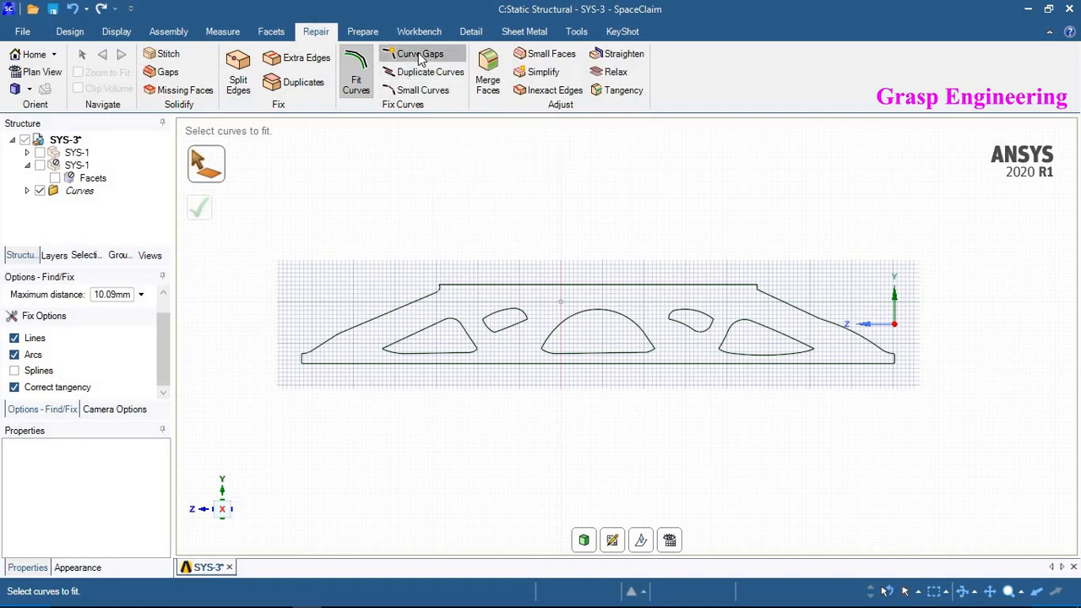
{"action": "mouse_move", "coordinate": [977, 433]}
{"action": "left_mouse_down"}
{"action": "mouse_move", "coordinate": [273, 258]}
{"action": "mouse_move", "coordinate": [301, 264]}
{"action": "left_mouse_up"}
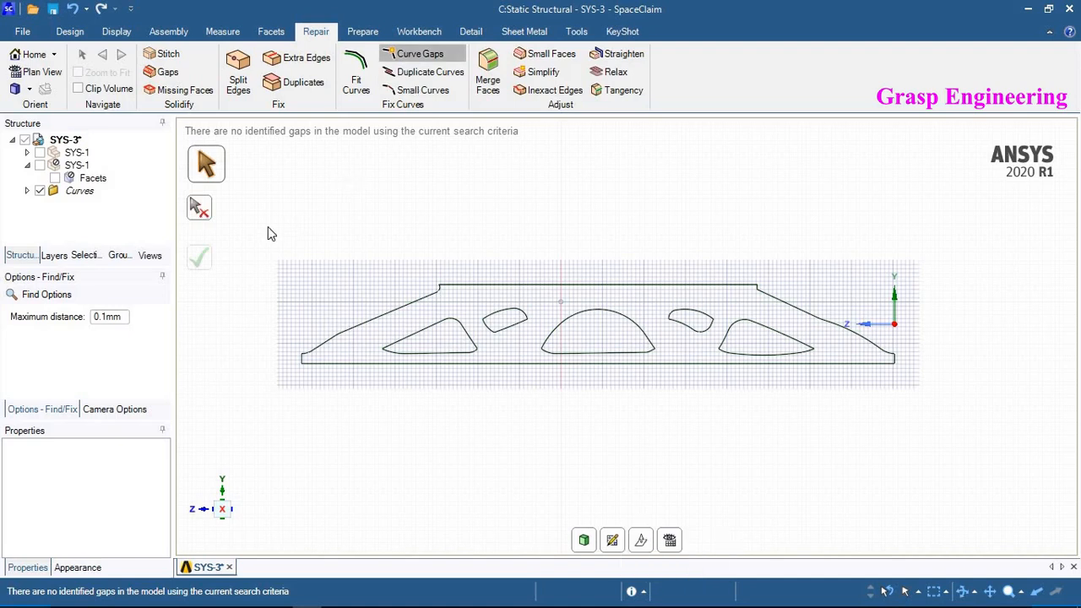
{"action": "scroll", "coordinate": [326, 420], "scroll_direction": "up", "scroll_amount": 1}
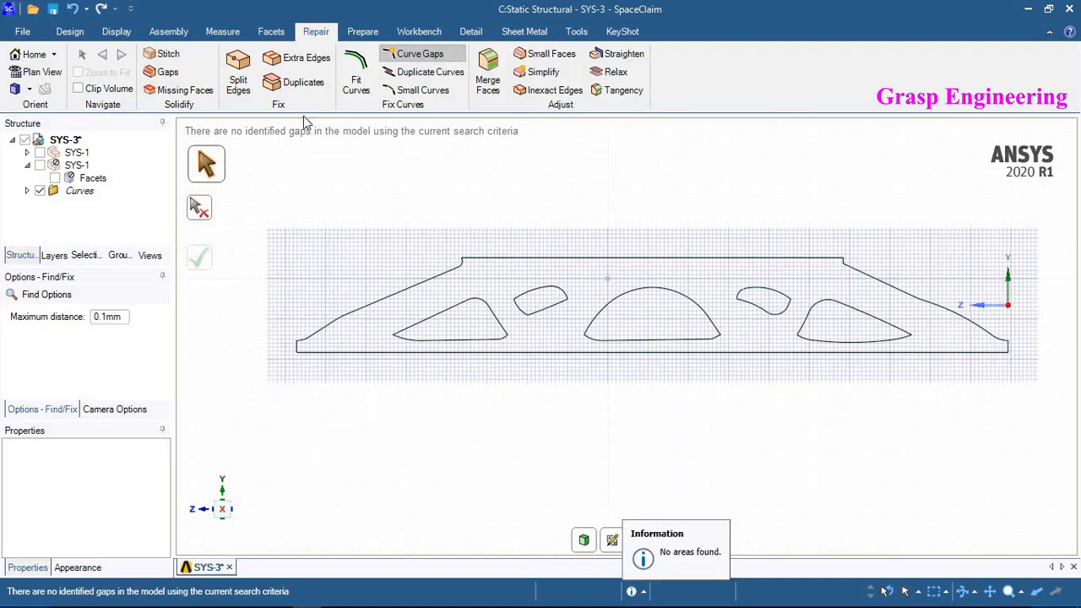
- Delete the two fitted segments along the upper-left sloped edge of the outline
{"action": "left_click", "coordinate": [70, 31]}
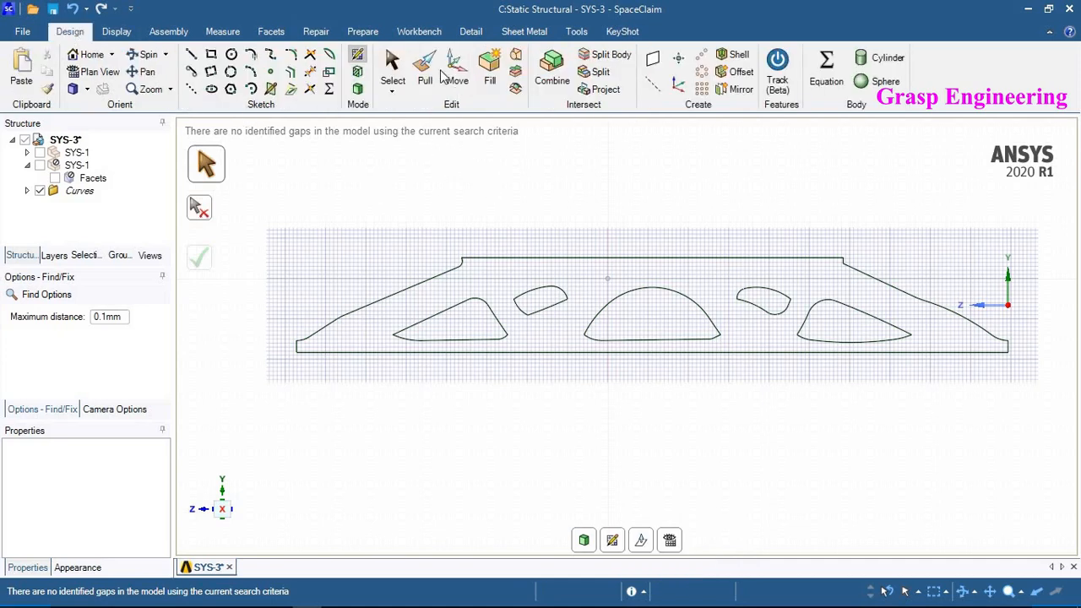
{"action": "left_click", "coordinate": [393, 67]}
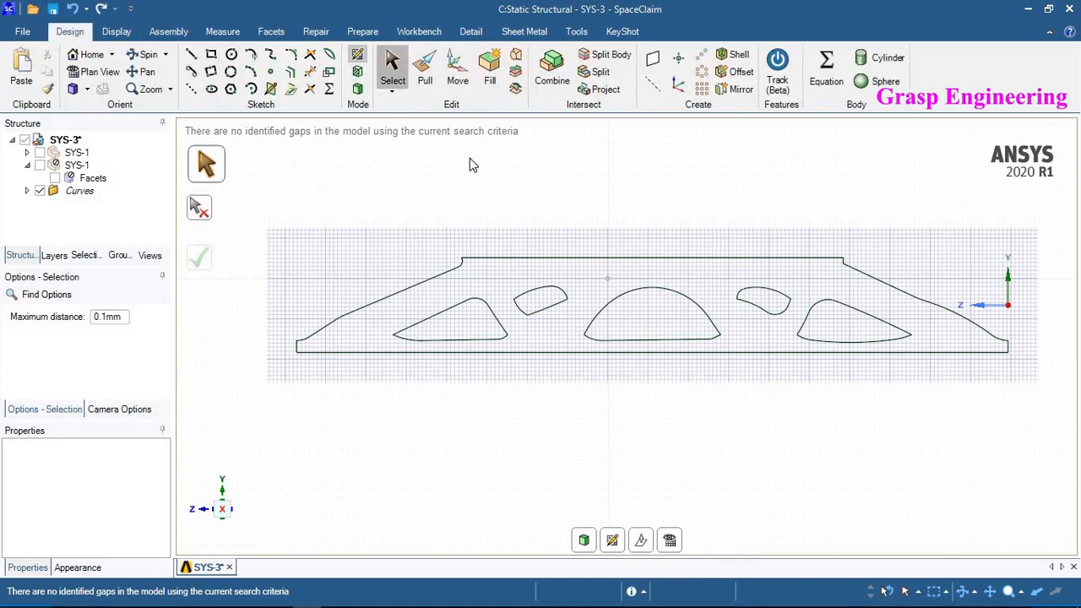
{"action": "left_click", "coordinate": [423, 282]}
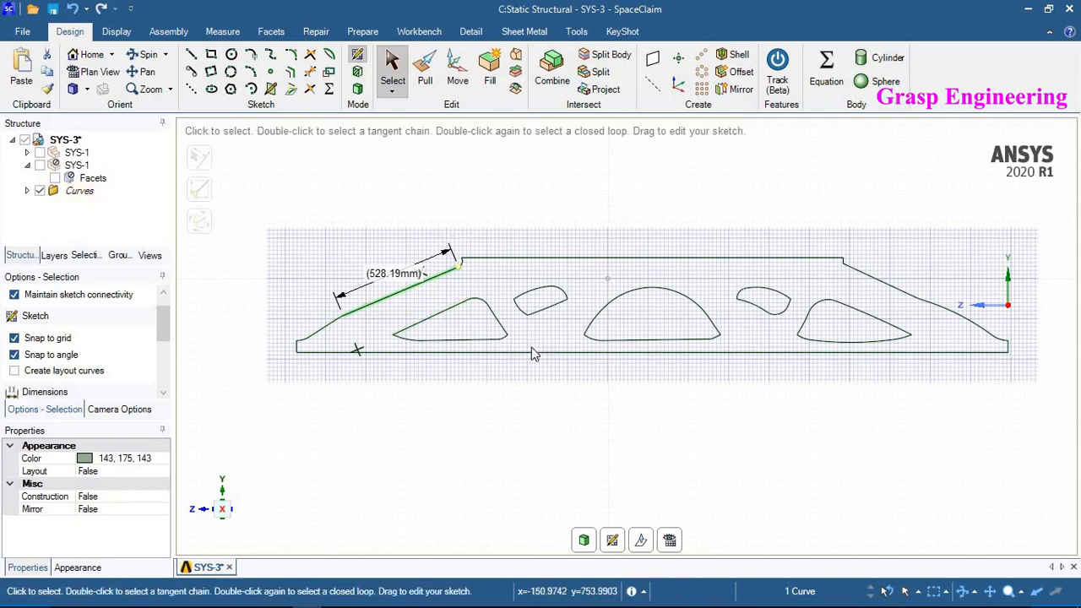
{"action": "left_click", "coordinate": [325, 327], "text": "ctrl"}
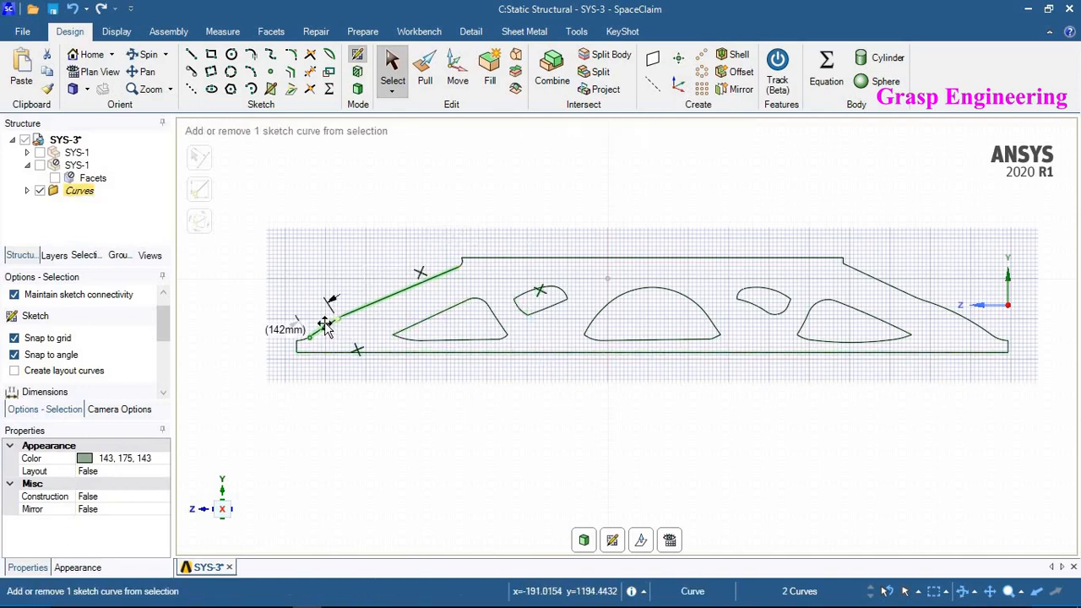
{"action": "key", "text": "Delete"}
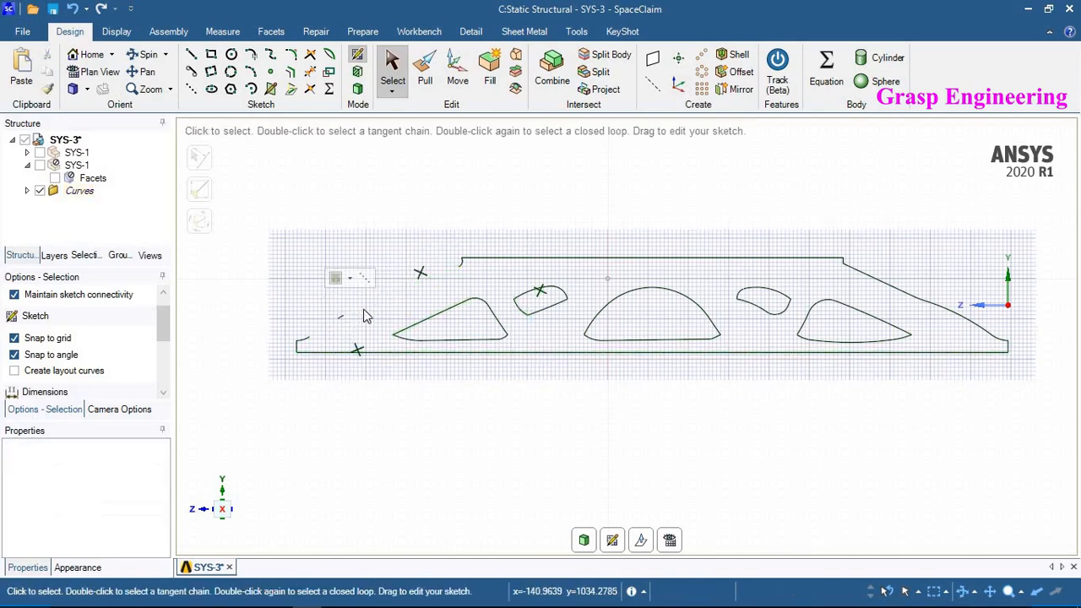
- Remove the leftover short curve piece on the upper-left slope
{"action": "left_click", "coordinate": [338, 316]}
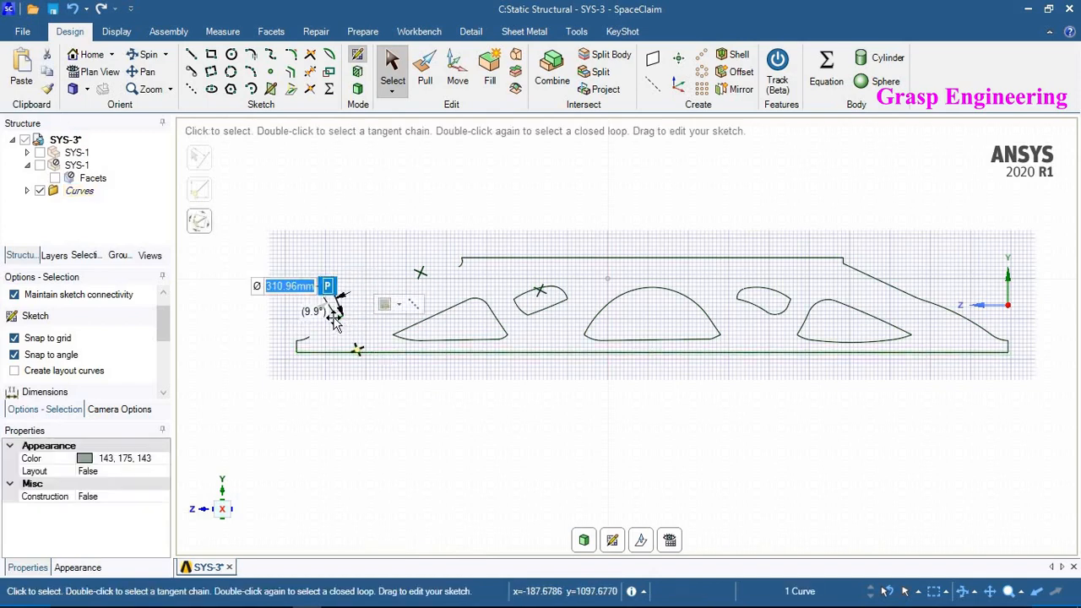
{"action": "scroll", "coordinate": [339, 317], "scroll_direction": "up", "scroll_amount": 6}
{"action": "left_click", "coordinate": [347, 312]}
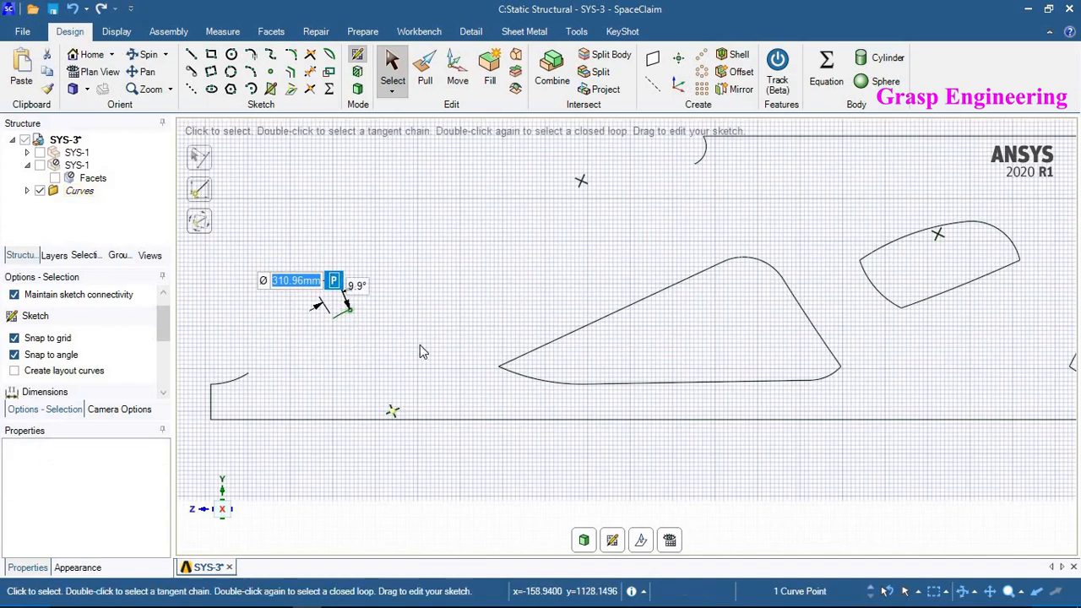
{"action": "left_click", "coordinate": [386, 397]}
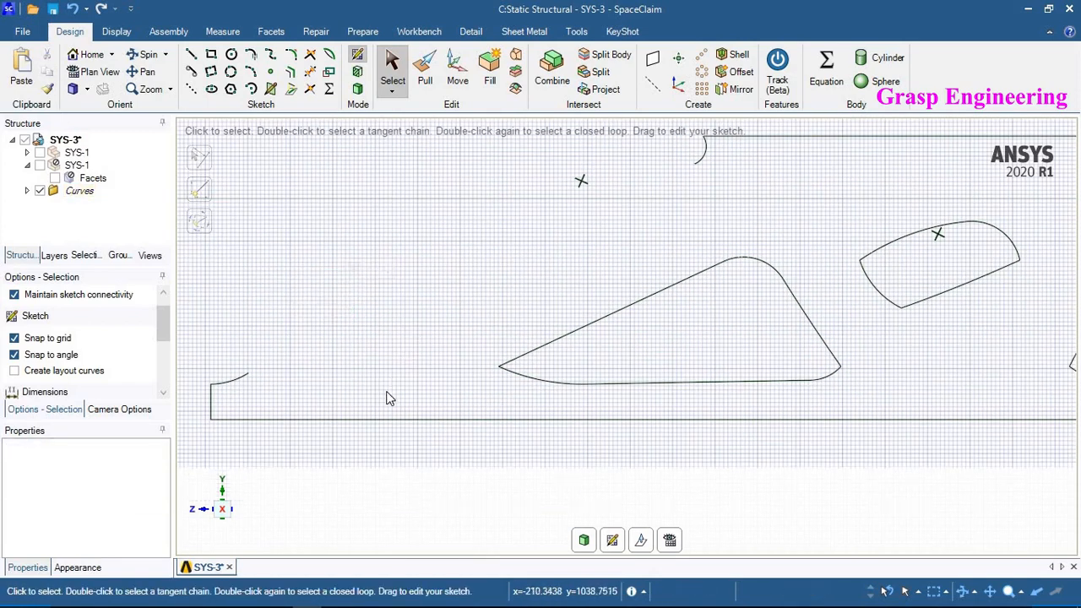
{"action": "scroll", "coordinate": [387, 392], "scroll_direction": "down", "scroll_amount": 2}
- Draw a straight line about 695 mm along the upper-left slope, from the lower step to the top edge
{"action": "left_click", "coordinate": [191, 53]}
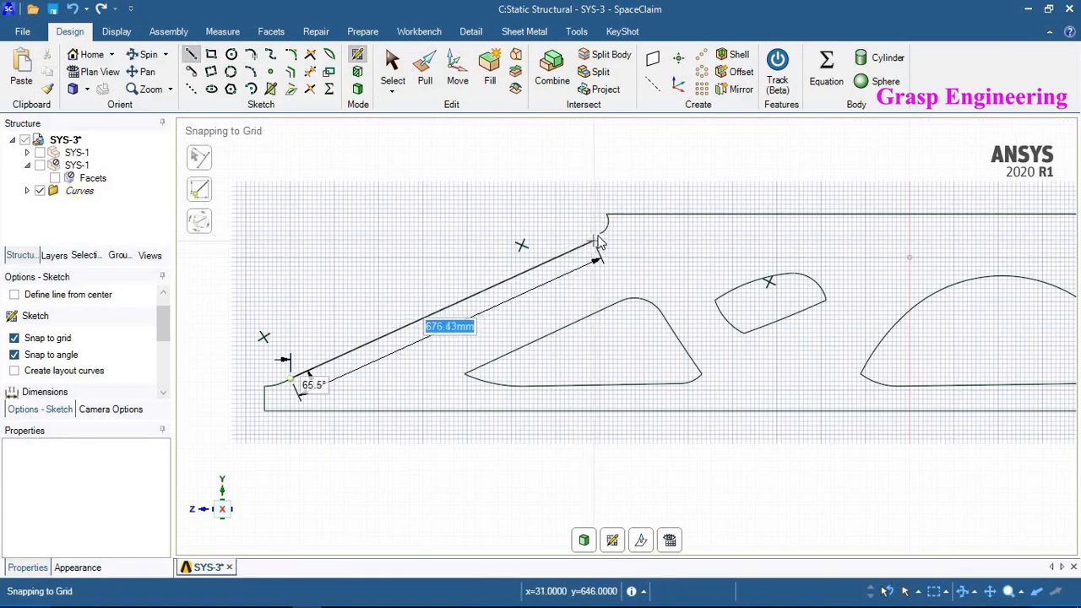
{"action": "scroll", "coordinate": [594, 242], "scroll_direction": "up", "scroll_amount": 3}
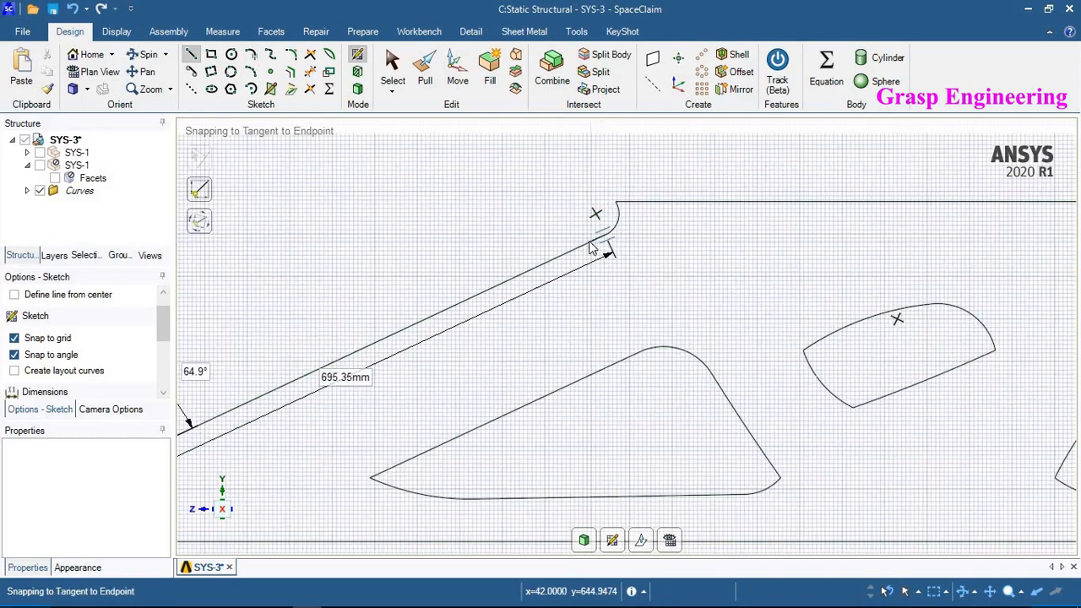
{"action": "scroll", "coordinate": [592, 245], "scroll_direction": "down", "scroll_amount": 3}
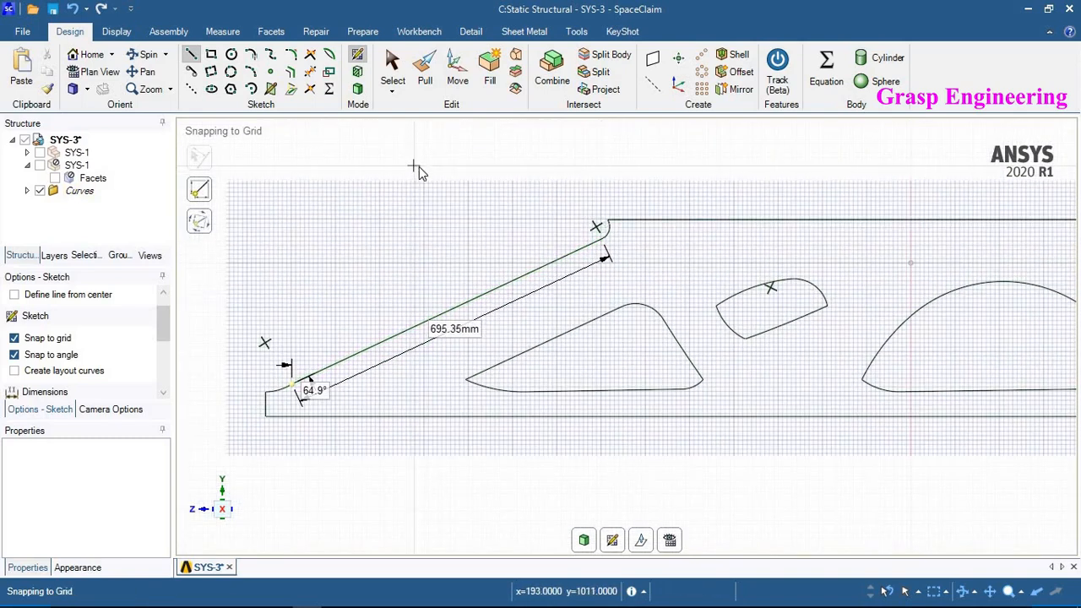
{"action": "right_click", "coordinate": [413, 167]}
{"action": "left_click", "coordinate": [397, 76]}
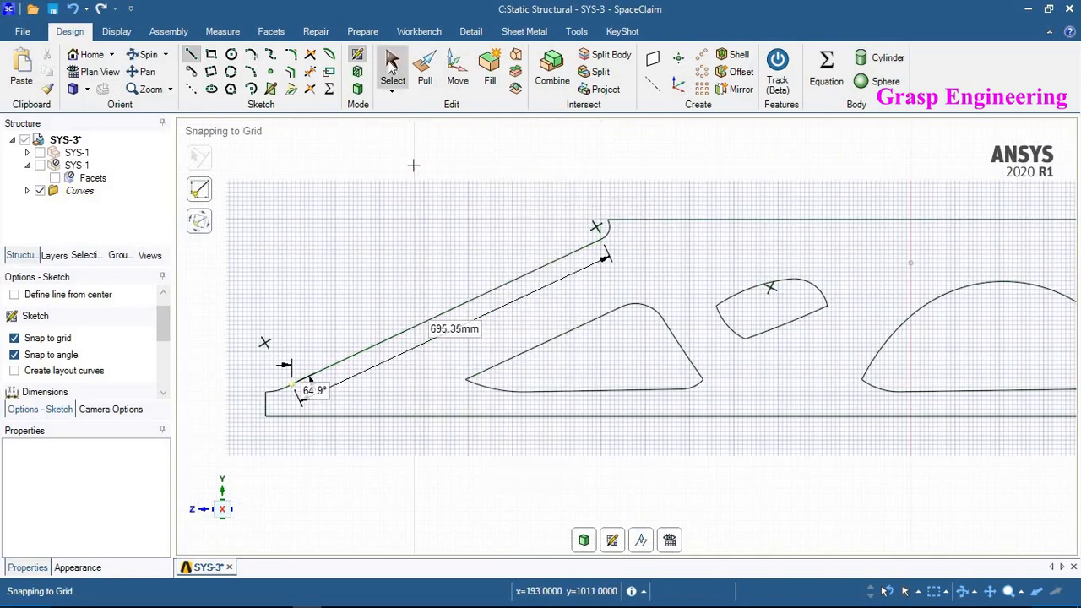
- Round the left and lower-right corners of the first cutout with sketch fillets of about 27 mm radius
{"action": "scroll", "coordinate": [462, 384], "scroll_direction": "up", "scroll_amount": 2}
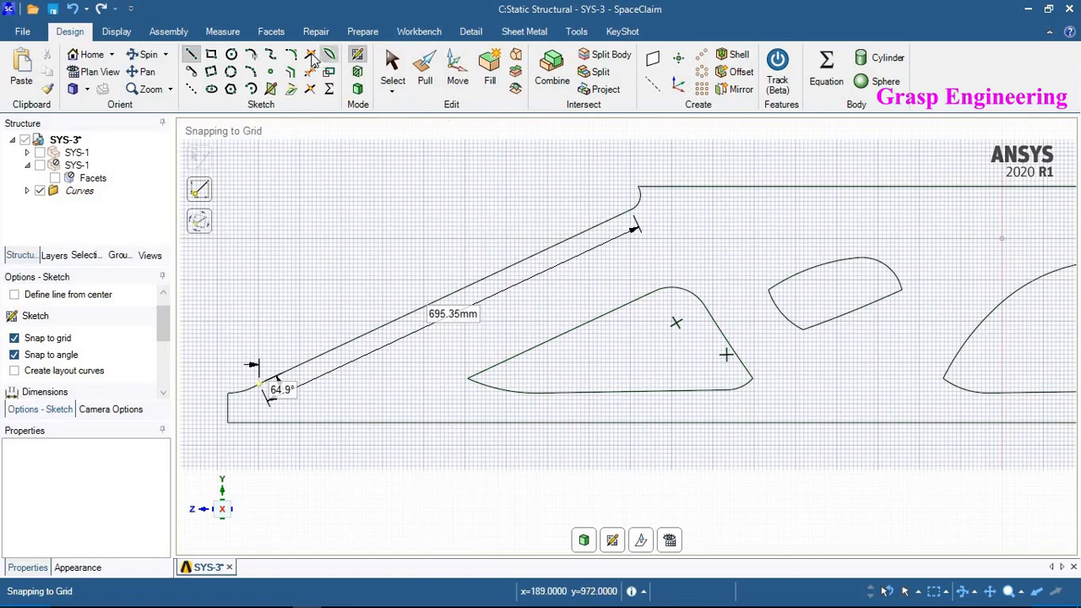
{"action": "key", "text": "Escape"}
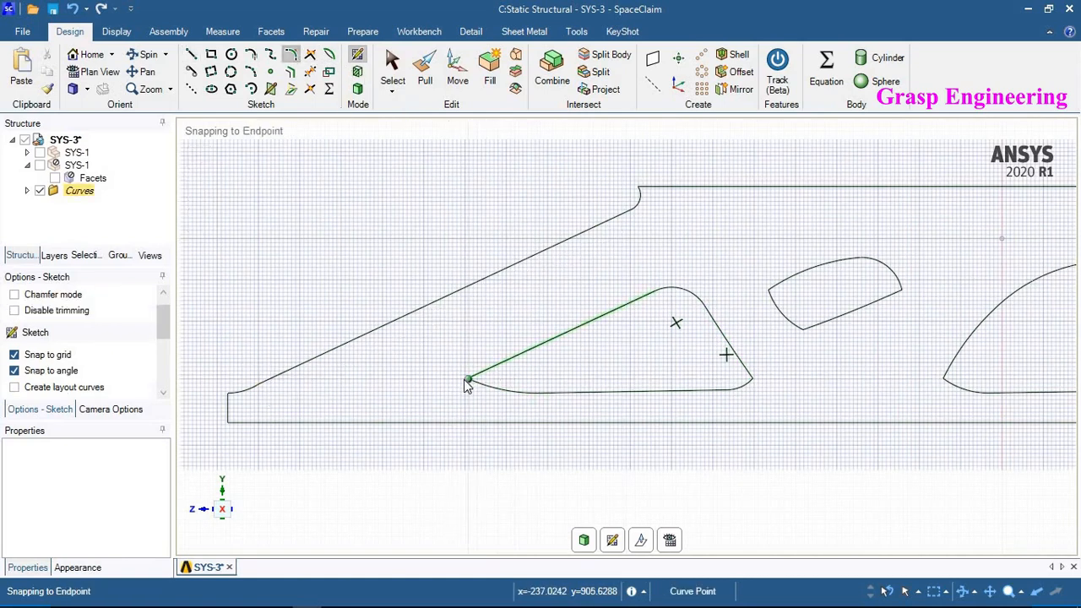
{"action": "left_click", "coordinate": [492, 385]}
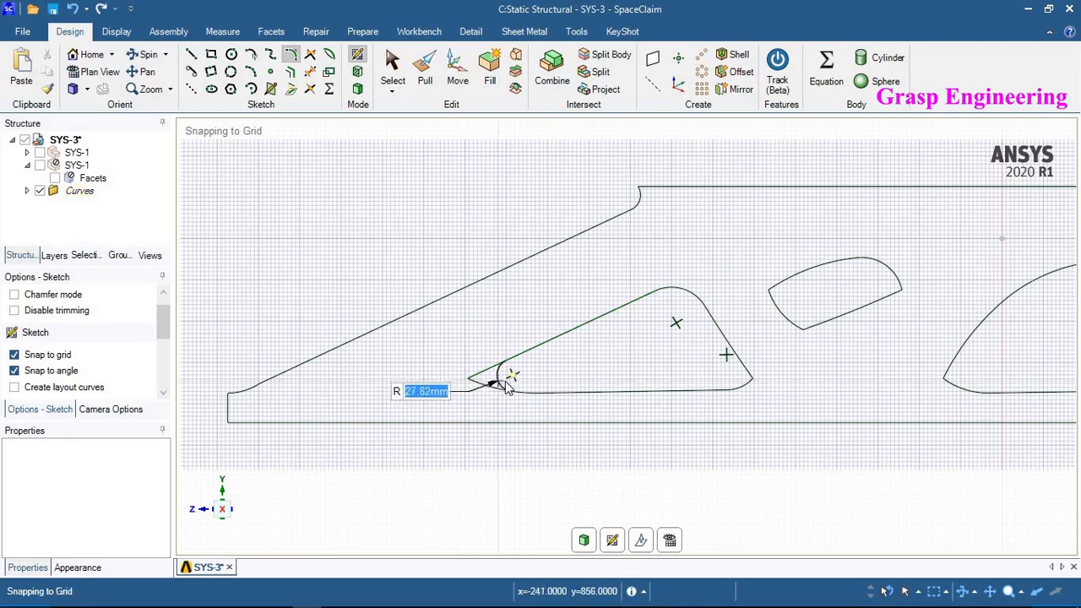
{"action": "left_click", "coordinate": [632, 410]}
{"action": "scroll", "coordinate": [755, 396], "scroll_direction": "up", "scroll_amount": 3}
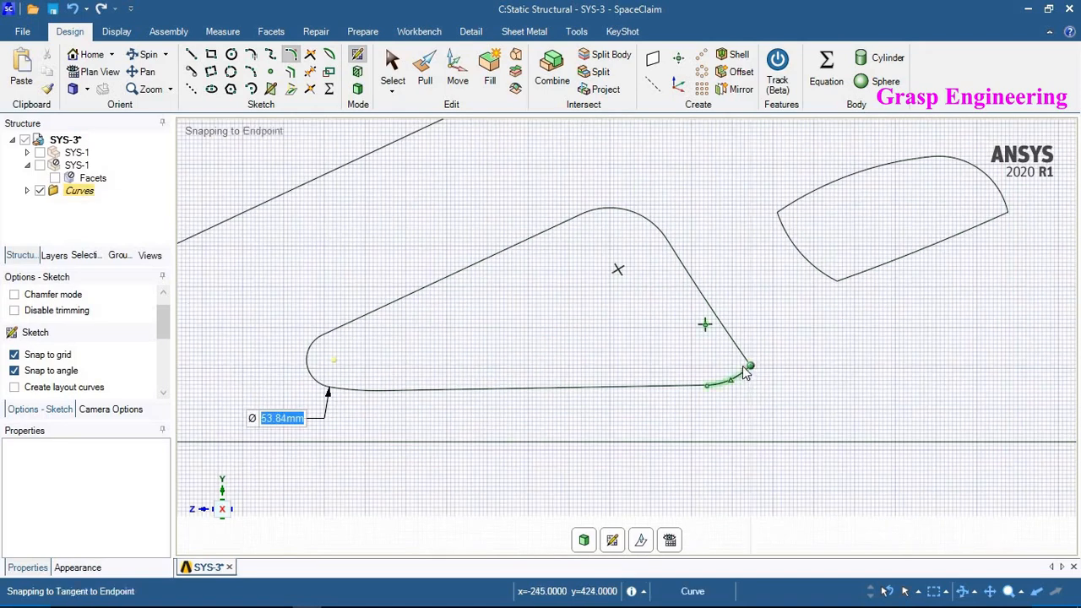
{"action": "left_click", "coordinate": [748, 366]}
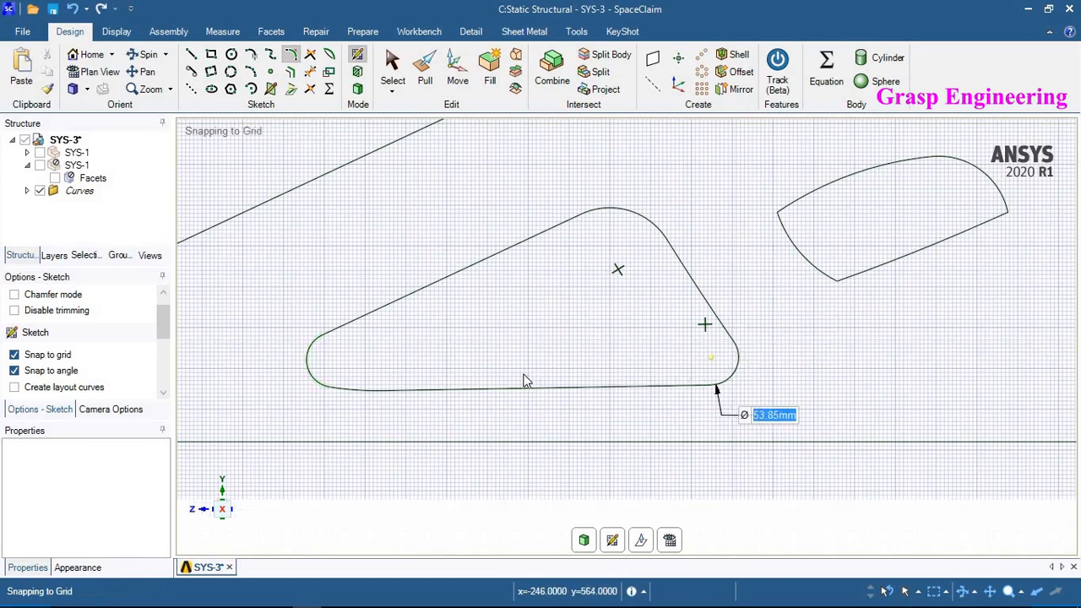
- Round the left, lower and right corners of the small slanted cutout with sketch fillets, about 16 mm and 33 mm radius on the first two
{"action": "scroll", "coordinate": [494, 374], "scroll_direction": "down", "scroll_amount": 3}
{"action": "scroll", "coordinate": [549, 333], "scroll_direction": "up", "scroll_amount": 2}
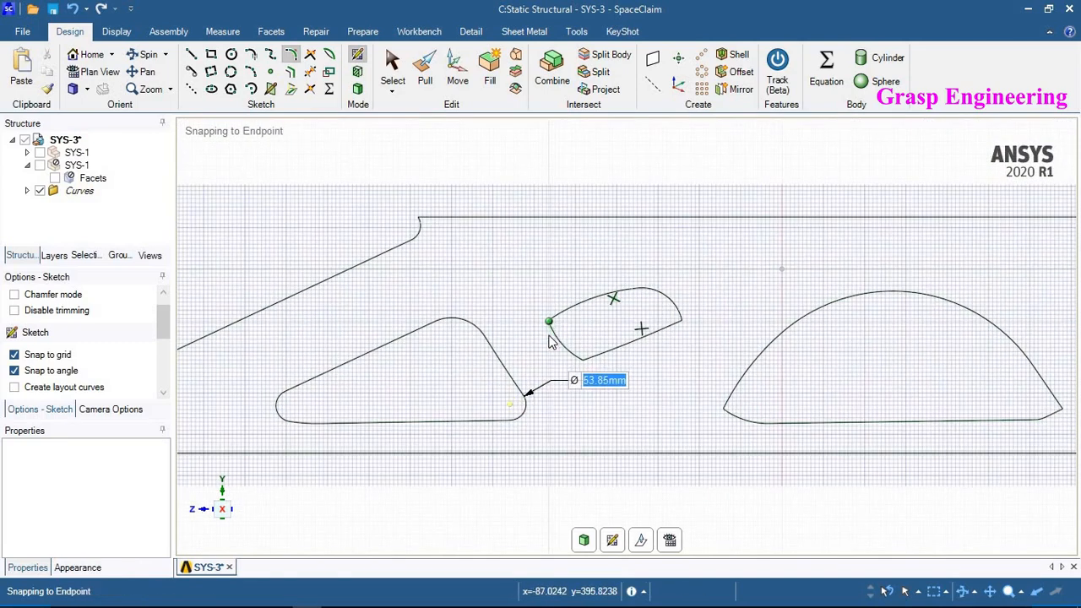
{"action": "scroll", "coordinate": [553, 324], "scroll_direction": "up", "scroll_amount": 3}
{"action": "left_click", "coordinate": [545, 322]}
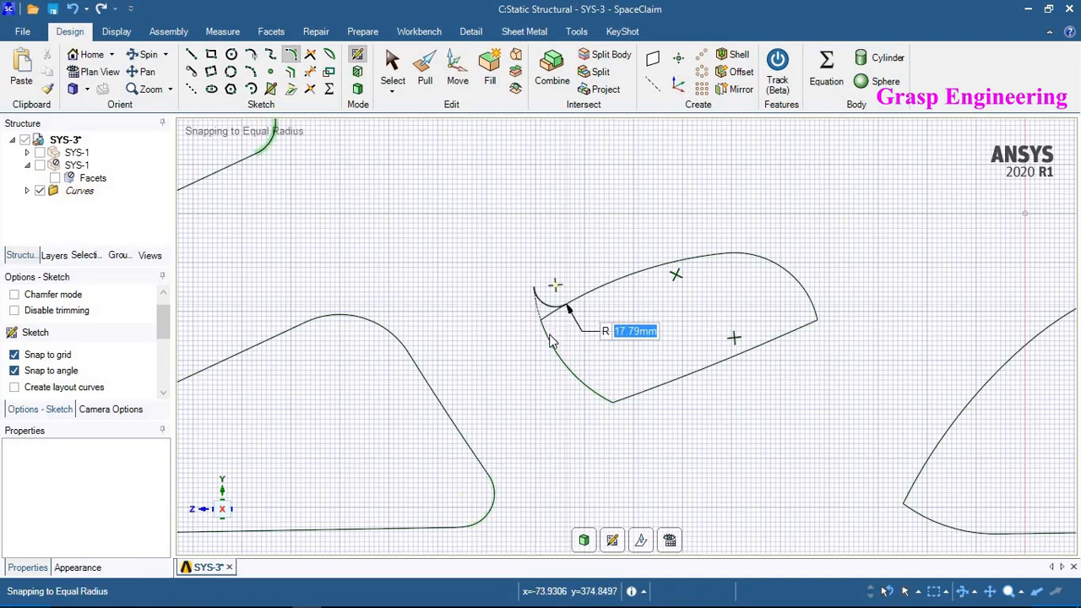
{"action": "scroll", "coordinate": [553, 321], "scroll_direction": "up", "scroll_amount": 2}
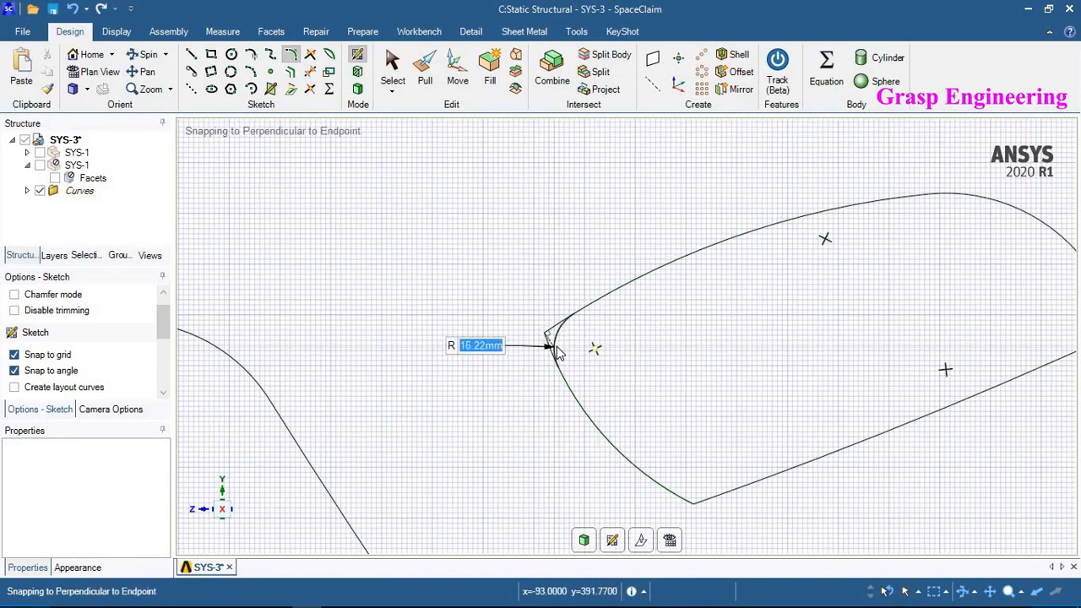
{"action": "left_click", "coordinate": [557, 353]}
{"action": "scroll", "coordinate": [560, 311], "scroll_direction": "down", "scroll_amount": 2}
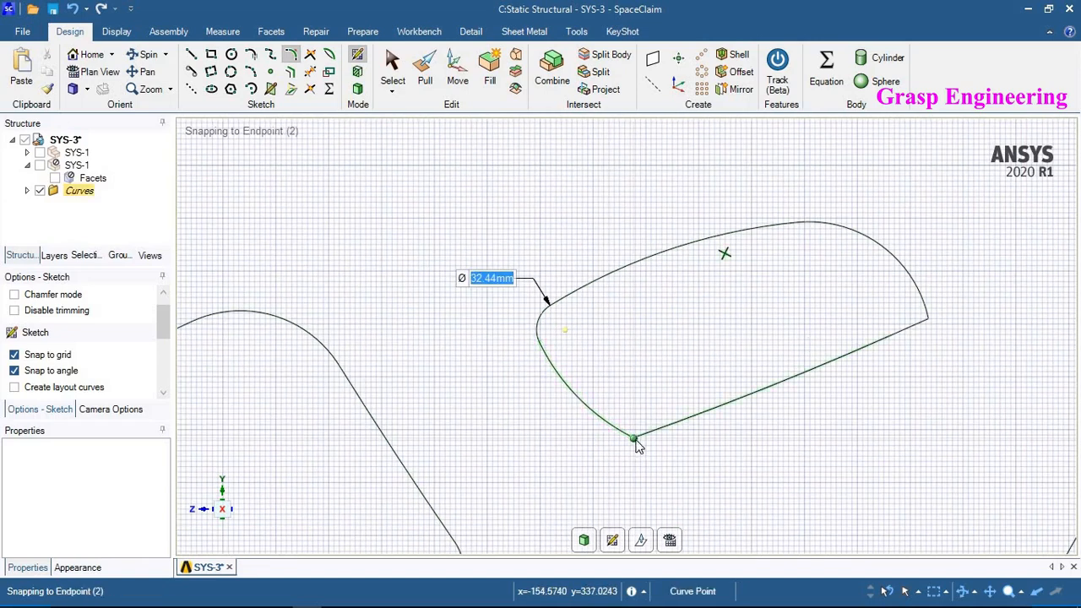
{"action": "scroll", "coordinate": [635, 443], "scroll_direction": "up", "scroll_amount": 2}
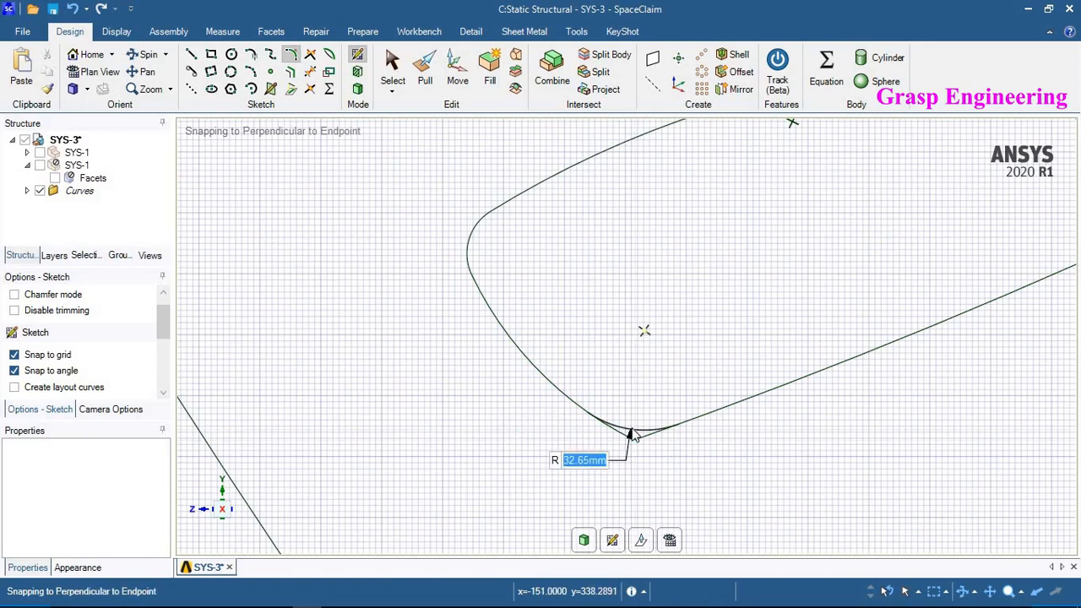
{"action": "left_click", "coordinate": [555, 424]}
{"action": "scroll", "coordinate": [558, 424], "scroll_direction": "down", "scroll_amount": 3}
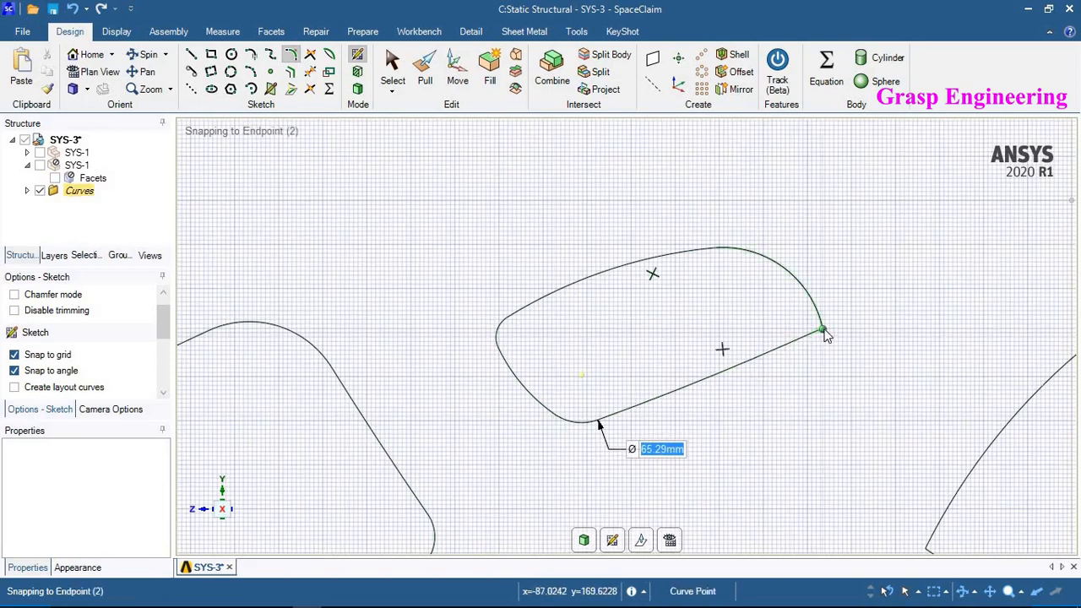
{"action": "scroll", "coordinate": [815, 333], "scroll_direction": "up", "scroll_amount": 1}
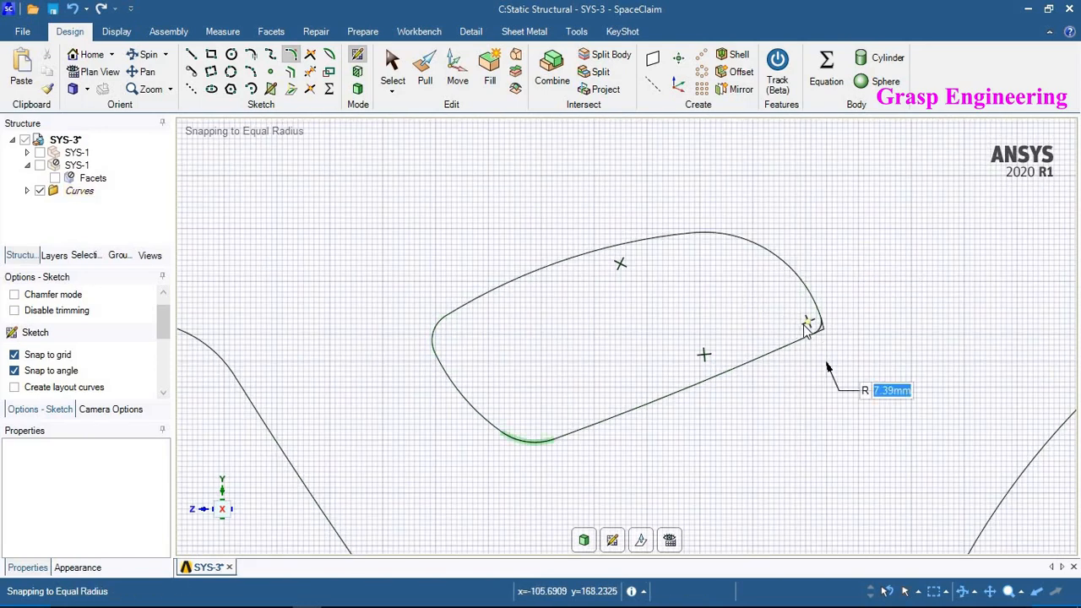
{"action": "left_click", "coordinate": [808, 329]}
{"action": "scroll", "coordinate": [504, 372], "scroll_direction": "down", "scroll_amount": 2}
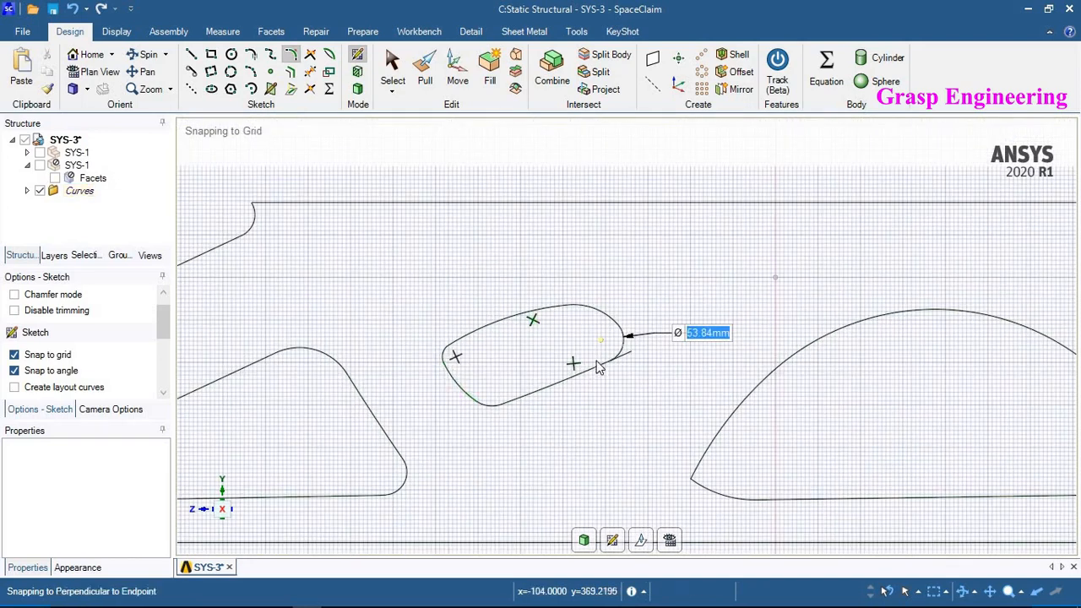
{"action": "scroll", "coordinate": [625, 355], "scroll_direction": "up", "scroll_amount": 2}
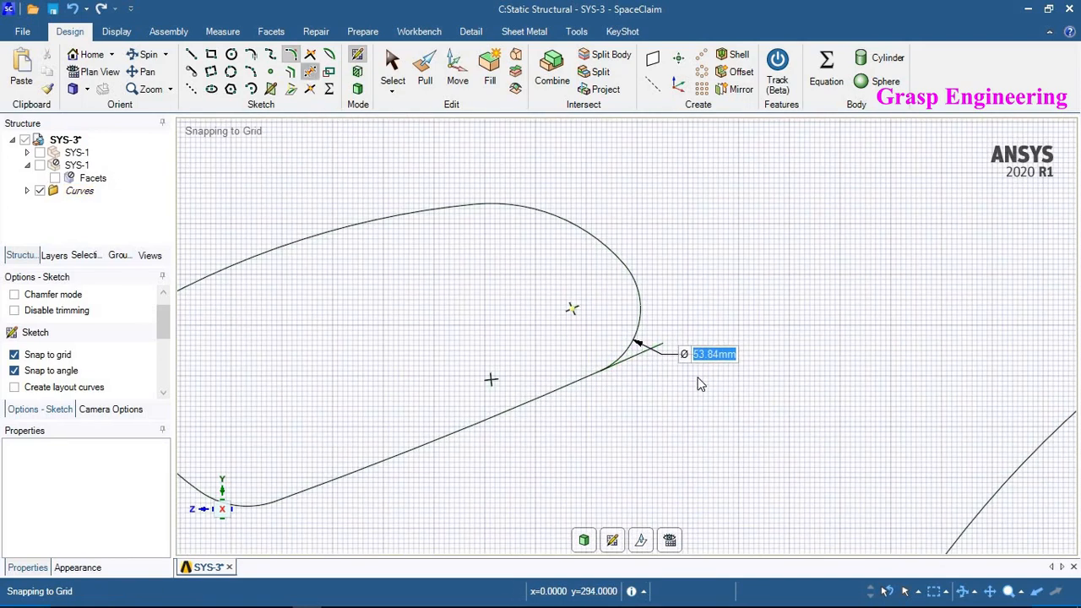
- Trim away the leftover line stub at the small slanted cutout's right corner
{"action": "key", "text": "t"}
{"action": "scroll", "coordinate": [603, 377], "scroll_direction": "up", "scroll_amount": 3}
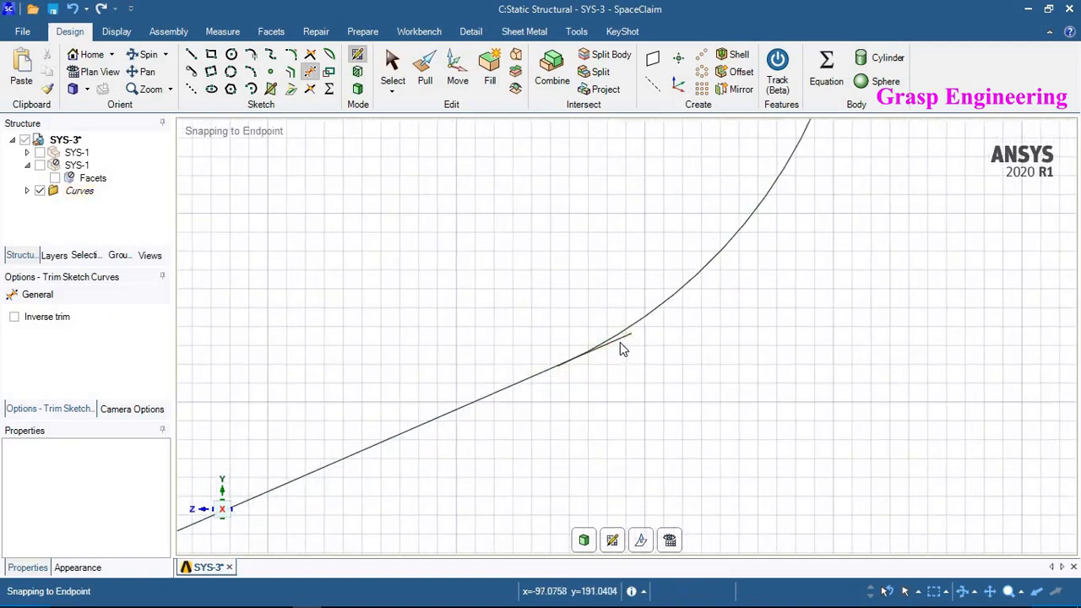
{"action": "left_click", "coordinate": [622, 338]}
{"action": "scroll", "coordinate": [515, 365], "scroll_direction": "up", "scroll_amount": 3}
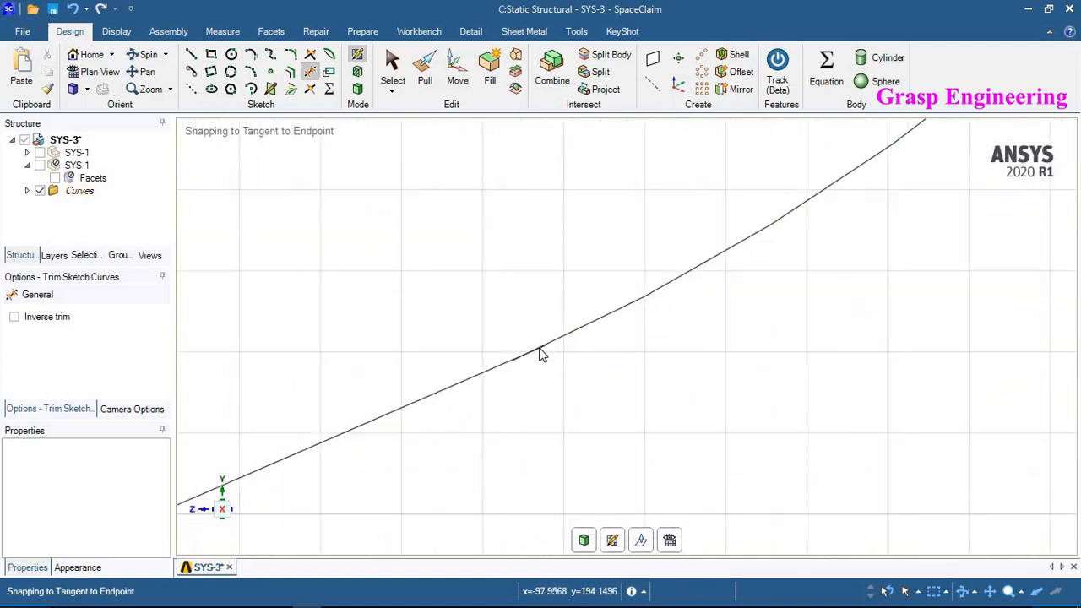
{"action": "scroll", "coordinate": [527, 357], "scroll_direction": "up", "scroll_amount": 3}
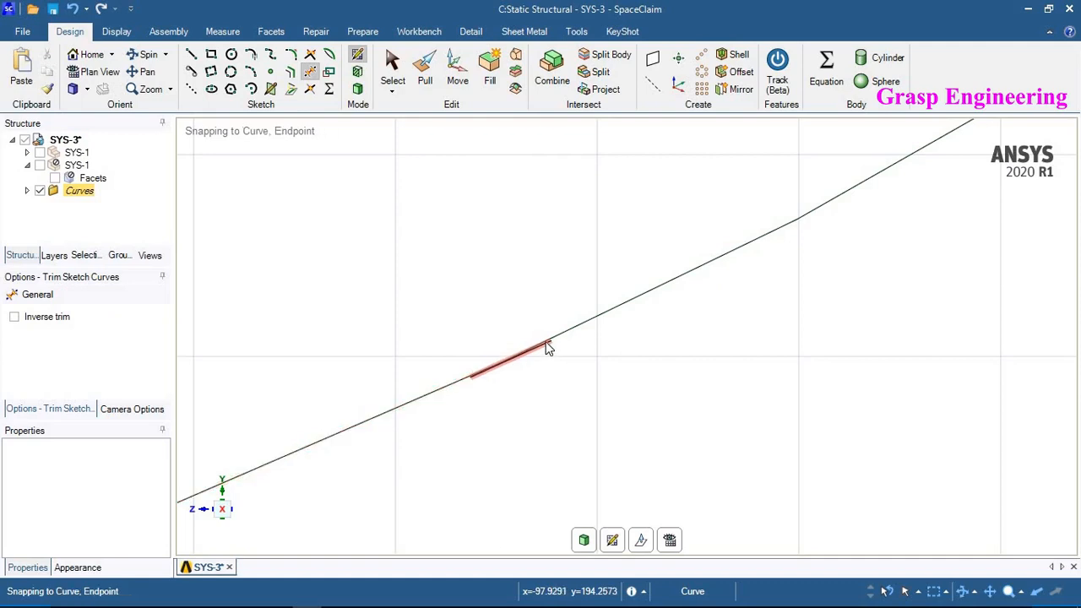
{"action": "scroll", "coordinate": [587, 382], "scroll_direction": "down", "scroll_amount": 5}
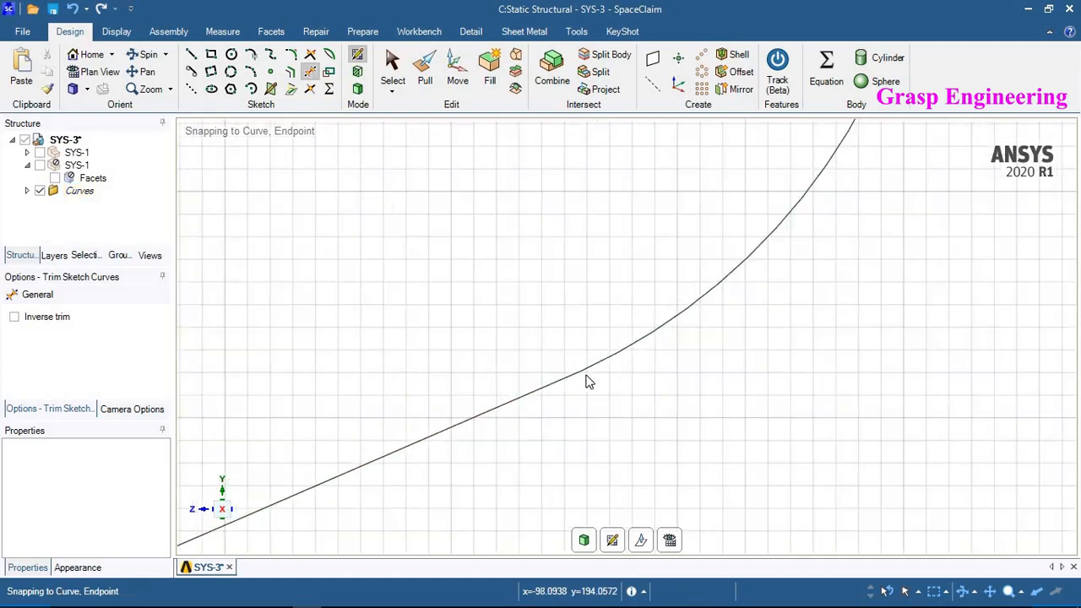
{"action": "scroll", "coordinate": [427, 310], "scroll_direction": "down", "scroll_amount": 5}
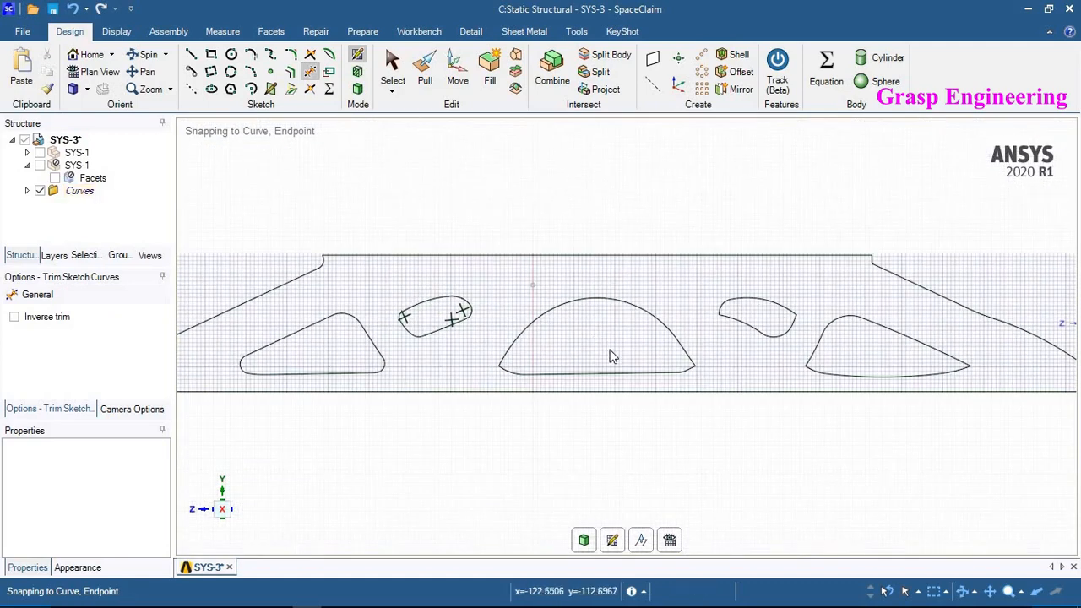
- Fillet the two lower corners of the dome-shaped cutout, about 50 mm radius on the left and 29 mm on the right
{"action": "scroll", "coordinate": [613, 357], "scroll_direction": "up", "scroll_amount": 2}
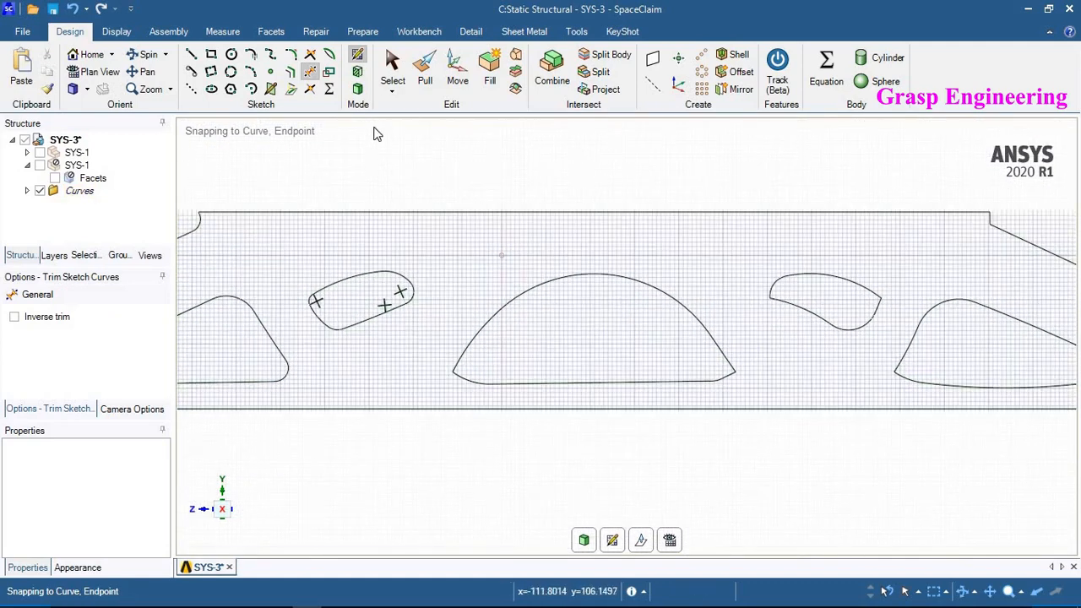
{"action": "left_click", "coordinate": [289, 56]}
{"action": "scroll", "coordinate": [462, 382], "scroll_direction": "up", "scroll_amount": 4}
{"action": "left_click", "coordinate": [443, 362]}
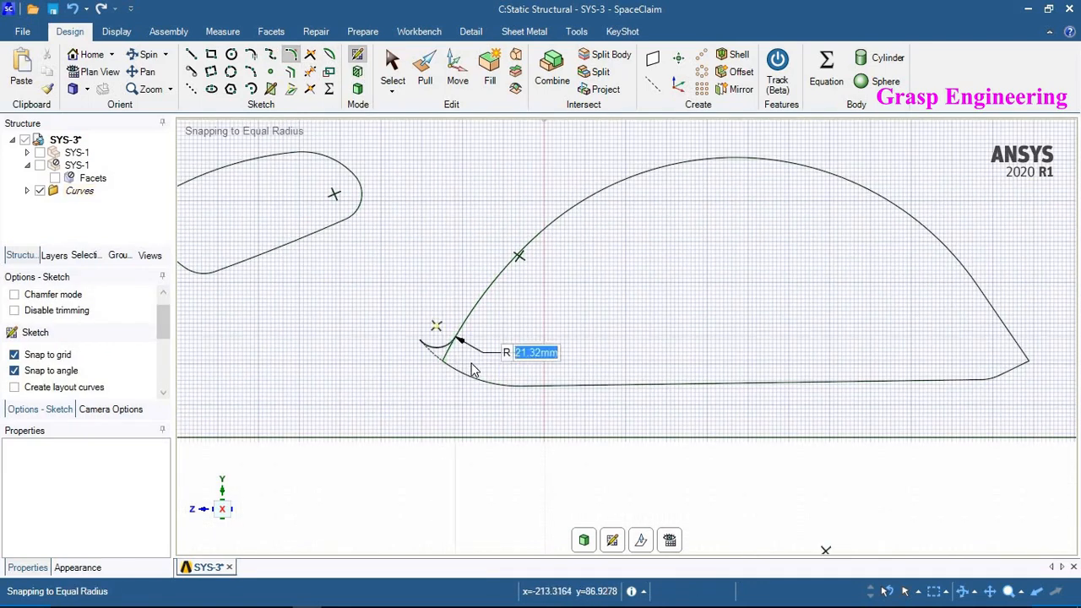
{"action": "scroll", "coordinate": [473, 346], "scroll_direction": "up", "scroll_amount": 3}
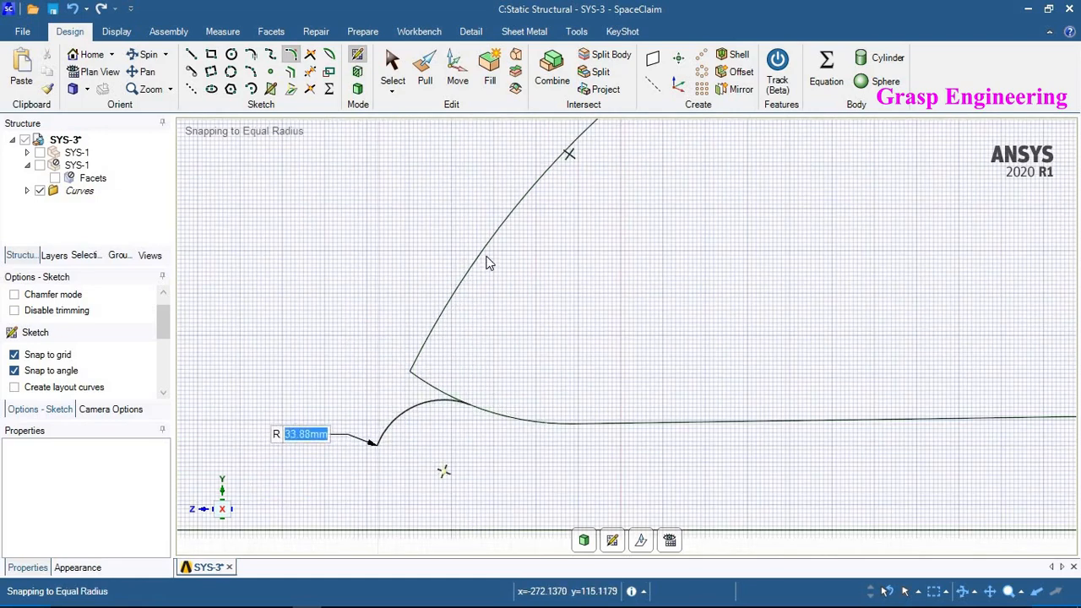
{"action": "left_click", "coordinate": [469, 362]}
{"action": "scroll", "coordinate": [358, 371], "scroll_direction": "down", "scroll_amount": 3}
{"action": "scroll", "coordinate": [440, 360], "scroll_direction": "down", "scroll_amount": 2}
{"action": "scroll", "coordinate": [772, 365], "scroll_direction": "up", "scroll_amount": 4}
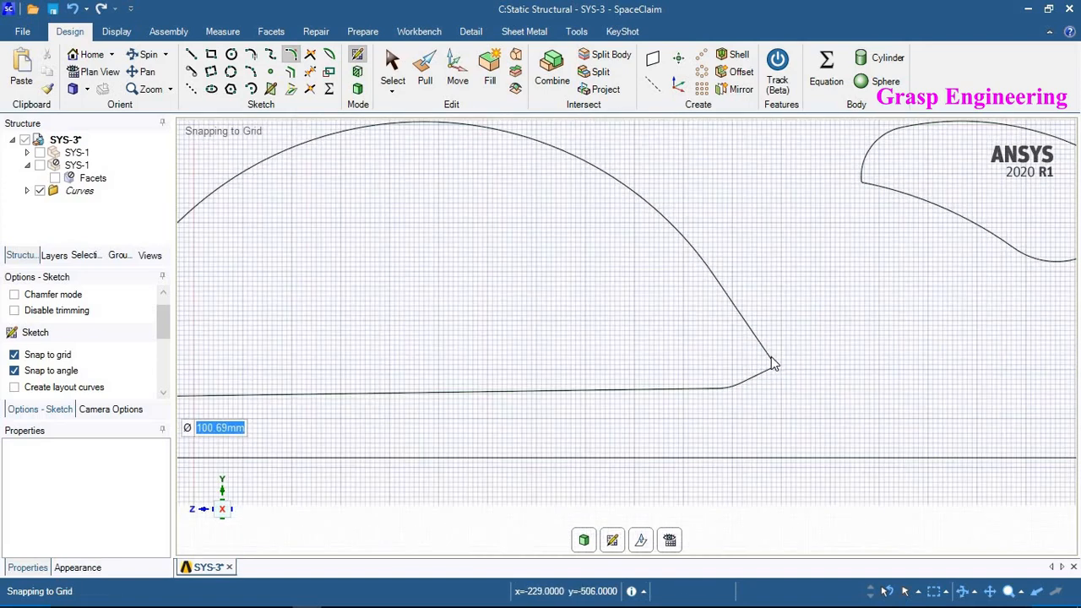
{"action": "left_click", "coordinate": [748, 372]}
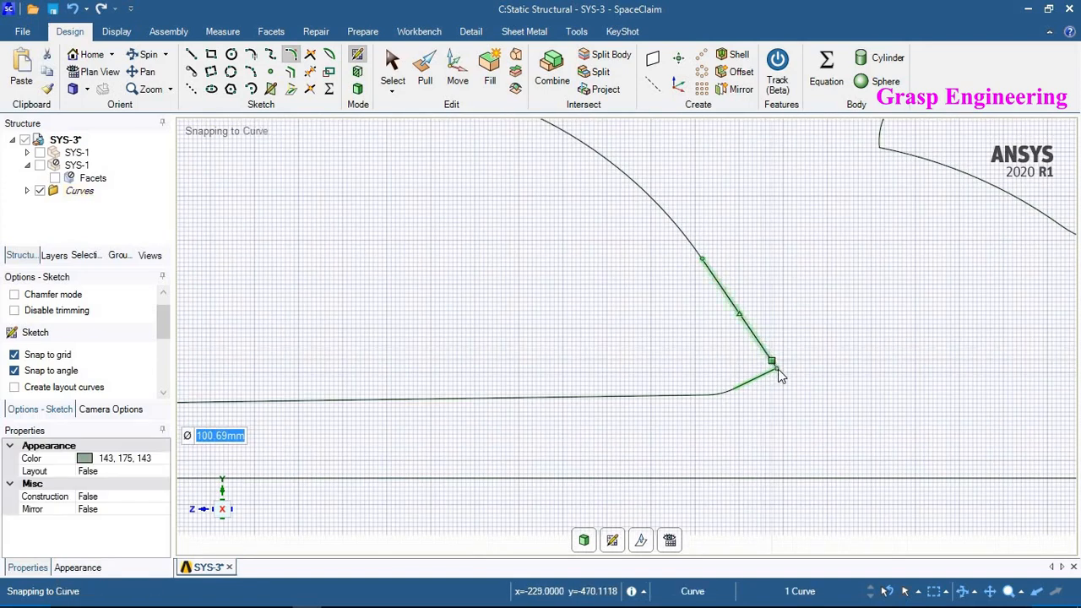
{"action": "scroll", "coordinate": [776, 369], "scroll_direction": "up", "scroll_amount": 2}
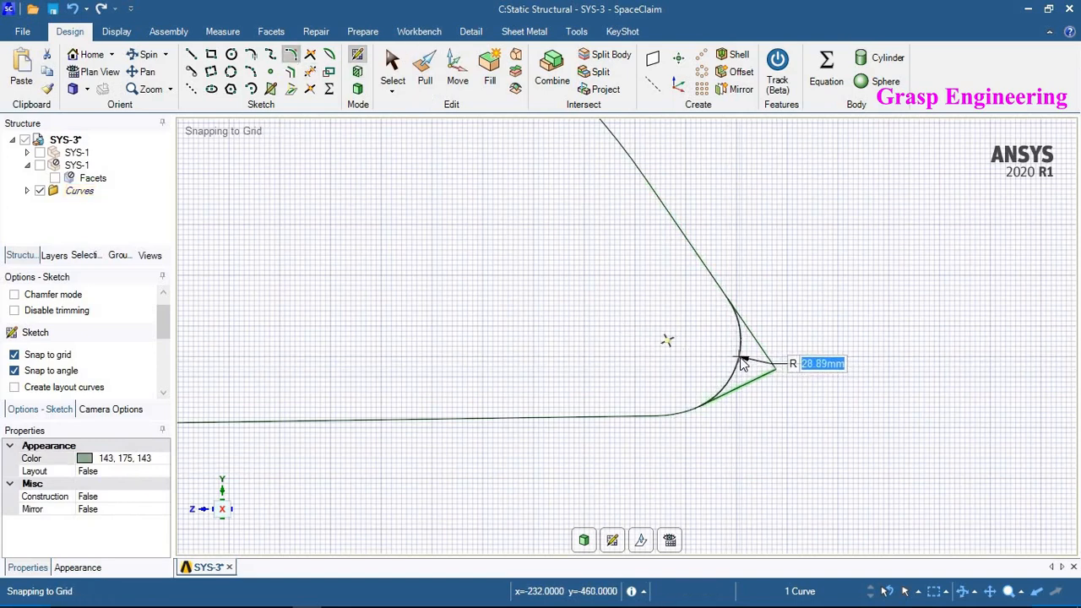
{"action": "left_click", "coordinate": [859, 368]}
{"action": "scroll", "coordinate": [709, 414], "scroll_direction": "down", "scroll_amount": 5}
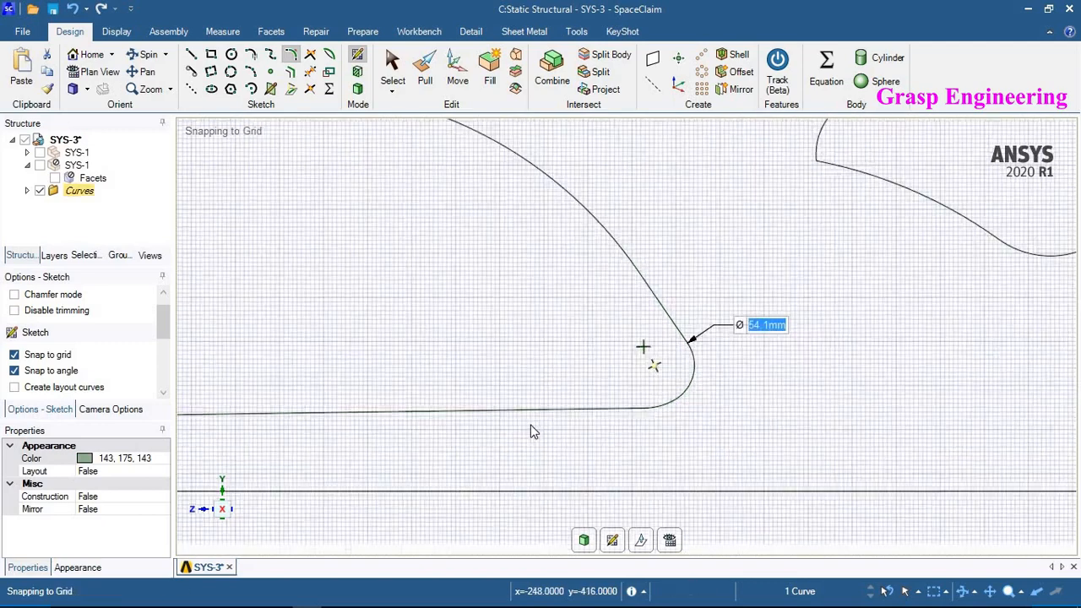
- Round the right and left corners of the kidney-shaped fourth cutout with sketch fillets, about 16 mm on the left
{"action": "scroll", "coordinate": [749, 334], "scroll_direction": "up", "scroll_amount": 5}
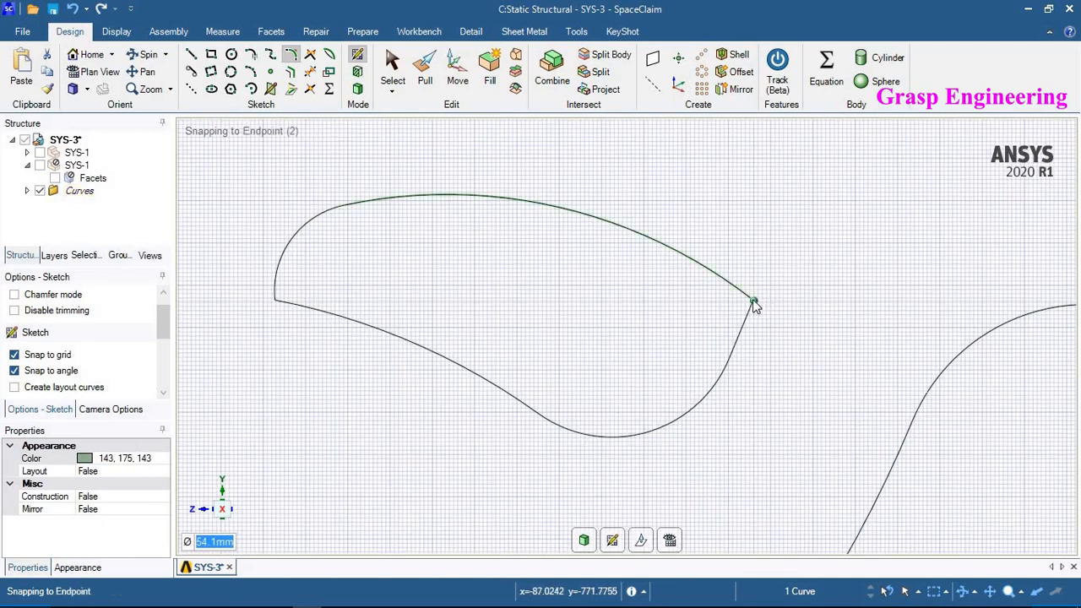
{"action": "scroll", "coordinate": [744, 303], "scroll_direction": "up", "scroll_amount": 3}
{"action": "left_click", "coordinate": [753, 301]}
{"action": "left_click", "coordinate": [732, 307]}
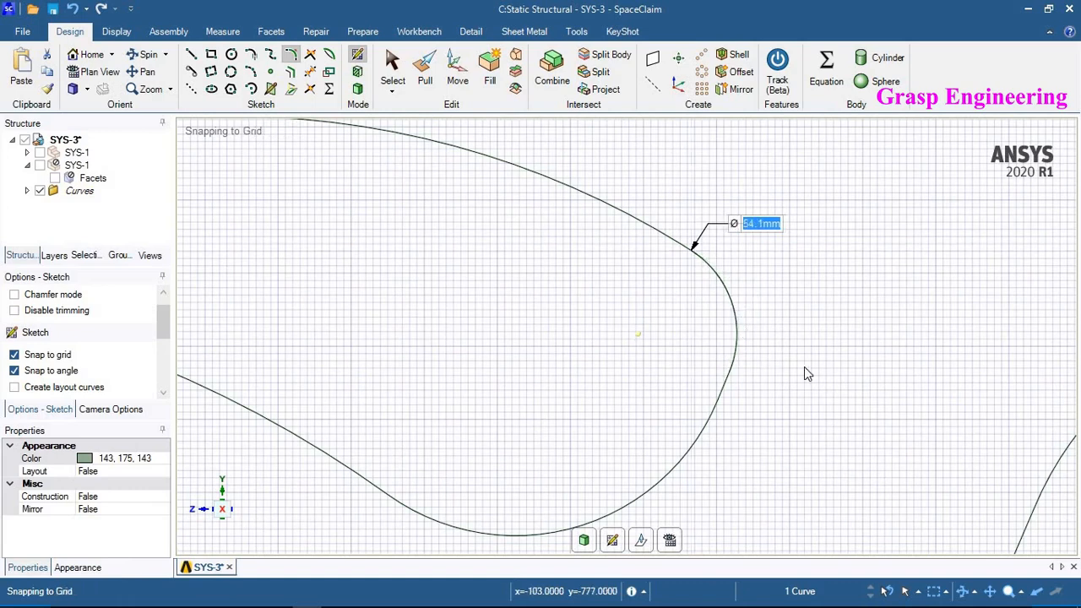
{"action": "scroll", "coordinate": [804, 367], "scroll_direction": "down", "scroll_amount": 4}
{"action": "left_click", "coordinate": [385, 333]}
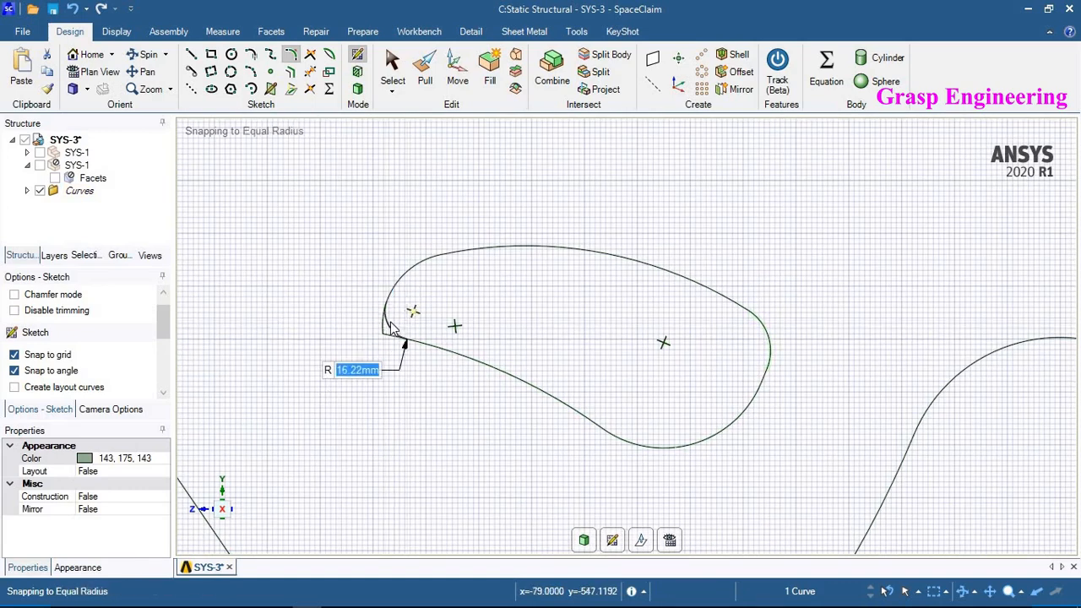
{"action": "left_click", "coordinate": [316, 323]}
{"action": "scroll", "coordinate": [319, 323], "scroll_direction": "down", "scroll_amount": 7}
{"action": "scroll", "coordinate": [731, 417], "scroll_direction": "up", "scroll_amount": 4}
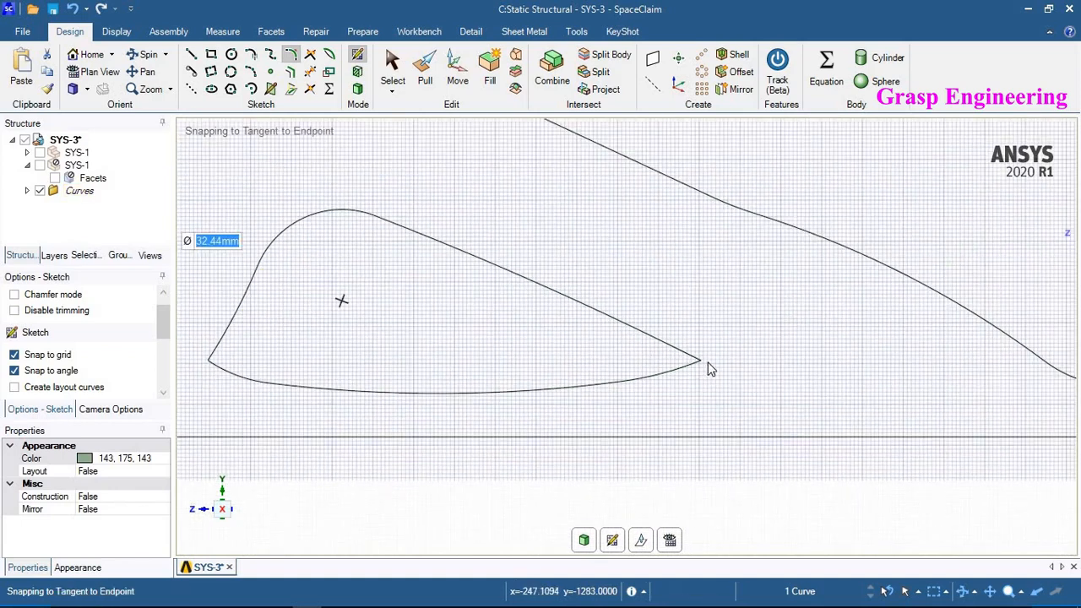
- Fillet the right tip and left corner of the fifth cutout, about 27 mm and 20 mm radius
{"action": "left_click", "coordinate": [700, 363]}
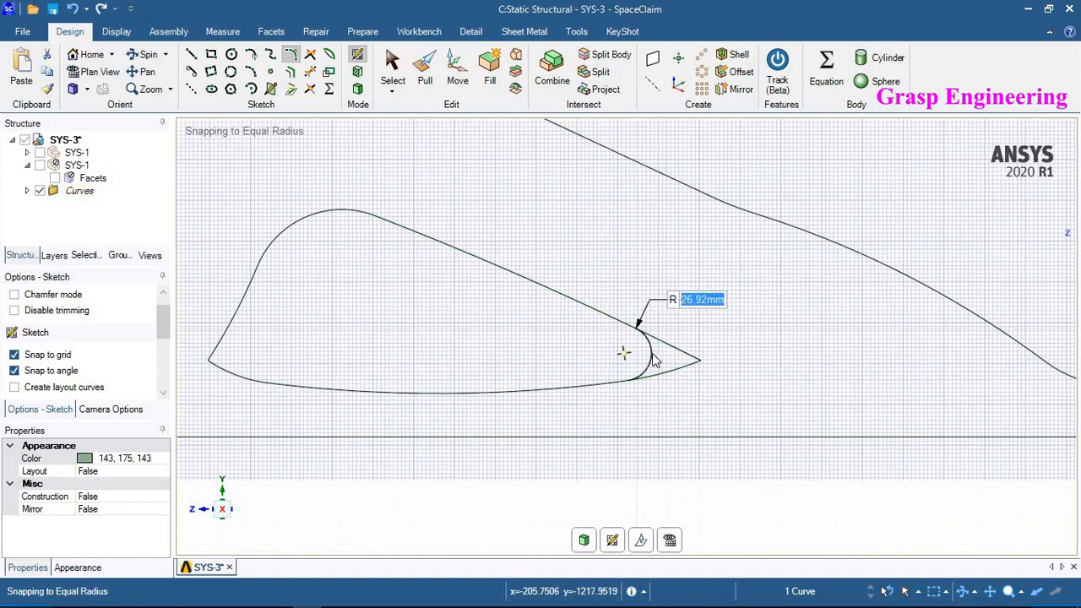
{"action": "left_click", "coordinate": [744, 367]}
{"action": "scroll", "coordinate": [744, 366], "scroll_direction": "down", "scroll_amount": 3}
{"action": "scroll", "coordinate": [377, 366], "scroll_direction": "up", "scroll_amount": 3}
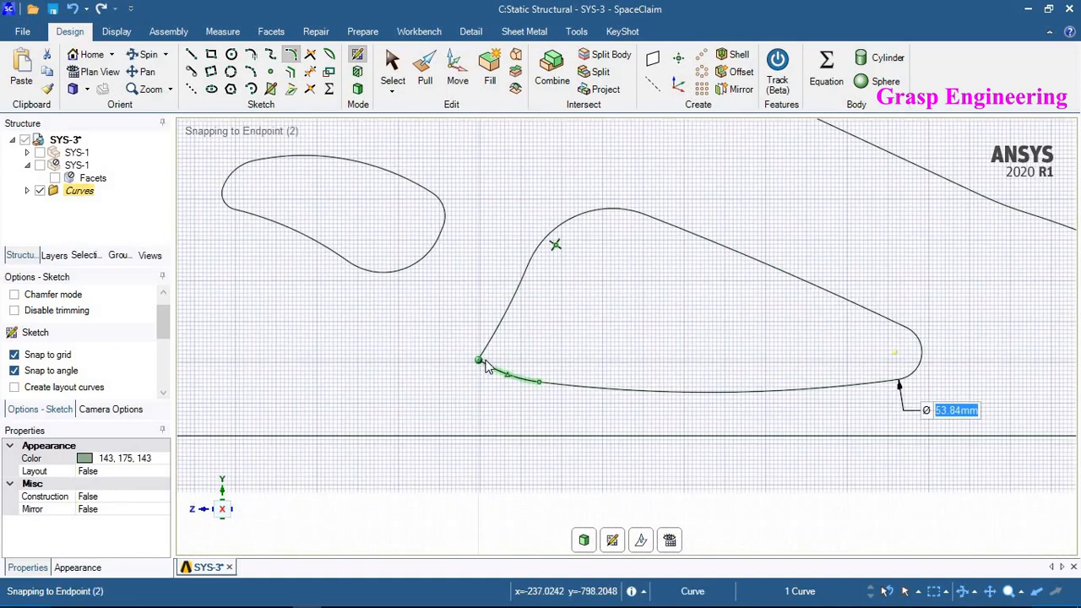
{"action": "left_click", "coordinate": [483, 361]}
{"action": "scroll", "coordinate": [498, 357], "scroll_direction": "up", "scroll_amount": 3}
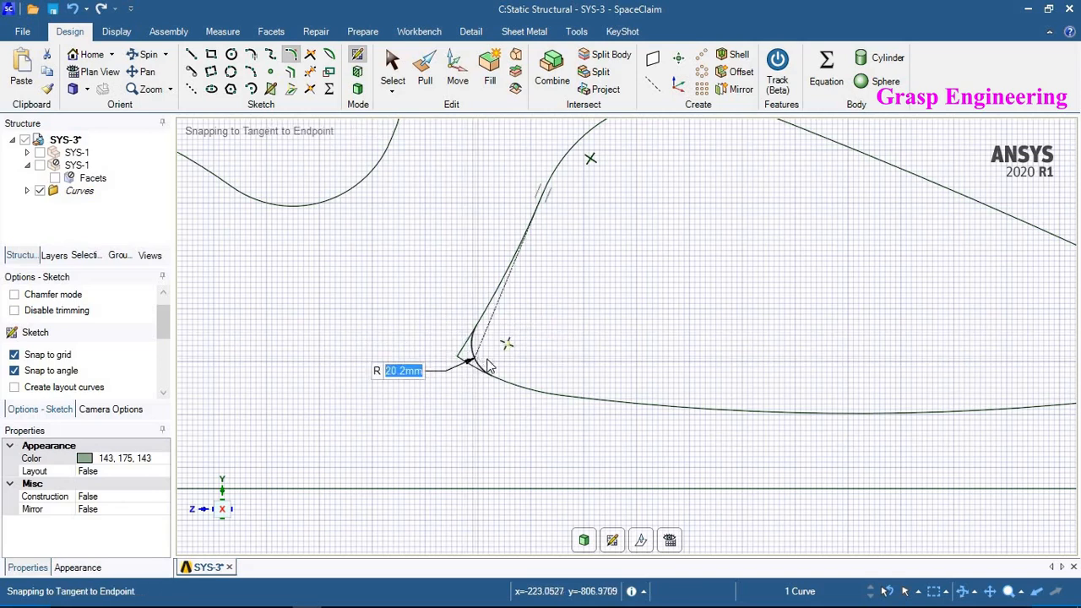
{"action": "left_click", "coordinate": [475, 365]}
{"action": "scroll", "coordinate": [557, 414], "scroll_direction": "down", "scroll_amount": 2}
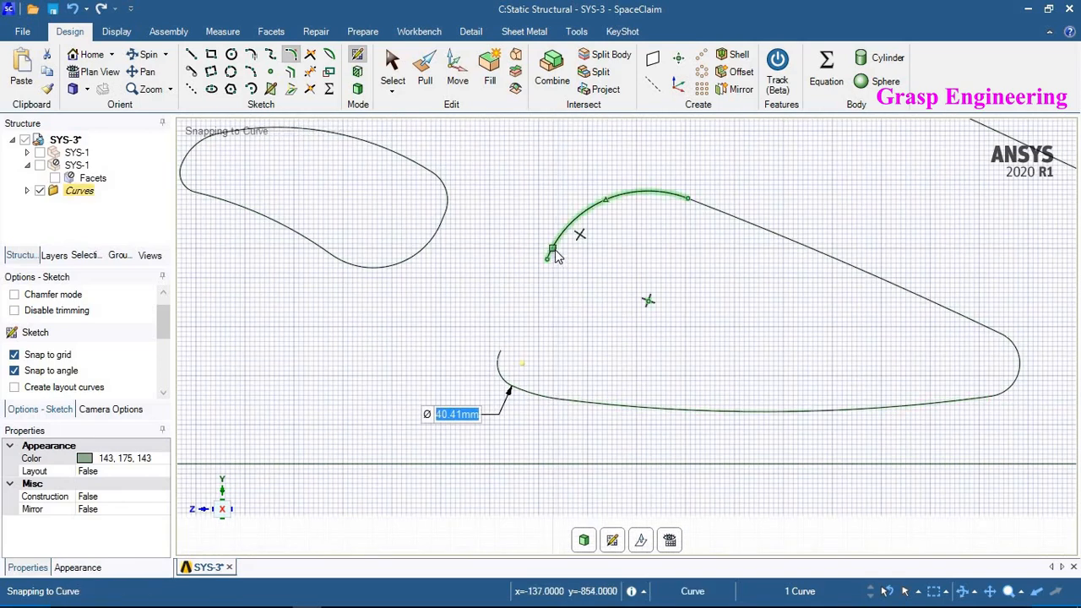
- Draw a straight line about 84 mm long closing the gap on the fifth cutout's left side
{"action": "scroll", "coordinate": [523, 358], "scroll_direction": "up", "scroll_amount": 2}
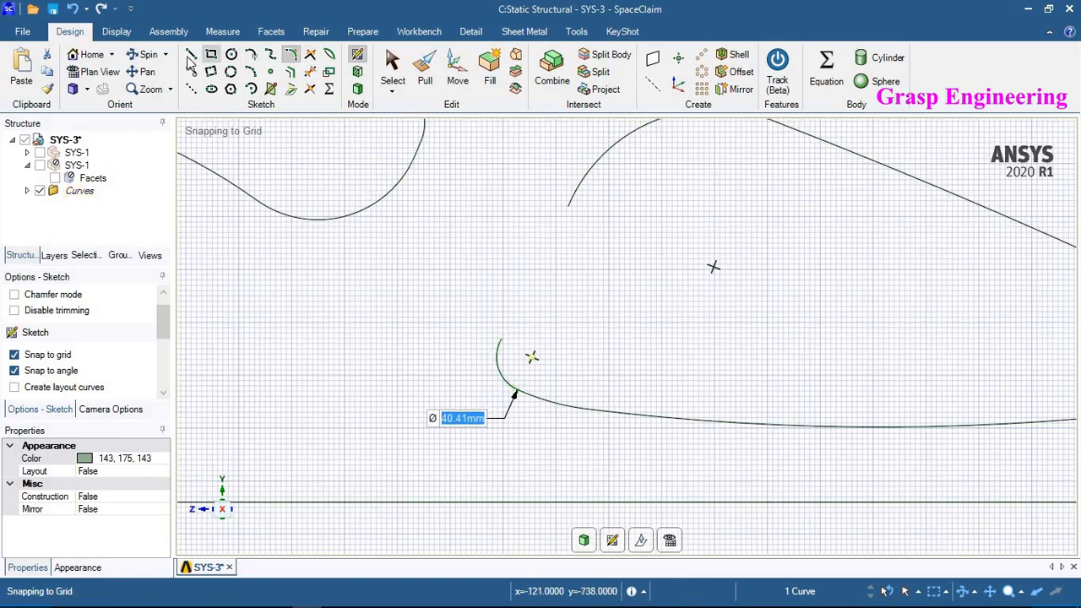
{"action": "key", "text": "l"}
{"action": "left_click", "coordinate": [501, 338]}
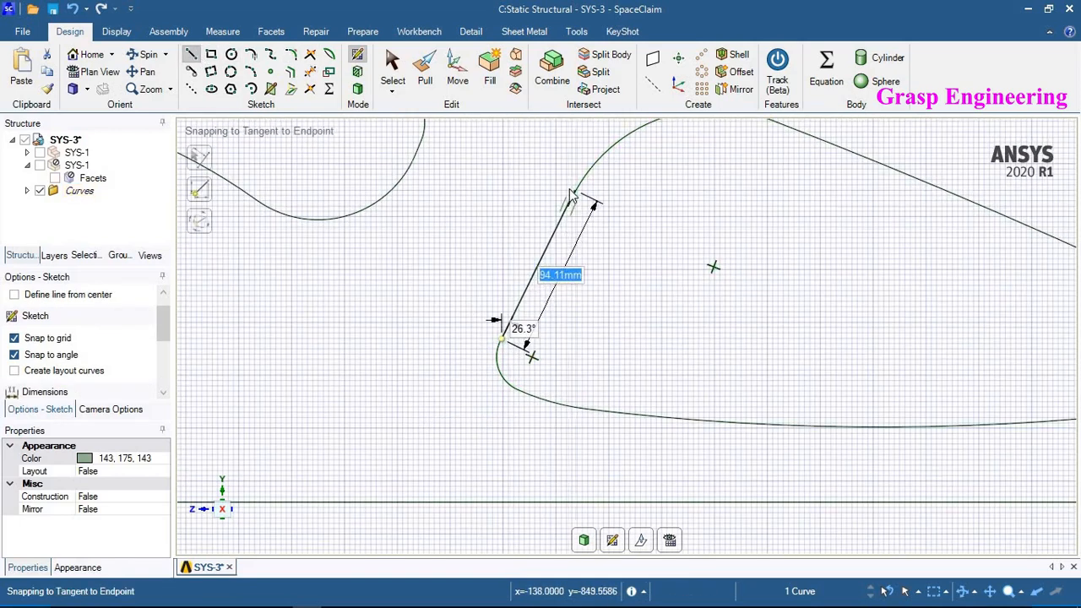
{"action": "scroll", "coordinate": [651, 296], "scroll_direction": "down", "scroll_amount": 5}
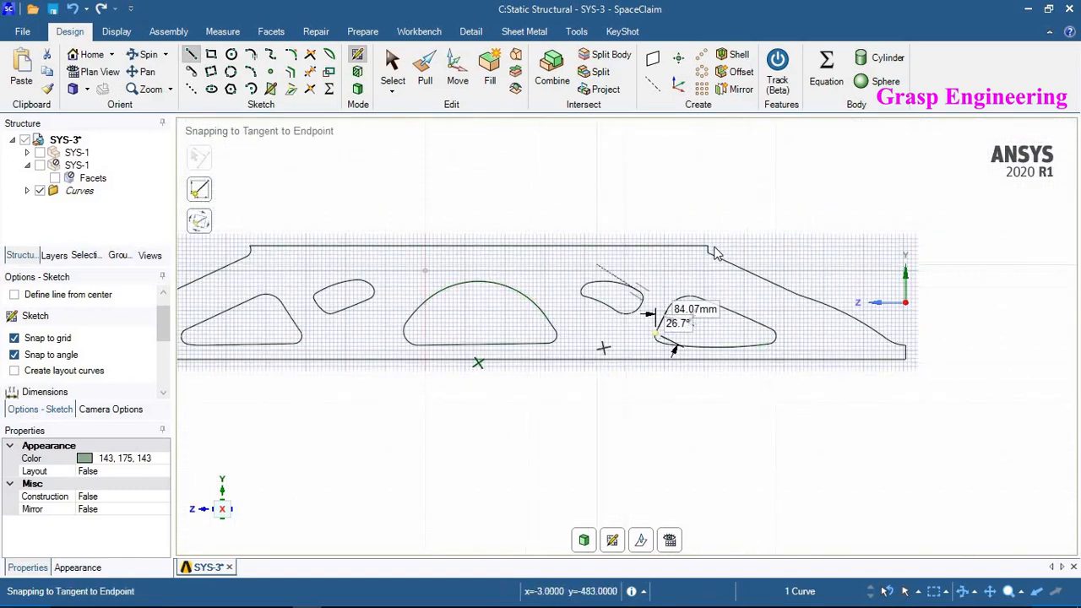
{"action": "scroll", "coordinate": [708, 268], "scroll_direction": "up", "scroll_amount": 5}
{"action": "left_click", "coordinate": [664, 246]}
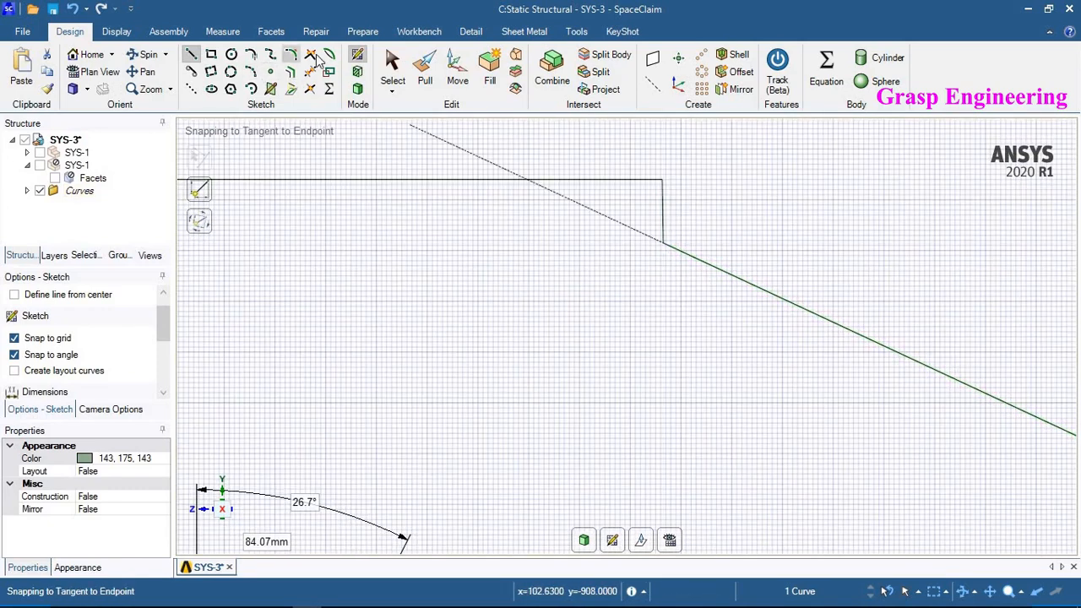
- Round the step corner on the outline's upper-right edge with a sketch fillet of about 26 mm radius
{"action": "left_click", "coordinate": [667, 243]}
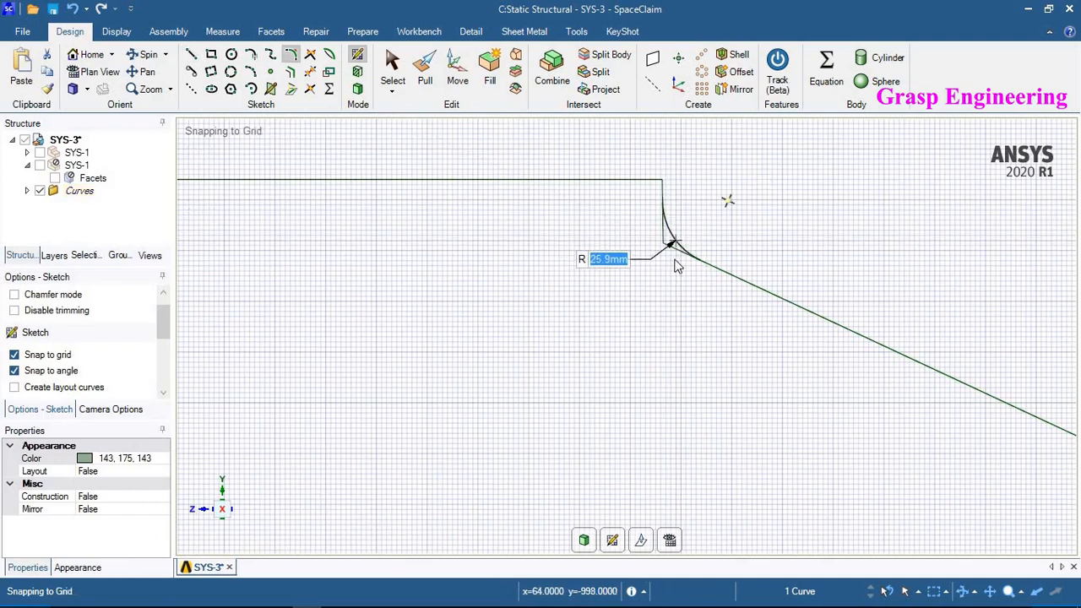
{"action": "scroll", "coordinate": [757, 332], "scroll_direction": "down", "scroll_amount": 5}
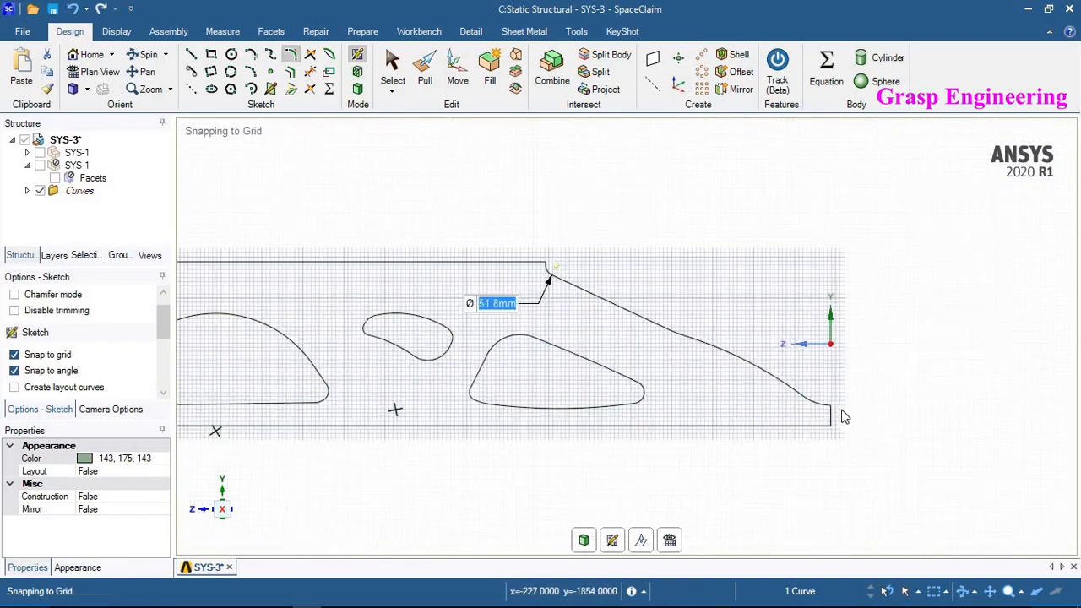
{"action": "scroll", "coordinate": [840, 418], "scroll_direction": "up", "scroll_amount": 5}
{"action": "scroll", "coordinate": [786, 425], "scroll_direction": "down", "scroll_amount": 3}
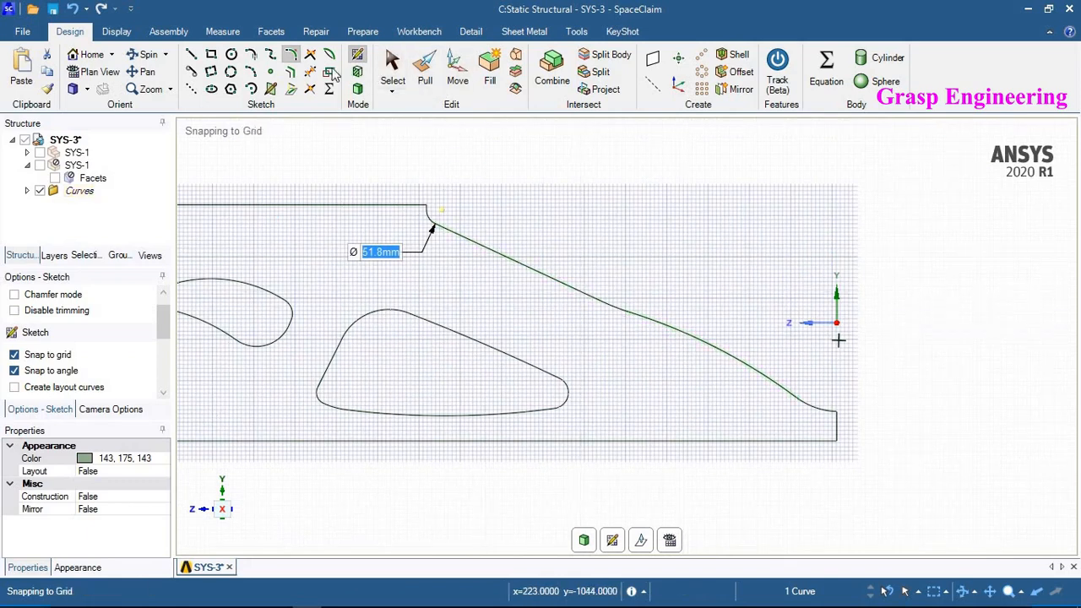
{"action": "left_click", "coordinate": [548, 279]}
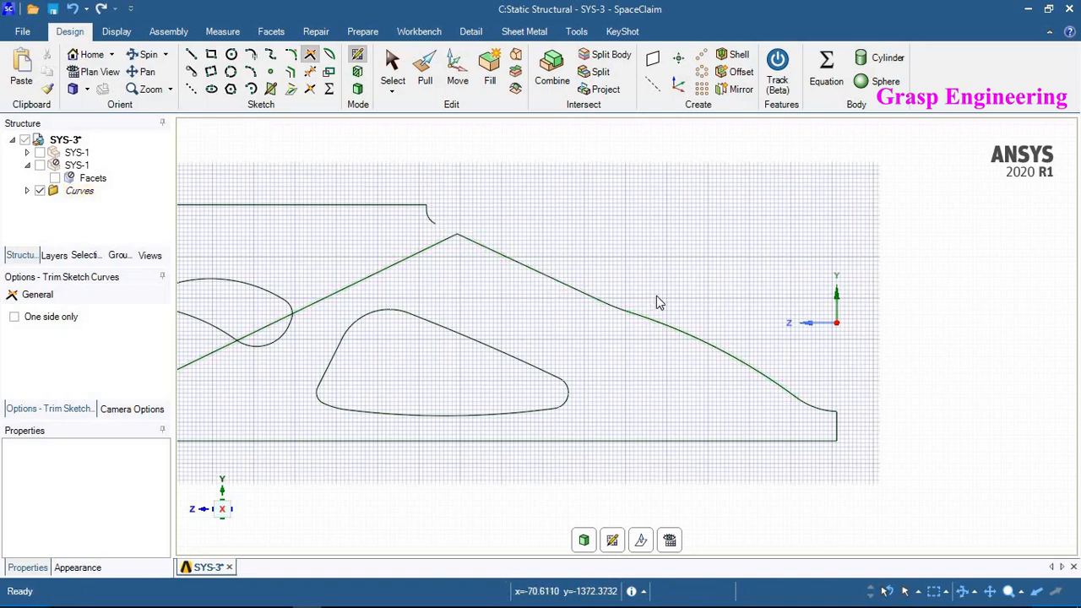
{"action": "key", "text": "ctrl+z"}
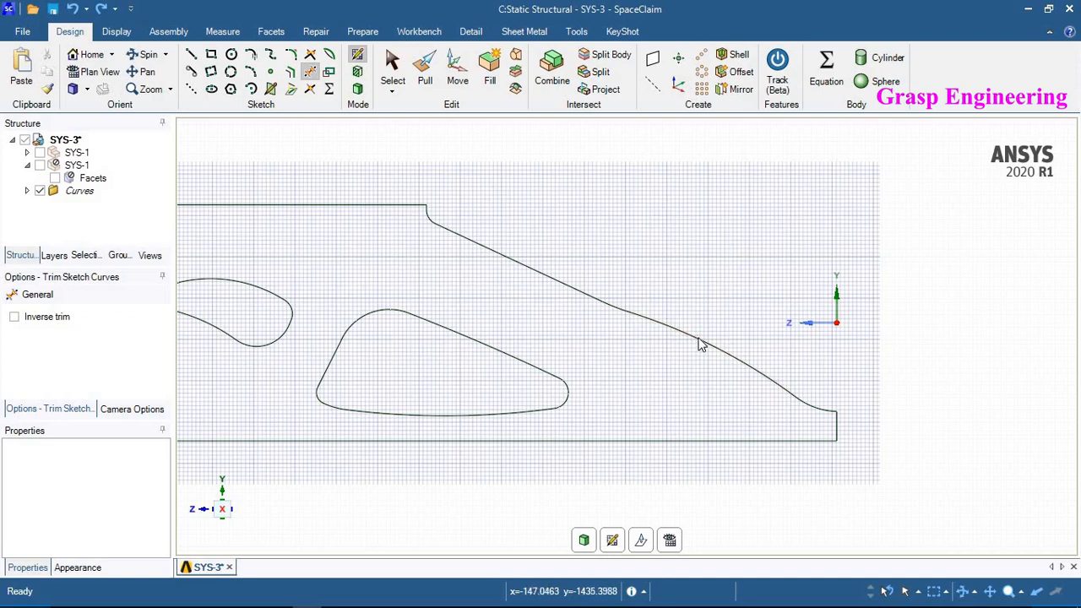
- Trim away the curved upper-right outline edge and replace it with a straight line about 679 mm from the step fillet to the lower-right curve
{"action": "left_click", "coordinate": [646, 321]}
{"action": "left_click", "coordinate": [608, 304]}
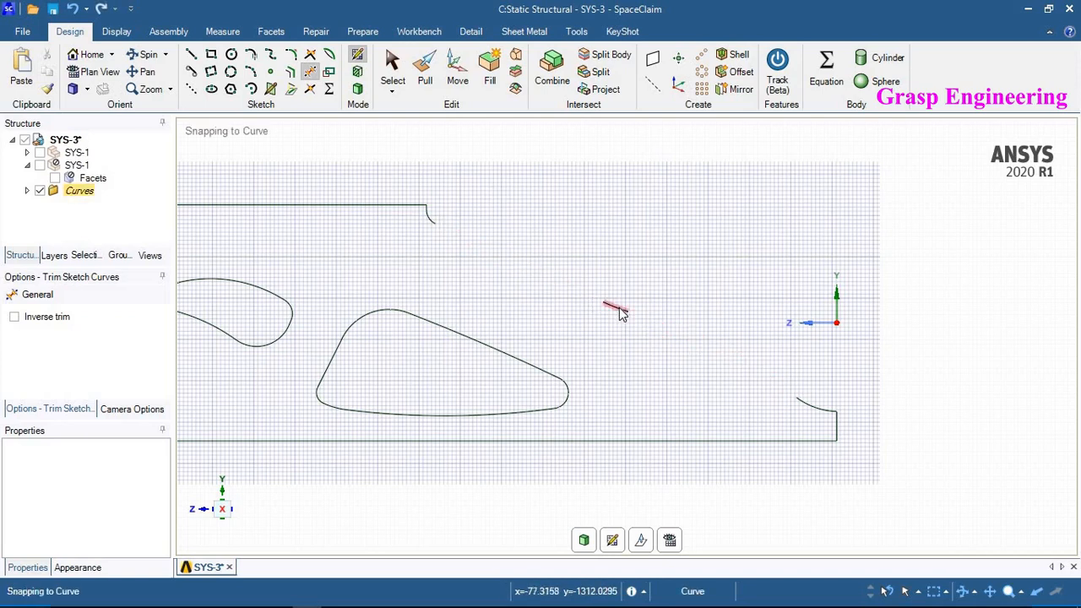
{"action": "left_click", "coordinate": [192, 54]}
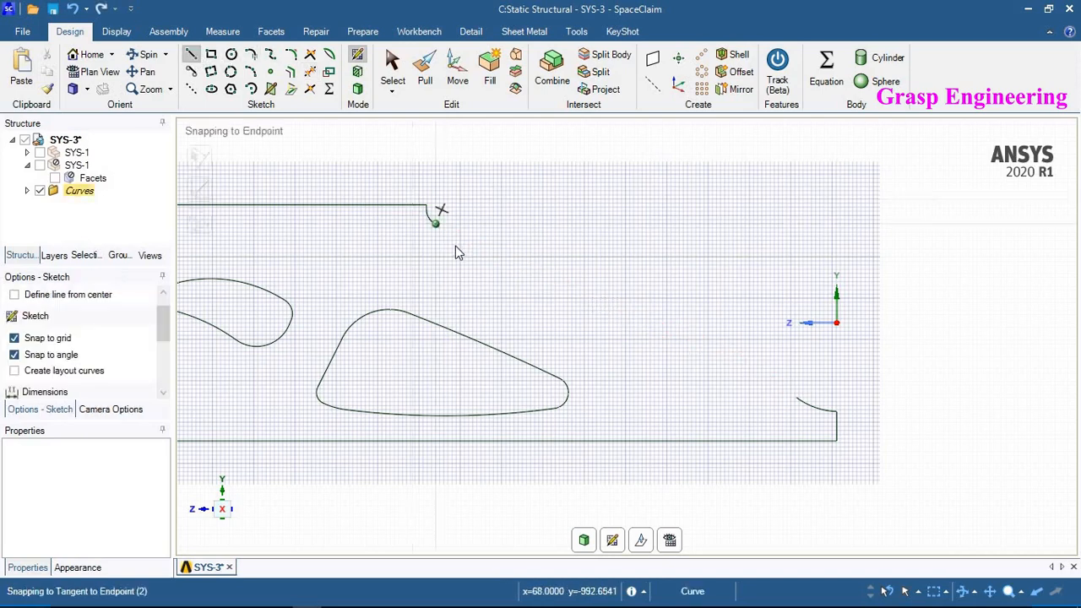
{"action": "left_click", "coordinate": [430, 221]}
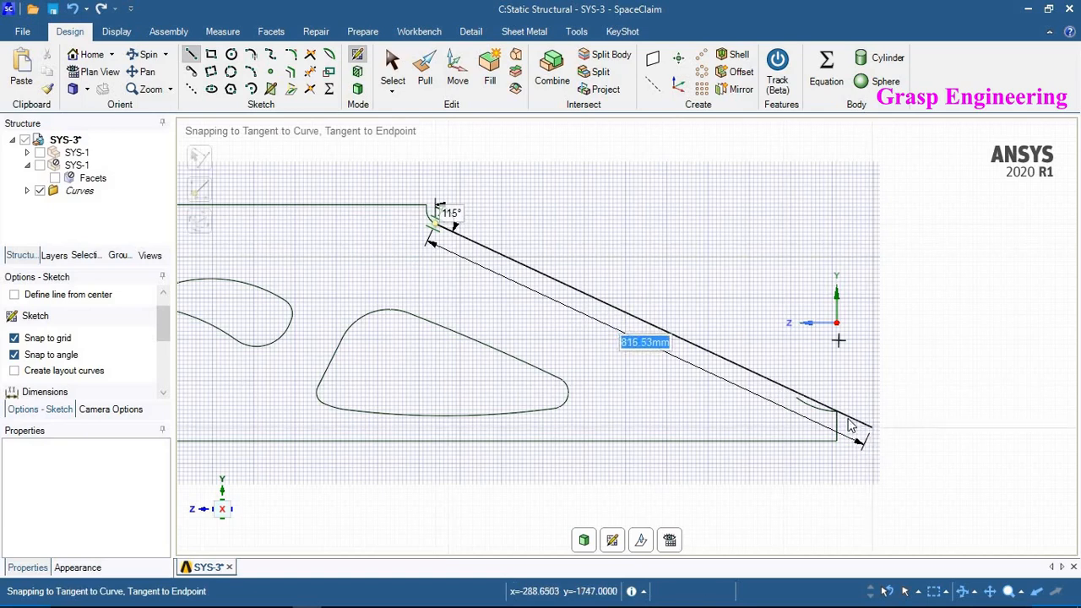
{"action": "left_click", "coordinate": [794, 397]}
- Zoom out to review the complete closed outline of the plate with its cutouts
{"action": "scroll", "coordinate": [813, 417], "scroll_direction": "up", "scroll_amount": 4}
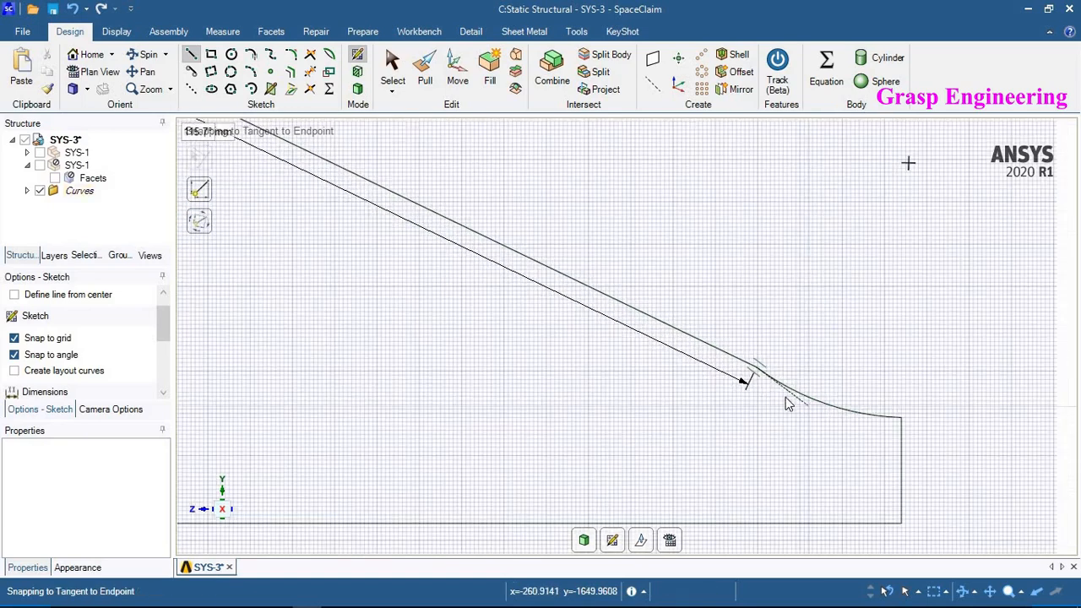
{"action": "scroll", "coordinate": [817, 431], "scroll_direction": "down", "scroll_amount": 2}
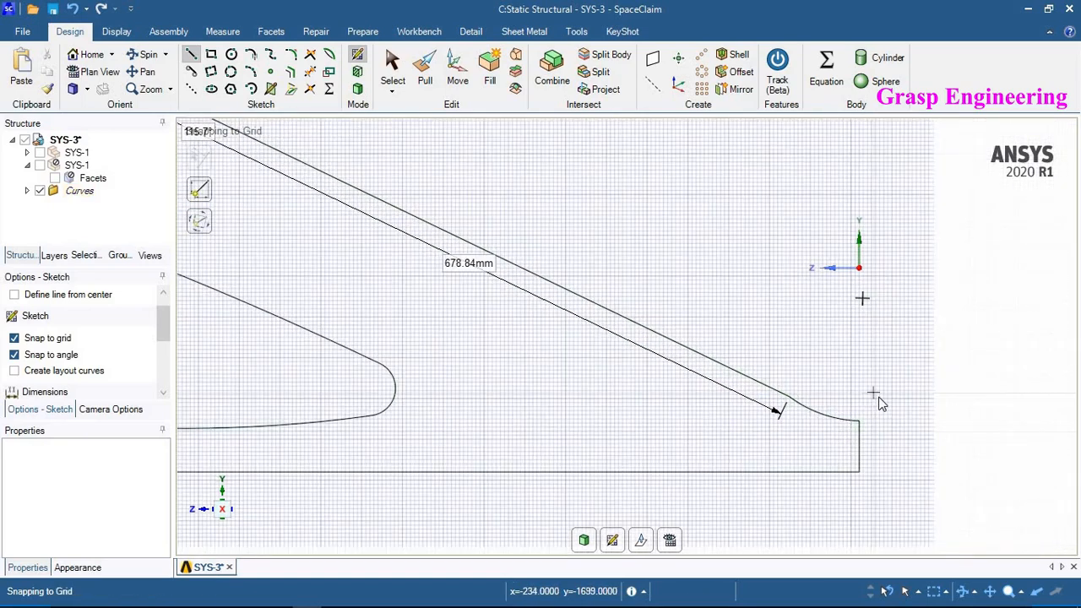
{"action": "scroll", "coordinate": [878, 393], "scroll_direction": "down", "scroll_amount": 2}
{"action": "scroll", "coordinate": [945, 463], "scroll_direction": "down", "scroll_amount": 4}
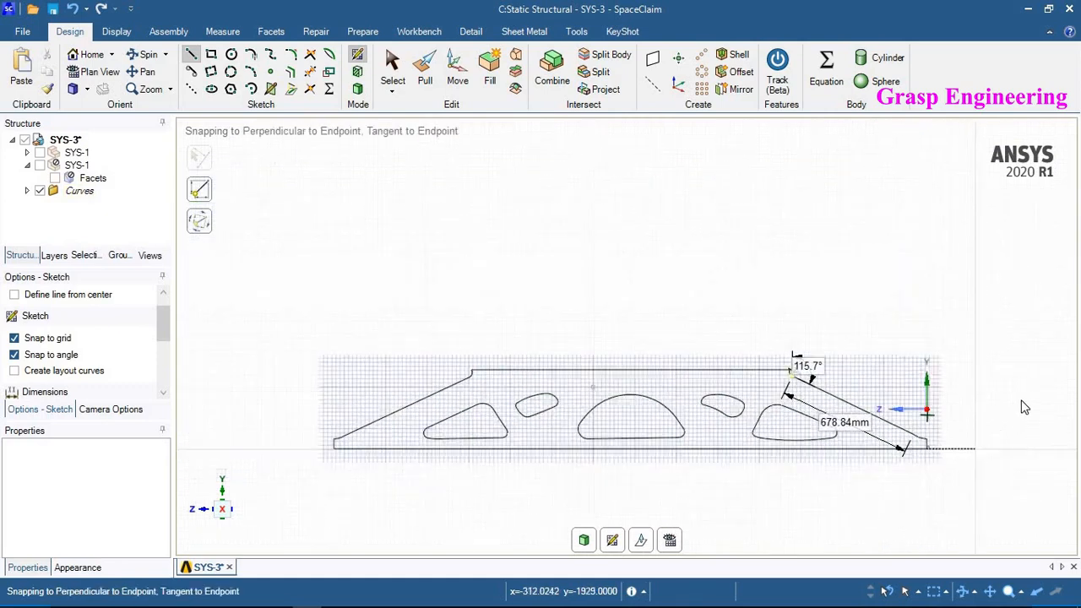
{"action": "scroll", "coordinate": [839, 420], "scroll_direction": "up", "scroll_amount": 2}
{"action": "scroll", "coordinate": [401, 228], "scroll_direction": "up", "scroll_amount": 2}
{"action": "scroll", "coordinate": [401, 199], "scroll_direction": "down", "scroll_amount": 3}
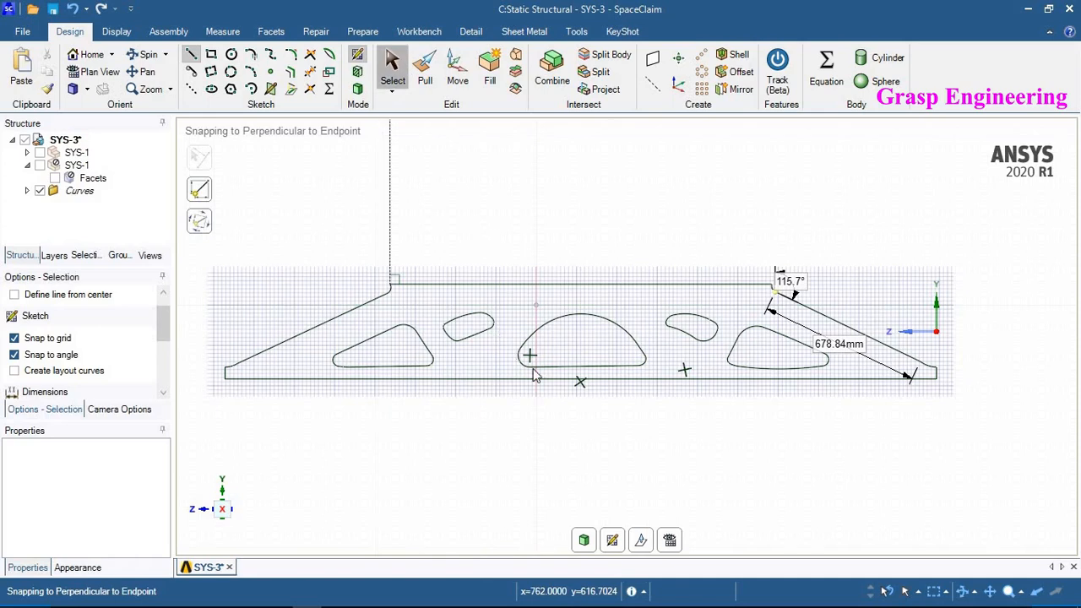
{"action": "scroll", "coordinate": [535, 373], "scroll_direction": "up", "scroll_amount": 1}
{"action": "scroll", "coordinate": [828, 383], "scroll_direction": "down", "scroll_amount": 1}
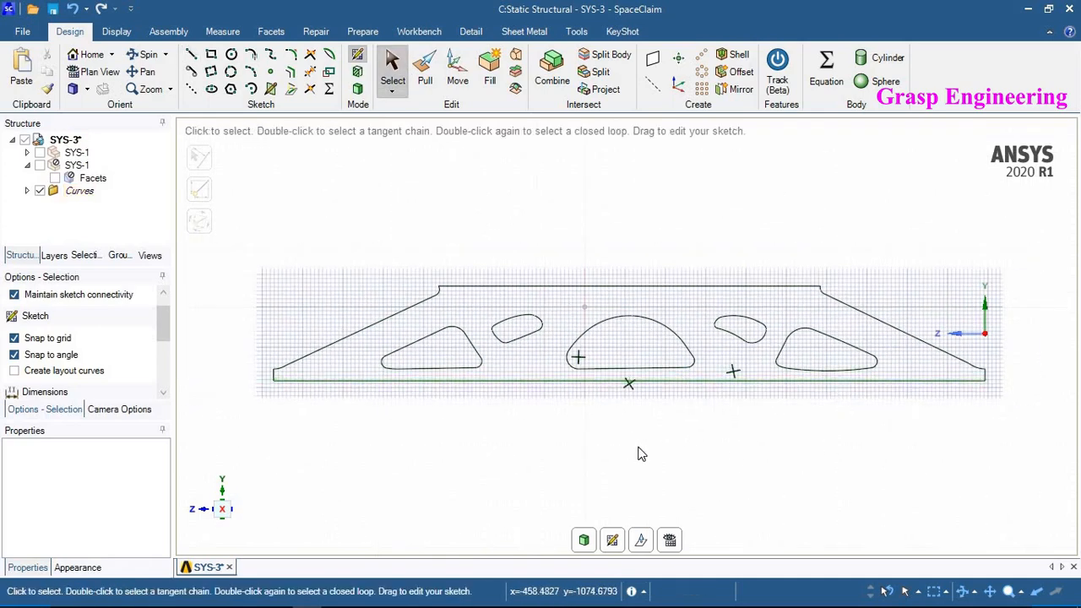
{"action": "scroll", "coordinate": [743, 368], "scroll_direction": "up", "scroll_amount": 1}
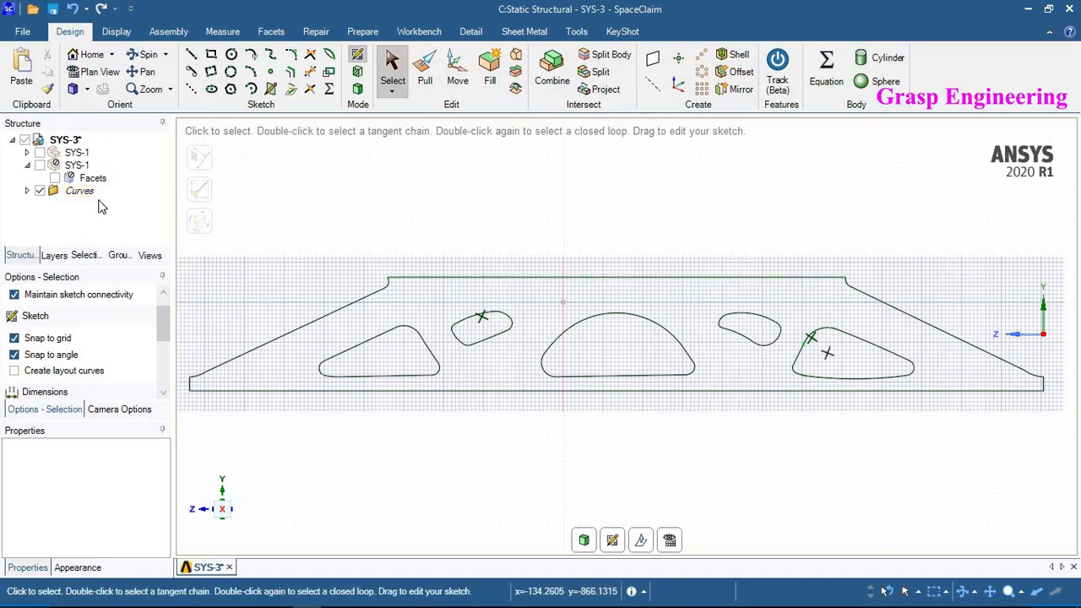
- Pull the sketched plate region into a solid 25 mm thick
{"action": "left_click", "coordinate": [424, 81]}
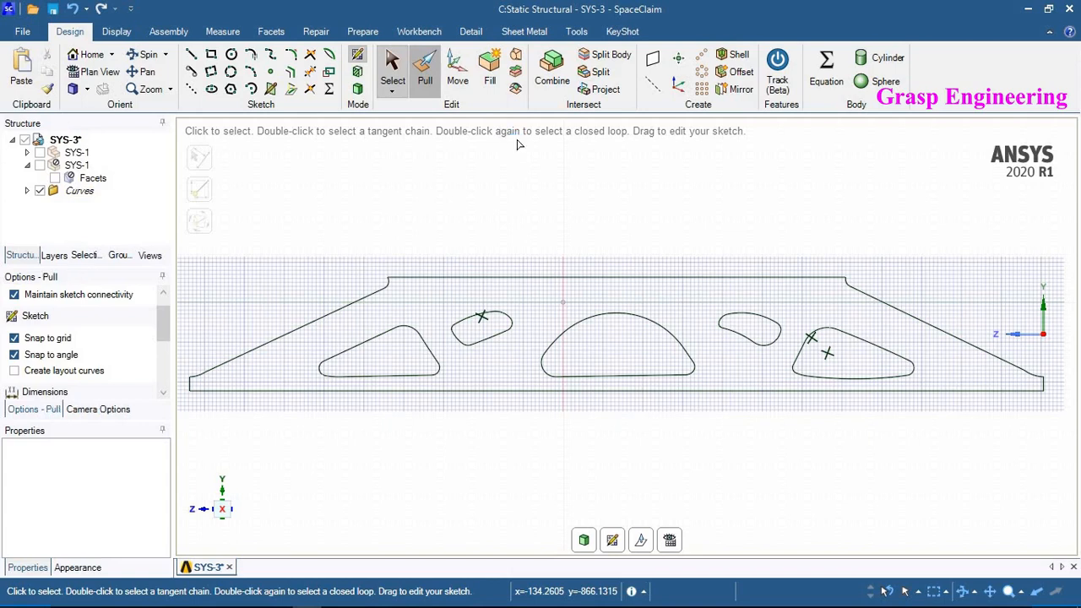
{"action": "left_click", "coordinate": [544, 307]}
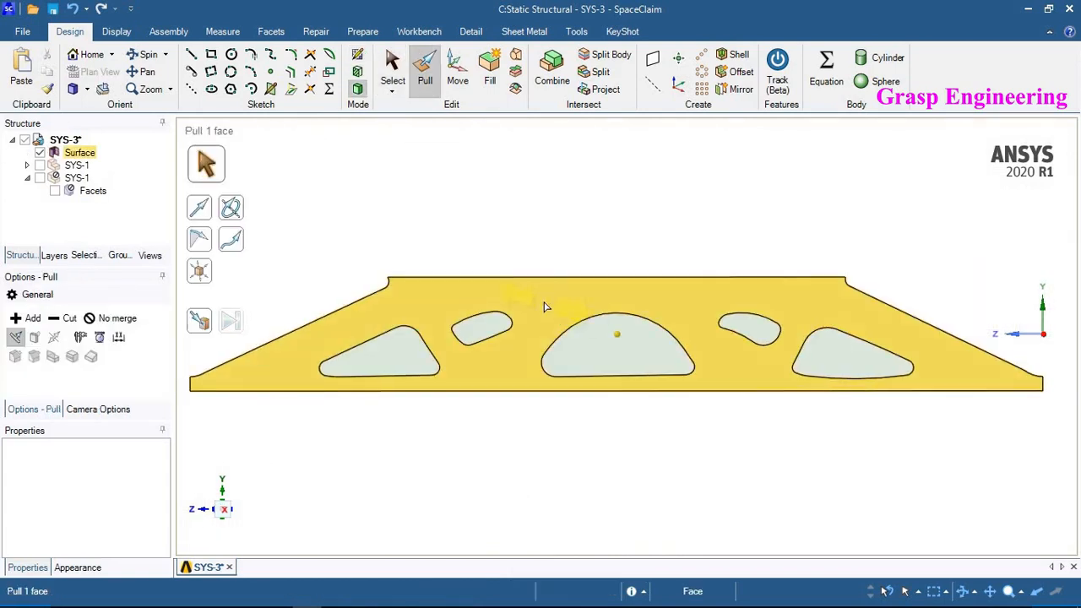
{"action": "left_click", "coordinate": [589, 325]}
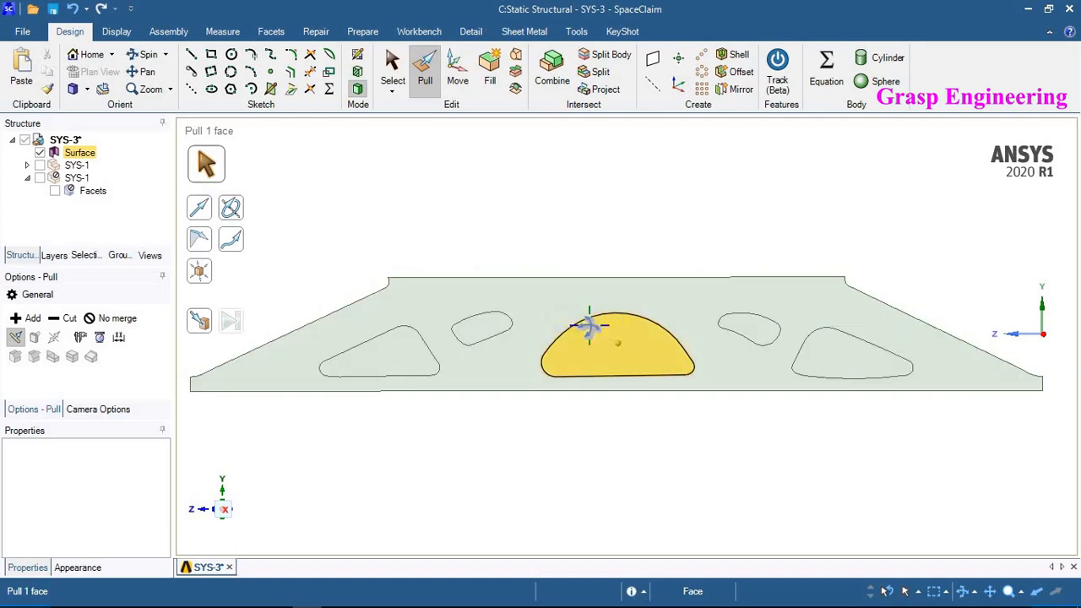
{"action": "left_click", "coordinate": [560, 298]}
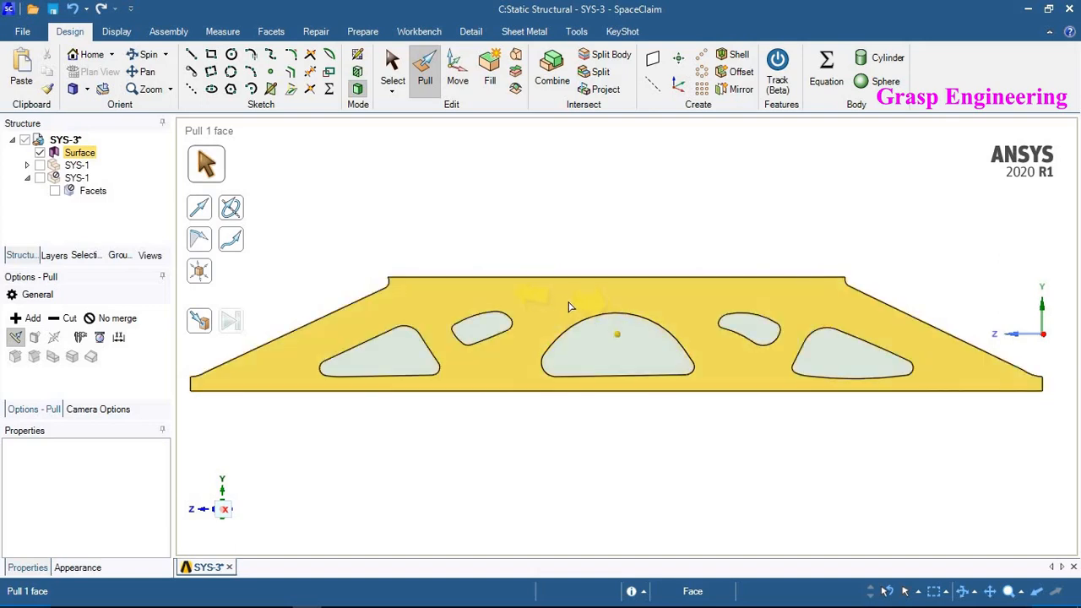
{"action": "left_click_drag", "start_coordinate": [569, 306], "coordinate": [574, 314]}
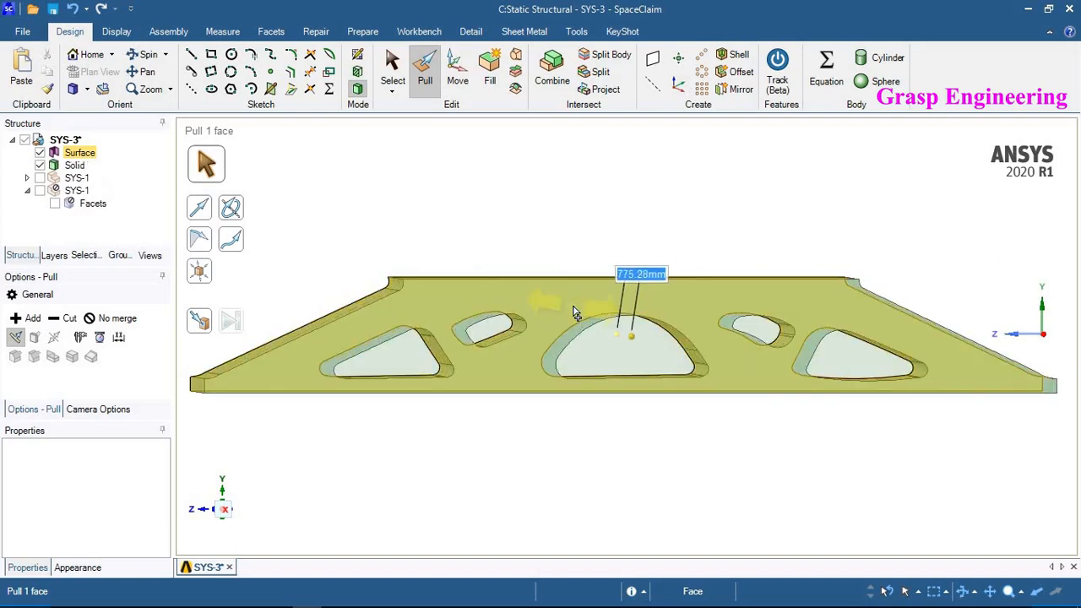
{"action": "type", "text": "25"}
{"action": "key", "text": "Return"}
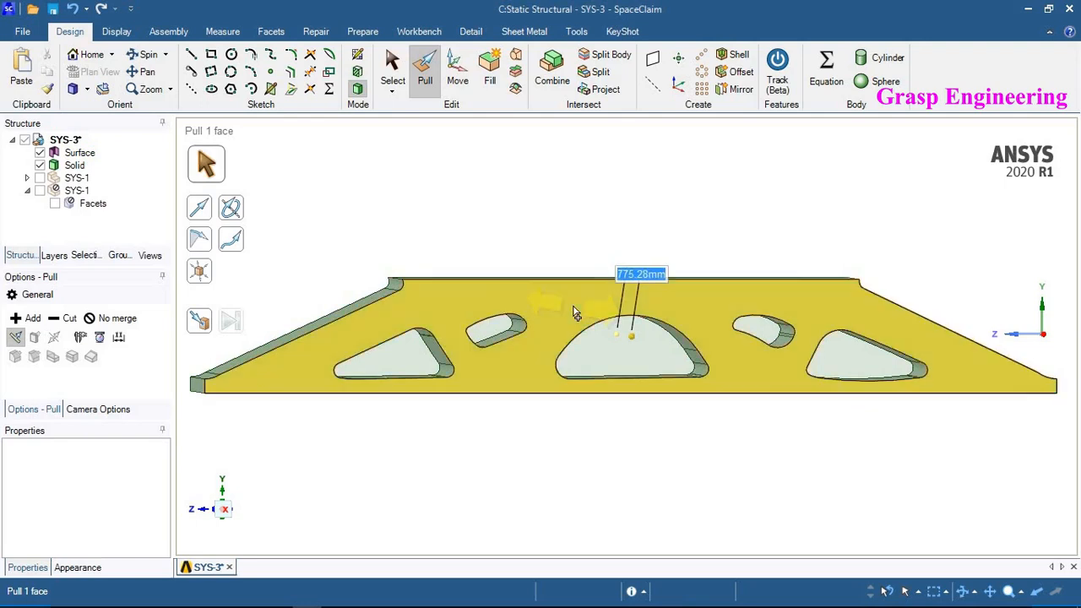
- Suppress the original SYS-1 component for physics
{"action": "left_click", "coordinate": [600, 237]}
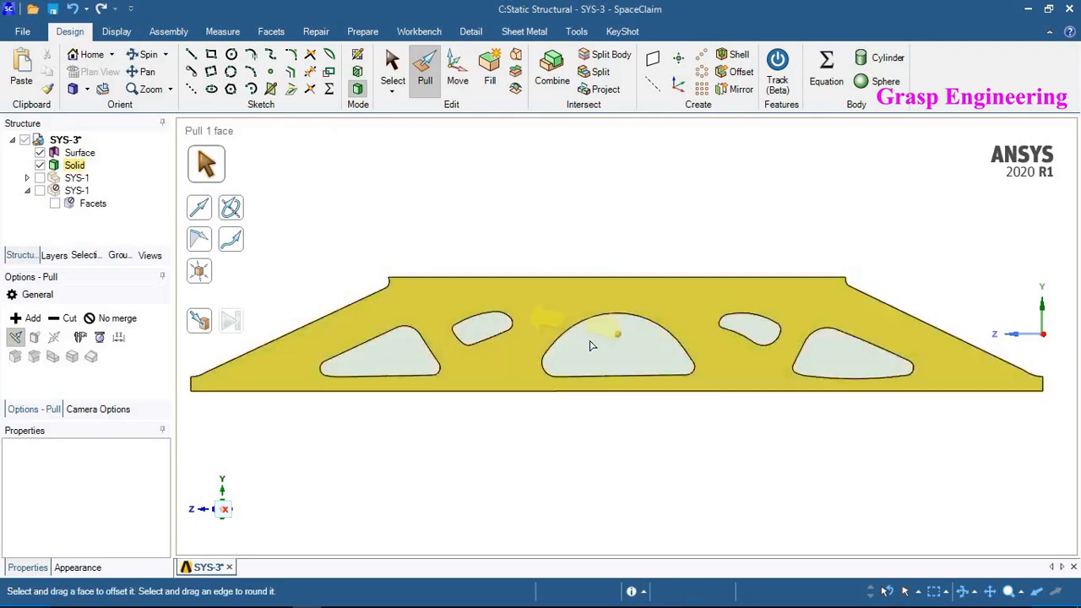
{"action": "scroll", "coordinate": [576, 269], "scroll_direction": "up", "scroll_amount": 1}
{"action": "scroll", "coordinate": [577, 270], "scroll_direction": "down", "scroll_amount": 4}
{"action": "middle_click_drag", "start_coordinate": [601, 277], "coordinate": [661, 314]}
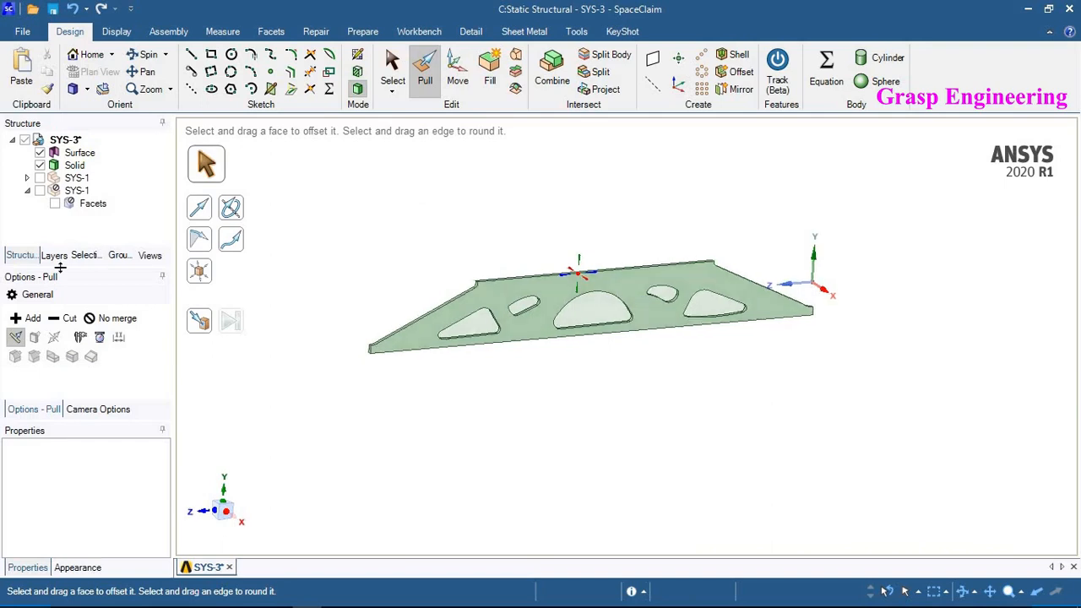
{"action": "right_click", "coordinate": [69, 178]}
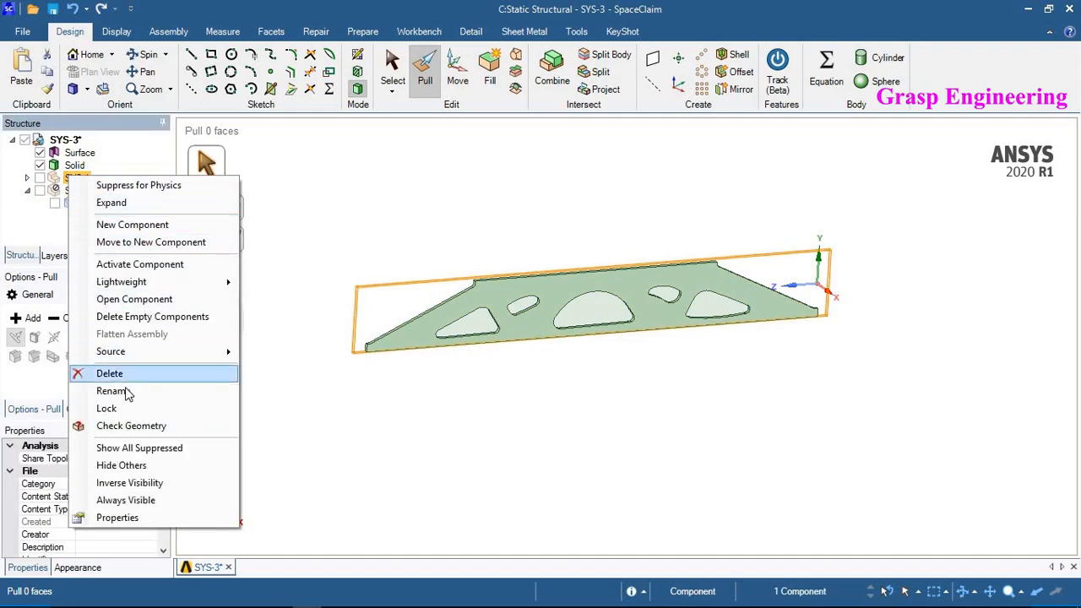
{"action": "left_click", "coordinate": [118, 185]}
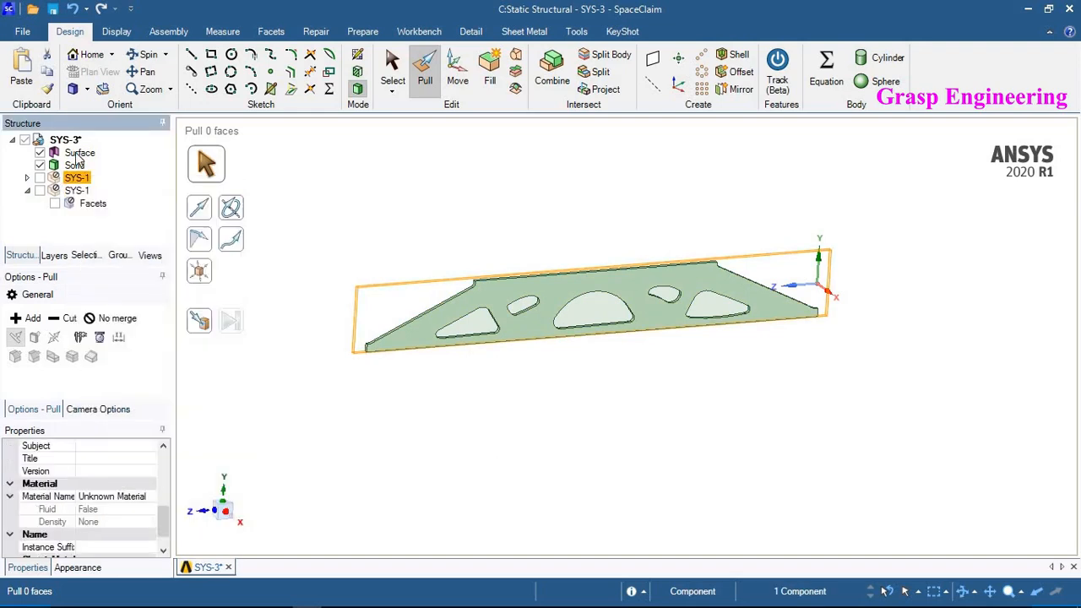
- Delete the leftover Surface body, keeping only the solid plate
{"action": "right_click", "coordinate": [76, 154]}
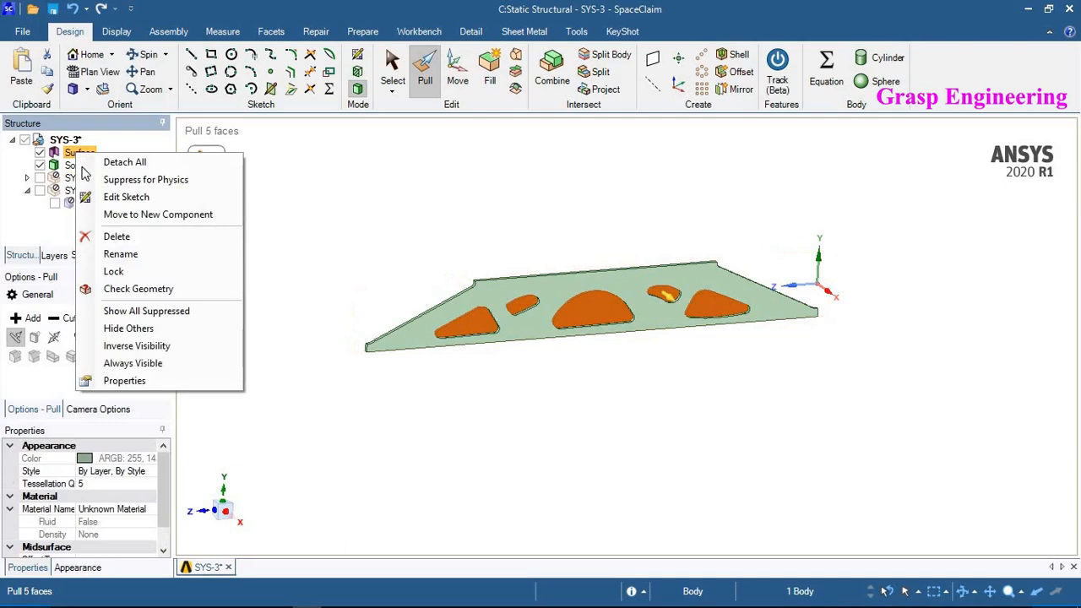
{"action": "left_click", "coordinate": [118, 236]}
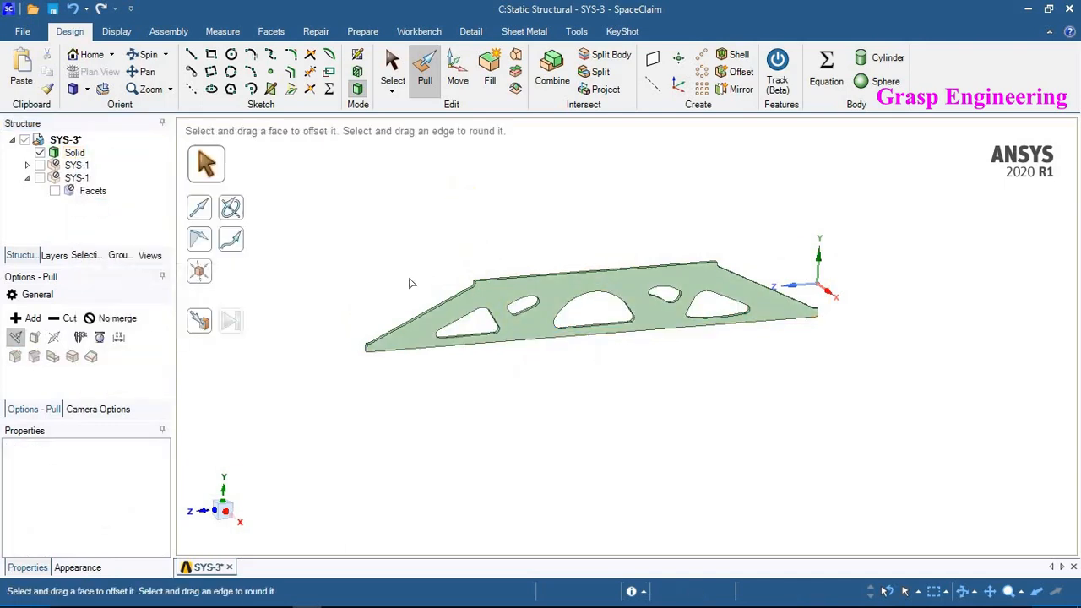
{"action": "scroll", "coordinate": [394, 358], "scroll_direction": "up", "scroll_amount": 2}
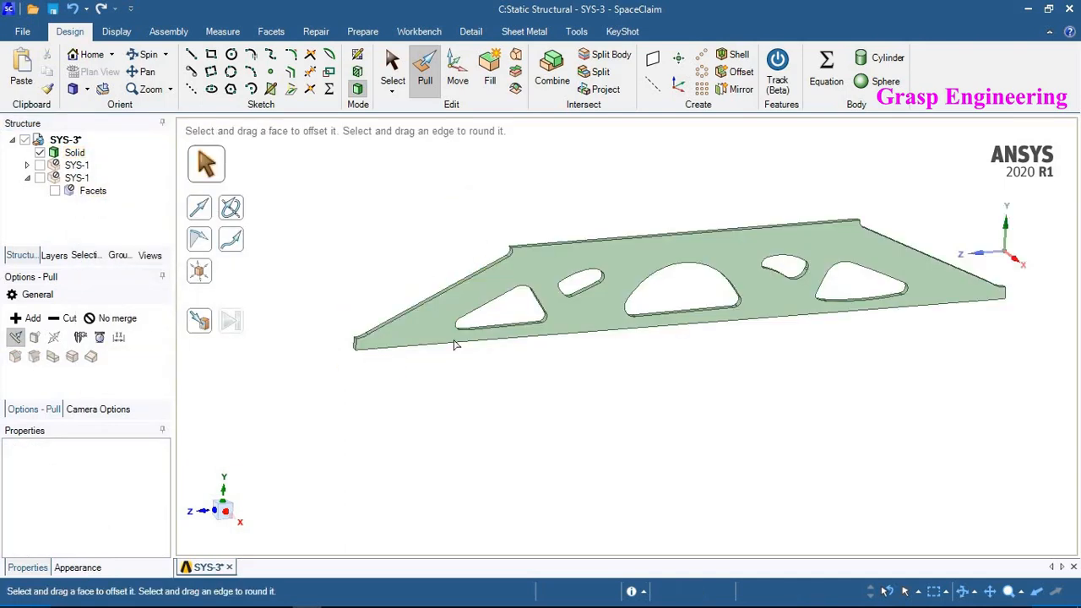
{"action": "middle_click_drag", "start_coordinate": [453, 344], "coordinate": [391, 227]}
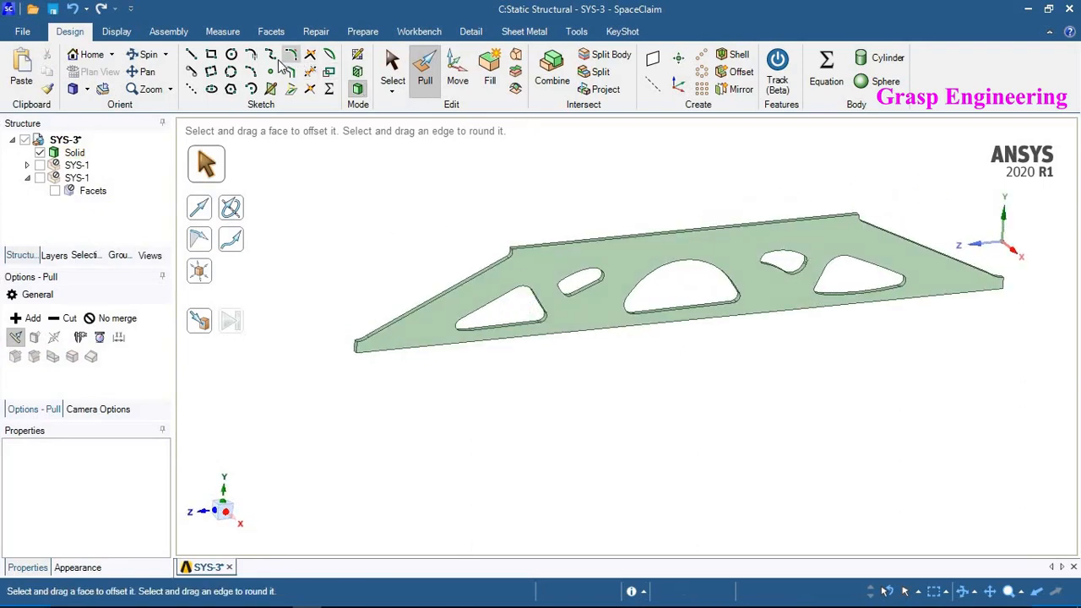
- Split the plate's long top edge at its midpoint, 50%, with the Split tool
{"action": "left_click", "coordinate": [116, 32]}
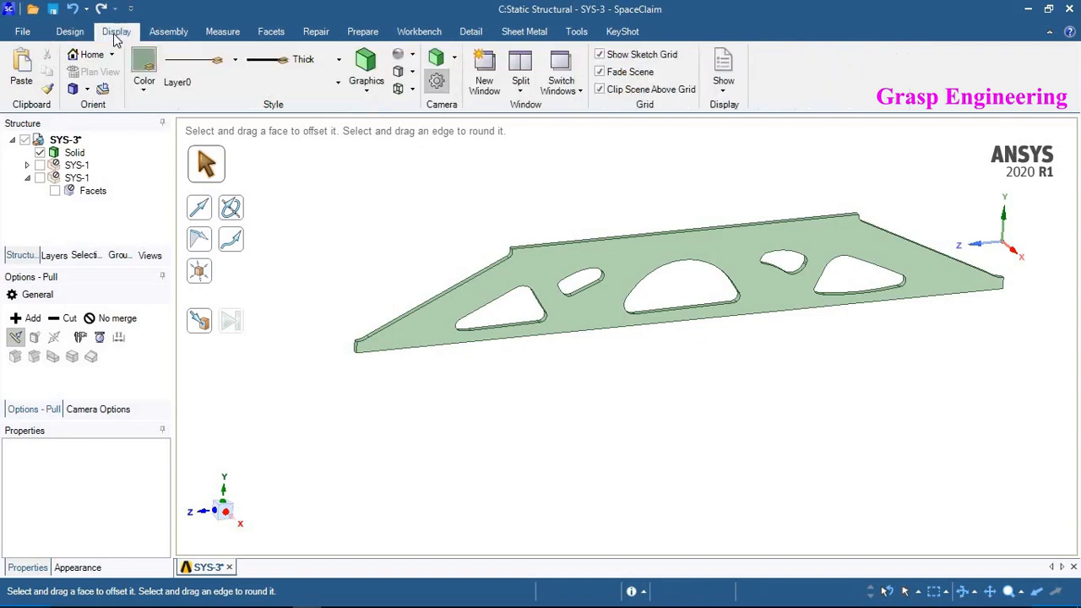
{"action": "left_click", "coordinate": [71, 32]}
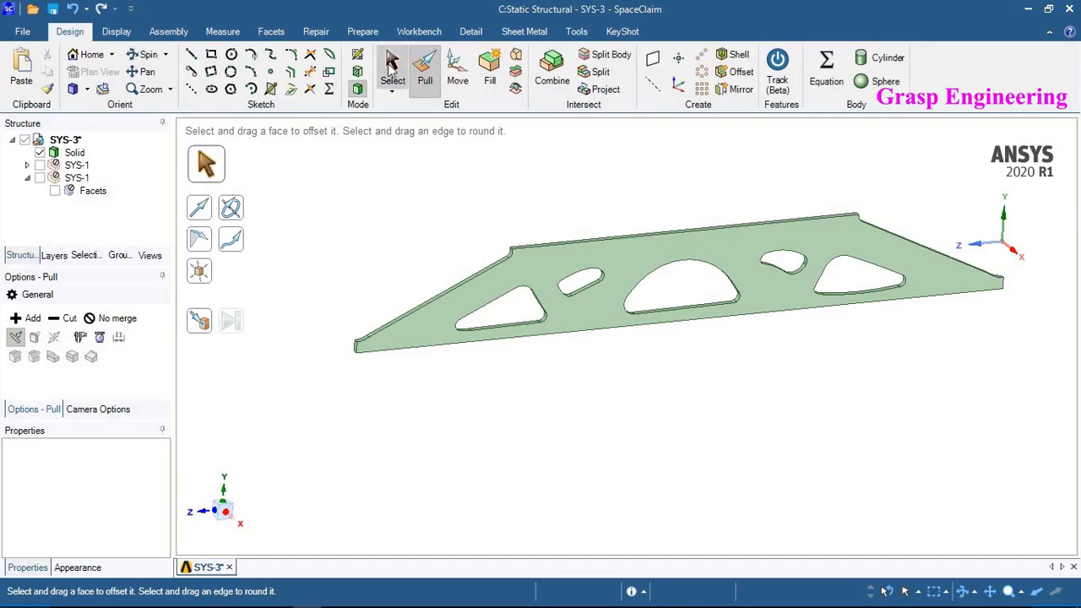
{"action": "left_click", "coordinate": [391, 72]}
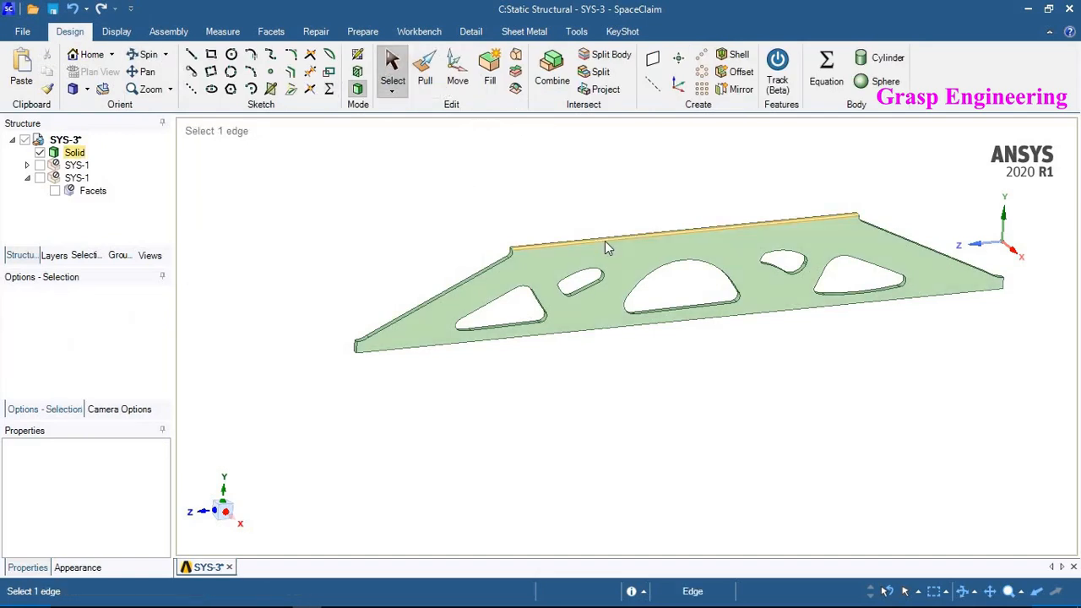
{"action": "left_click", "coordinate": [604, 240]}
{"action": "scroll", "coordinate": [605, 240], "scroll_direction": "up", "scroll_amount": 5}
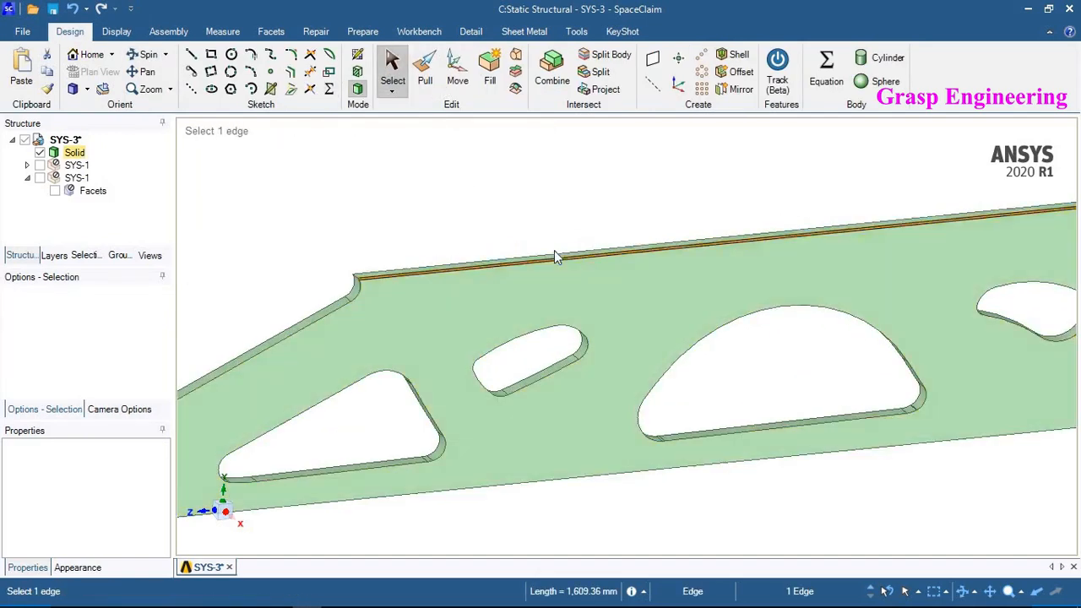
{"action": "left_click", "coordinate": [554, 251]}
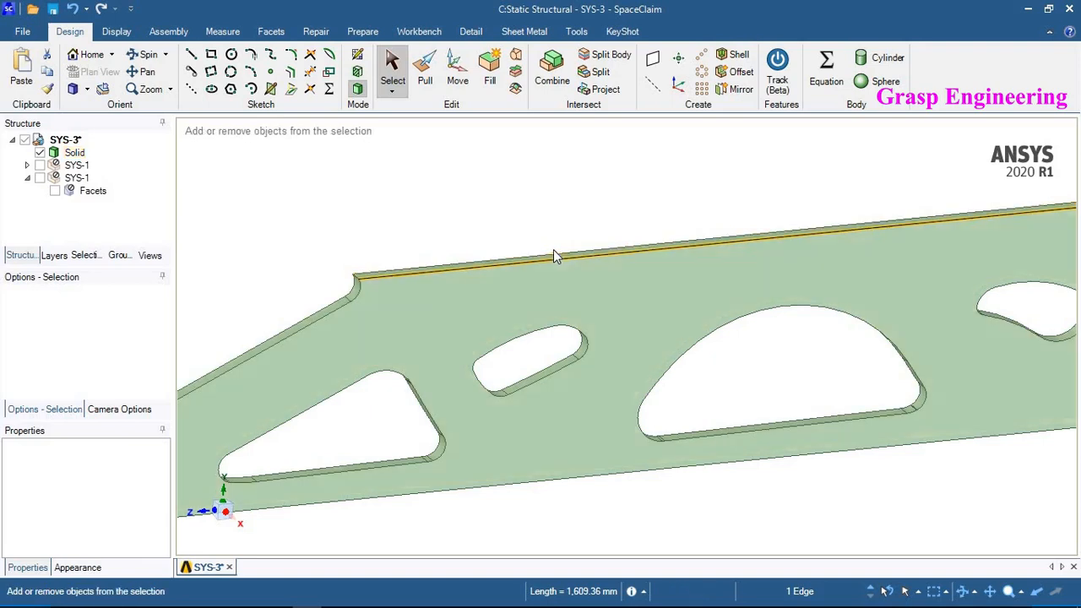
{"action": "left_click", "coordinate": [599, 72]}
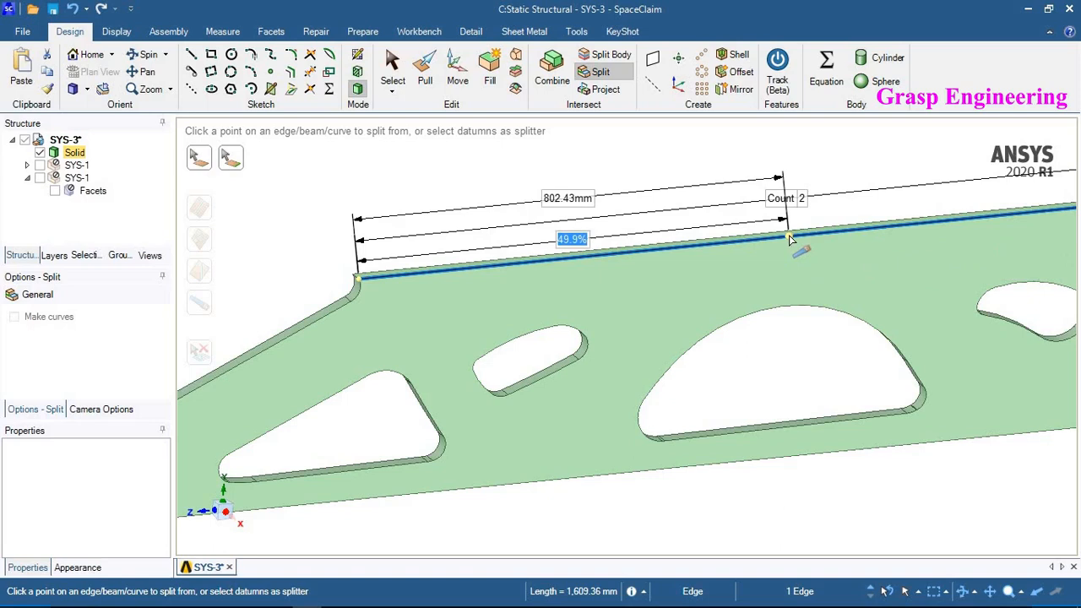
{"action": "left_click", "coordinate": [792, 251]}
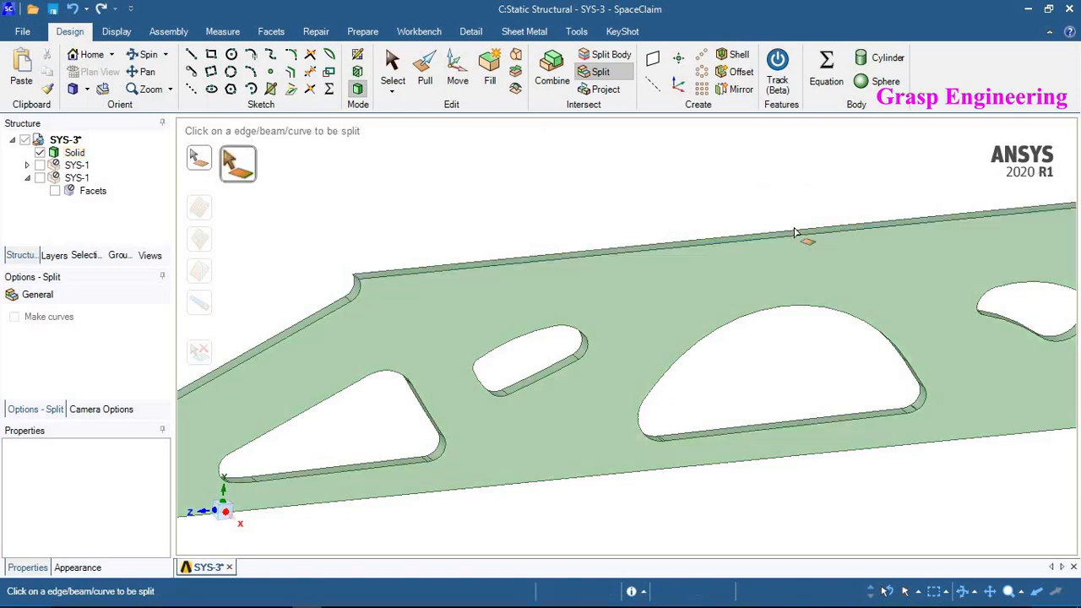
{"action": "scroll", "coordinate": [790, 249], "scroll_direction": "up", "scroll_amount": 3}
{"action": "left_click", "coordinate": [789, 248]}
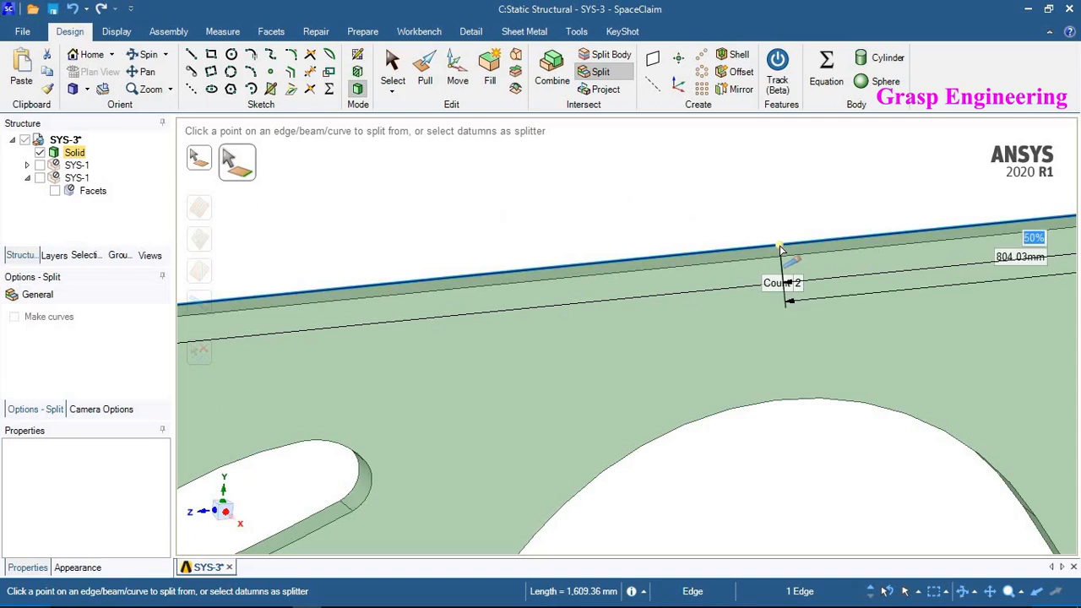
{"action": "left_click", "coordinate": [780, 250]}
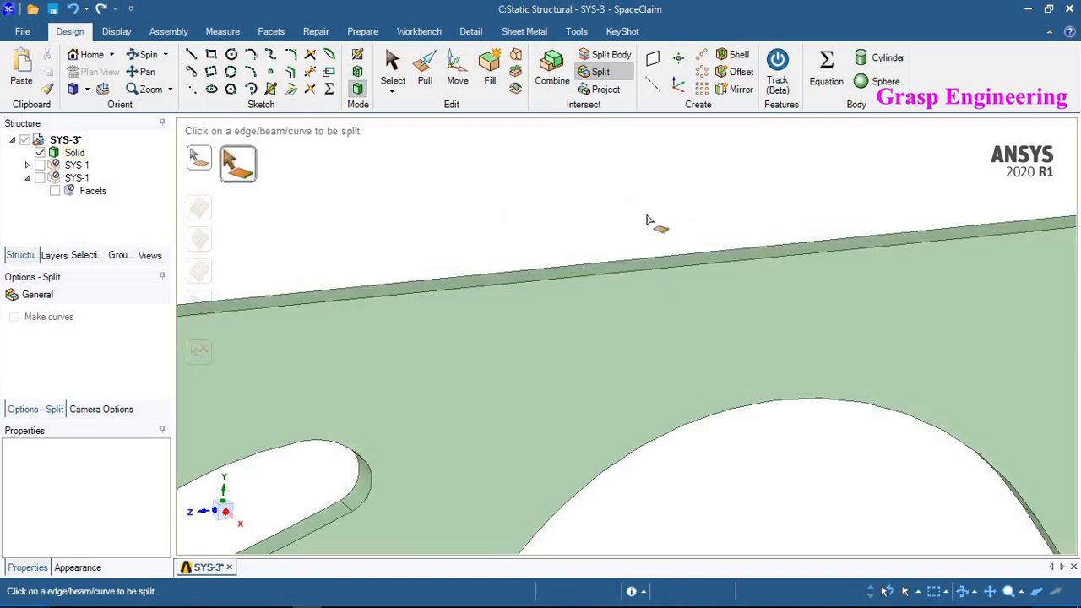
- Inspect the split top edge of the plate by selecting one half of it
{"action": "scroll", "coordinate": [645, 221], "scroll_direction": "down", "scroll_amount": 5}
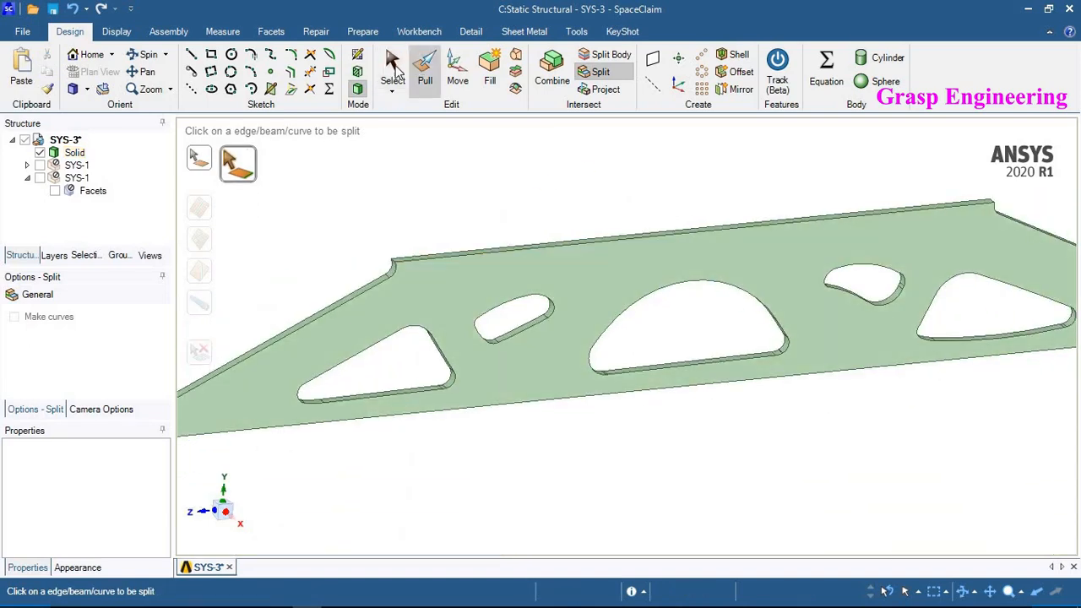
{"action": "left_click", "coordinate": [394, 66]}
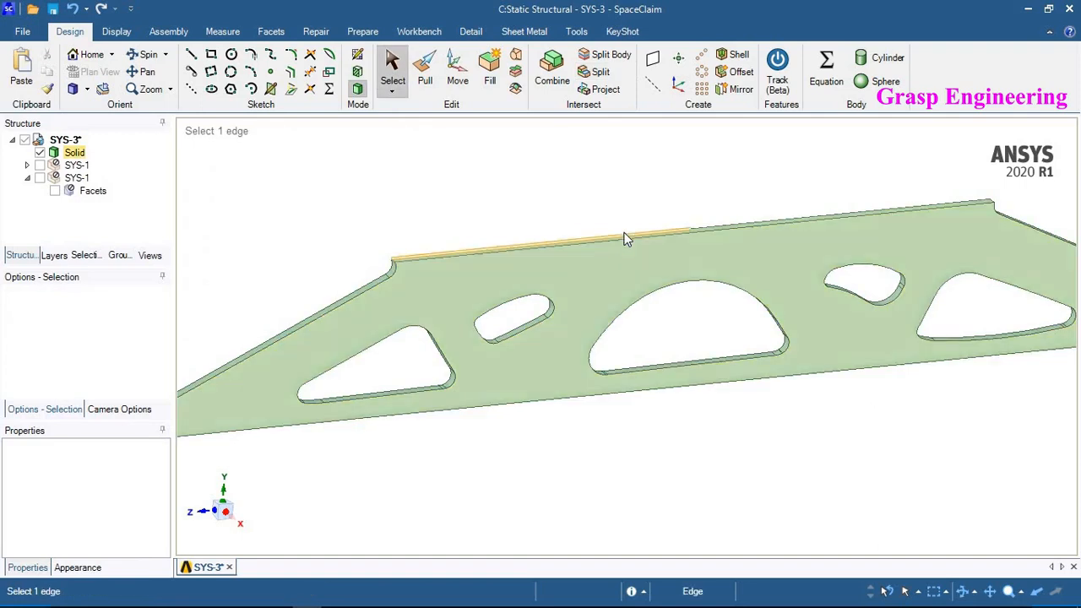
{"action": "left_click", "coordinate": [623, 246]}
{"action": "scroll", "coordinate": [617, 188], "scroll_direction": "down", "scroll_amount": 3}
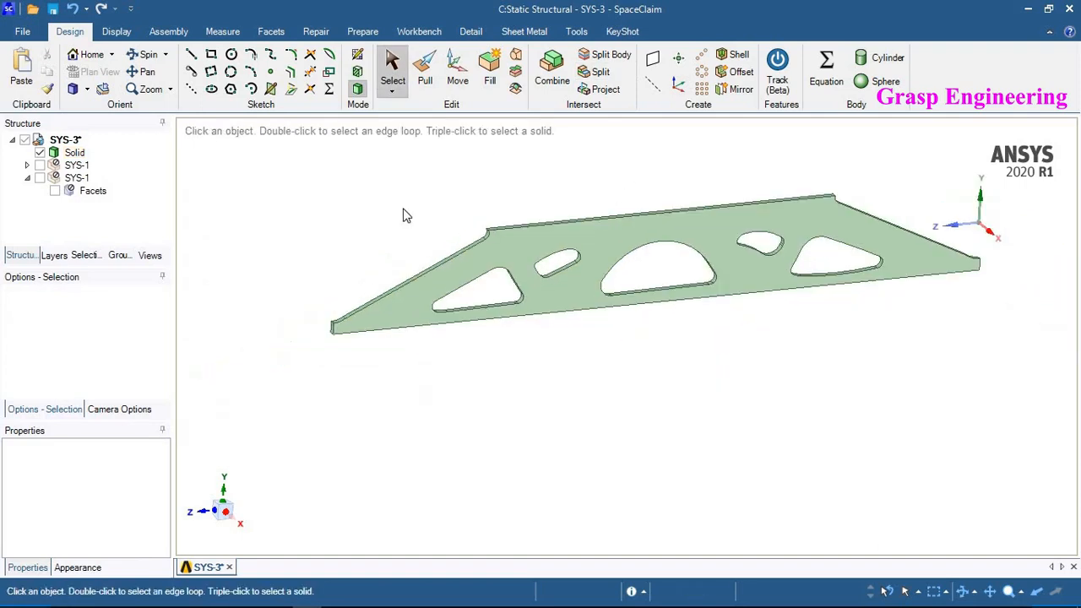
- Return to Workbench and open the new Static Structural model in Mechanical
{"action": "left_click", "coordinate": [1027, 8]}
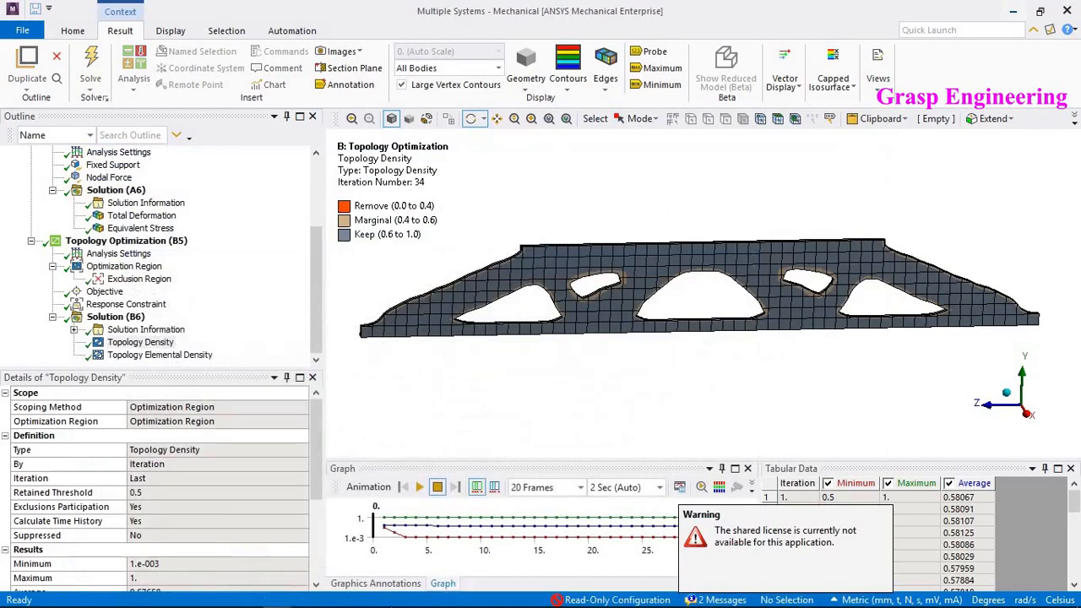
{"action": "mouse_move", "coordinate": [247, 598]}
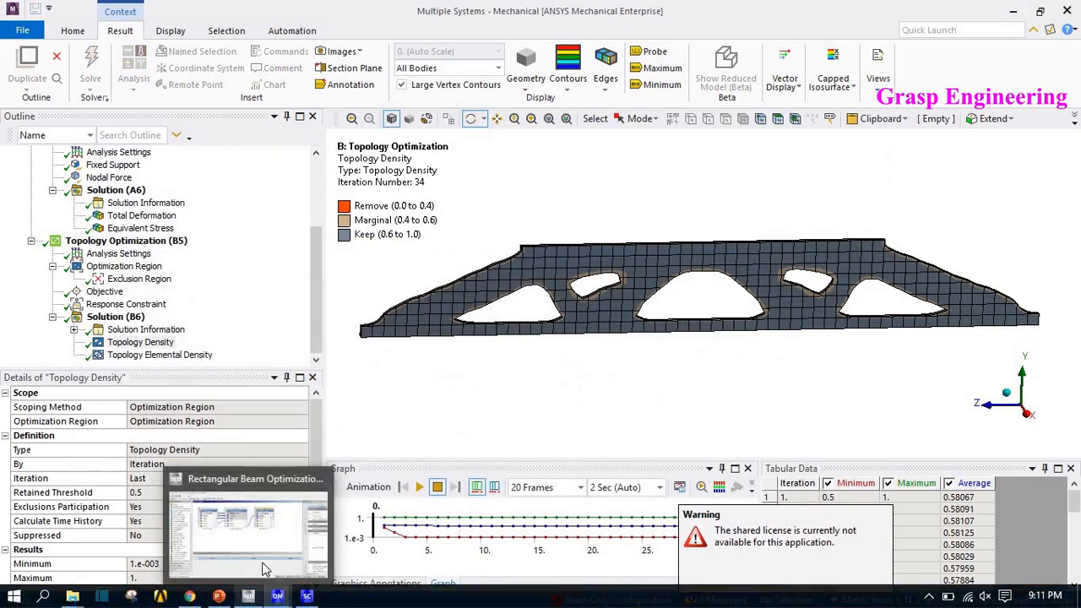
{"action": "left_click", "coordinate": [278, 532]}
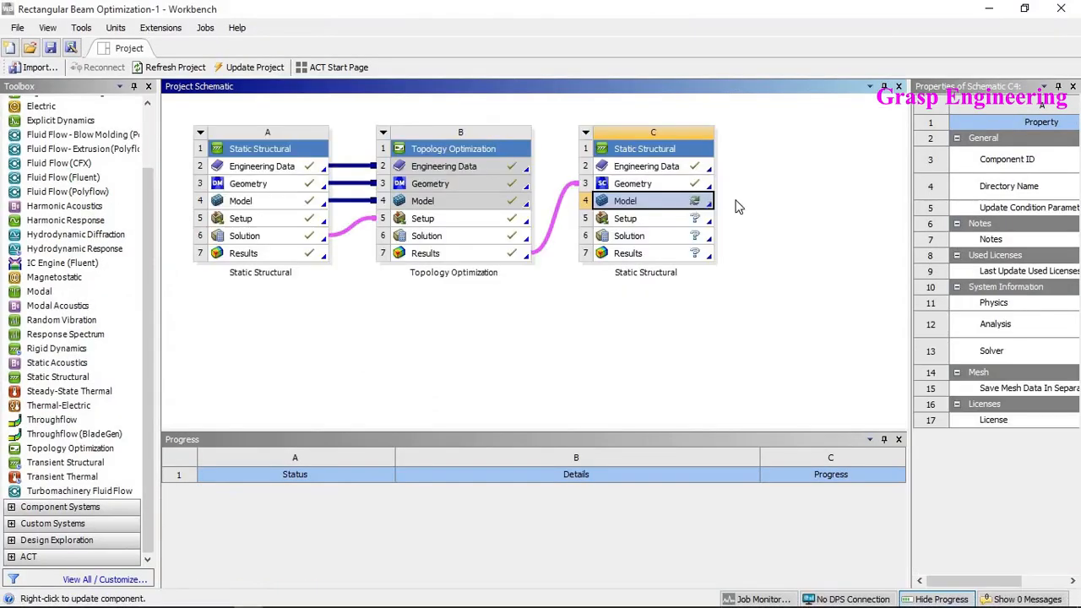
{"action": "right_click", "coordinate": [689, 201]}
{"action": "left_click", "coordinate": [727, 208]}
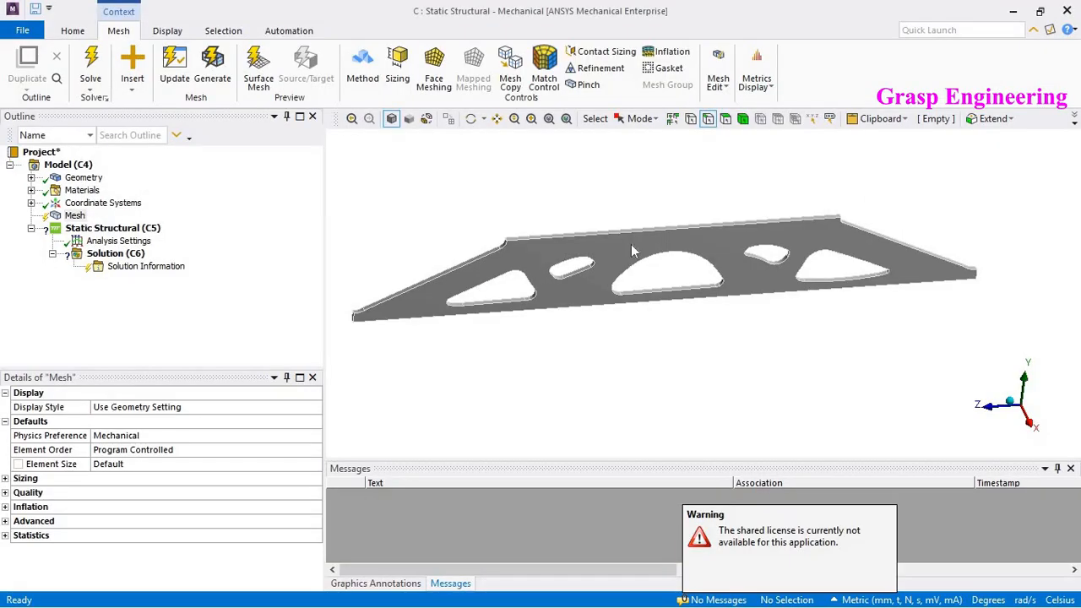
- Insert a mesh Sizing control and scope it to the whole plate body
{"action": "middle_click_drag", "start_coordinate": [580, 272], "coordinate": [605, 264]}
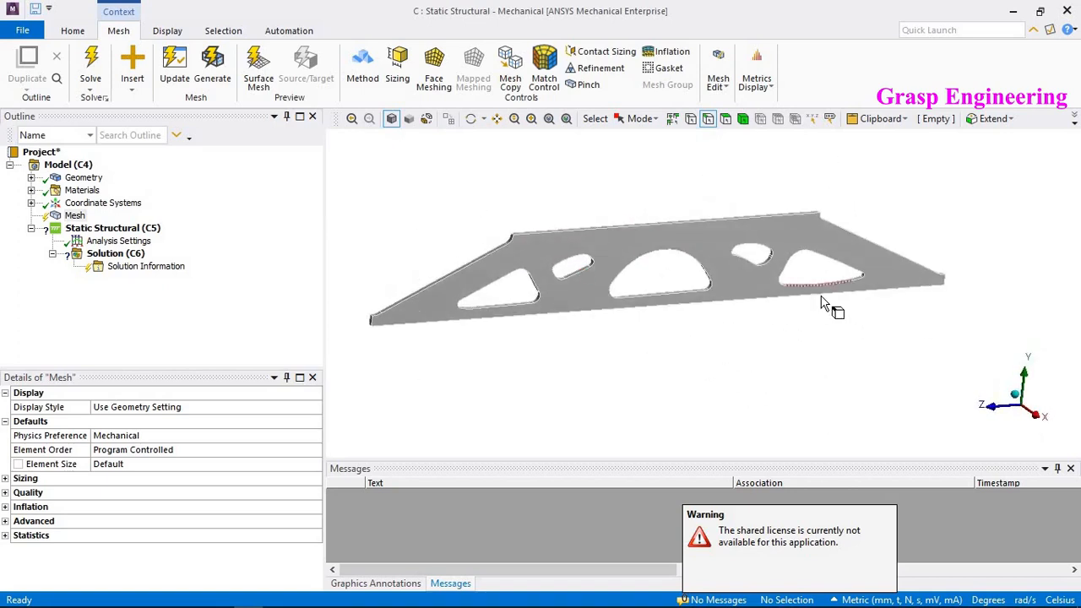
{"action": "scroll", "coordinate": [822, 298], "scroll_direction": "down", "scroll_amount": 1}
{"action": "middle_click_drag", "start_coordinate": [563, 294], "coordinate": [619, 302], "text": "ctrl"}
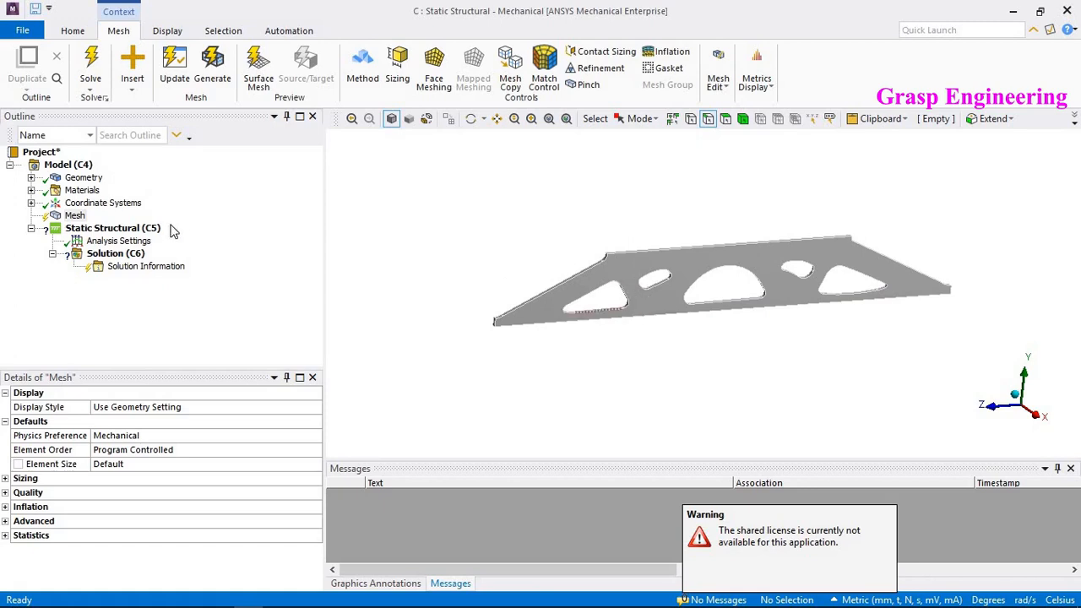
{"action": "right_click", "coordinate": [71, 217]}
{"action": "mouse_move", "coordinate": [162, 226]}
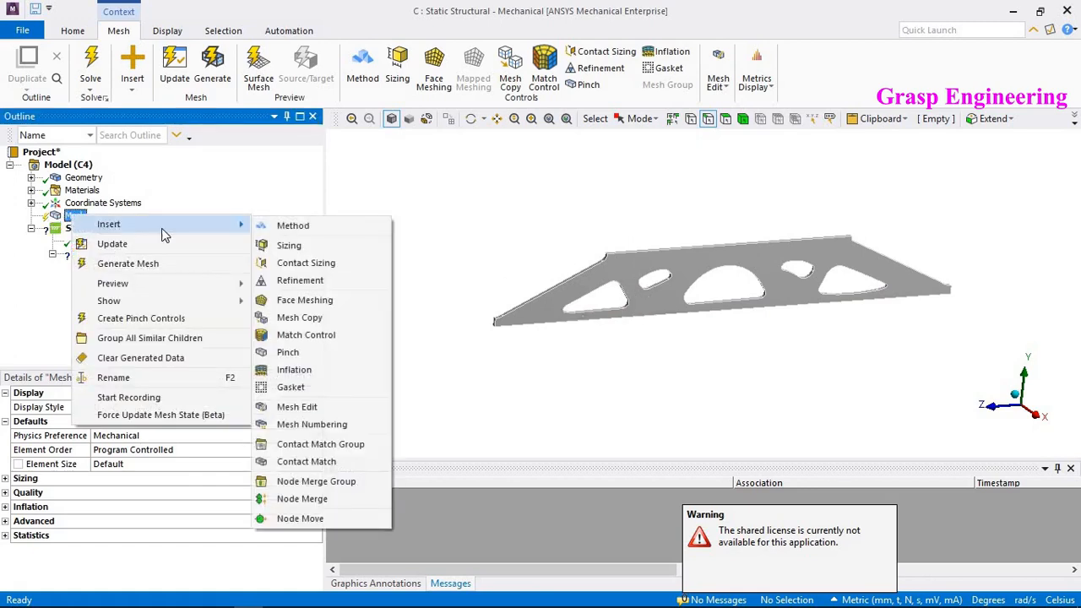
{"action": "left_click", "coordinate": [286, 245]}
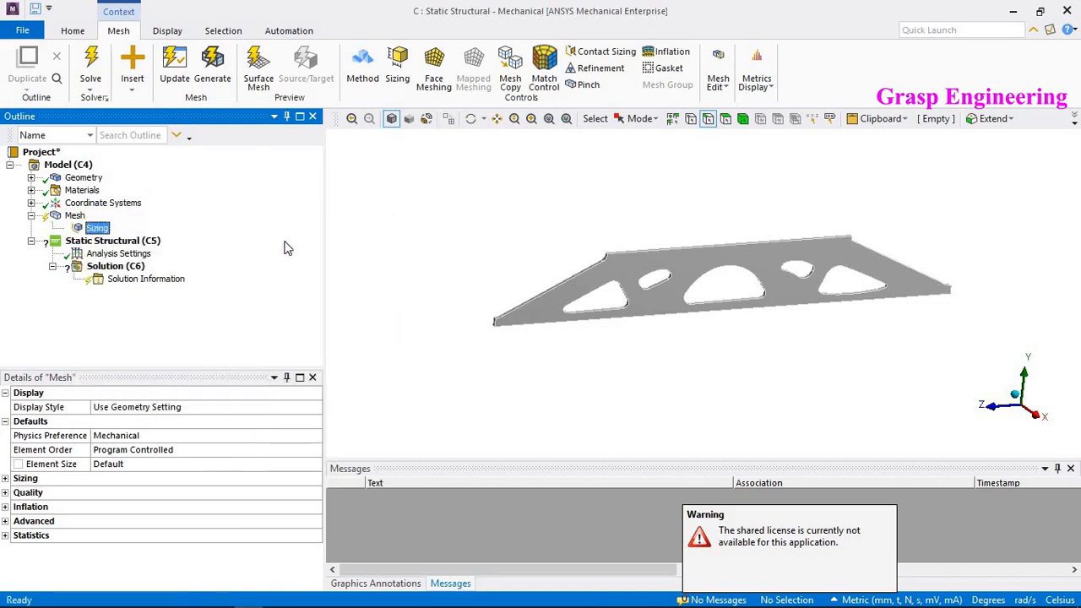
{"action": "left_click", "coordinate": [543, 322]}
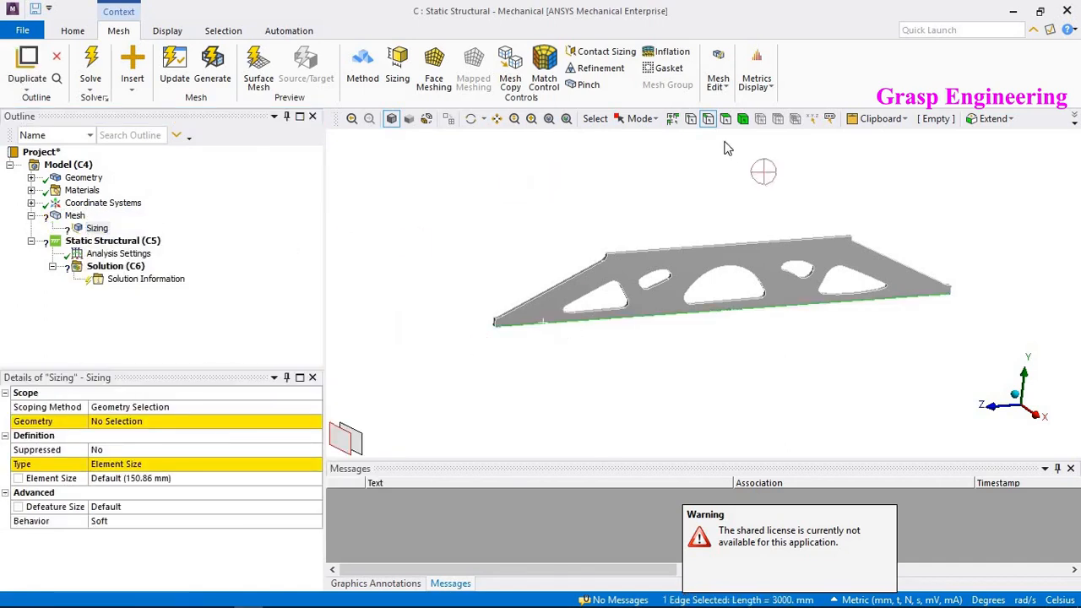
{"action": "left_click", "coordinate": [743, 121]}
{"action": "left_click", "coordinate": [693, 254]}
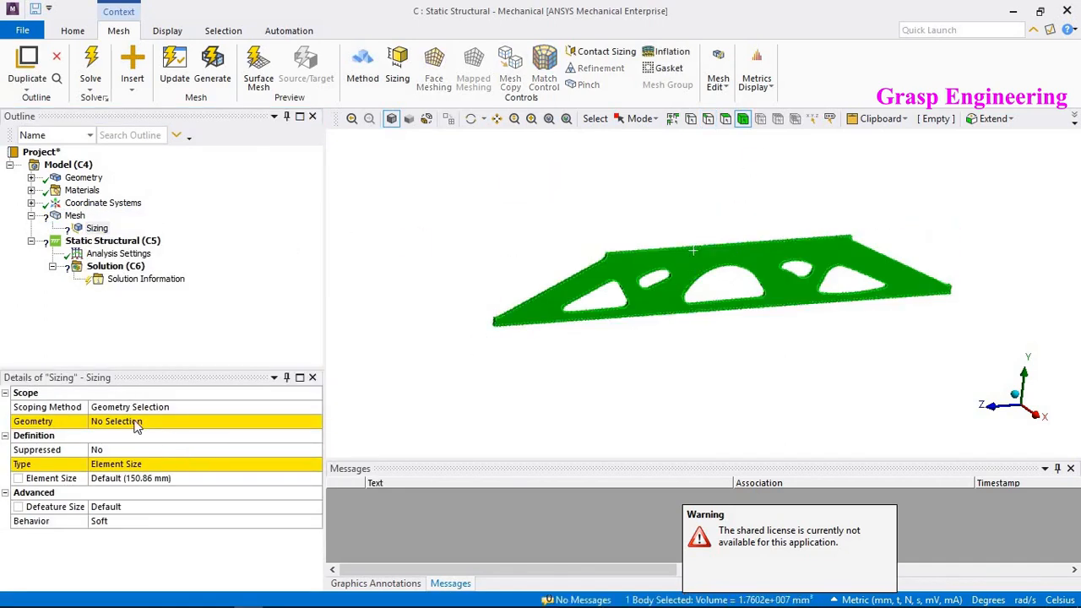
{"action": "left_click", "coordinate": [131, 421]}
{"action": "left_click", "coordinate": [177, 421]}
- Set the body sizing element size to 50 mm
{"action": "left_click", "coordinate": [133, 478]}
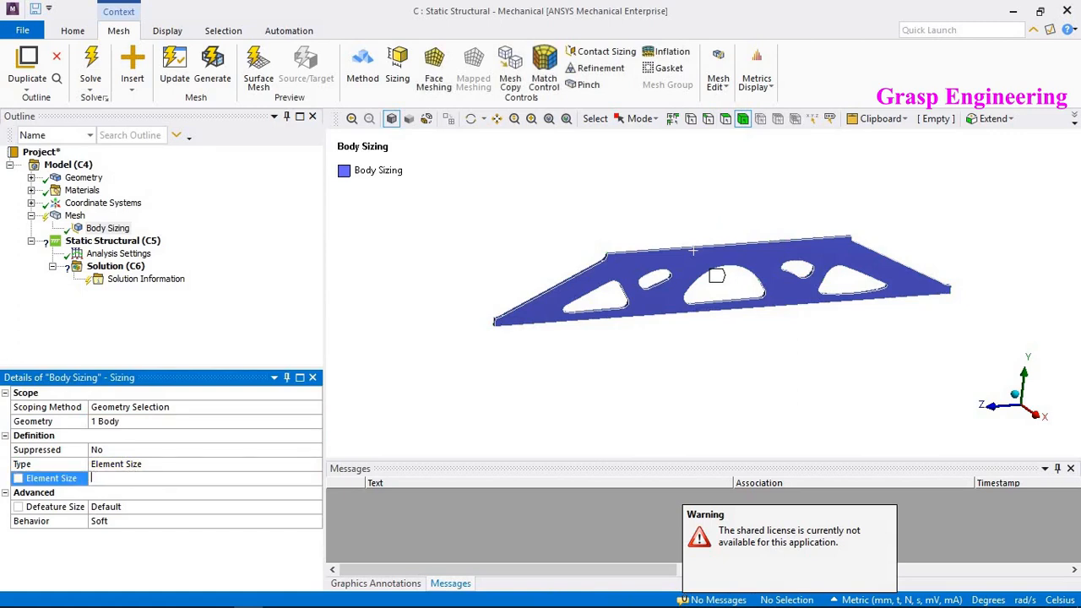
{"action": "type", "text": "50"}
{"action": "key", "text": "Return"}
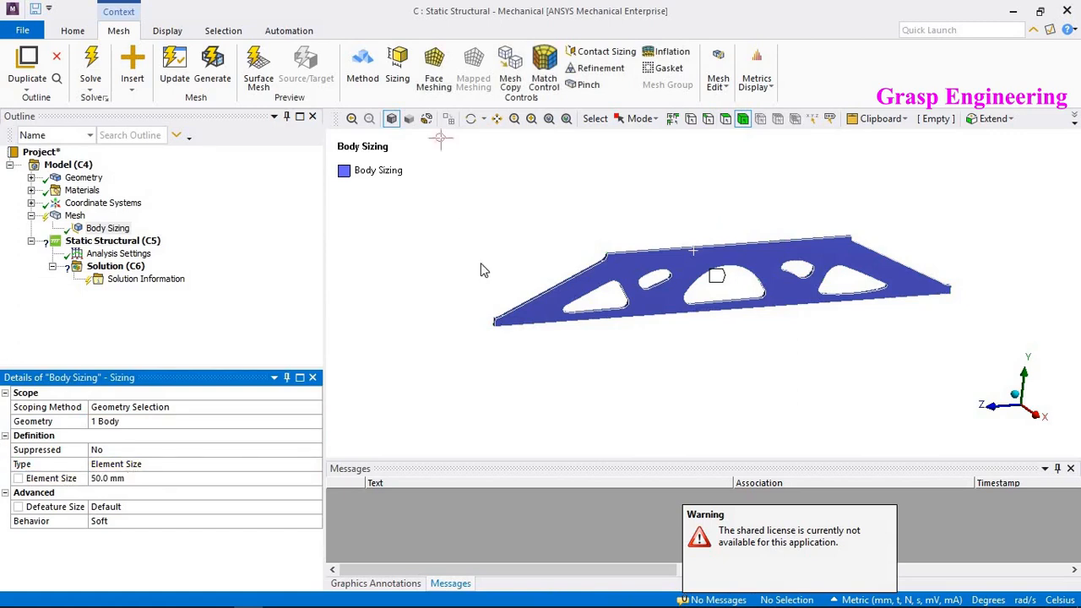
- Add an edge sizing on the short thickness edge at the top edge's split point, using Number of Divisions 2
{"action": "mouse_move", "coordinate": [483, 270]}
{"action": "middle_mouse_down"}
{"action": "mouse_move", "coordinate": [651, 292]}
{"action": "mouse_move", "coordinate": [624, 282]}
{"action": "middle_mouse_up"}
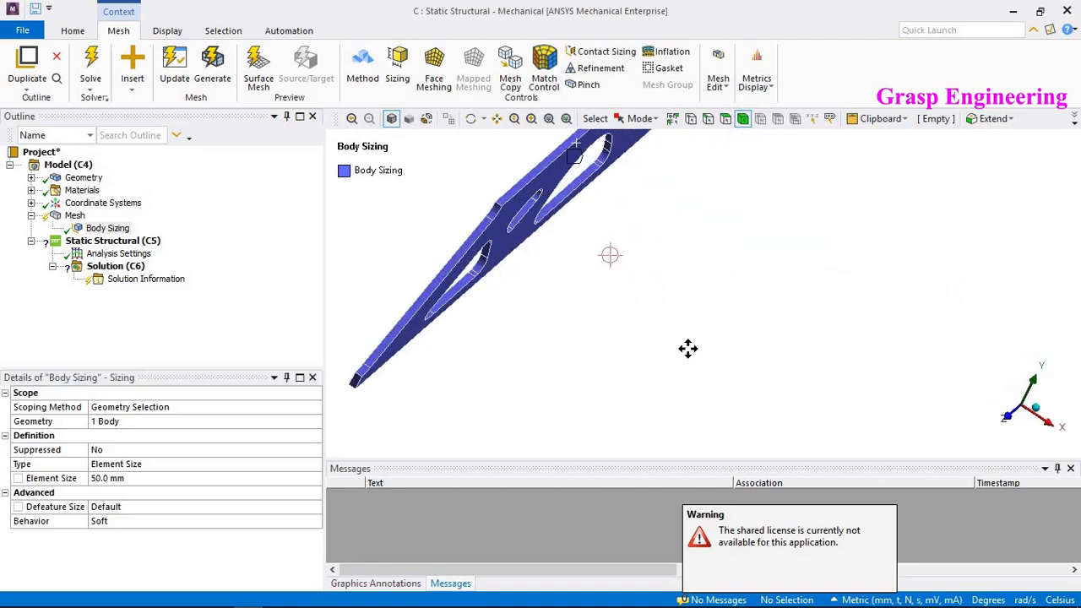
{"action": "middle_click_drag", "start_coordinate": [687, 348], "coordinate": [711, 347], "text": "ctrl"}
{"action": "scroll", "coordinate": [698, 262], "scroll_direction": "up", "scroll_amount": 3}
{"action": "left_click", "coordinate": [707, 118]}
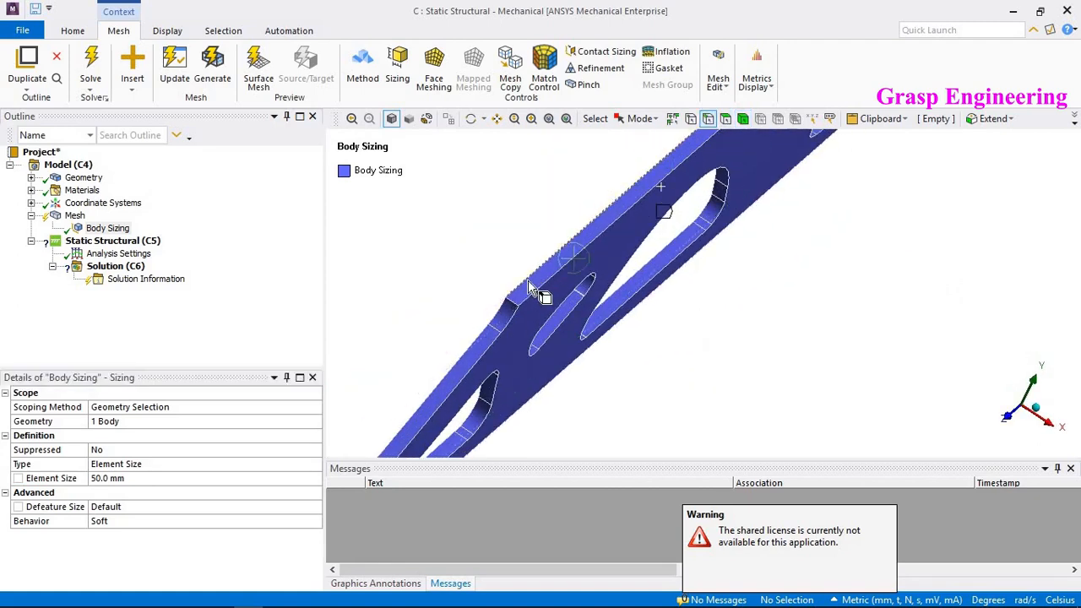
{"action": "left_click", "coordinate": [510, 298]}
{"action": "right_click", "coordinate": [534, 279]}
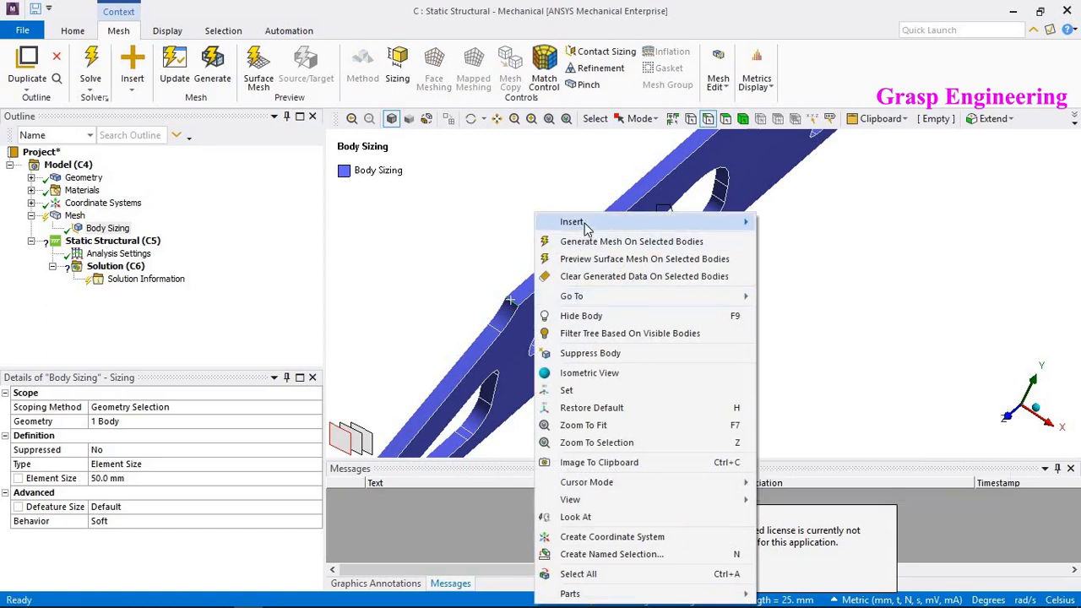
{"action": "mouse_move", "coordinate": [574, 221]}
{"action": "left_click", "coordinate": [794, 223]}
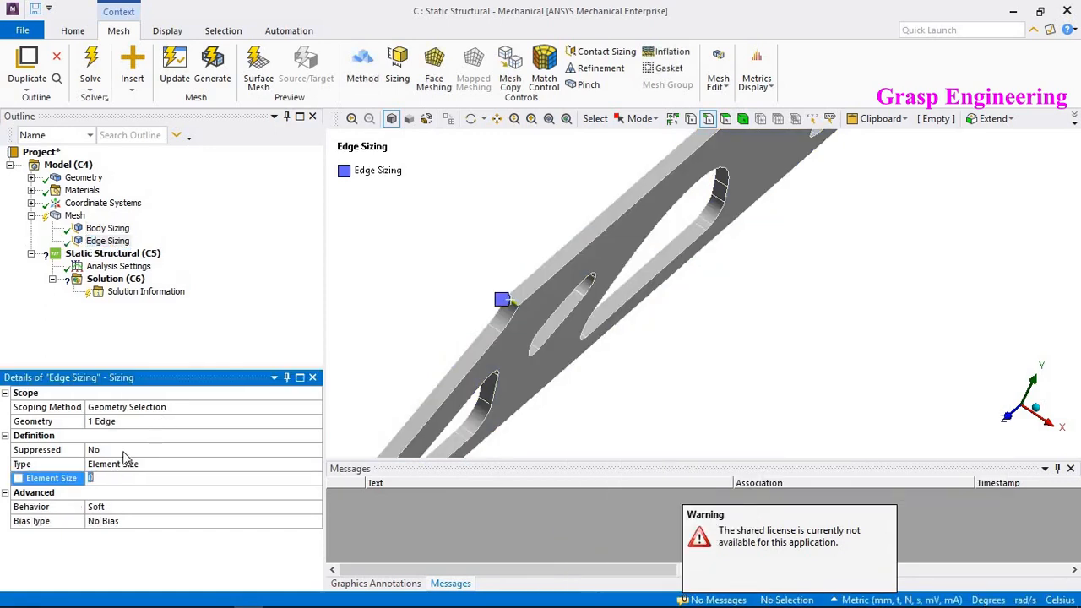
{"action": "left_click", "coordinate": [119, 463]}
{"action": "left_click", "coordinate": [119, 478]}
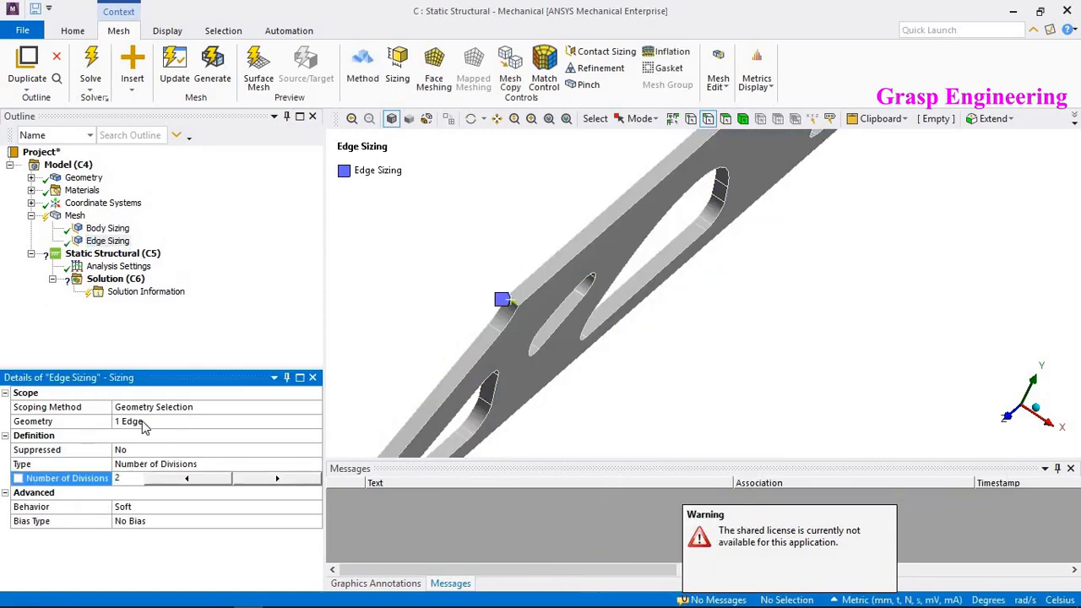
{"action": "key", "text": "Return"}
- Generate the mesh for the plate
{"action": "right_click", "coordinate": [75, 217]}
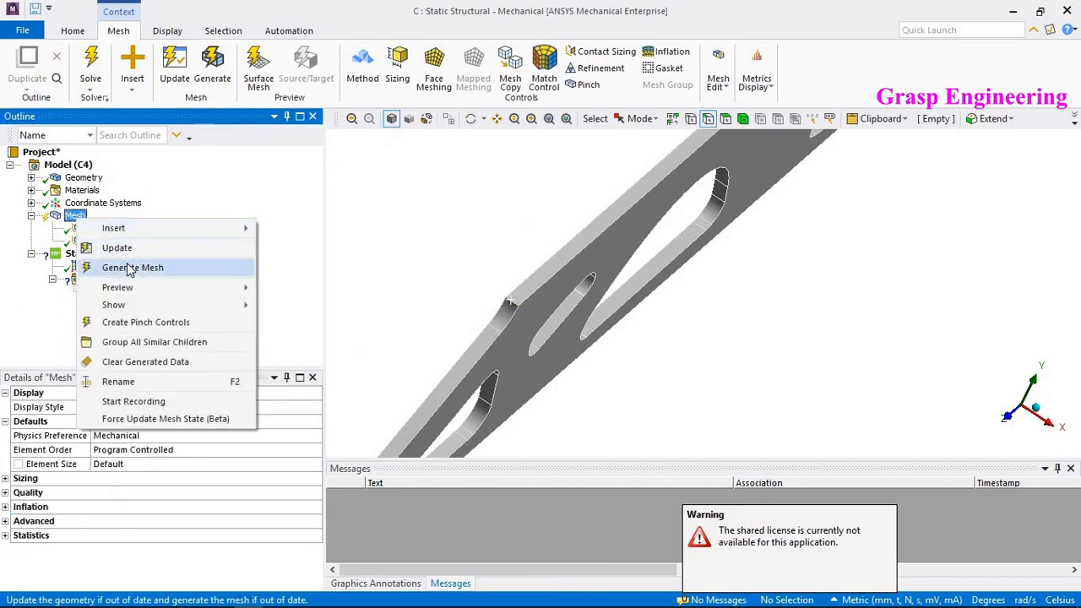
{"action": "left_click", "coordinate": [173, 262]}
{"action": "middle_click_drag", "start_coordinate": [780, 237], "coordinate": [554, 238]}
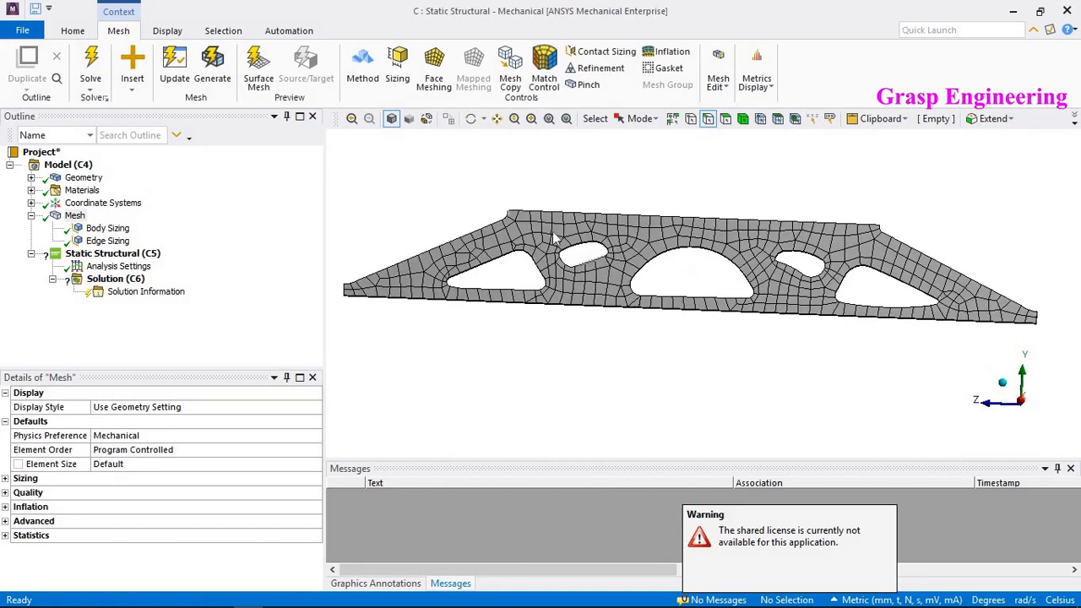
{"action": "mouse_move", "coordinate": [661, 311]}
{"action": "middle_mouse_down"}
{"action": "mouse_move", "coordinate": [675, 290]}
{"action": "mouse_move", "coordinate": [697, 302]}
{"action": "mouse_move", "coordinate": [698, 345]}
{"action": "mouse_move", "coordinate": [662, 338]}
{"action": "mouse_move", "coordinate": [662, 325]}
{"action": "middle_mouse_up"}
- Insert a Nodal Force into the Static Structural analysis
{"action": "left_click", "coordinate": [132, 257]}
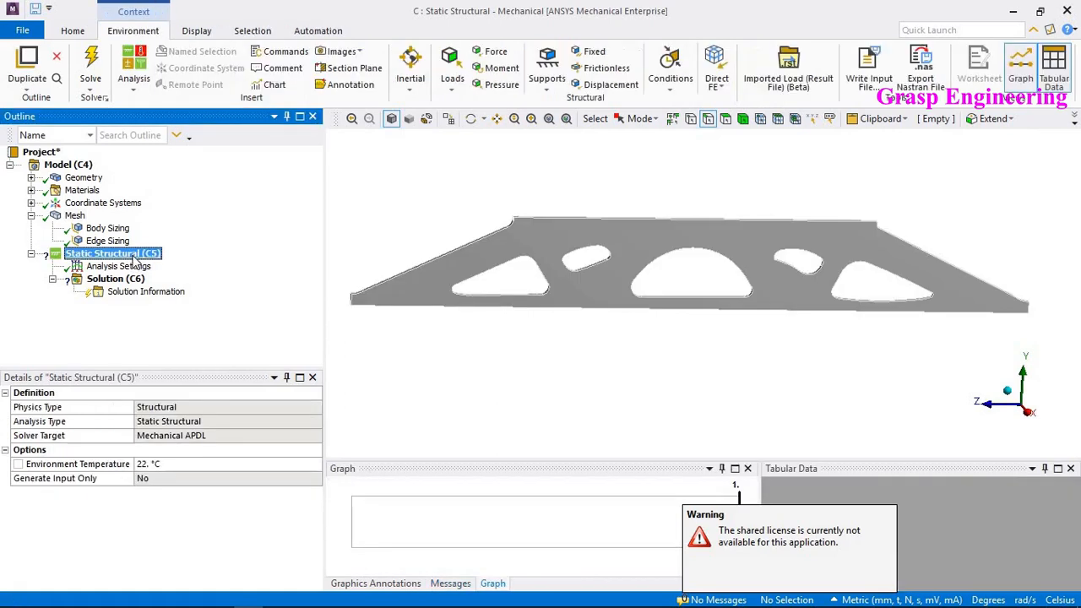
{"action": "right_click", "coordinate": [134, 258]}
{"action": "mouse_move", "coordinate": [195, 267]}
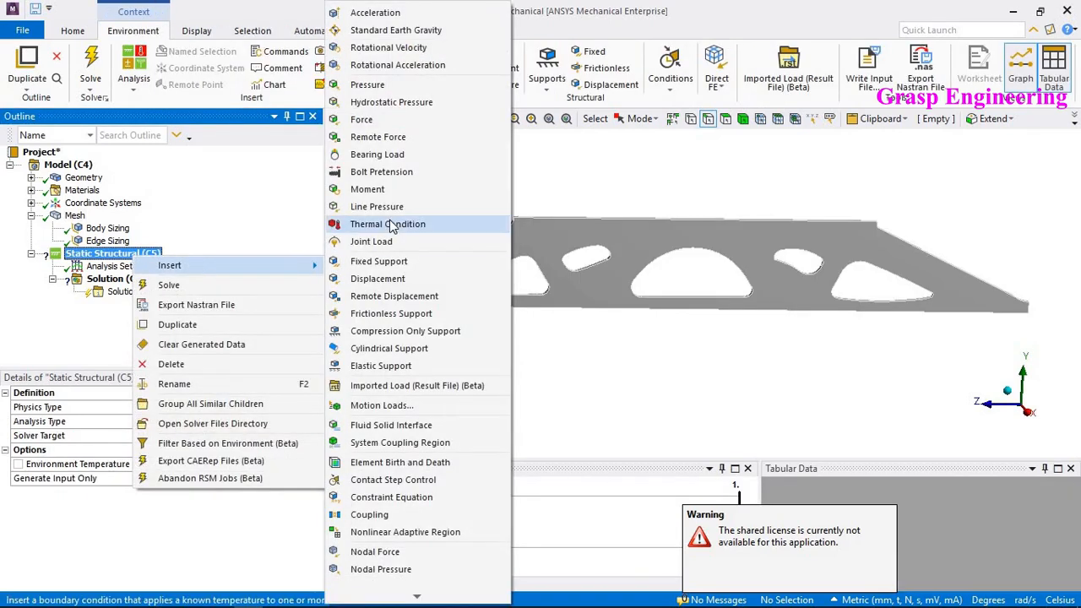
{"action": "left_click", "coordinate": [370, 551]}
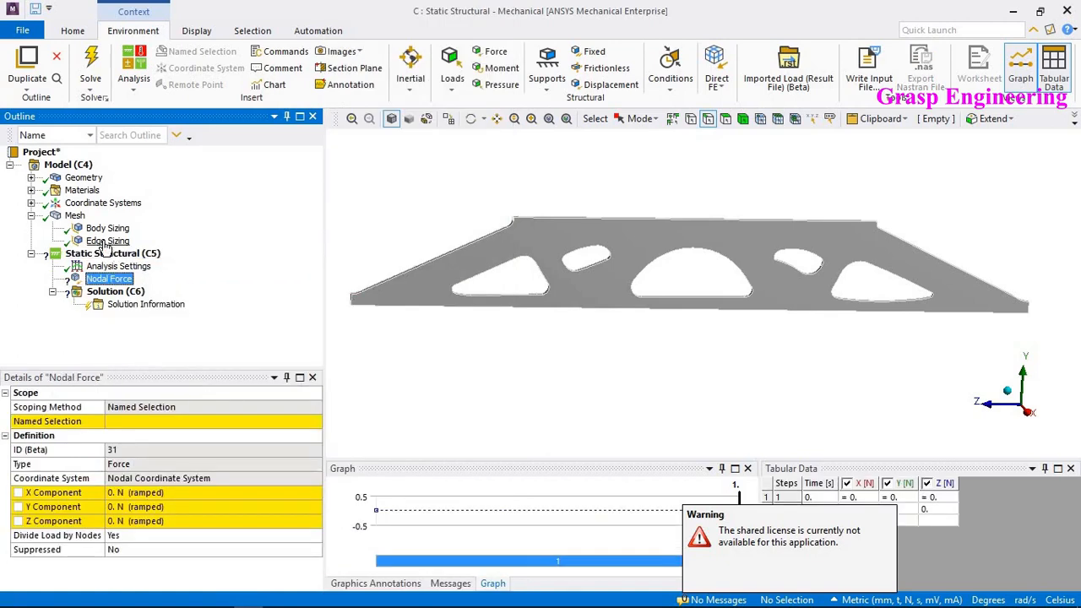
- Insert a Named Selection under the model
{"action": "left_click", "coordinate": [88, 179]}
{"action": "right_click", "coordinate": [89, 178]}
{"action": "mouse_move", "coordinate": [127, 184]}
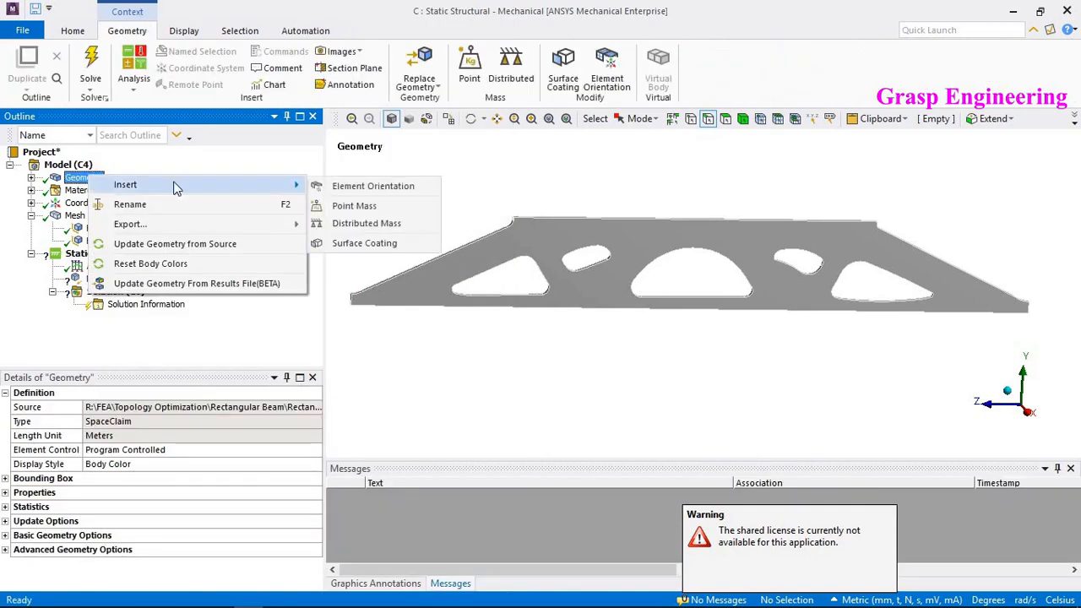
{"action": "left_click", "coordinate": [72, 164]}
{"action": "right_click", "coordinate": [72, 165]}
{"action": "mouse_move", "coordinate": [237, 178]}
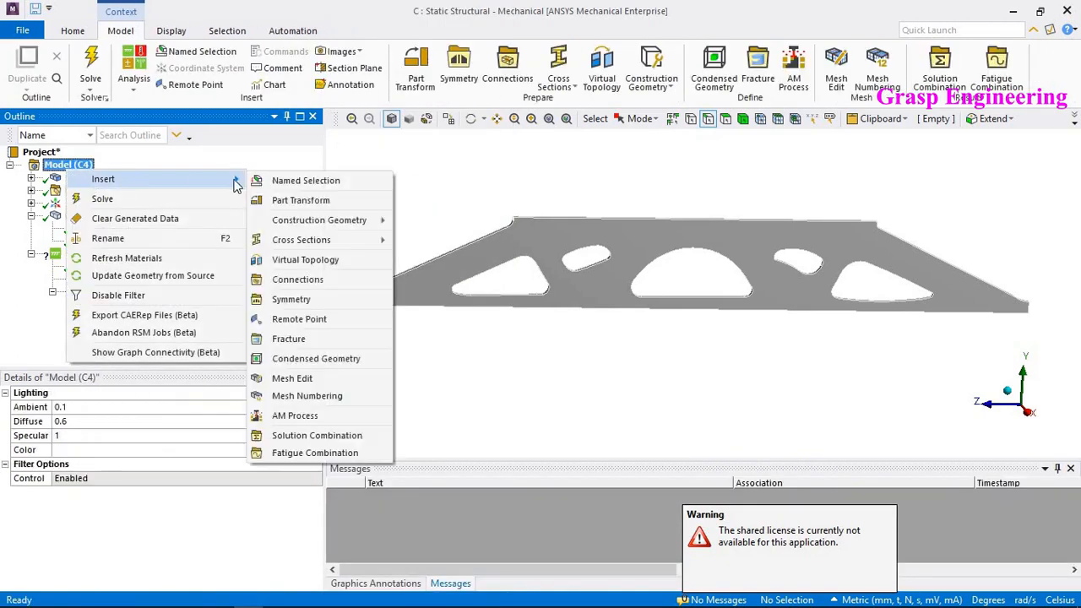
{"action": "left_click", "coordinate": [330, 177]}
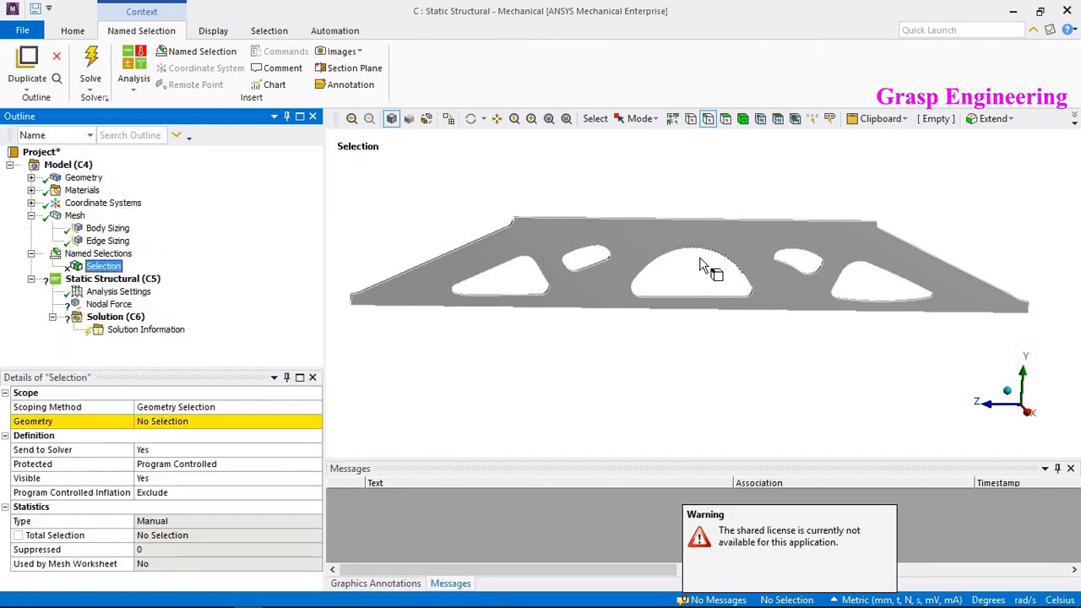
- Select the five mesh nodes through the plate thickness at the top edge's midpoint
{"action": "left_click", "coordinate": [76, 217]}
{"action": "scroll", "coordinate": [781, 153], "scroll_direction": "up", "scroll_amount": 3}
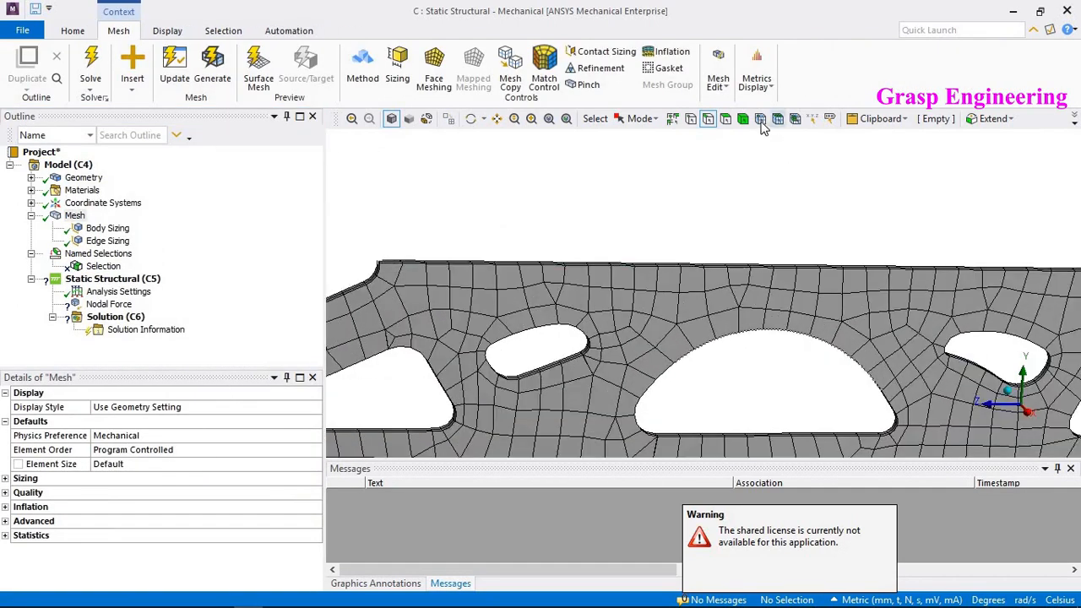
{"action": "left_click", "coordinate": [760, 119]}
{"action": "left_click", "coordinate": [708, 120]}
{"action": "left_click", "coordinate": [782, 268]}
{"action": "middle_click_drag", "start_coordinate": [777, 279], "coordinate": [748, 347]}
{"action": "scroll", "coordinate": [758, 300], "scroll_direction": "up", "scroll_amount": 5}
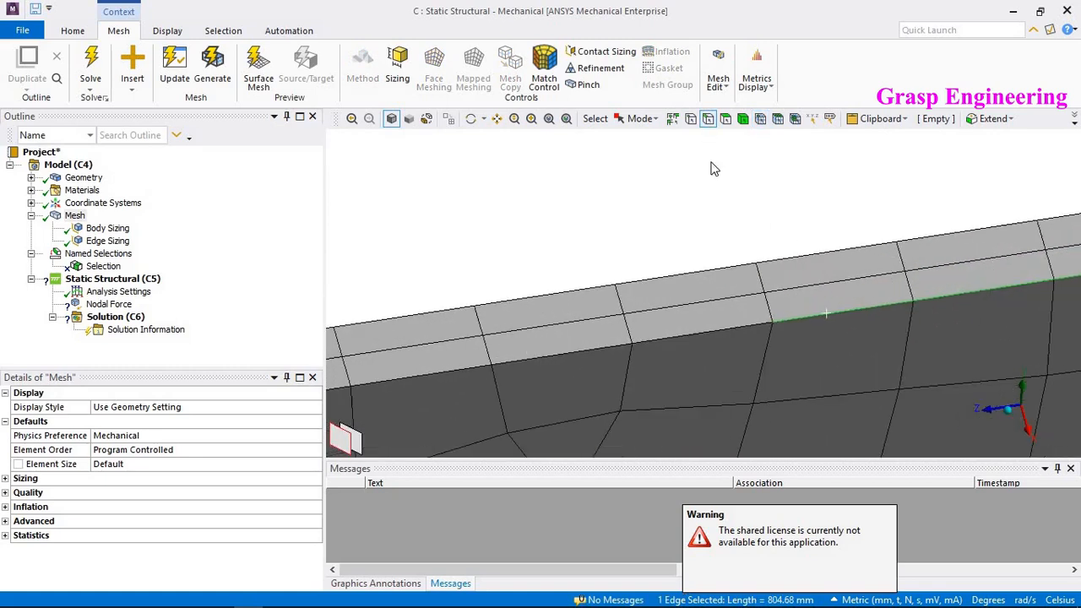
{"action": "left_click", "coordinate": [760, 118]}
{"action": "left_click", "coordinate": [766, 313]}
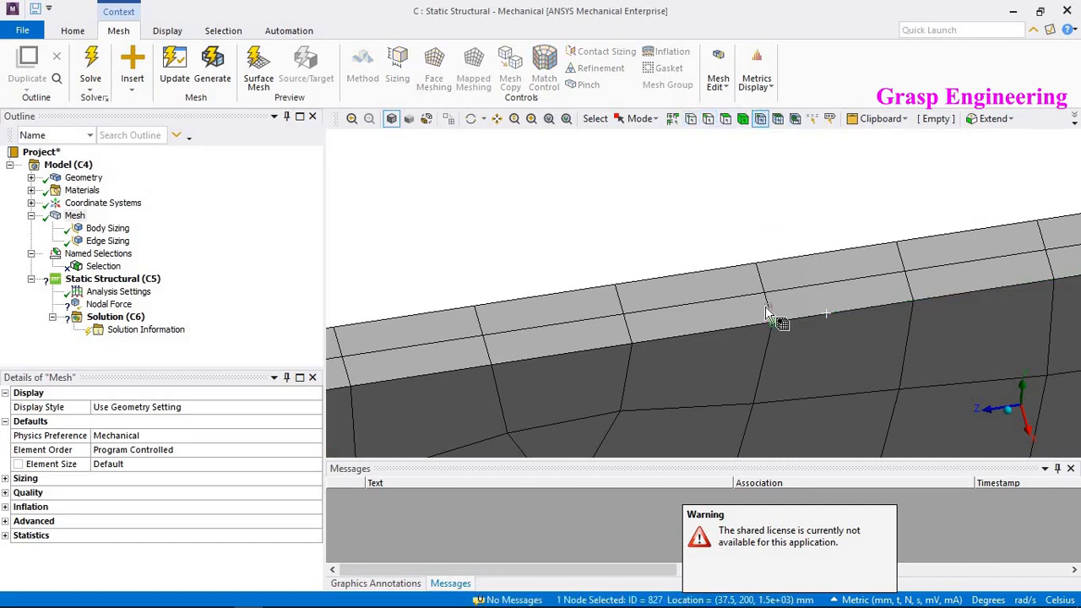
{"action": "left_click", "coordinate": [768, 304], "text": "ctrl"}
{"action": "left_click", "coordinate": [765, 290], "text": "ctrl"}
{"action": "left_click", "coordinate": [757, 268], "text": "ctrl"}
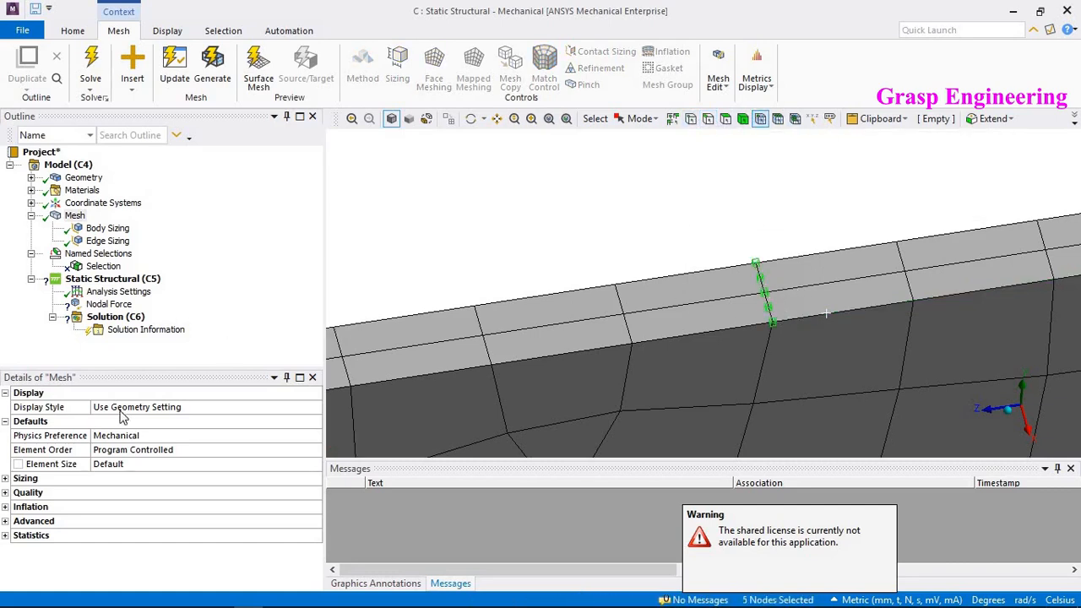
- Scope the named selection to the five through-thickness nodes at the top edge's midpoint
{"action": "left_click", "coordinate": [101, 266]}
{"action": "left_click", "coordinate": [173, 421]}
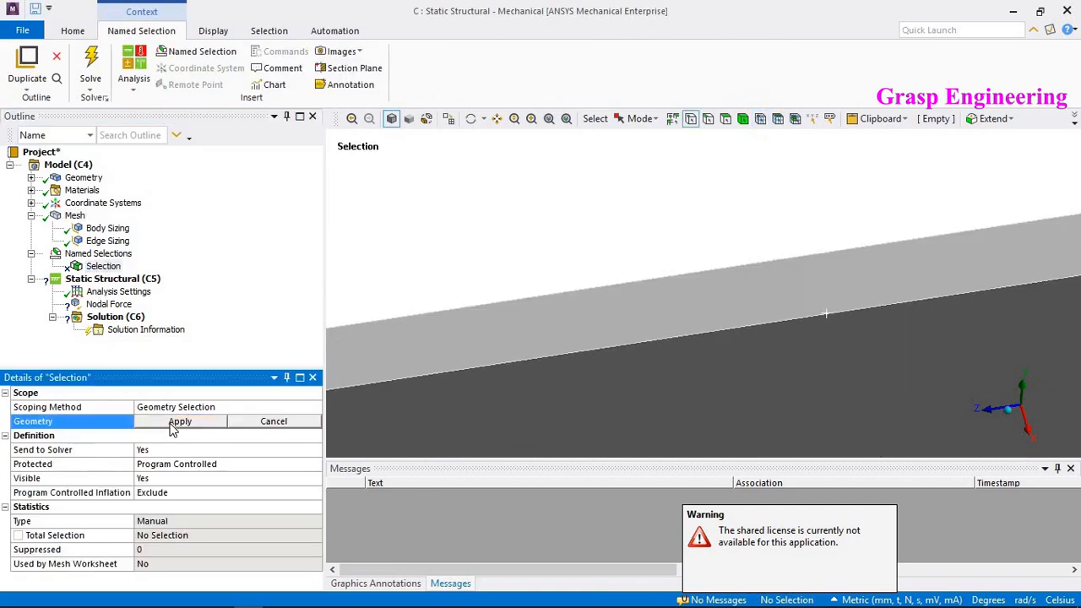
{"action": "left_click", "coordinate": [280, 406]}
{"action": "left_click", "coordinate": [314, 410]}
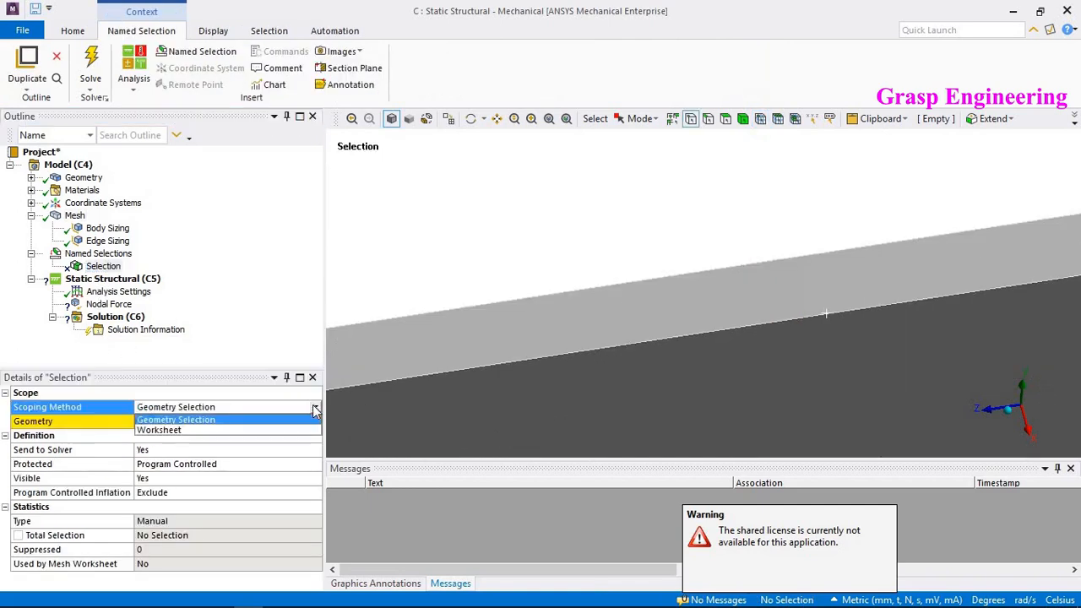
{"action": "left_click", "coordinate": [451, 251]}
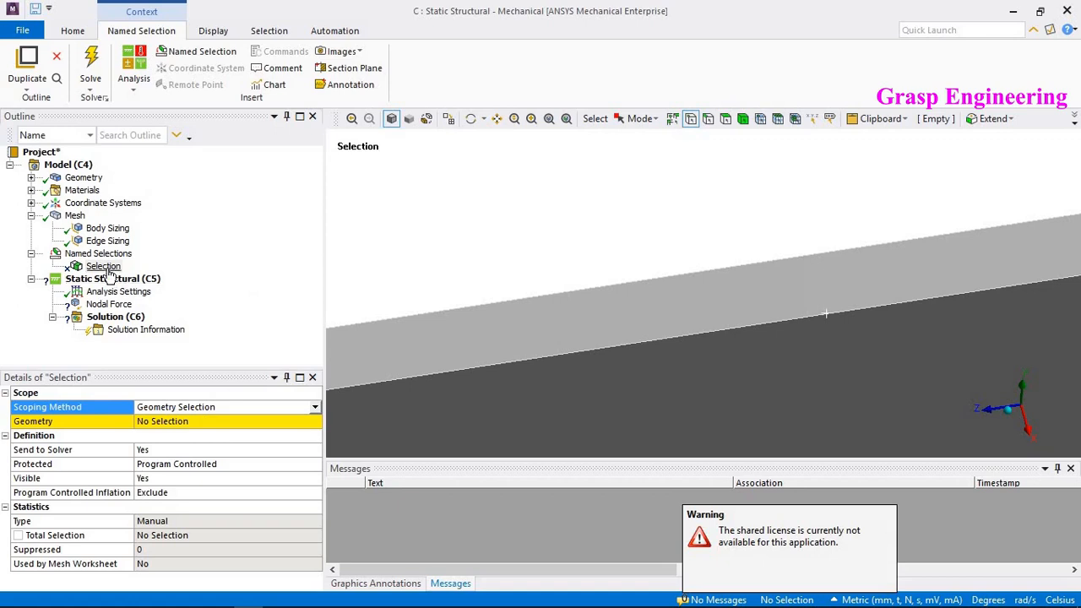
{"action": "right_click", "coordinate": [103, 267]}
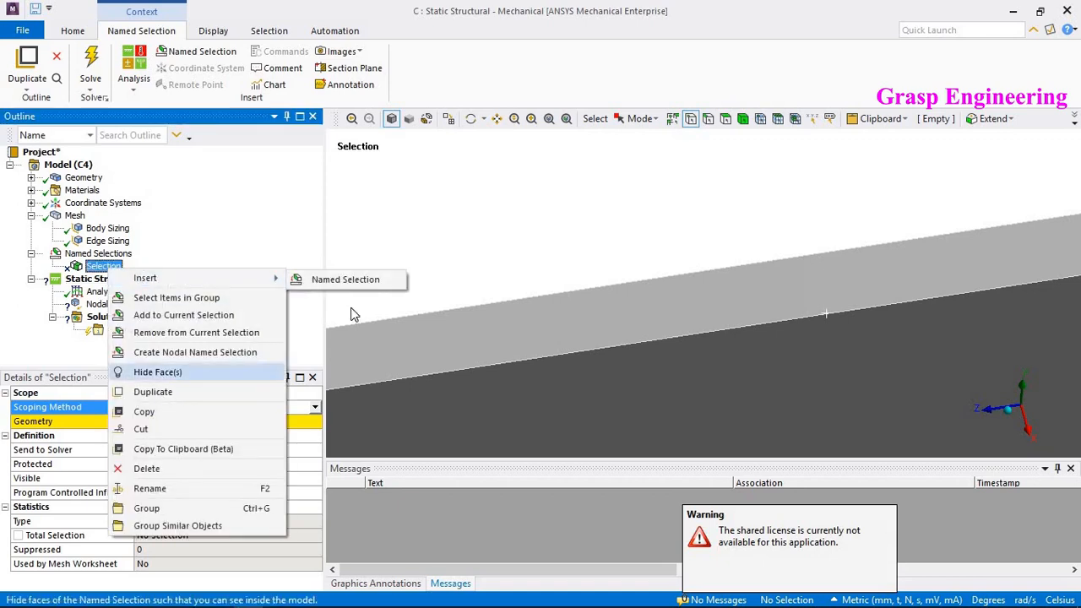
{"action": "left_click", "coordinate": [795, 119]}
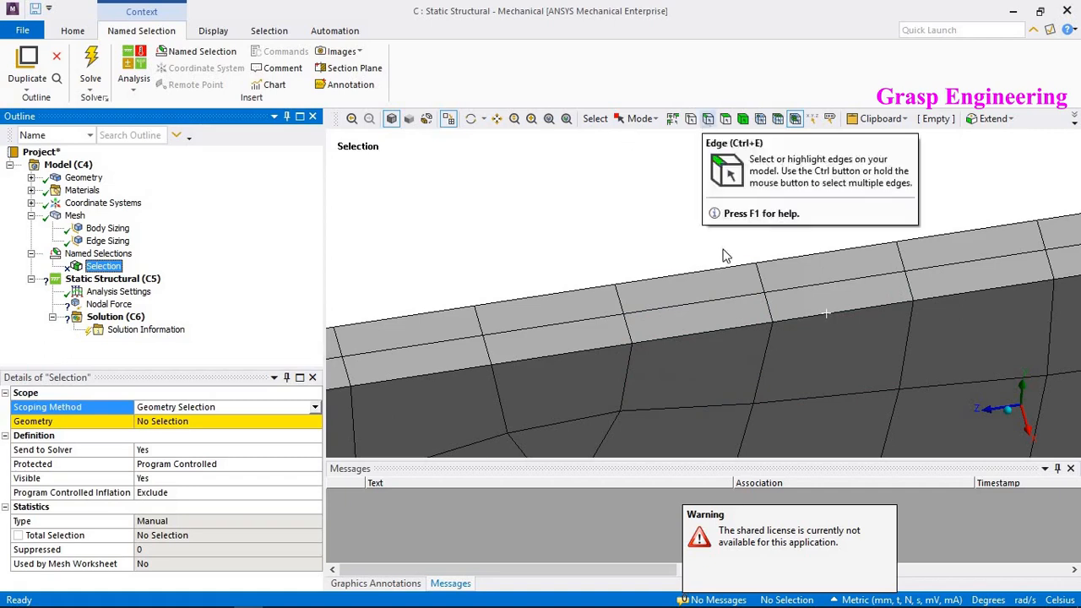
{"action": "left_click", "coordinate": [708, 119]}
{"action": "left_click", "coordinate": [760, 119]}
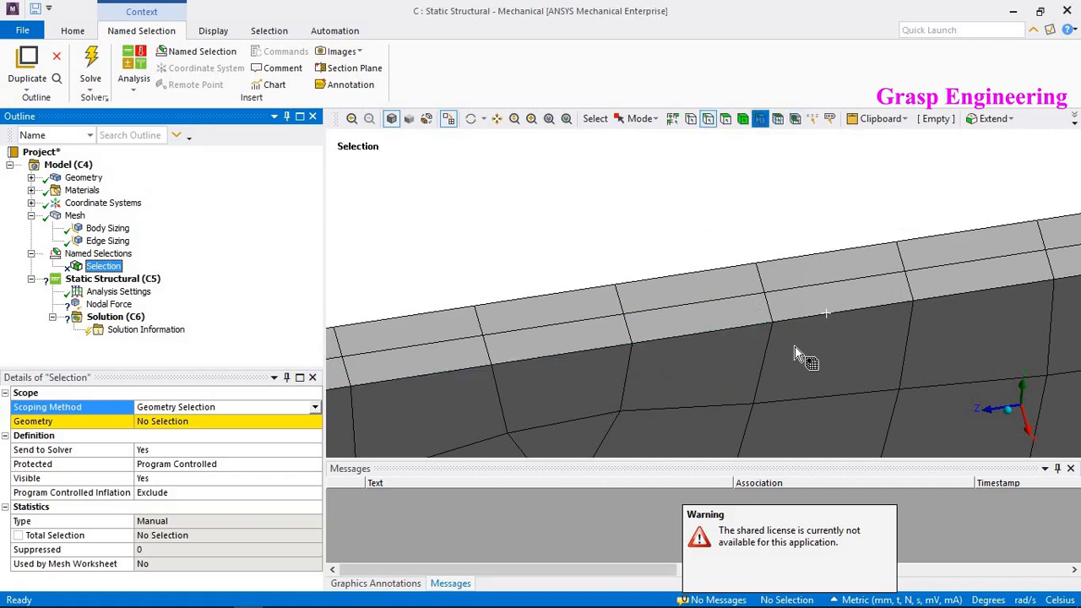
{"action": "left_click", "coordinate": [772, 322]}
{"action": "left_click", "coordinate": [767, 307], "text": "ctrl"}
{"action": "left_click", "coordinate": [767, 292], "text": "ctrl"}
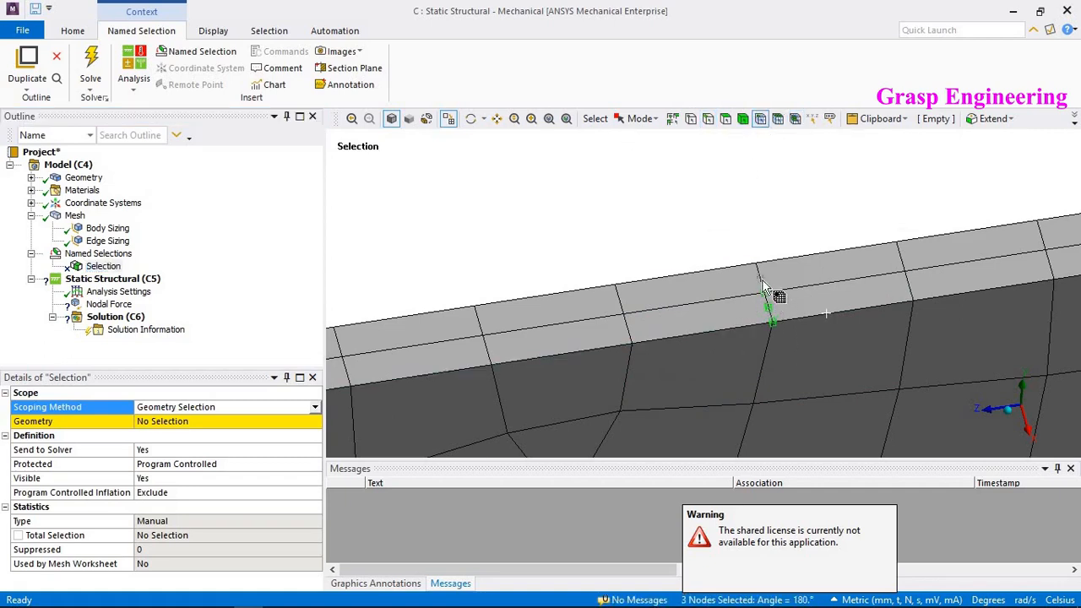
{"action": "left_click", "coordinate": [759, 275], "text": "ctrl"}
{"action": "left_click", "coordinate": [191, 421]}
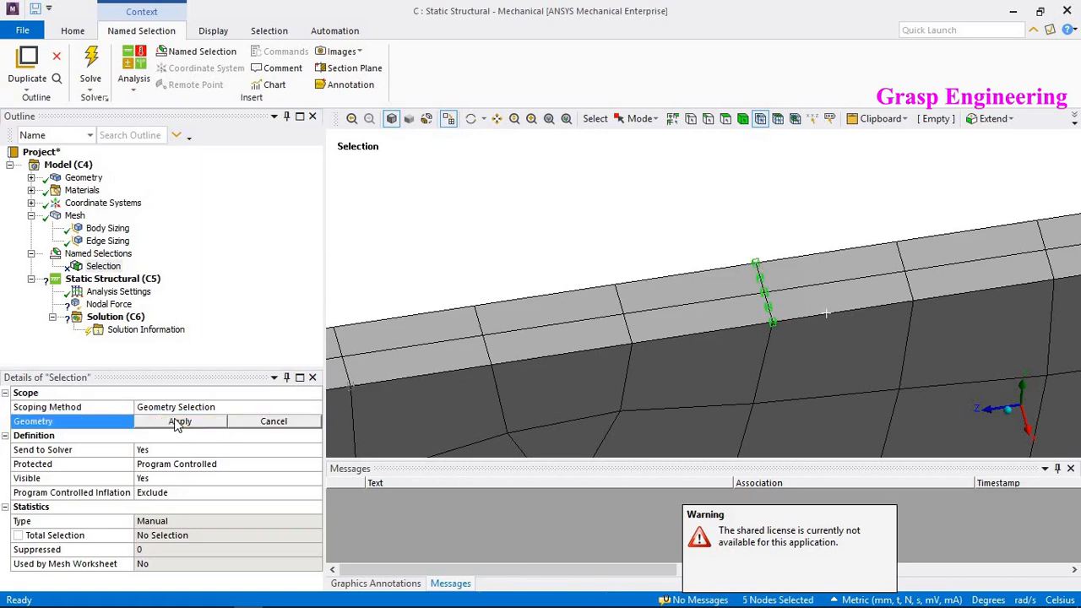
{"action": "left_click", "coordinate": [173, 422]}
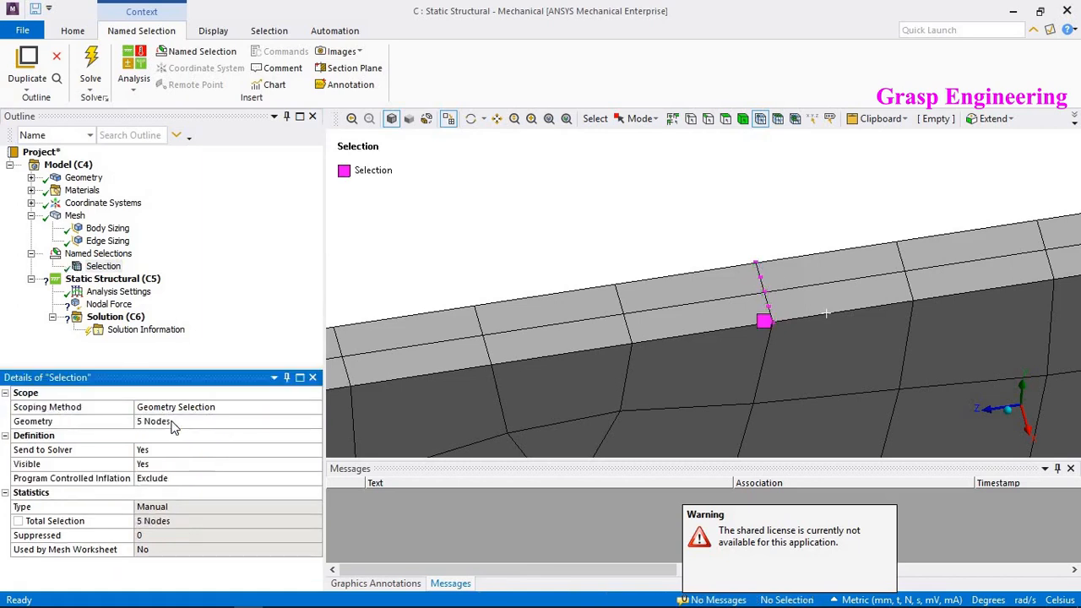
- Scope the nodal force to the named selection and set its Y component to -1e+005 N
{"action": "left_click", "coordinate": [113, 306]}
{"action": "left_click", "coordinate": [212, 421]}
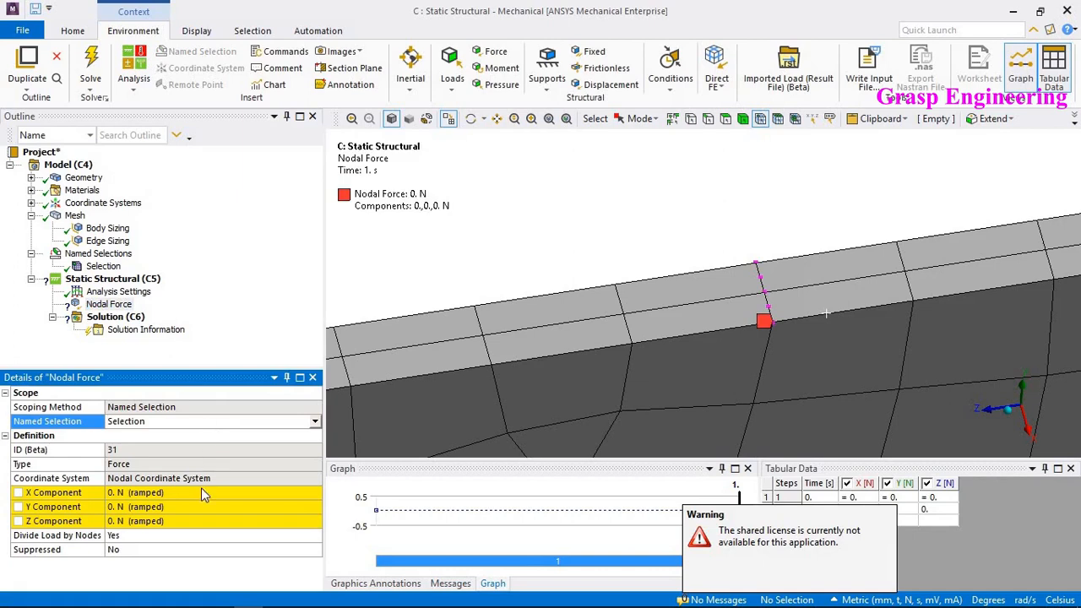
{"action": "left_click", "coordinate": [151, 507]}
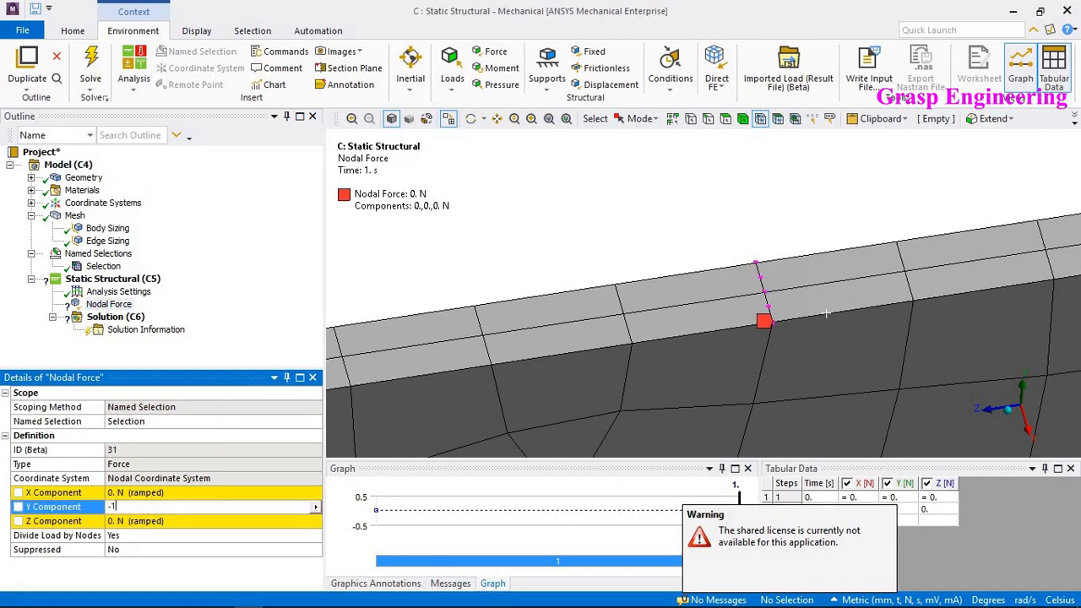
{"action": "key", "text": "Return"}
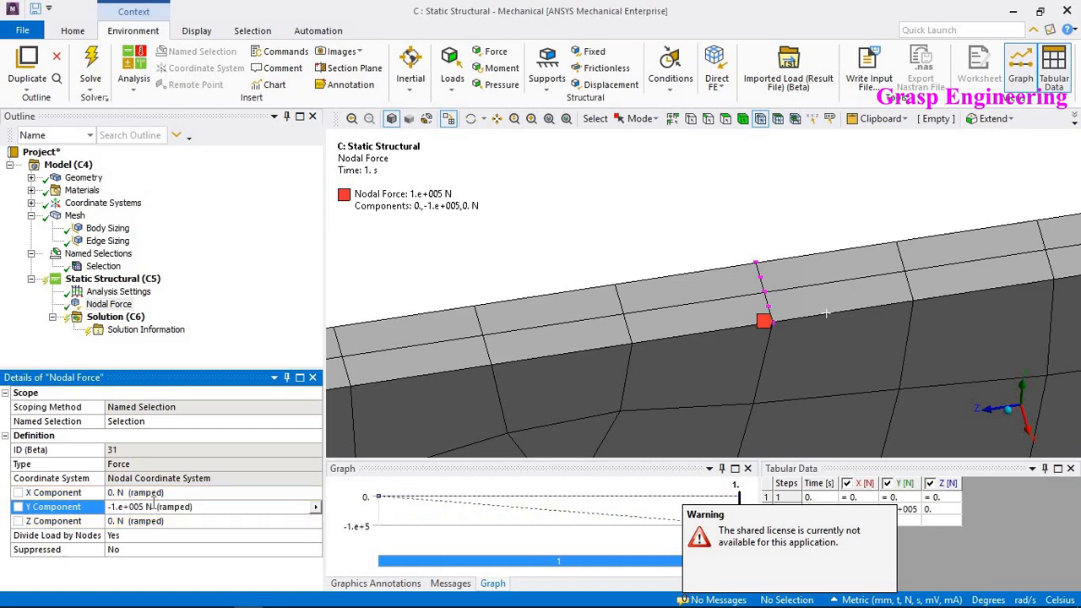
- Apply a fixed support to the element faces at one end of the plate
{"action": "scroll", "coordinate": [470, 258], "scroll_direction": "down", "scroll_amount": 6}
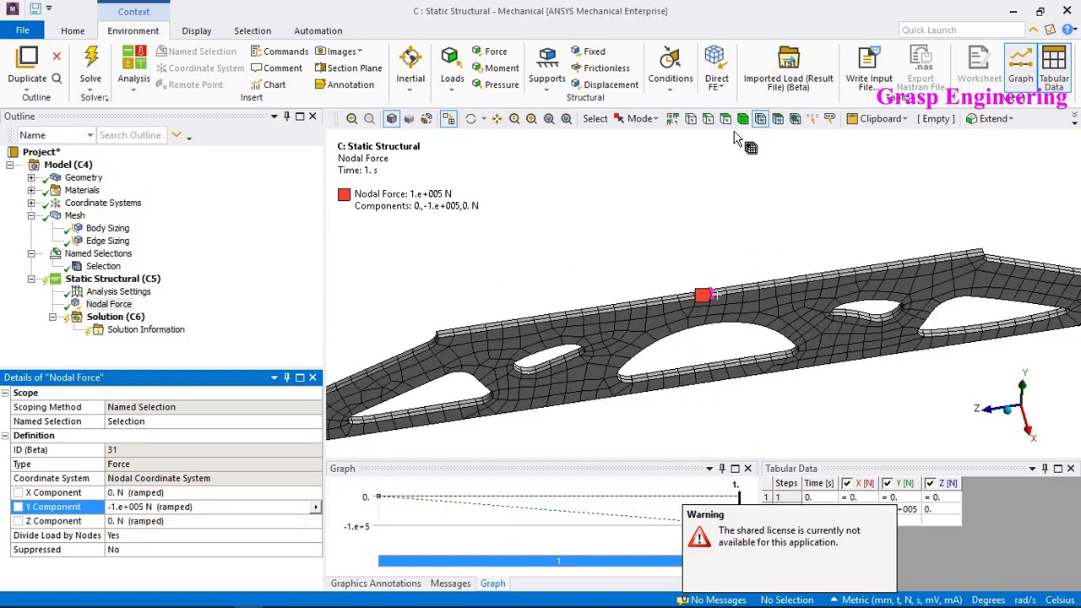
{"action": "middle_click_drag", "start_coordinate": [675, 248], "coordinate": [564, 220]}
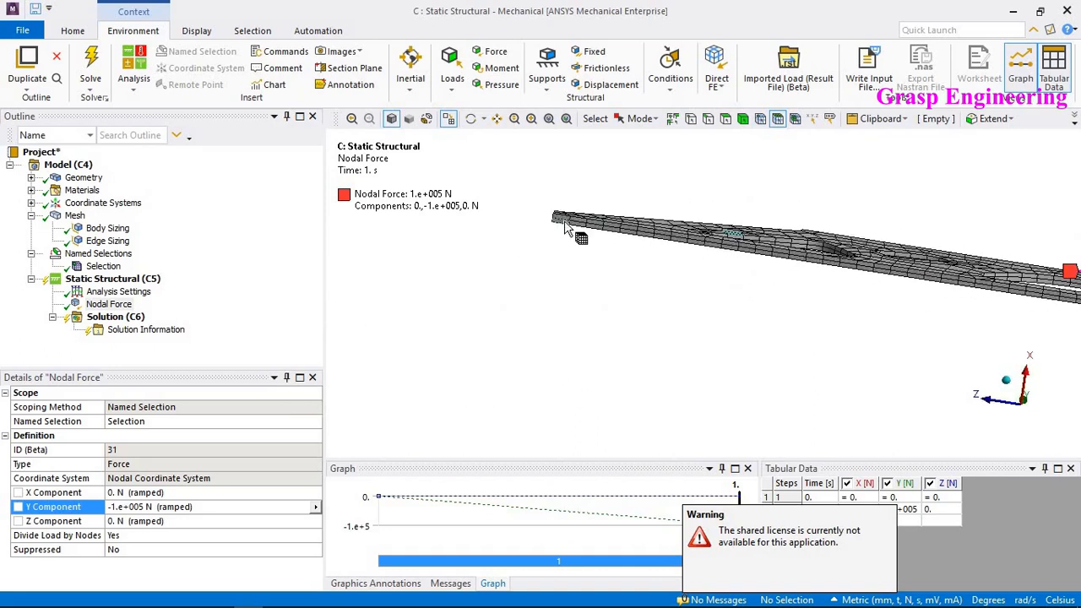
{"action": "left_click", "coordinate": [560, 220]}
{"action": "left_click", "coordinate": [561, 216], "text": "ctrl"}
{"action": "middle_click_drag", "start_coordinate": [777, 286], "coordinate": [225, 216], "text": "ctrl"}
{"action": "middle_click_drag", "start_coordinate": [1013, 310], "coordinate": [589, 234], "text": "ctrl"}
{"action": "right_click", "coordinate": [639, 242]}
{"action": "mouse_move", "coordinate": [640, 239]}
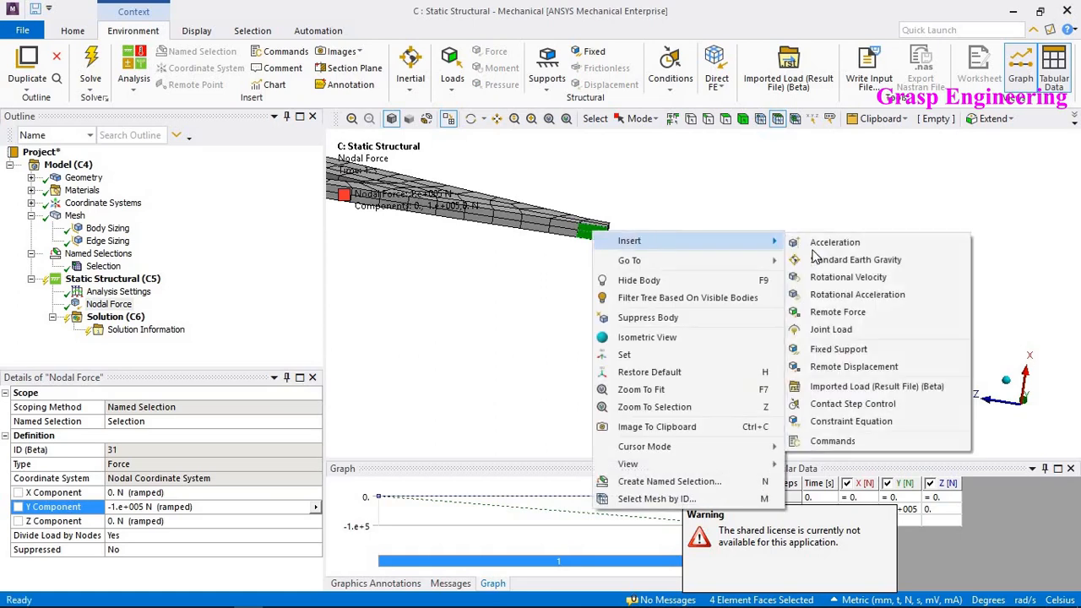
{"action": "left_click", "coordinate": [856, 350]}
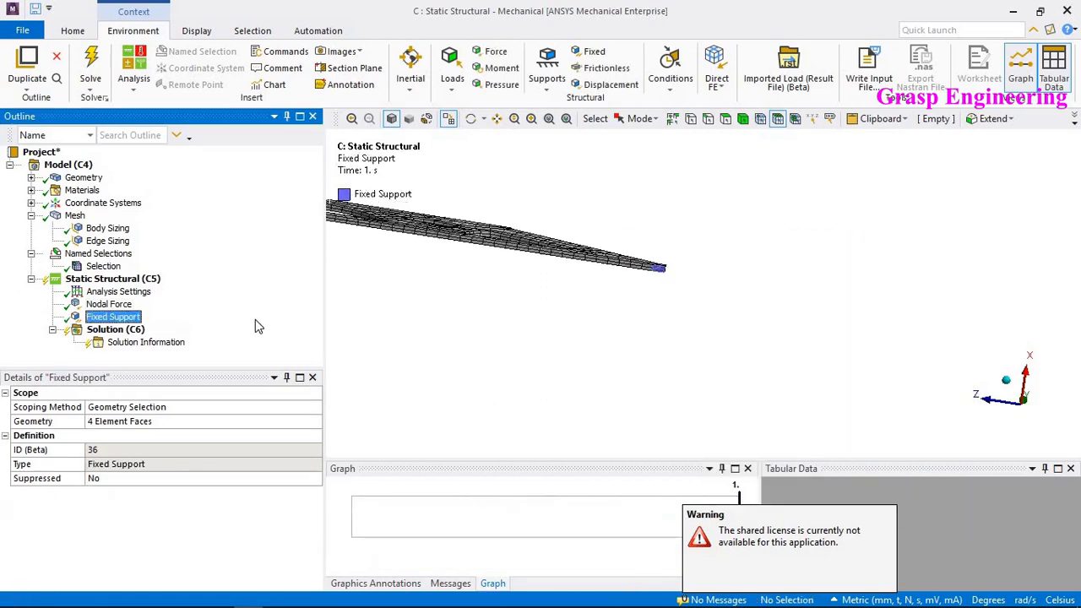
- Solve the static structural analysis of the optimized plate
{"action": "left_click", "coordinate": [114, 330]}
{"action": "right_click", "coordinate": [115, 336]}
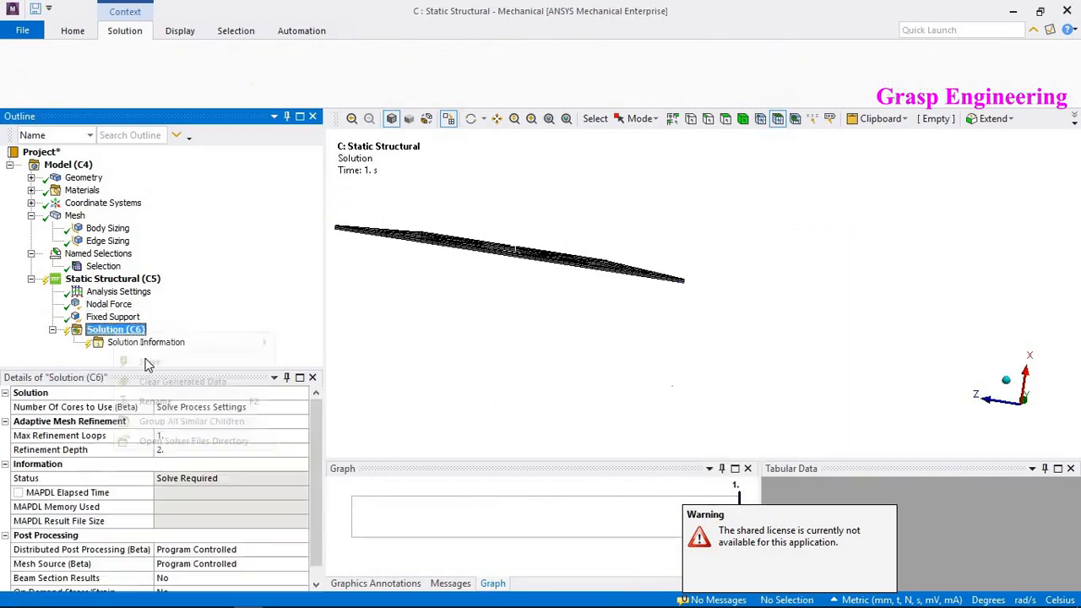
{"action": "left_click", "coordinate": [149, 362]}
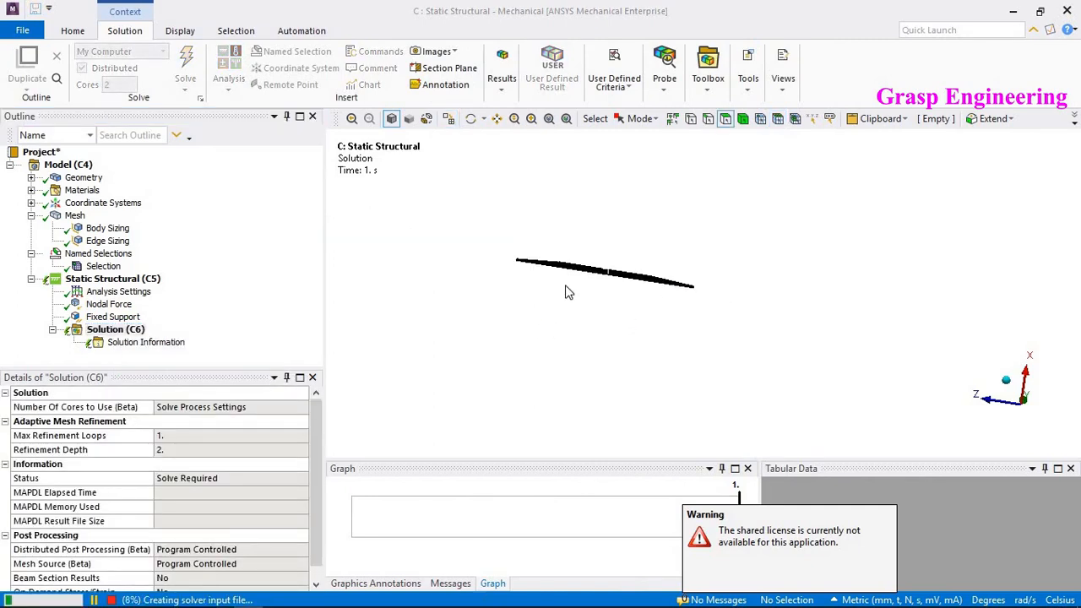
{"action": "left_click", "coordinate": [216, 596]}
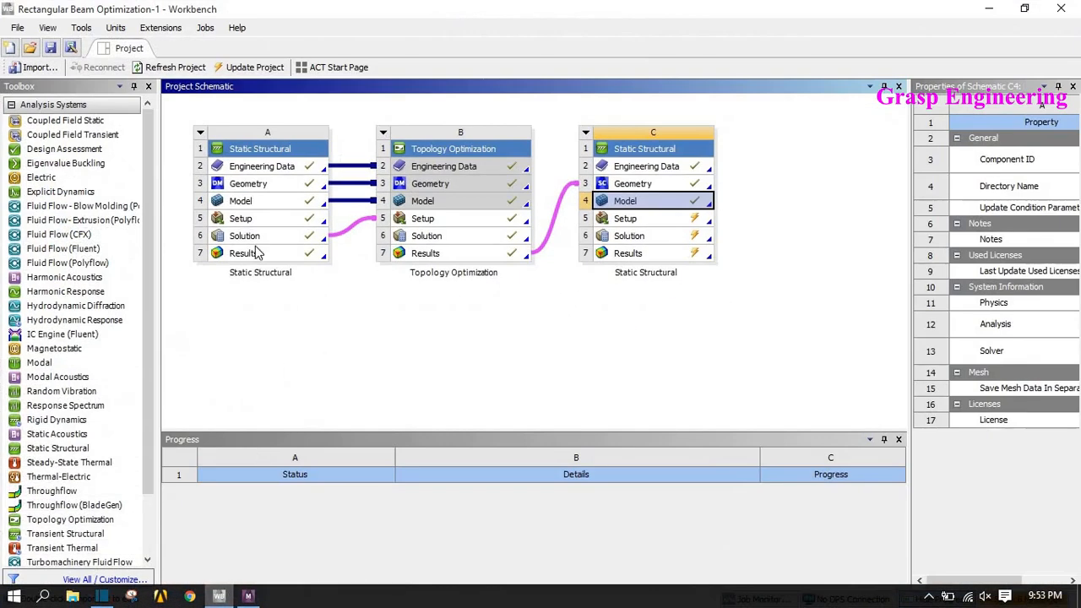
{"action": "right_click", "coordinate": [257, 236]}
{"action": "left_click", "coordinate": [299, 245]}
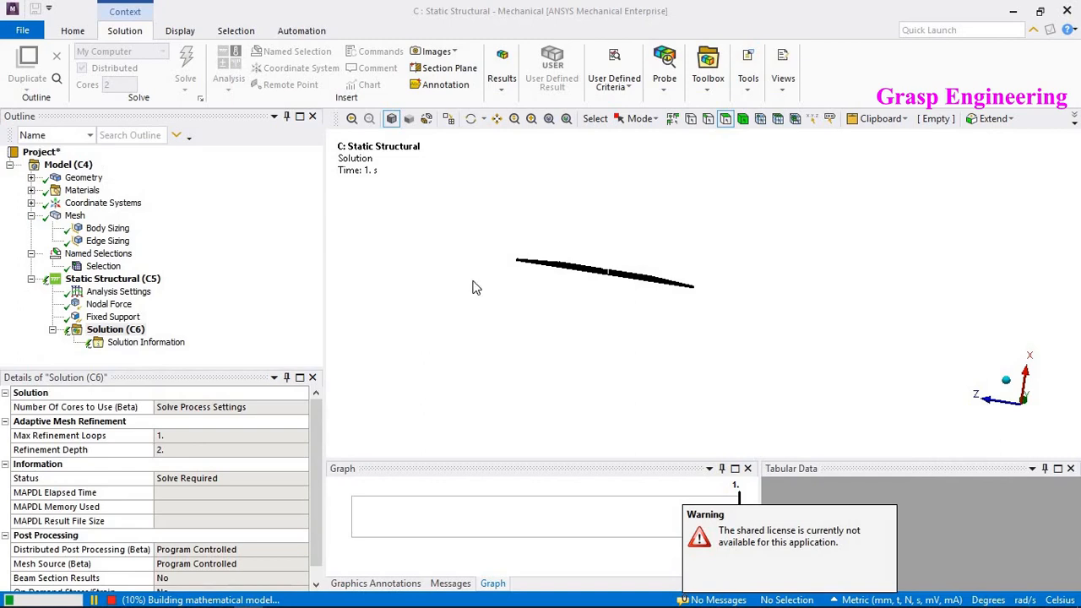
- Insert a Total Deformation result under the solution
{"action": "middle_click_drag", "start_coordinate": [700, 238], "coordinate": [652, 283]}
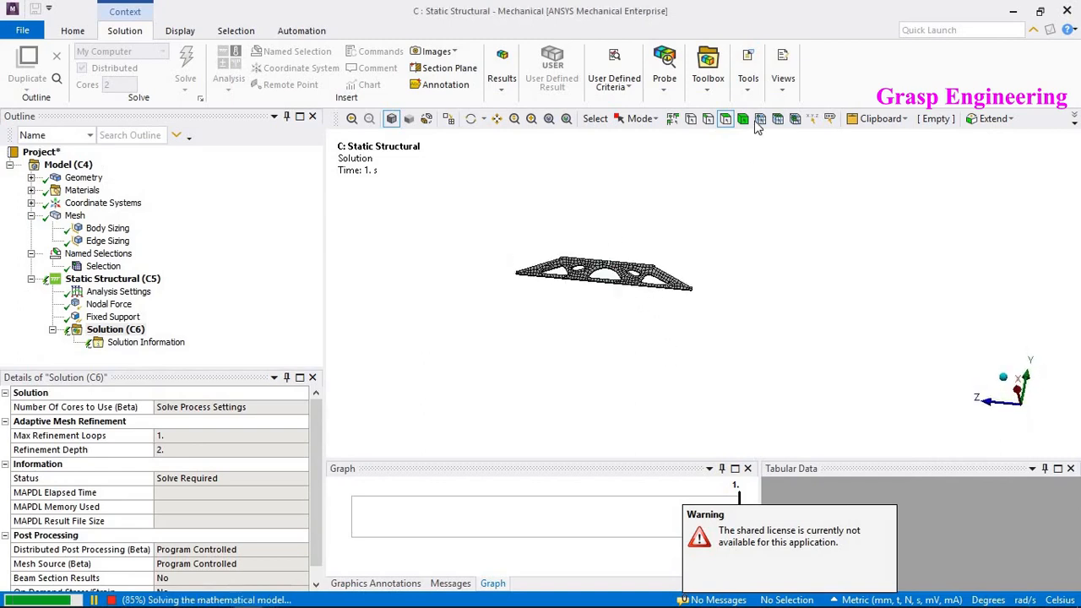
{"action": "left_click", "coordinate": [743, 125]}
{"action": "scroll", "coordinate": [618, 287], "scroll_direction": "up", "scroll_amount": 4}
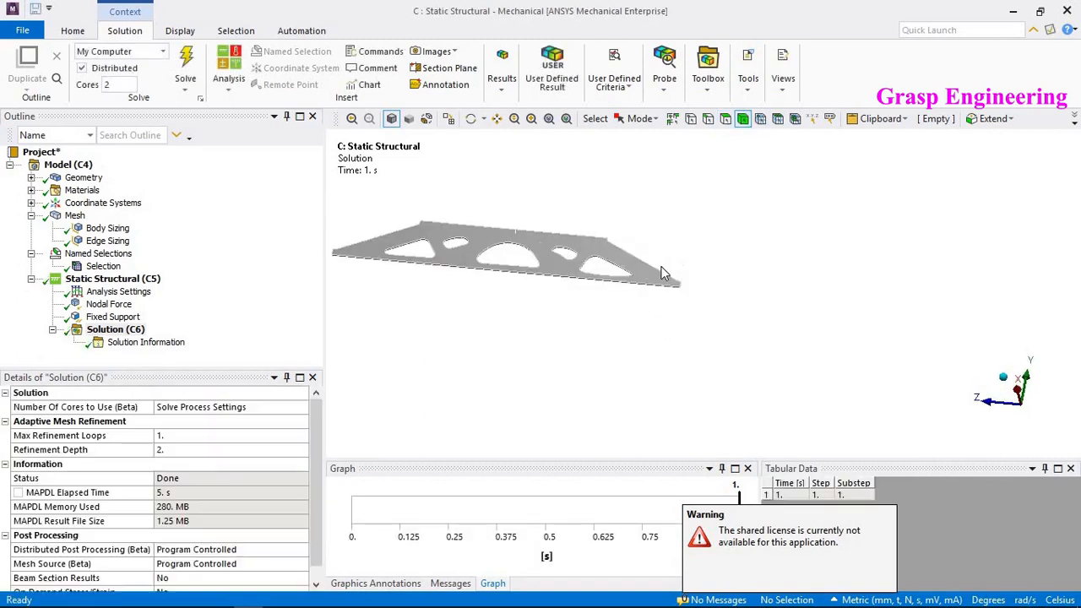
{"action": "right_click", "coordinate": [114, 330]}
{"action": "mouse_move", "coordinate": [168, 340]}
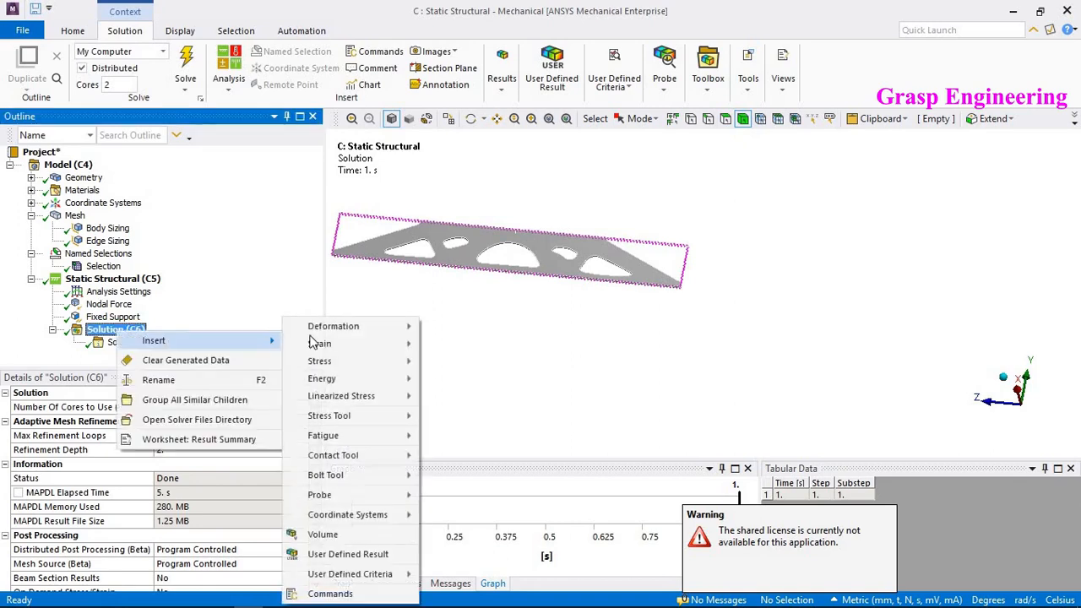
{"action": "mouse_move", "coordinate": [338, 326]}
{"action": "left_click", "coordinate": [432, 328]}
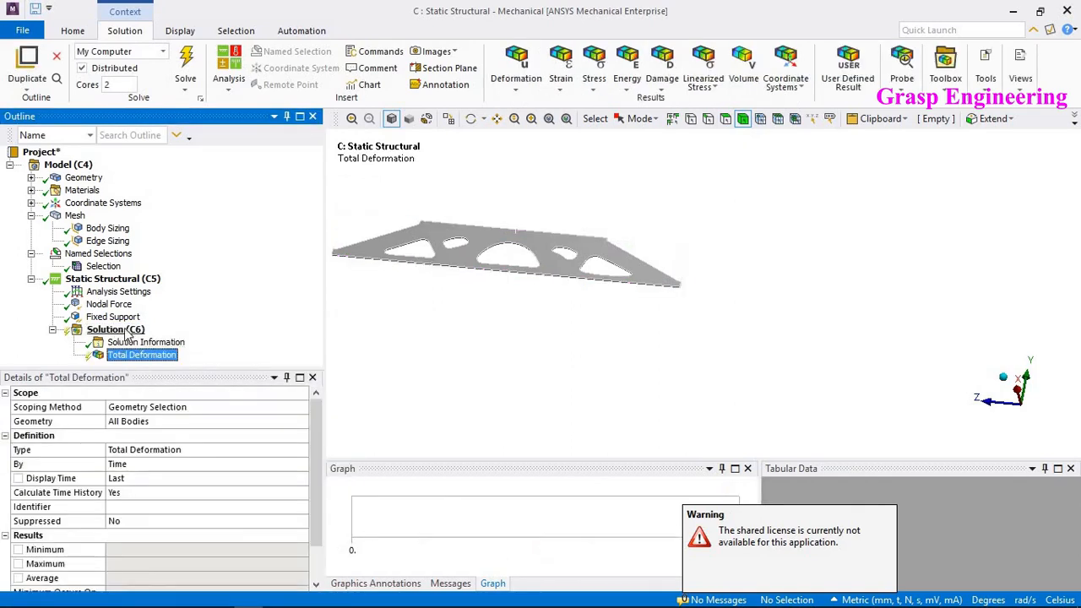
- Insert an Equivalent (von-Mises) stress result under the solution
{"action": "right_click", "coordinate": [114, 330]}
{"action": "mouse_move", "coordinate": [157, 338]}
{"action": "mouse_move", "coordinate": [323, 360]}
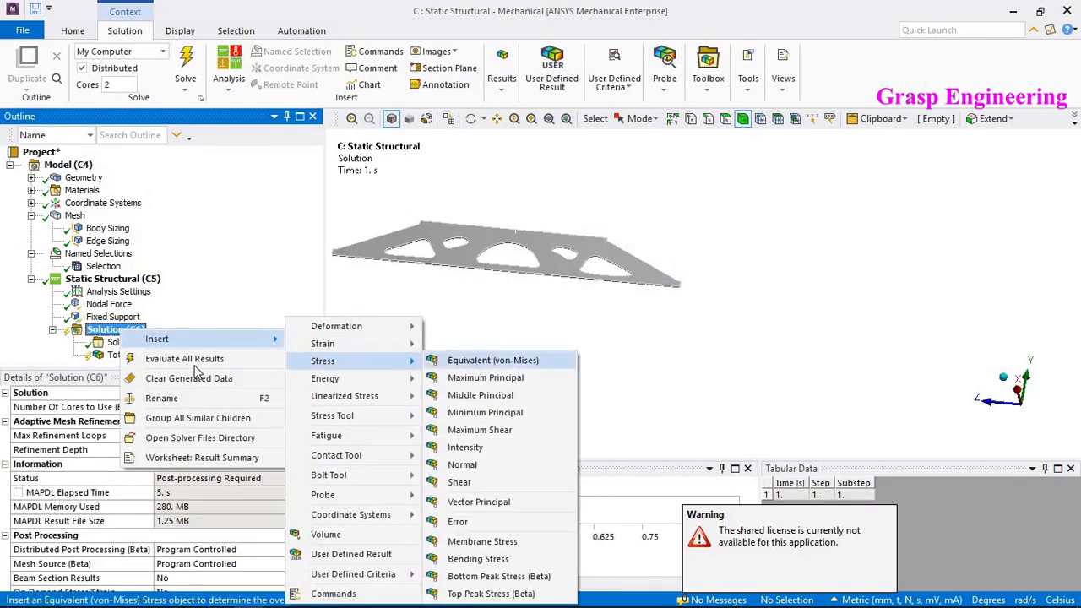
{"action": "left_click", "coordinate": [489, 363]}
- Evaluate all results of the solution
{"action": "right_click", "coordinate": [118, 318]}
{"action": "left_click", "coordinate": [168, 349]}
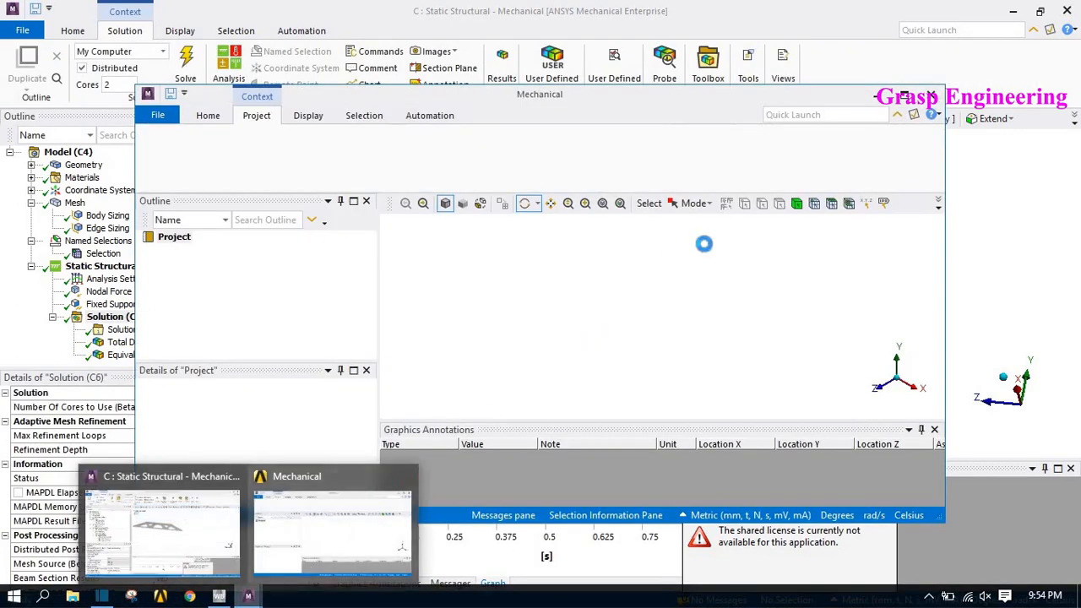
{"action": "left_click", "coordinate": [1015, 241]}
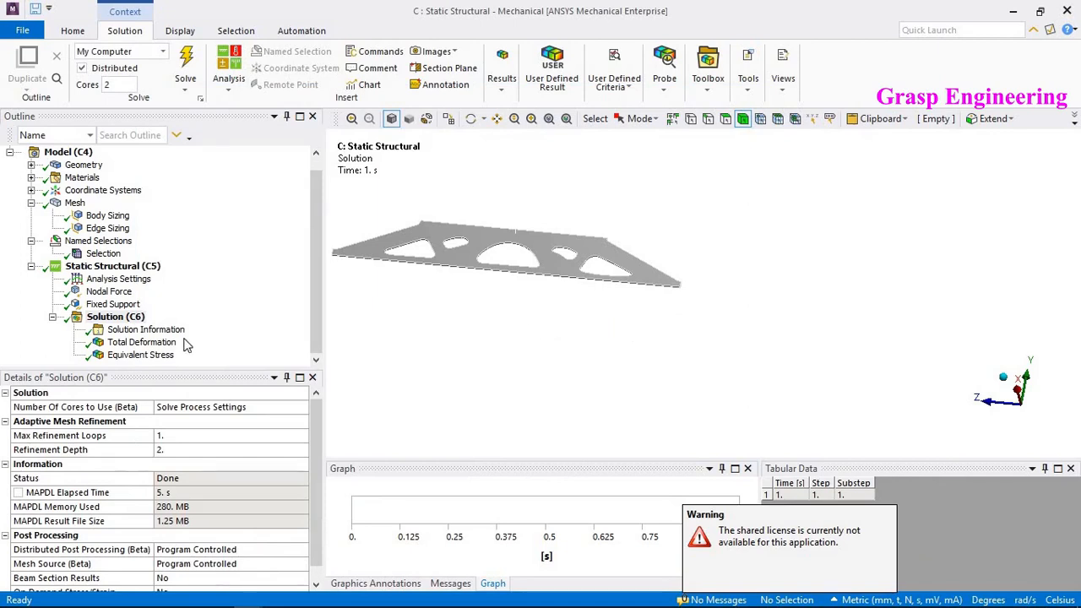
- Review the total deformation contour of the optimized plate
{"action": "left_click", "coordinate": [141, 342]}
{"action": "mouse_move", "coordinate": [649, 290]}
{"action": "left_mouse_down"}
{"action": "mouse_move", "coordinate": [627, 295]}
{"action": "mouse_move", "coordinate": [642, 297]}
{"action": "left_mouse_up"}
{"action": "middle_click_drag", "start_coordinate": [642, 297], "coordinate": [673, 315], "text": "ctrl"}
{"action": "scroll", "coordinate": [672, 315], "scroll_direction": "up", "scroll_amount": 4}
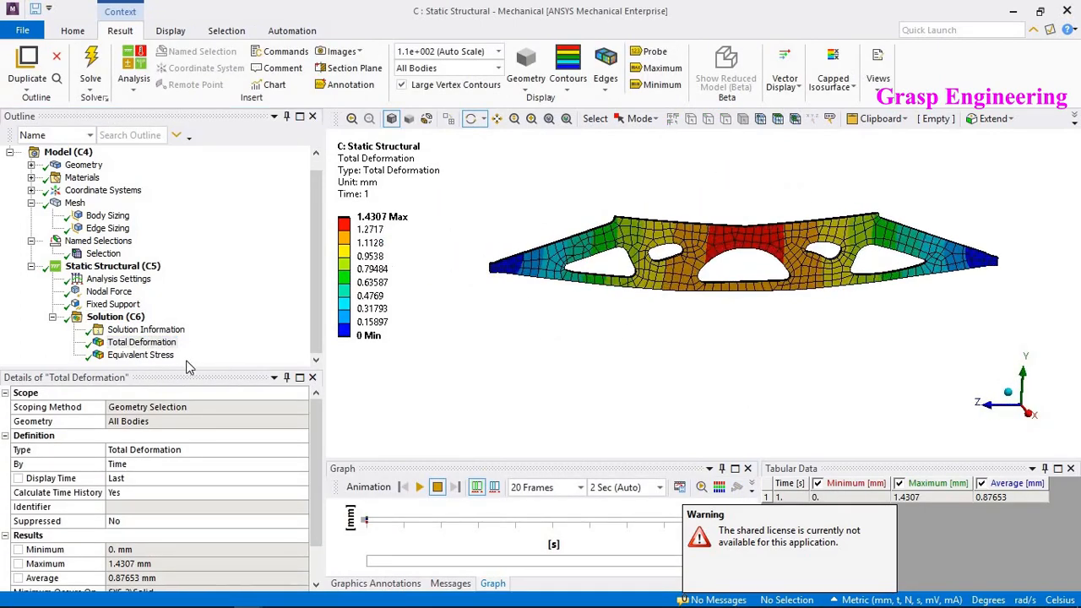
- Display the equivalent stress and adjust its legend to the visible range
{"action": "left_click", "coordinate": [141, 355]}
{"action": "right_click", "coordinate": [363, 165]}
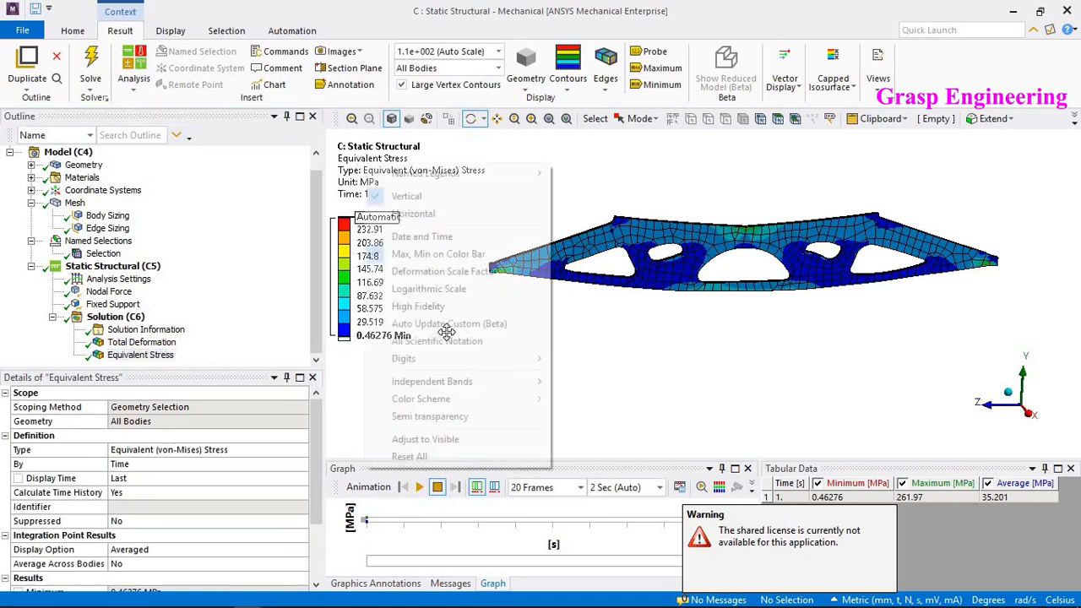
{"action": "left_click", "coordinate": [456, 435]}
{"action": "left_click_drag", "start_coordinate": [646, 338], "coordinate": [793, 187]}
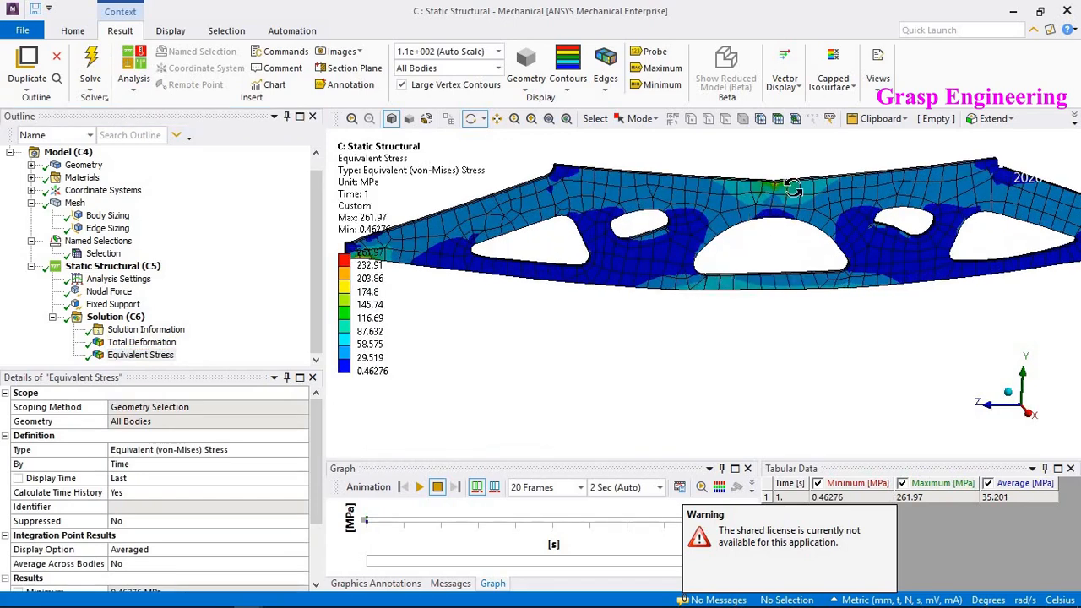
{"action": "middle_click_drag", "start_coordinate": [720, 217], "coordinate": [751, 251], "text": "ctrl"}
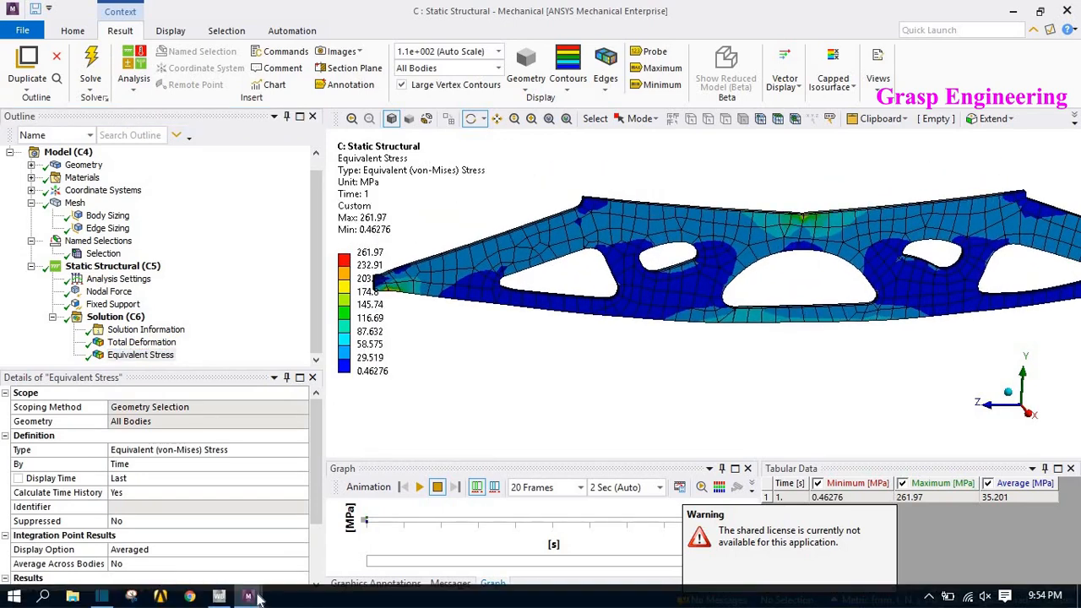
- Switch to the original multi-system session and compare the original plate's equivalent stress
{"action": "mouse_move", "coordinate": [256, 600]}
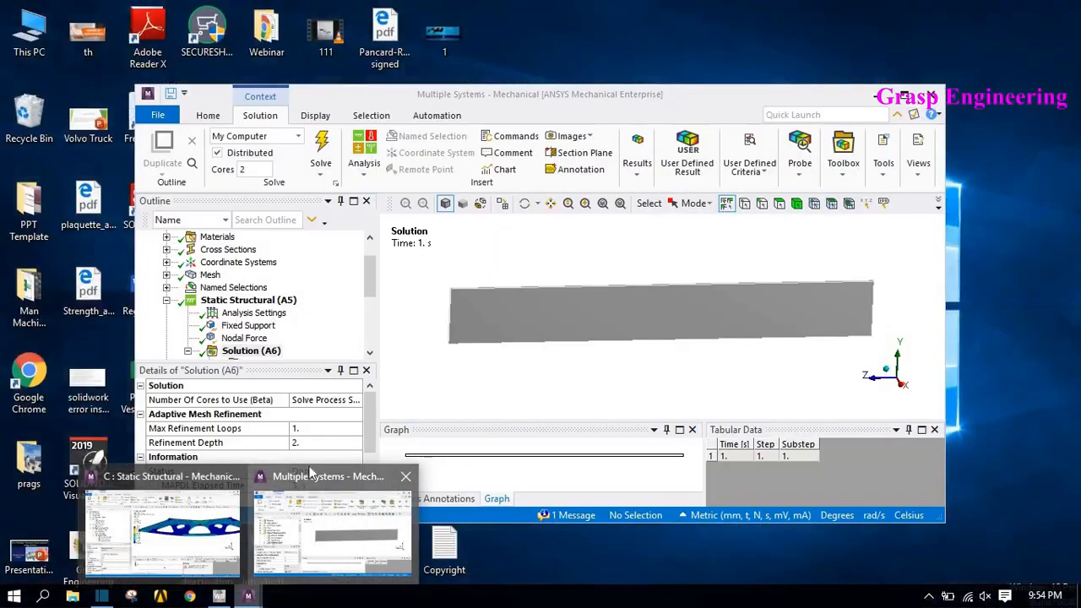
{"action": "left_click", "coordinate": [329, 536]}
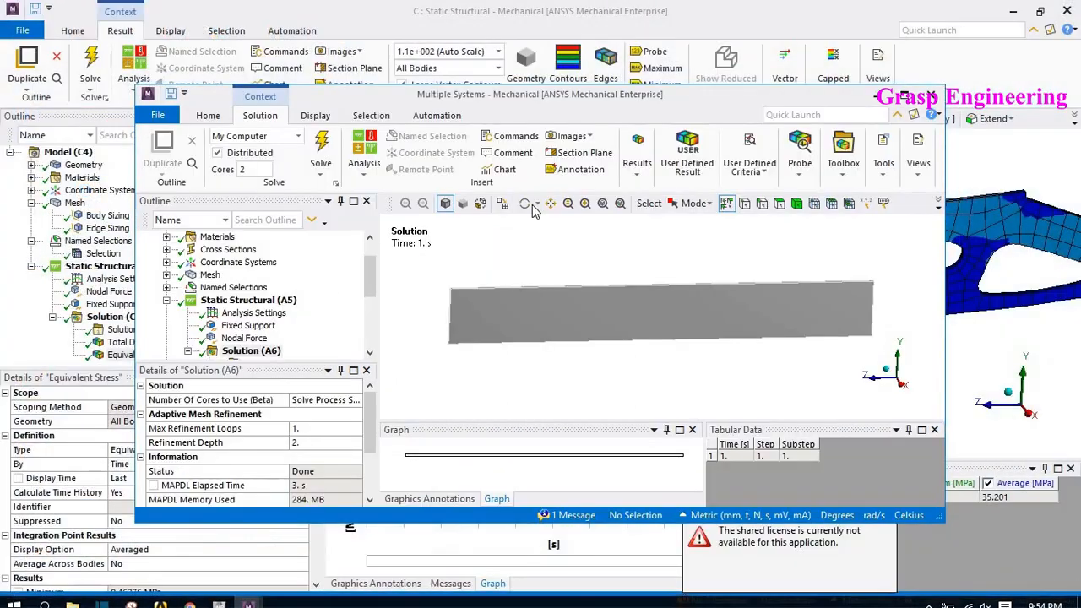
{"action": "left_click", "coordinate": [903, 95]}
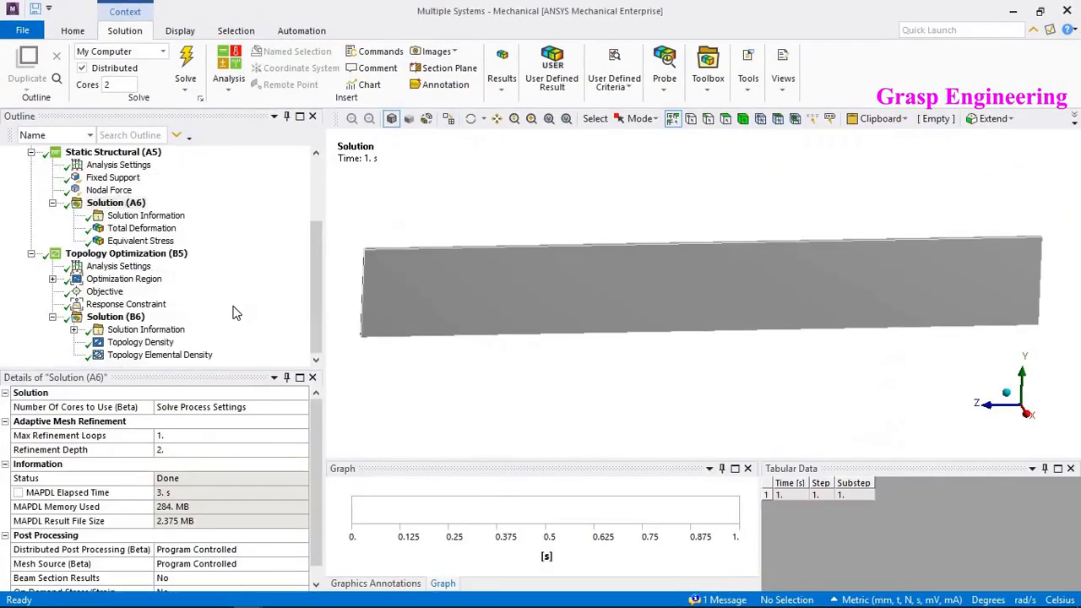
{"action": "scroll", "coordinate": [681, 307], "scroll_direction": "down", "scroll_amount": 3}
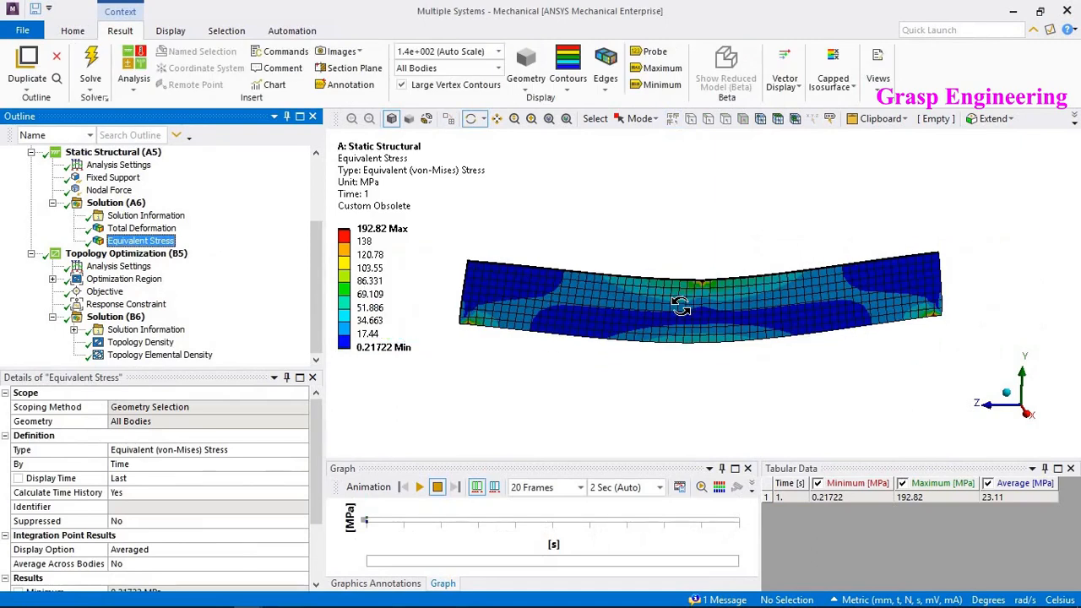
{"action": "scroll", "coordinate": [716, 339], "scroll_direction": "up", "scroll_amount": 1}
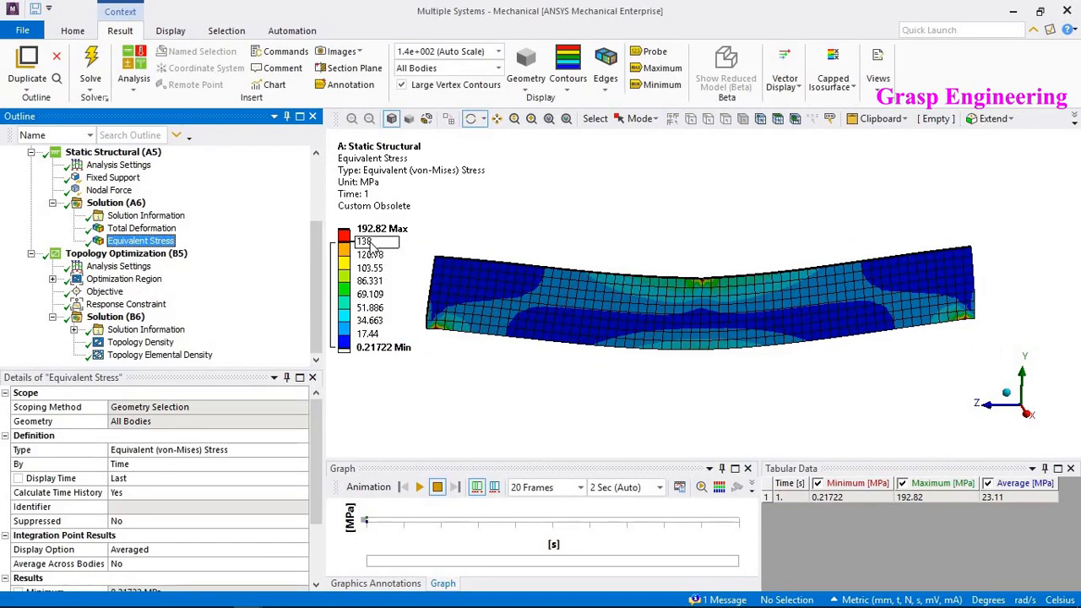
- Probe the equivalent stress at several points along the original plate
{"action": "left_click", "coordinate": [652, 52]}
{"action": "left_click", "coordinate": [493, 315]}
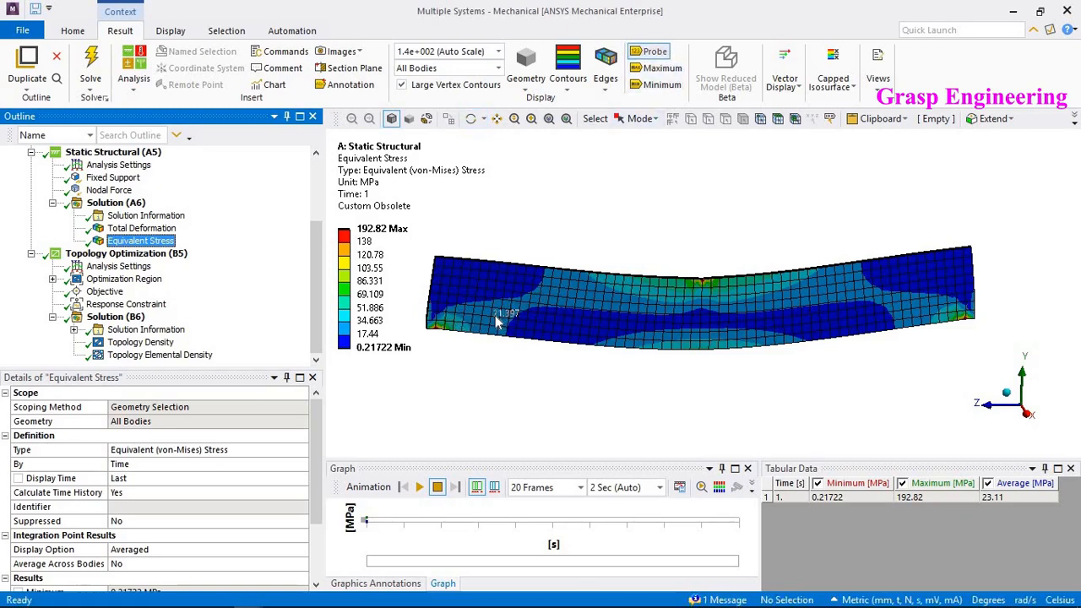
{"action": "left_click", "coordinate": [541, 299]}
{"action": "left_click", "coordinate": [707, 301]}
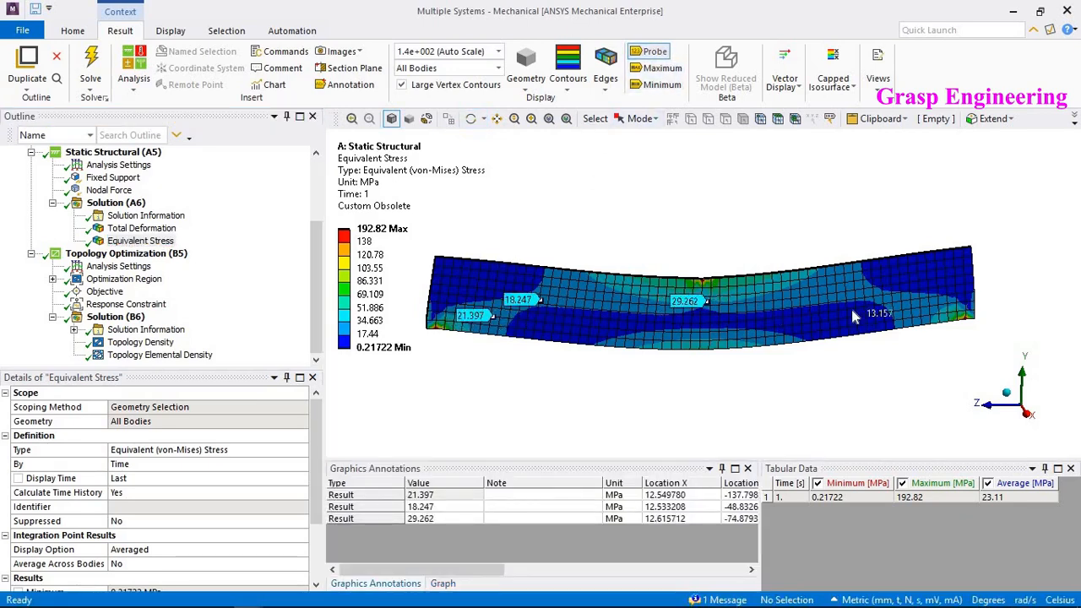
{"action": "left_click", "coordinate": [856, 295]}
{"action": "left_click", "coordinate": [915, 312]}
{"action": "mouse_move", "coordinate": [262, 597]}
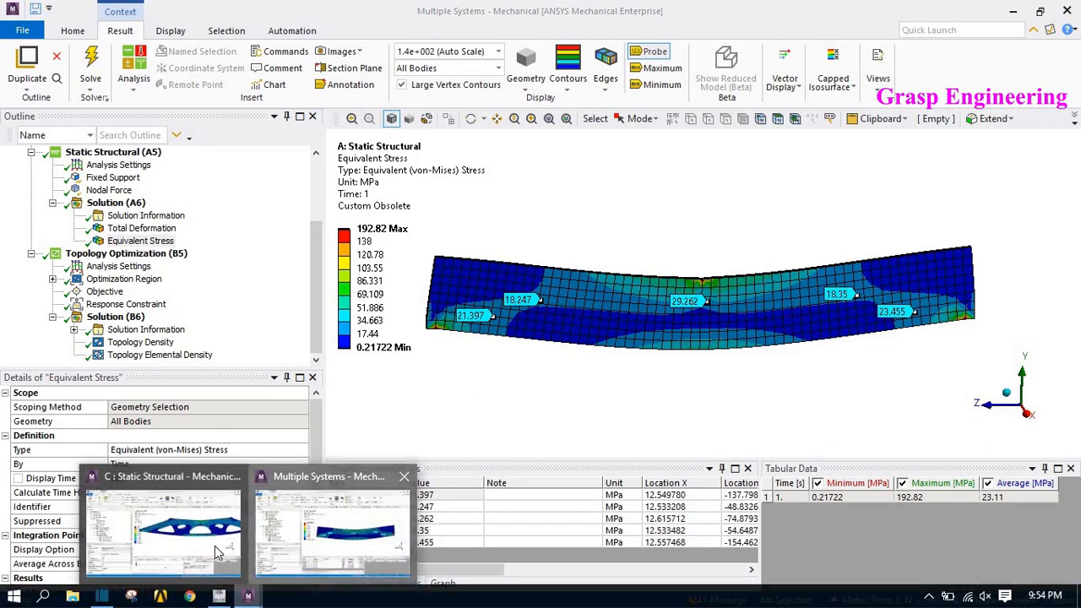
- Switch to the optimized model's session and probe its equivalent stress at several points along the shape
{"action": "left_click", "coordinate": [217, 550]}
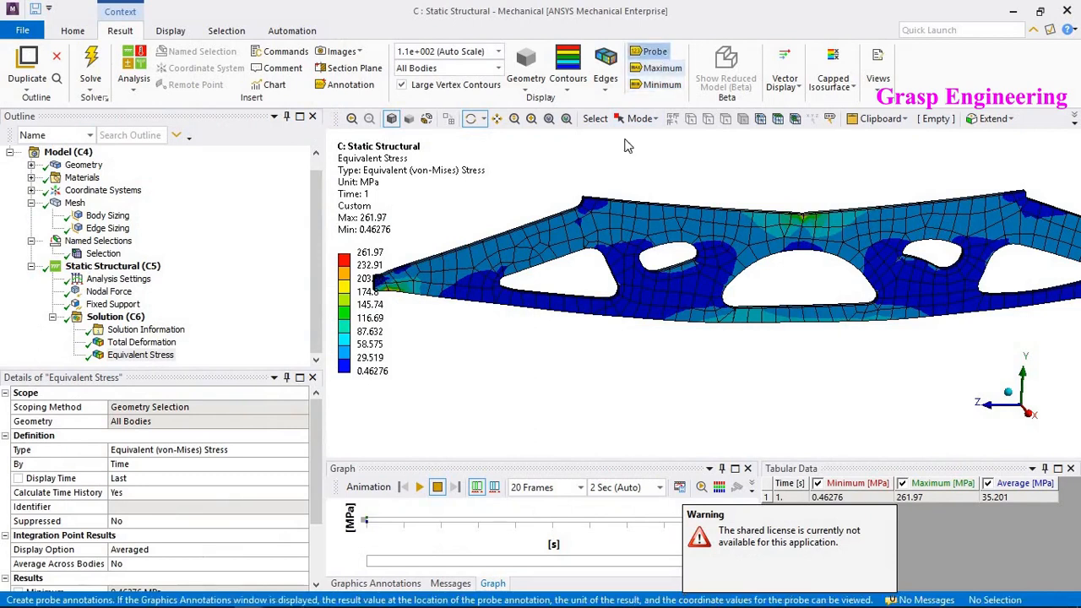
{"action": "left_click", "coordinate": [650, 52]}
{"action": "left_click", "coordinate": [551, 245]}
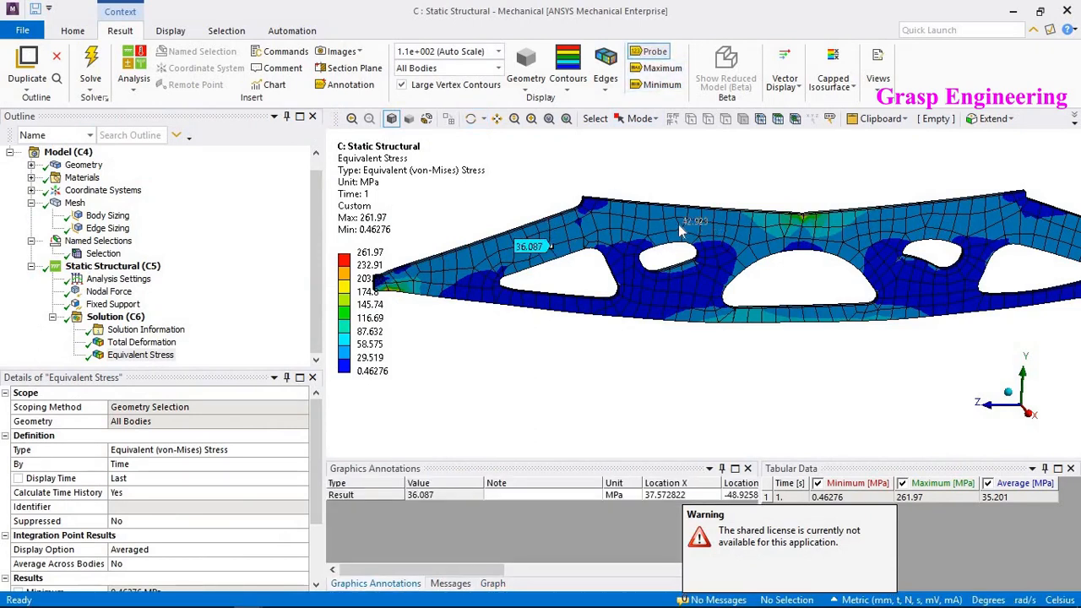
{"action": "left_click", "coordinate": [675, 225]}
{"action": "left_click", "coordinate": [802, 245]}
{"action": "middle_click_drag", "start_coordinate": [802, 246], "coordinate": [920, 266]}
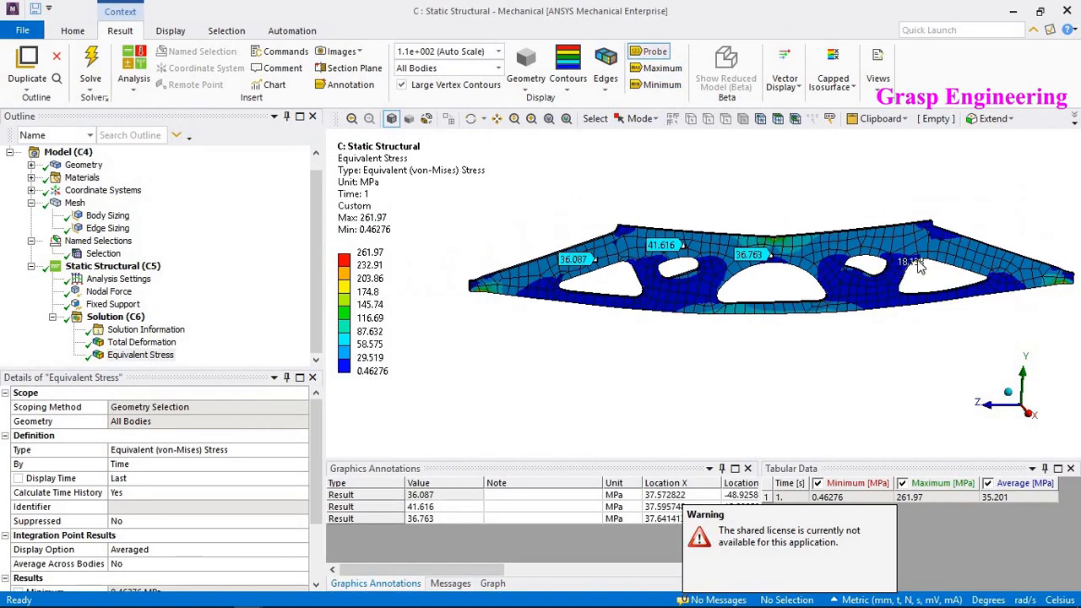
{"action": "left_click", "coordinate": [933, 254]}
{"action": "left_click", "coordinate": [984, 258]}
{"action": "middle_click_drag", "start_coordinate": [802, 314], "coordinate": [740, 331]}
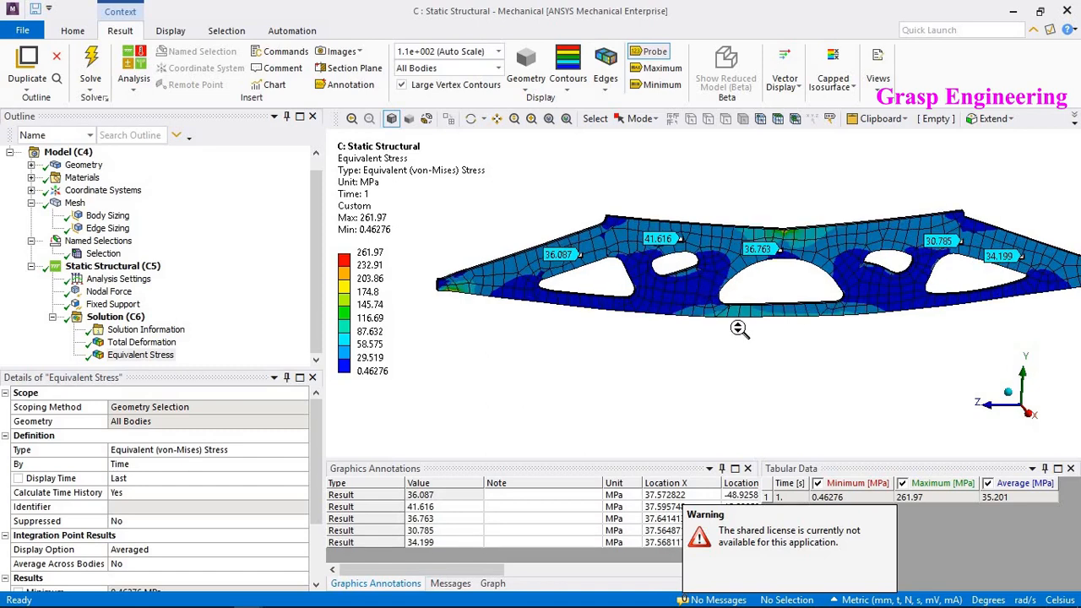
- Set the stress legend's second-highest level to 138 MPa
{"action": "left_click", "coordinate": [379, 265]}
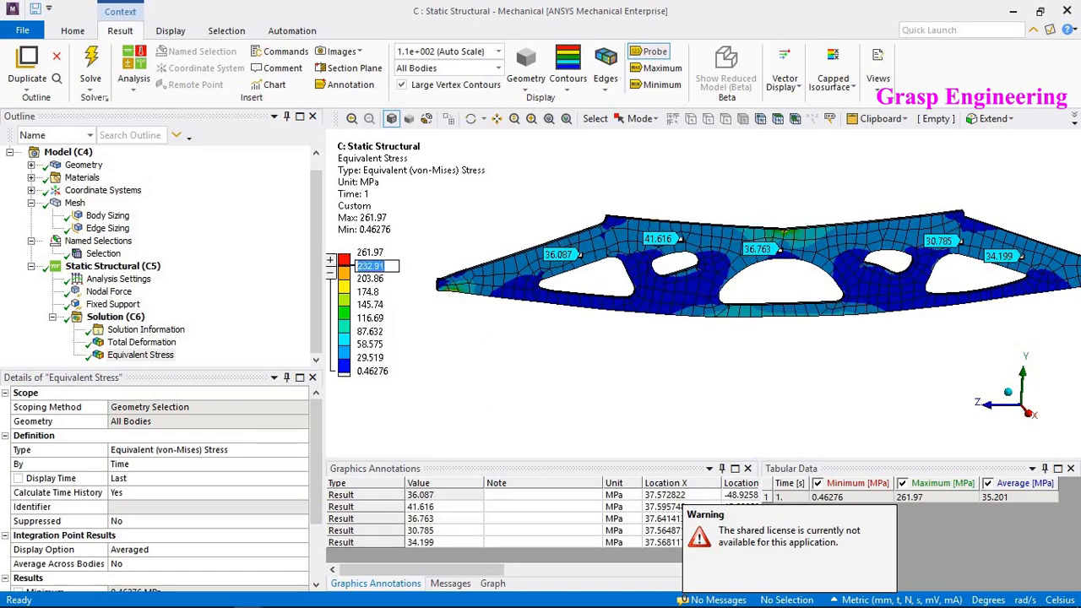
{"action": "type", "text": "138"}
{"action": "key", "text": "Return"}
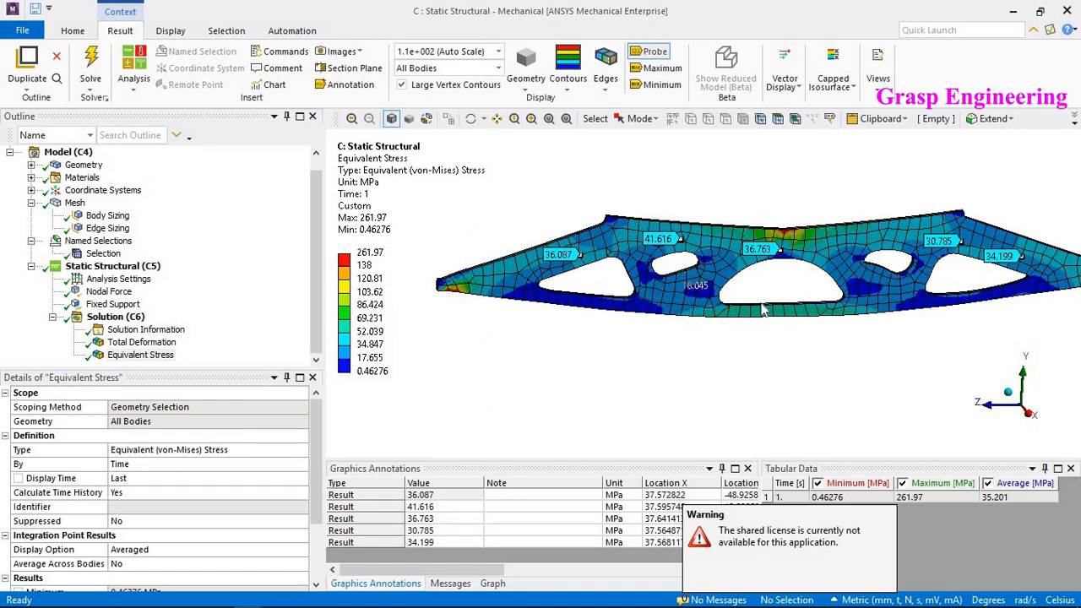
- Set the body sizing element size to 30 mm and update the mesh
{"action": "middle_click_drag", "start_coordinate": [731, 287], "coordinate": [705, 263]}
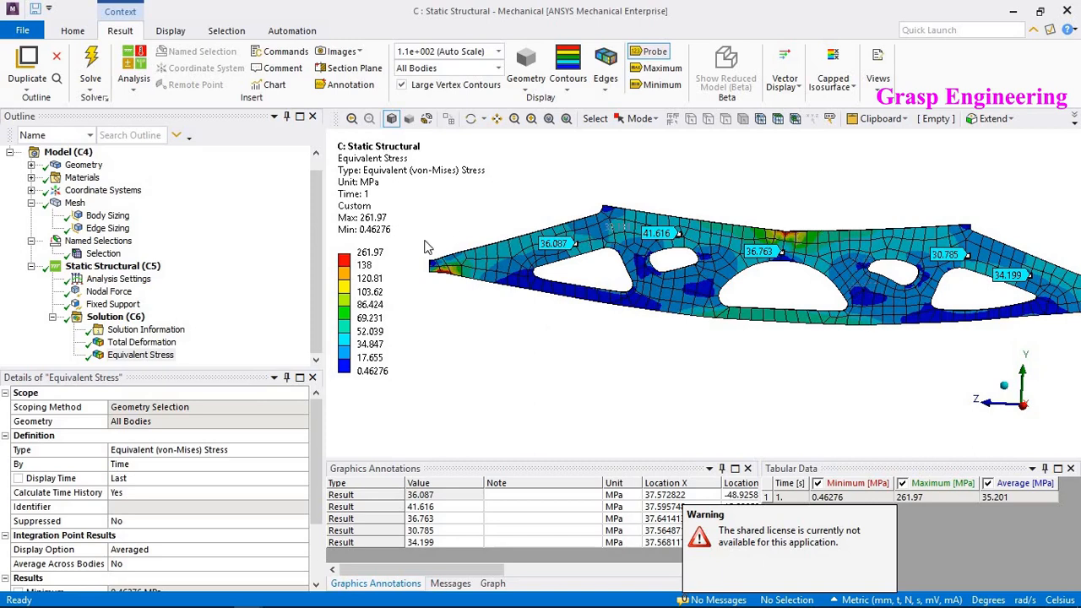
{"action": "scroll", "coordinate": [810, 250], "scroll_direction": "up", "scroll_amount": 3}
{"action": "scroll", "coordinate": [815, 269], "scroll_direction": "down", "scroll_amount": 2}
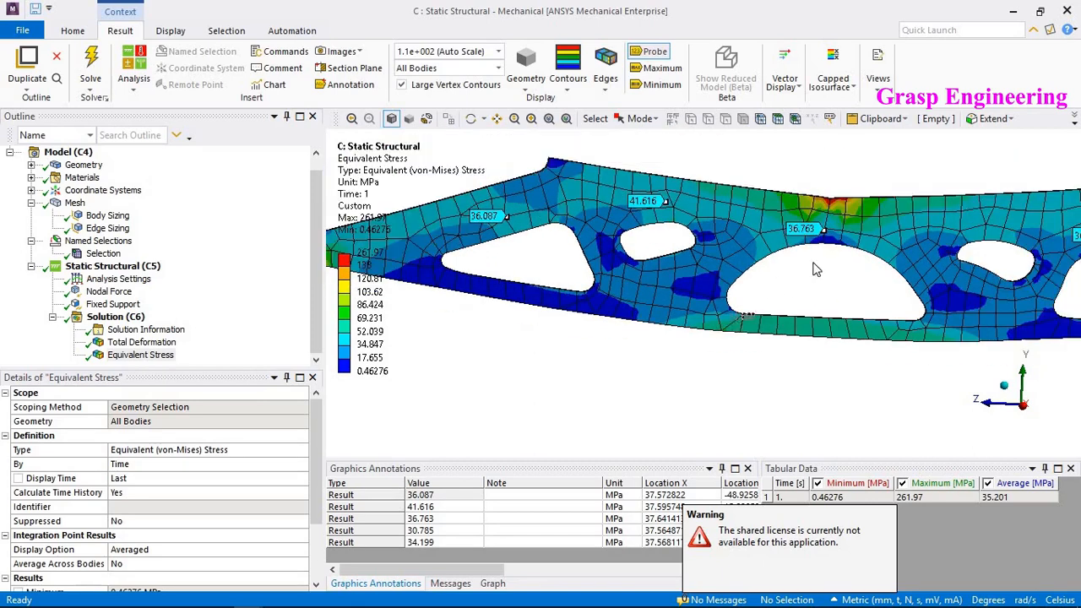
{"action": "middle_click_drag", "start_coordinate": [763, 302], "coordinate": [800, 267]}
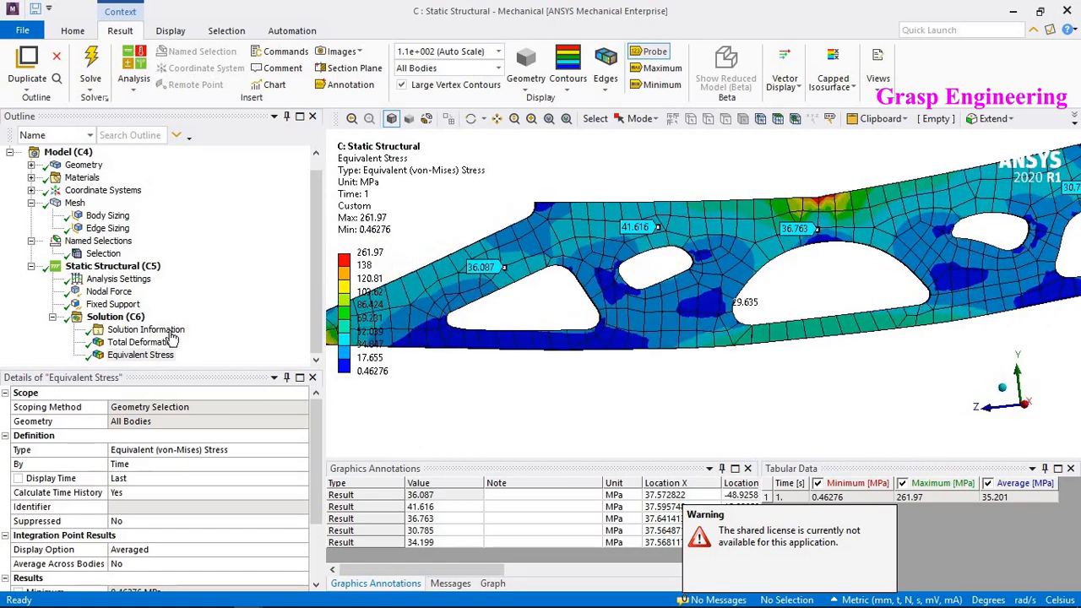
{"action": "left_click", "coordinate": [103, 253]}
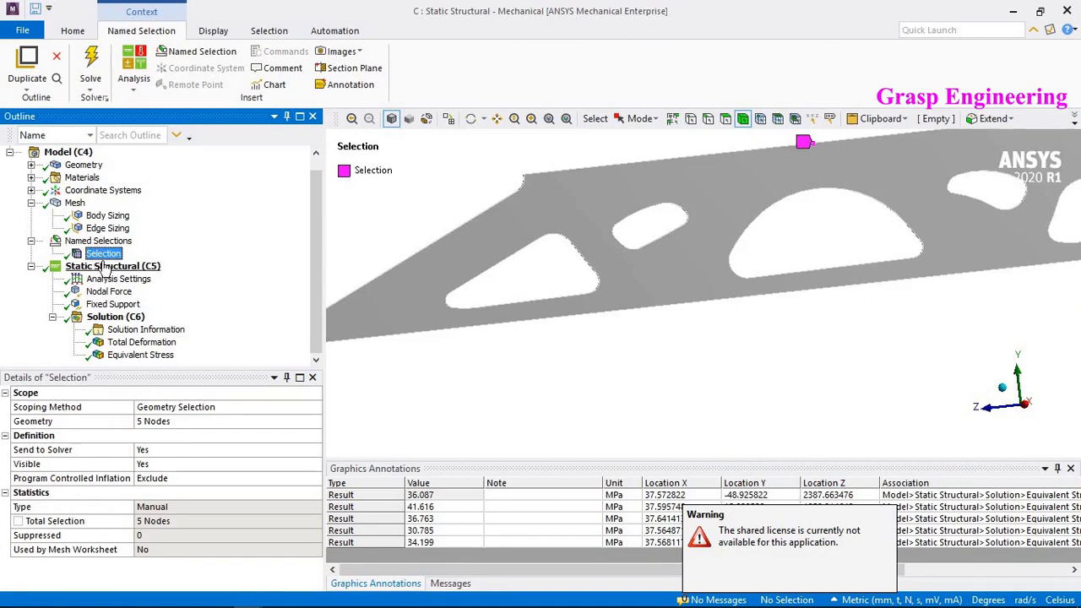
{"action": "left_click", "coordinate": [107, 216]}
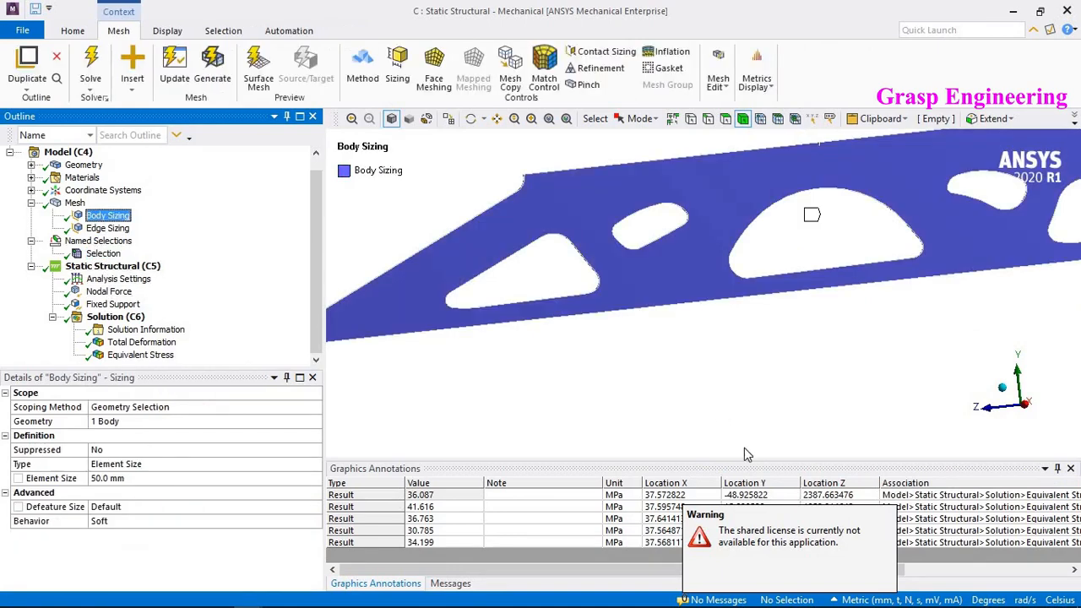
{"action": "left_click", "coordinate": [122, 479]}
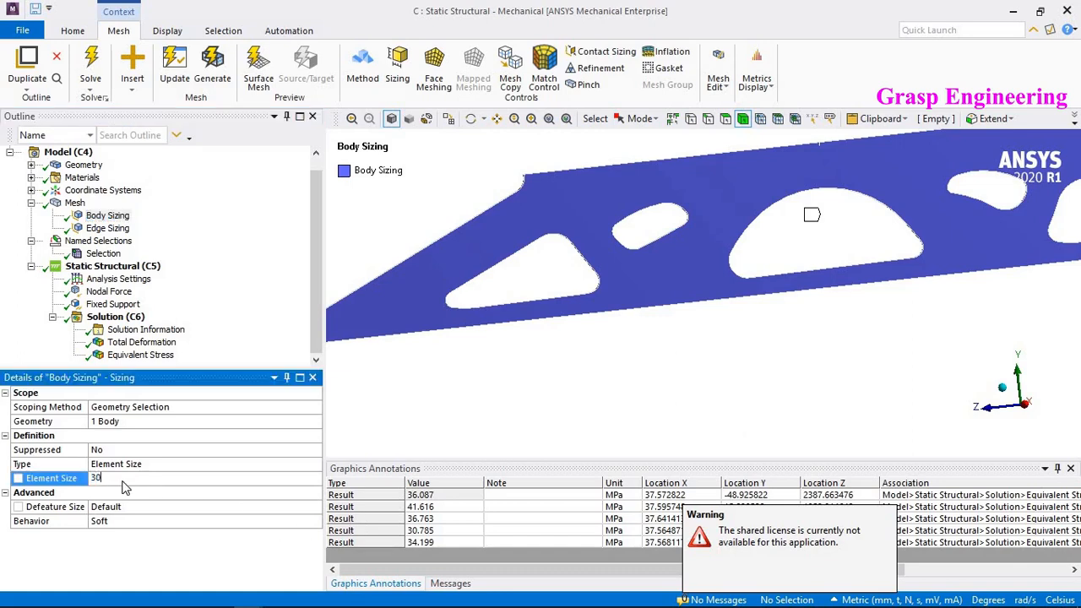
{"action": "key", "text": "Return"}
{"action": "left_click", "coordinate": [75, 204]}
{"action": "right_click", "coordinate": [76, 204]}
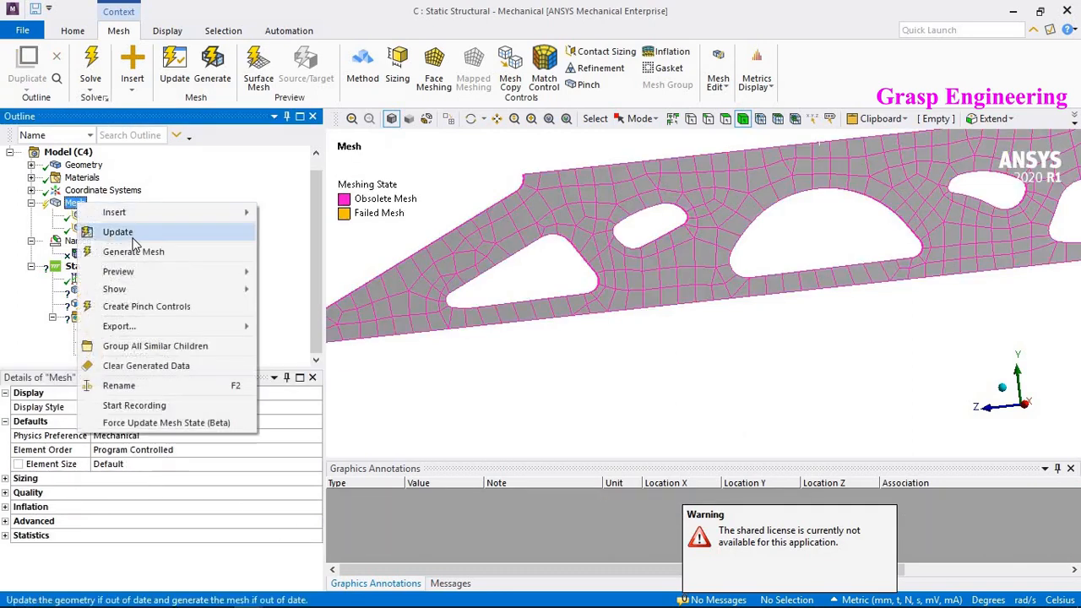
{"action": "left_click", "coordinate": [134, 240]}
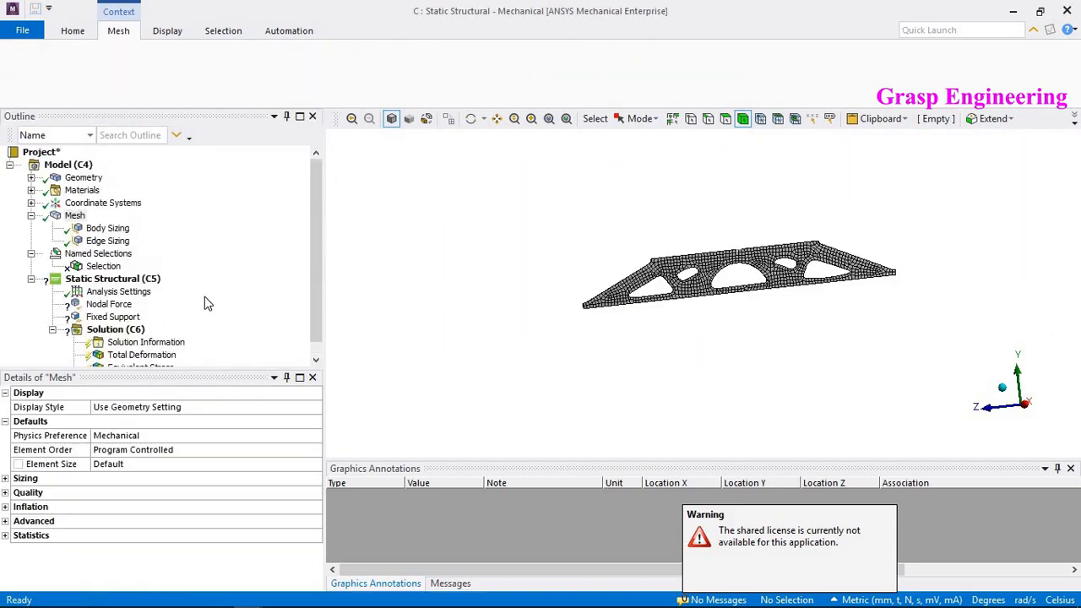
- Examine the nodal force scoping and the mesh nodes along the plate's top edge
{"action": "left_click", "coordinate": [108, 304]}
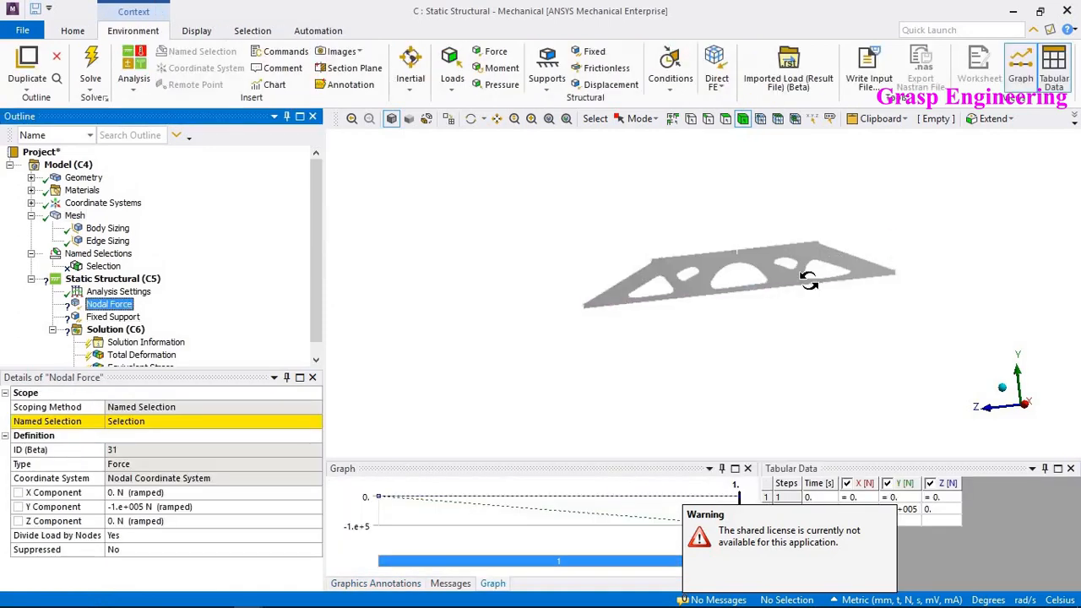
{"action": "scroll", "coordinate": [790, 288], "scroll_direction": "up", "scroll_amount": 6}
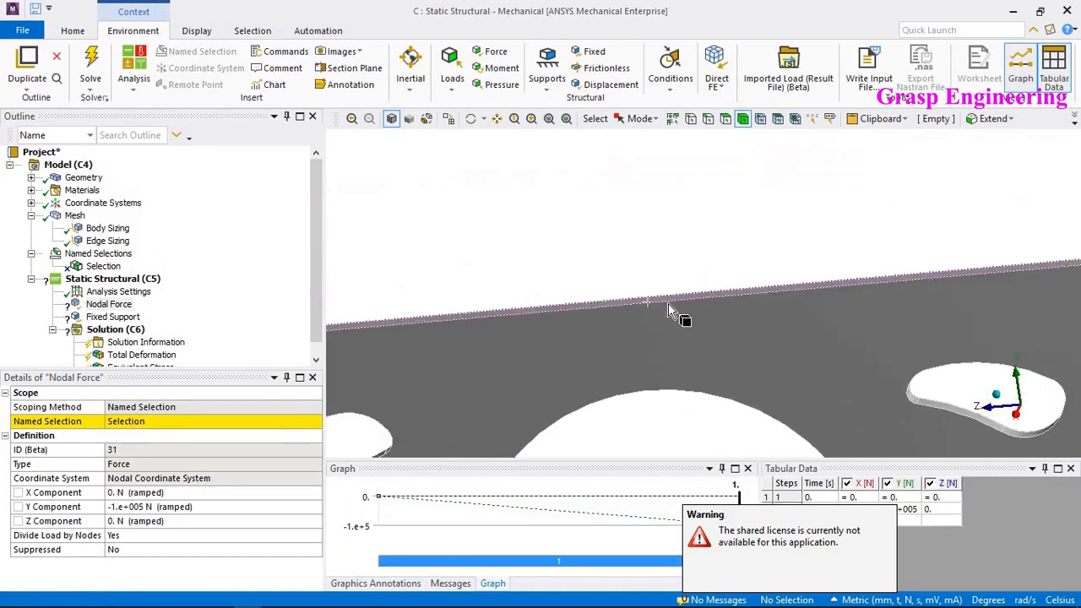
{"action": "left_click", "coordinate": [708, 118]}
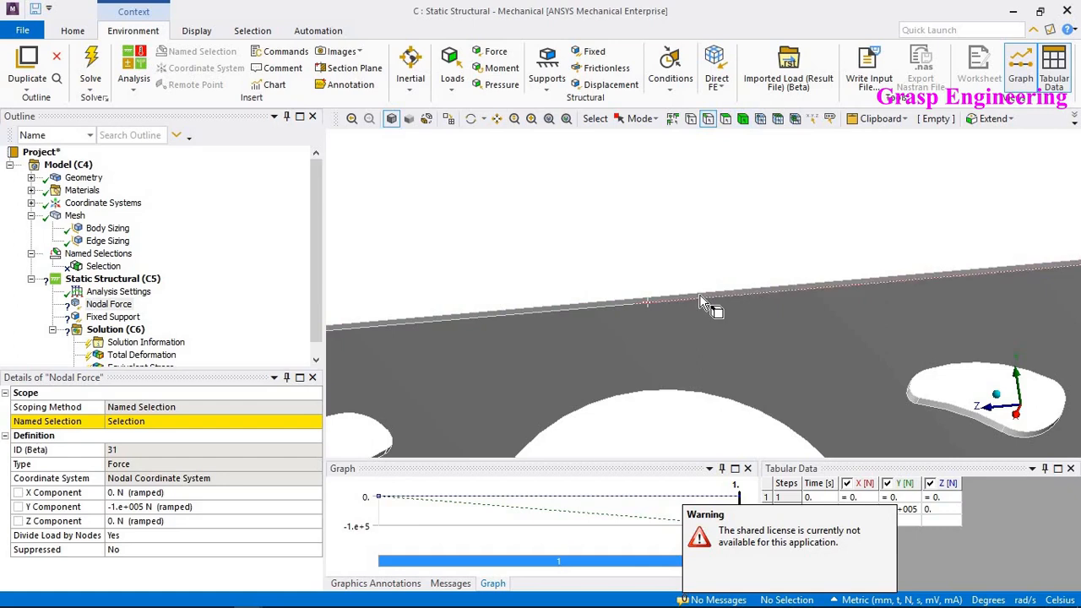
{"action": "scroll", "coordinate": [774, 306], "scroll_direction": "up", "scroll_amount": 3}
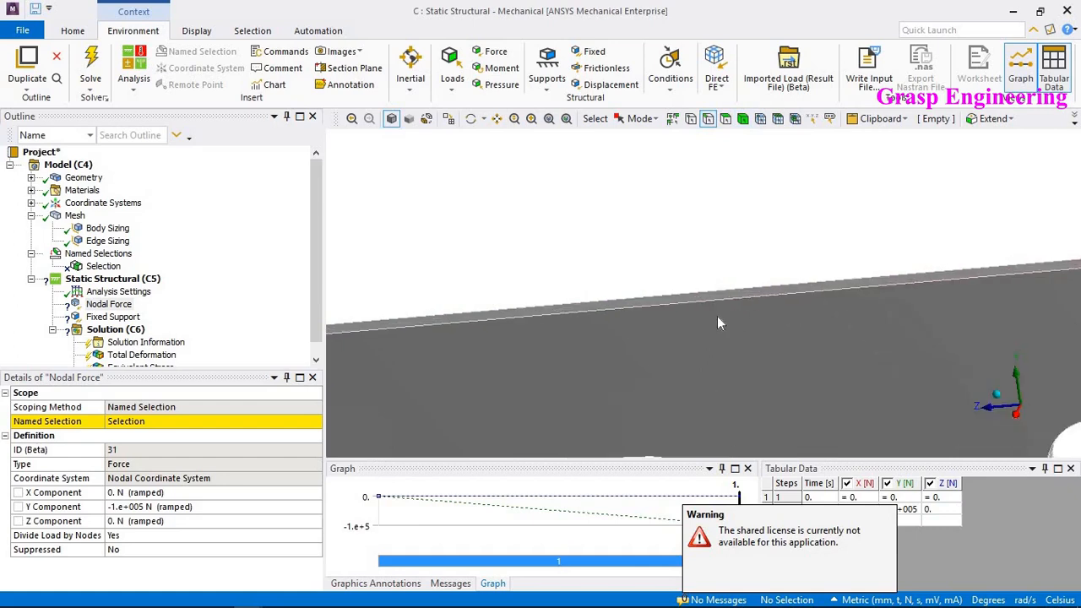
{"action": "left_click", "coordinate": [776, 309]}
{"action": "scroll", "coordinate": [775, 309], "scroll_direction": "down", "scroll_amount": 4}
{"action": "scroll", "coordinate": [816, 297], "scroll_direction": "up", "scroll_amount": 2}
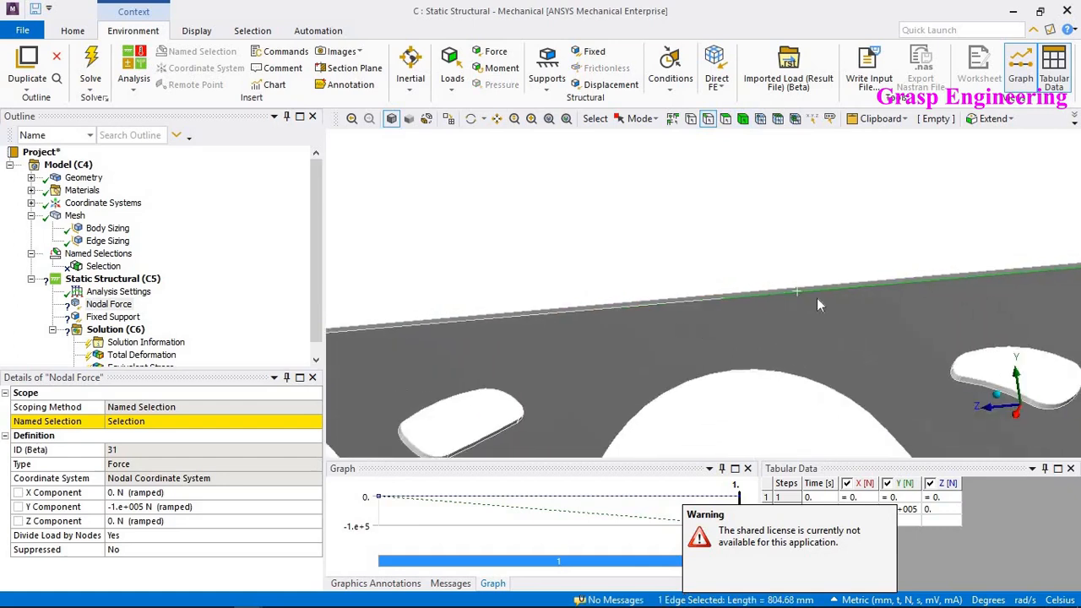
{"action": "left_click", "coordinate": [794, 119]}
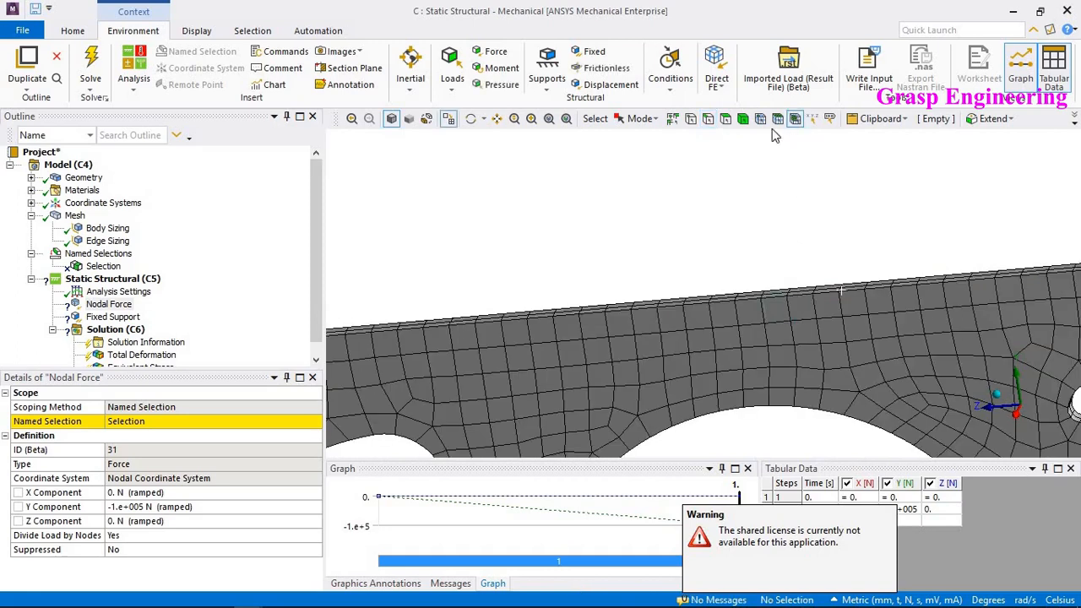
{"action": "left_click", "coordinate": [707, 119]}
{"action": "left_click", "coordinate": [832, 288]}
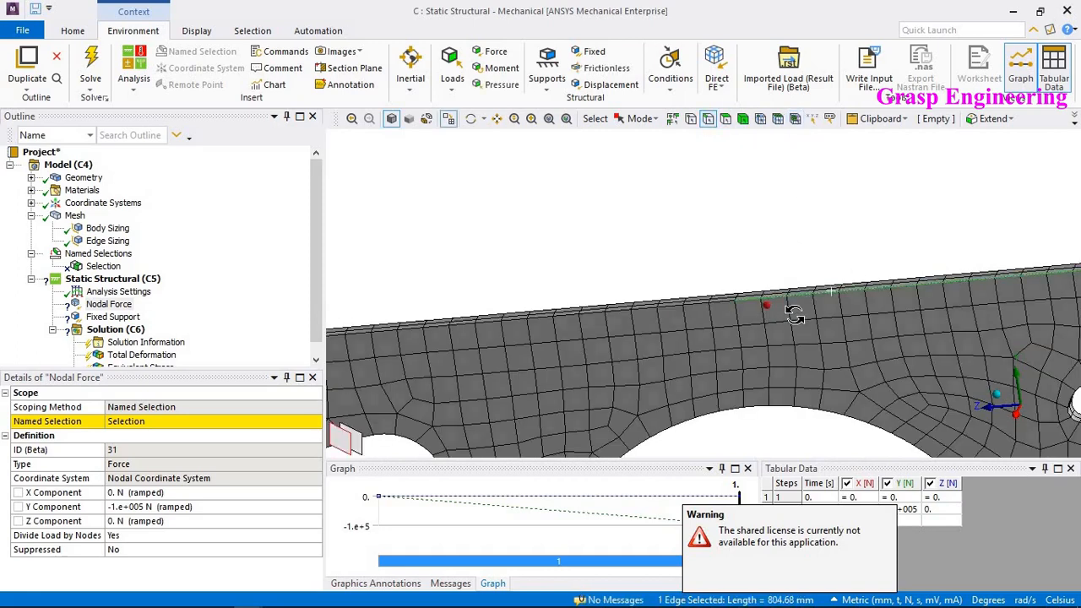
{"action": "scroll", "coordinate": [763, 335], "scroll_direction": "down", "scroll_amount": 1}
{"action": "scroll", "coordinate": [763, 335], "scroll_direction": "up", "scroll_amount": 3}
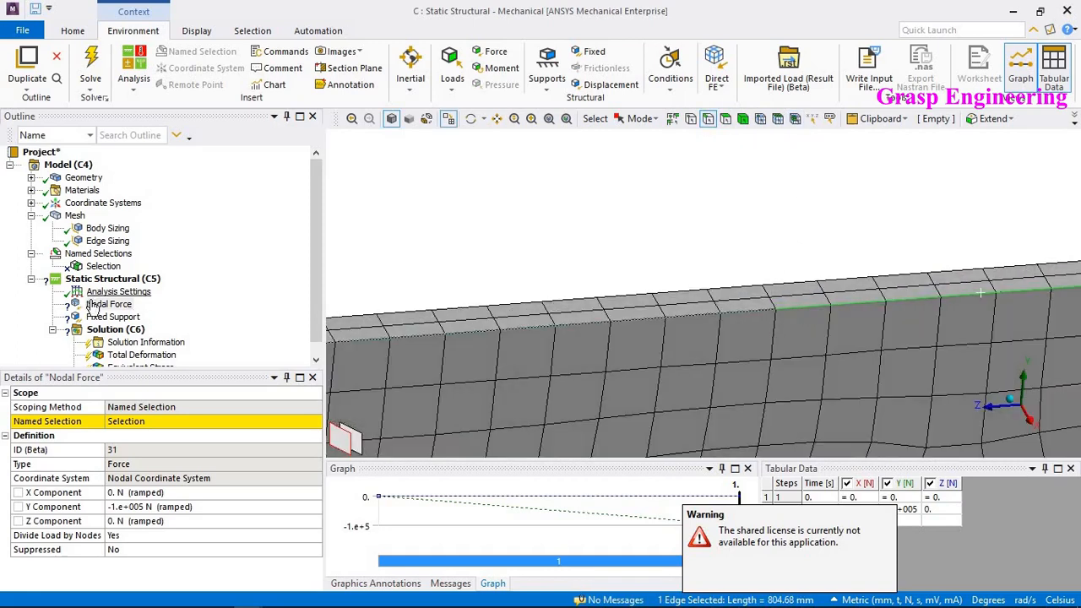
- Redefine the named selection Selection as the nodes at the middle of the plate's top edge
{"action": "left_click", "coordinate": [102, 267]}
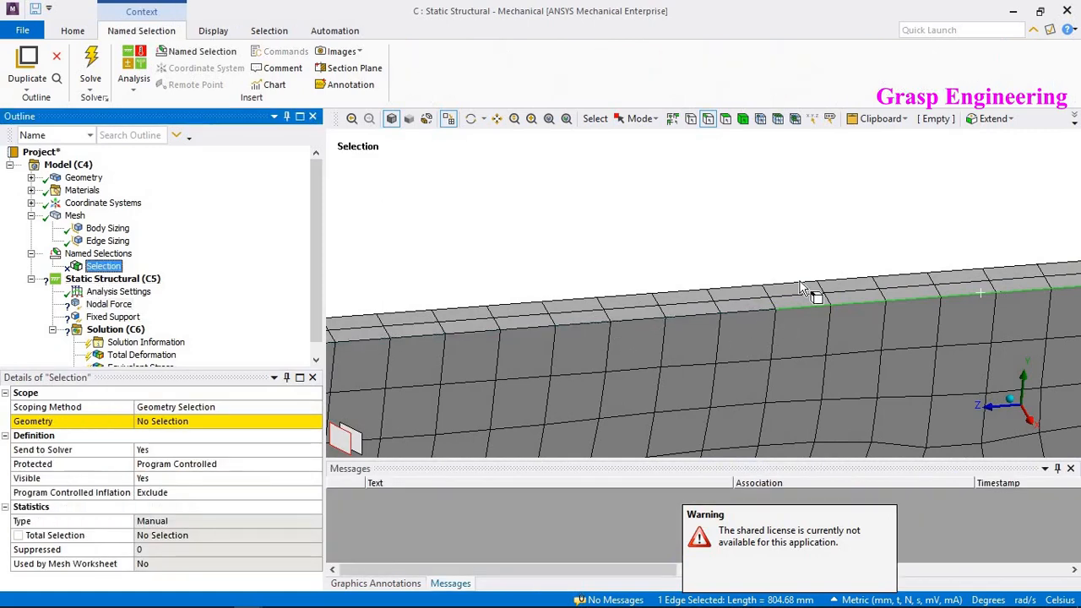
{"action": "left_click", "coordinate": [760, 119]}
{"action": "left_click", "coordinate": [770, 301]}
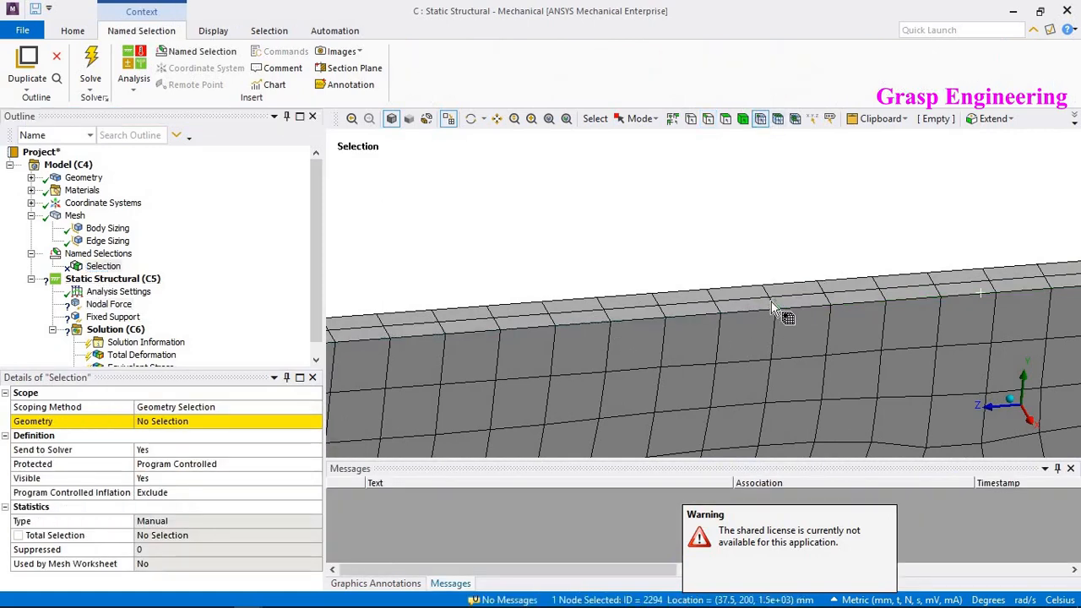
{"action": "left_click", "coordinate": [771, 298], "text": "ctrl"}
{"action": "left_click", "coordinate": [770, 300], "text": "ctrl"}
{"action": "left_click", "coordinate": [766, 291], "text": "ctrl"}
{"action": "left_click", "coordinate": [763, 286], "text": "ctrl"}
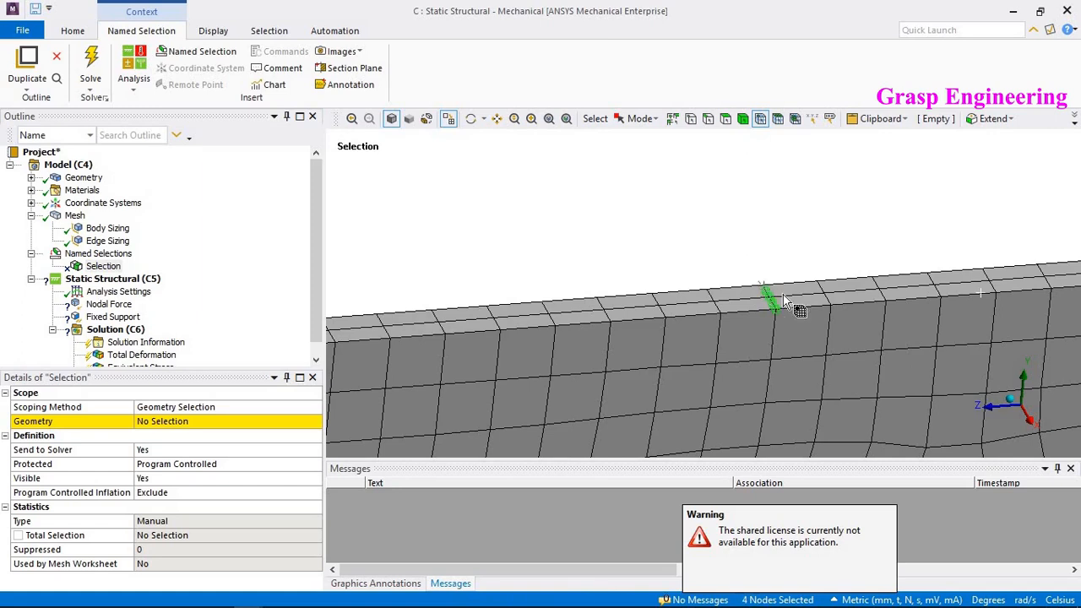
{"action": "left_click", "coordinate": [162, 420]}
{"action": "left_click", "coordinate": [169, 421]}
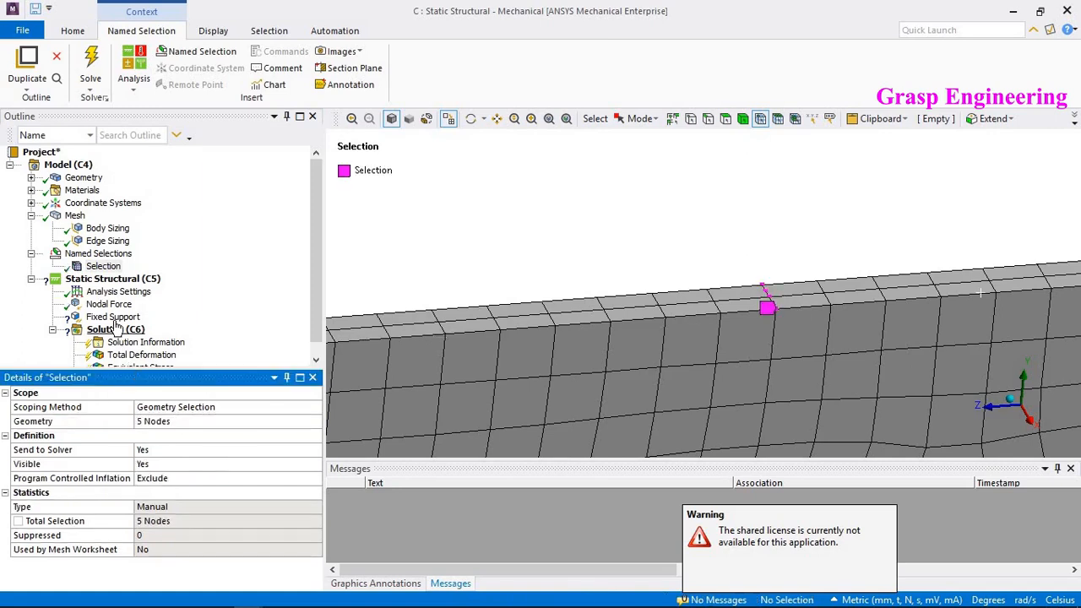
- Reassign the fixed support to the element faces at the plate's end
{"action": "left_click", "coordinate": [113, 317]}
{"action": "left_click", "coordinate": [122, 422]}
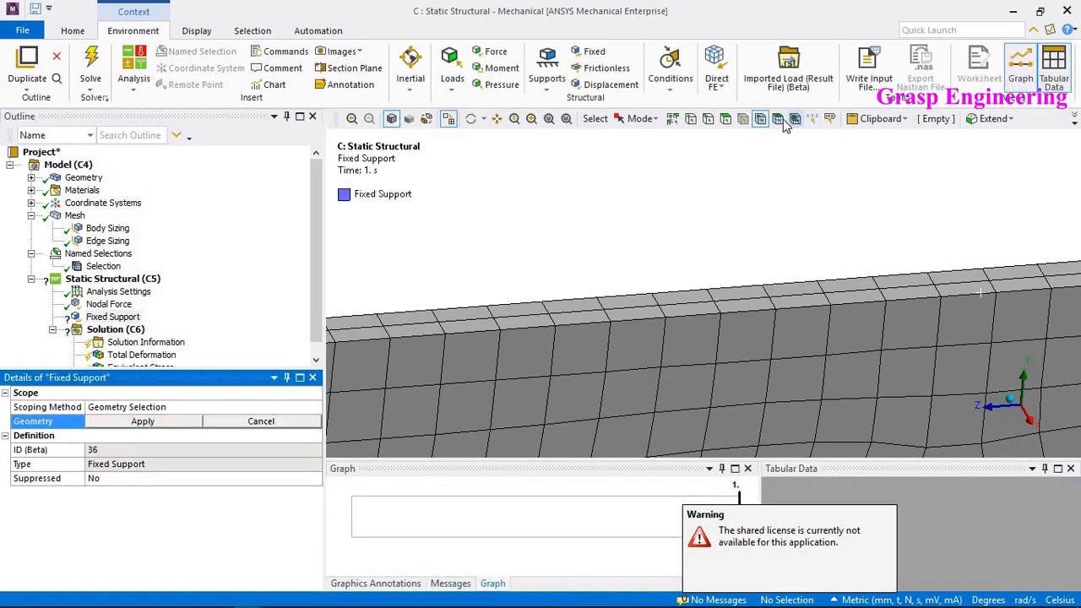
{"action": "left_click", "coordinate": [777, 119]}
{"action": "scroll", "coordinate": [856, 192], "scroll_direction": "down", "scroll_amount": 6}
{"action": "mouse_move", "coordinate": [707, 288]}
{"action": "middle_mouse_down", "text": "ctrl"}
{"action": "mouse_move", "coordinate": [855, 244]}
{"action": "mouse_move", "coordinate": [806, 326]}
{"action": "middle_mouse_up", "text": "ctrl"}
{"action": "middle_click_drag", "start_coordinate": [634, 262], "coordinate": [856, 329], "text": "ctrl"}
{"action": "scroll", "coordinate": [632, 314], "scroll_direction": "up", "scroll_amount": 3}
{"action": "left_click", "coordinate": [525, 239]}
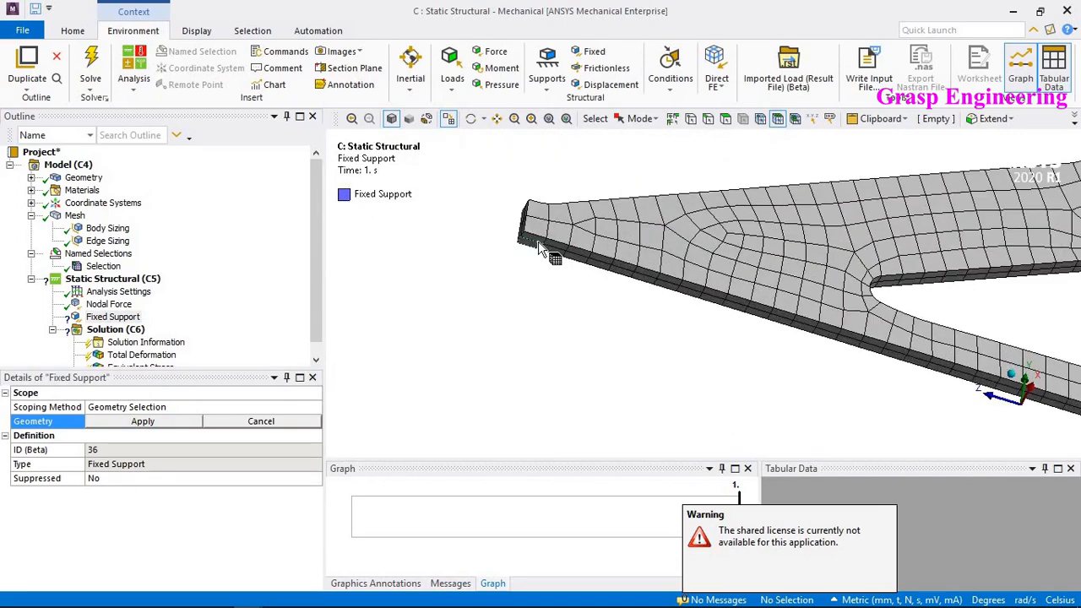
{"action": "left_click", "coordinate": [537, 242], "text": "ctrl"}
{"action": "middle_click_drag", "start_coordinate": [820, 278], "coordinate": [291, 137], "text": "ctrl"}
{"action": "middle_click_drag", "start_coordinate": [834, 248], "coordinate": [239, 56], "text": "ctrl"}
{"action": "middle_click_drag", "start_coordinate": [971, 371], "coordinate": [480, 253], "text": "ctrl"}
{"action": "left_click", "coordinate": [488, 260], "text": "ctrl"}
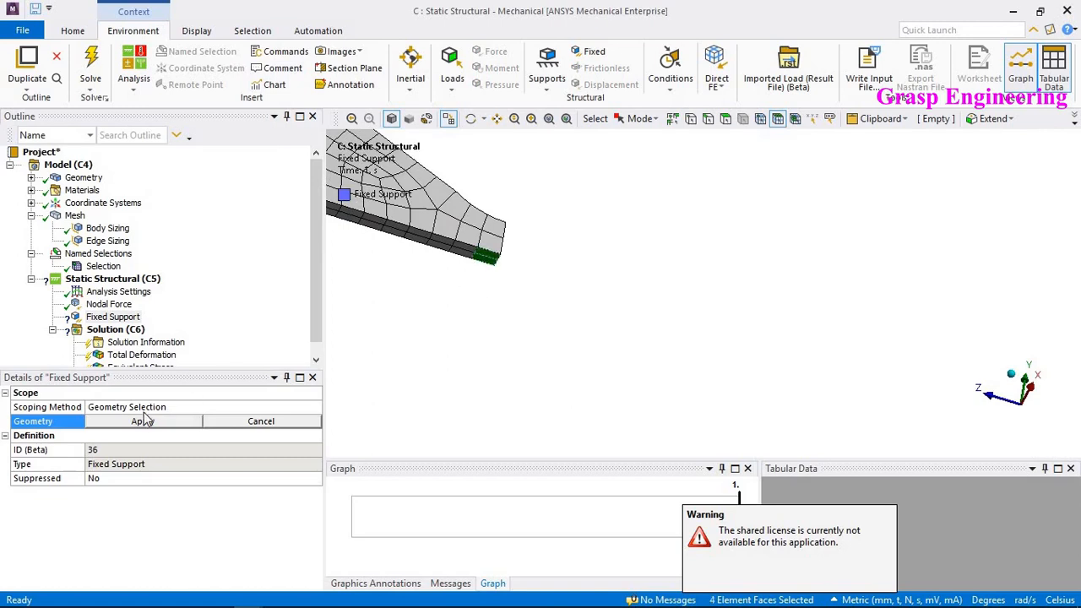
{"action": "left_click", "coordinate": [143, 420]}
- Solve the static structural analysis and display the total deformation result
{"action": "right_click", "coordinate": [113, 330]}
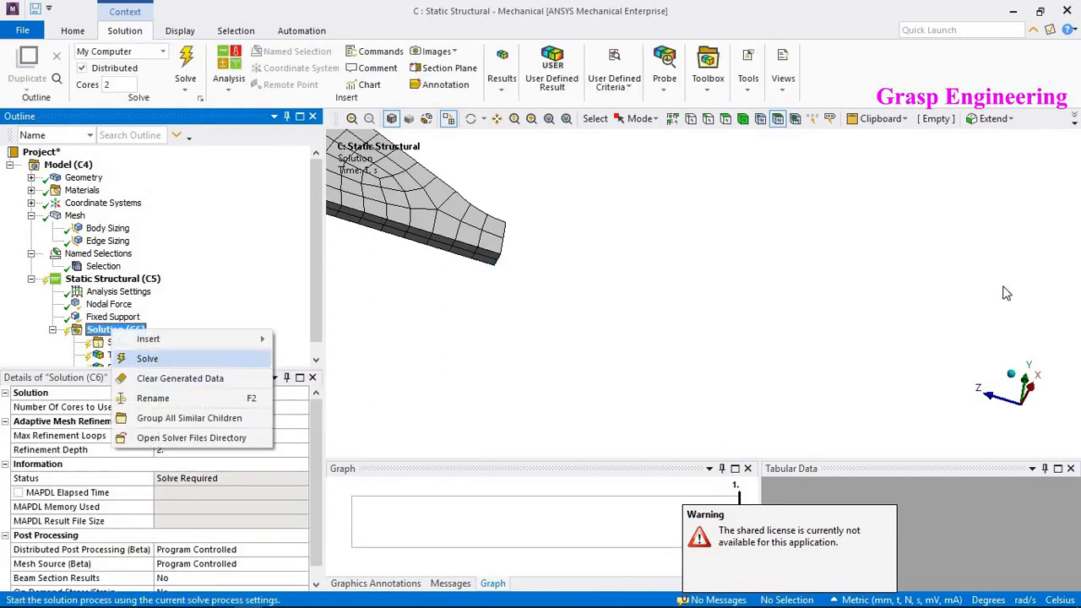
{"action": "left_click", "coordinate": [173, 358]}
{"action": "scroll", "coordinate": [837, 318], "scroll_direction": "down", "scroll_amount": 8}
{"action": "middle_click_drag", "start_coordinate": [611, 266], "coordinate": [555, 252]}
{"action": "middle_click_drag", "start_coordinate": [555, 251], "coordinate": [776, 254], "text": "ctrl"}
{"action": "scroll", "coordinate": [695, 322], "scroll_direction": "up", "scroll_amount": 3}
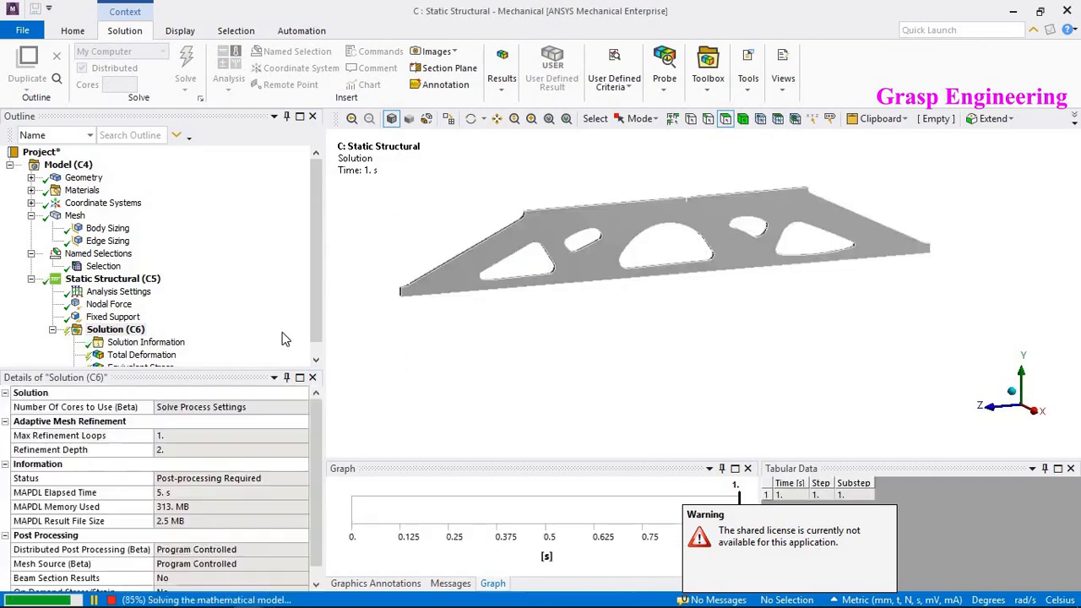
{"action": "left_click", "coordinate": [154, 363]}
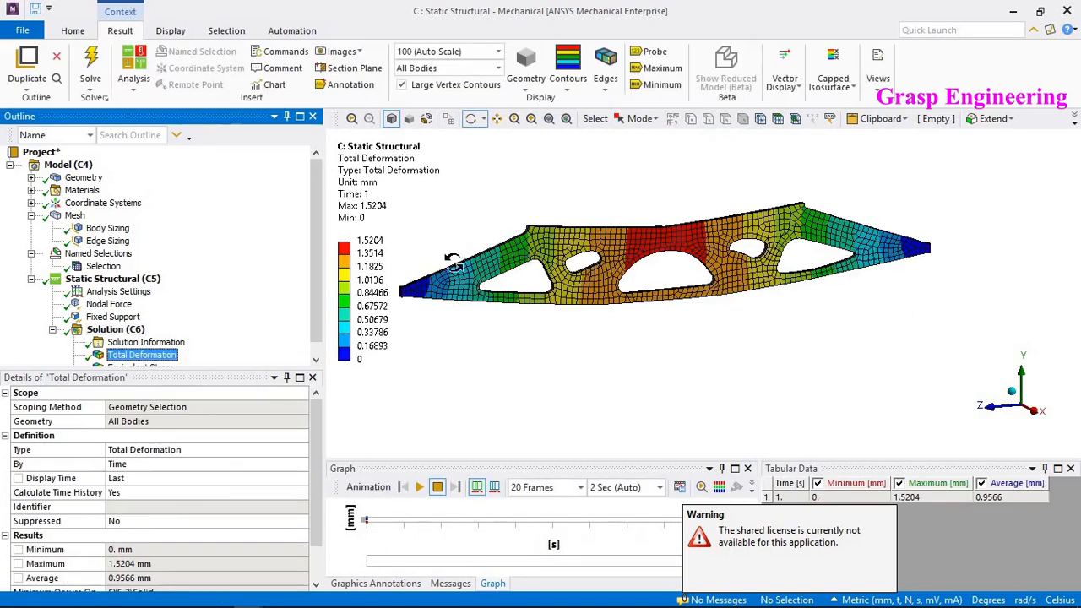
- Adjust the total deformation contour legend to fit the visible range
{"action": "right_click", "coordinate": [393, 161]}
{"action": "left_click", "coordinate": [443, 435]}
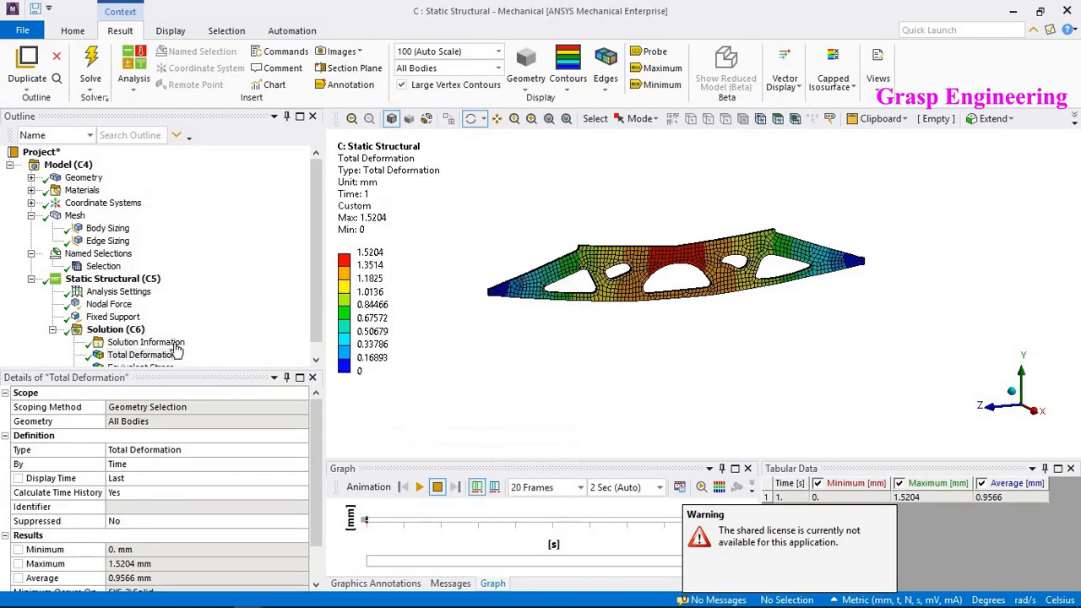
- Display the equivalent stress result, adjust its legend to the visible range and set the second legend boundary to 138
{"action": "left_click", "coordinate": [139, 366]}
{"action": "right_click", "coordinate": [382, 164]}
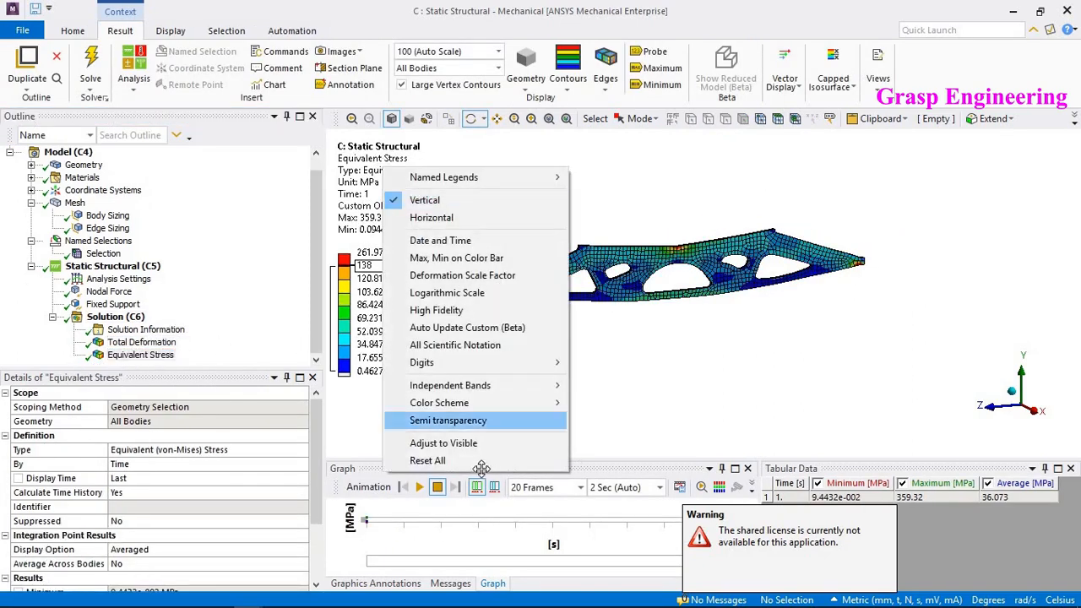
{"action": "left_click", "coordinate": [469, 441]}
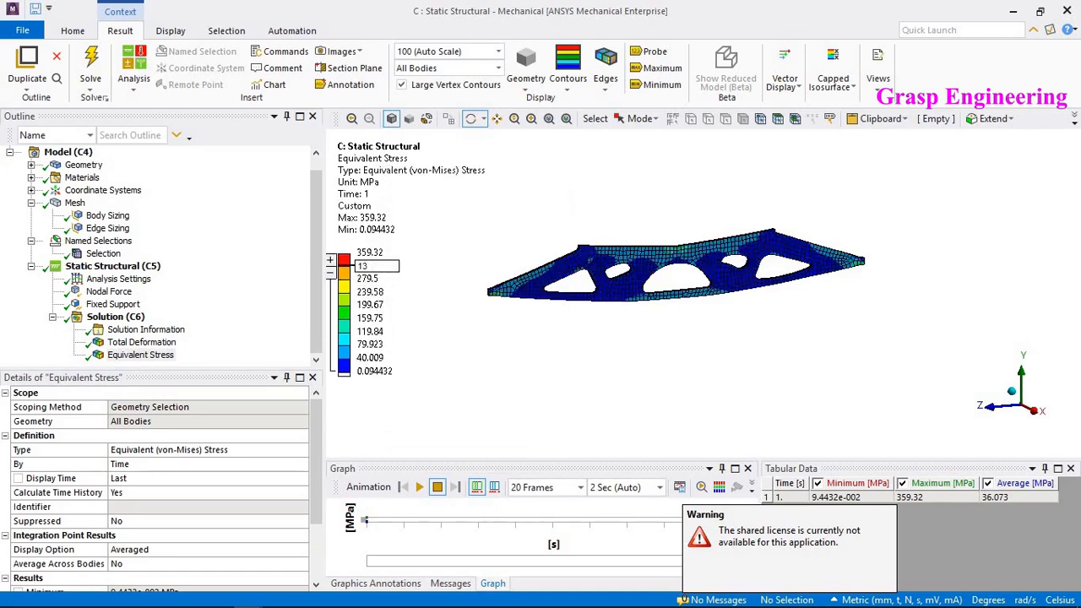
{"action": "key", "text": "Return"}
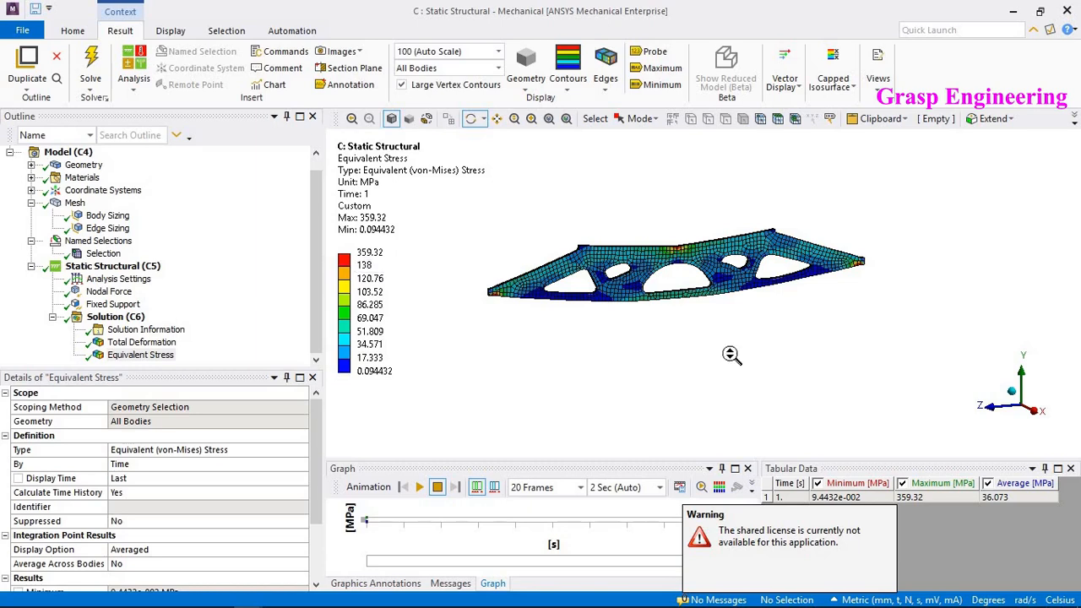
- Rotate the optimized plate to inspect the equivalent stress distribution from different angles
{"action": "left_click_drag", "start_coordinate": [725, 348], "coordinate": [700, 242]}
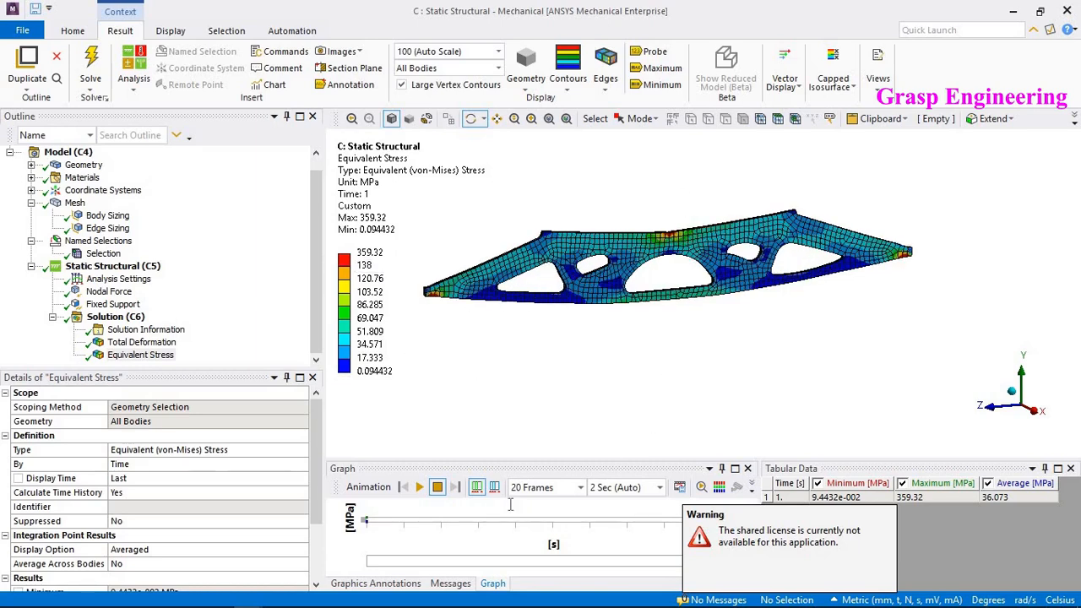
{"action": "mouse_move", "coordinate": [247, 596]}
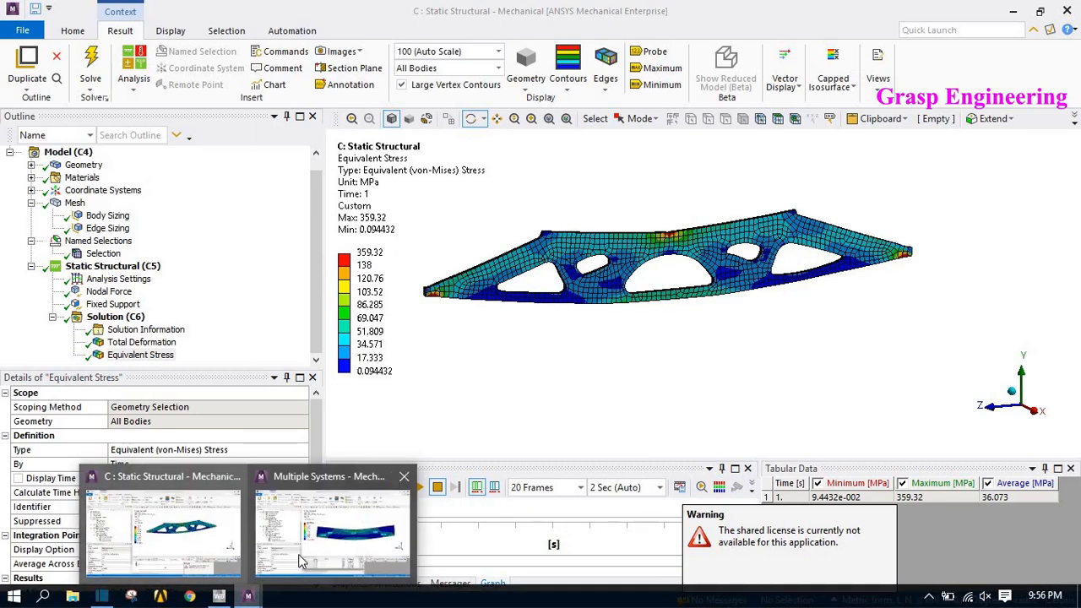
{"action": "mouse_move", "coordinate": [300, 561]}
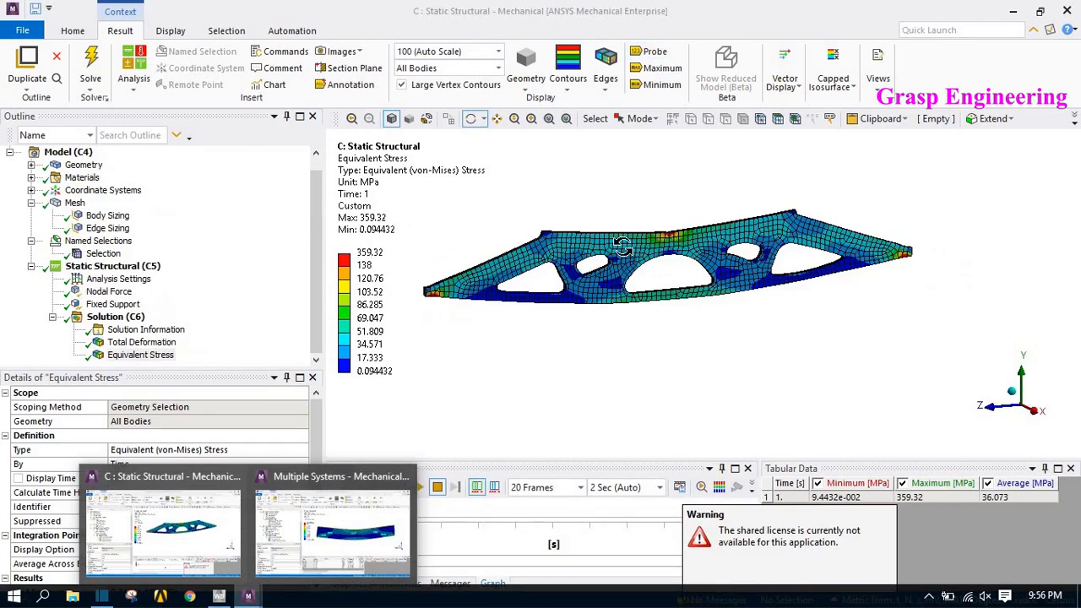
{"action": "left_click_drag", "start_coordinate": [623, 247], "coordinate": [653, 235]}
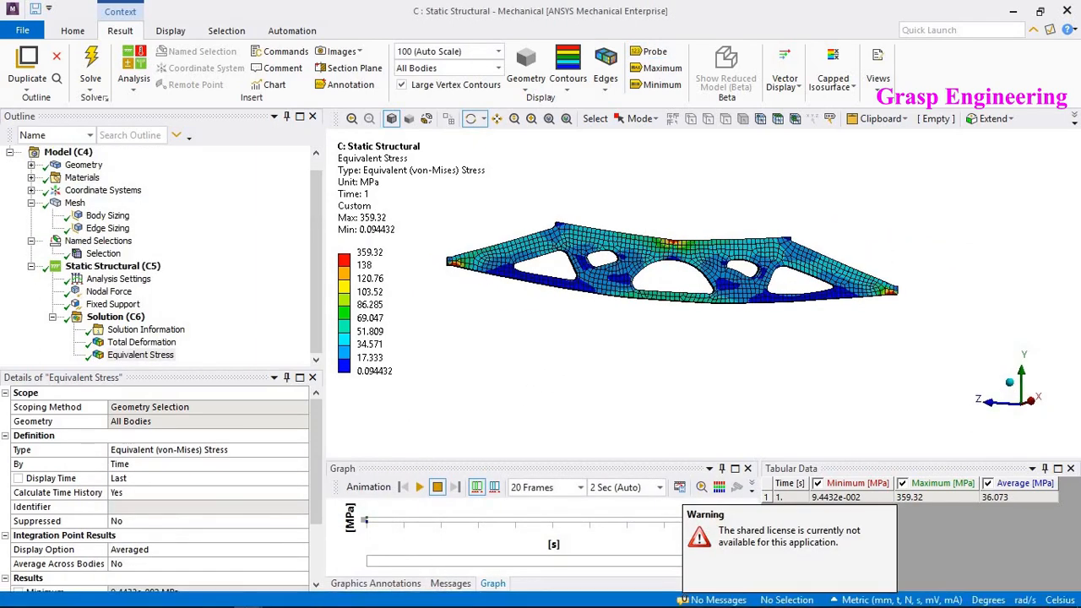
{"action": "mouse_move", "coordinate": [247, 596]}
{"action": "mouse_move", "coordinate": [353, 556]}
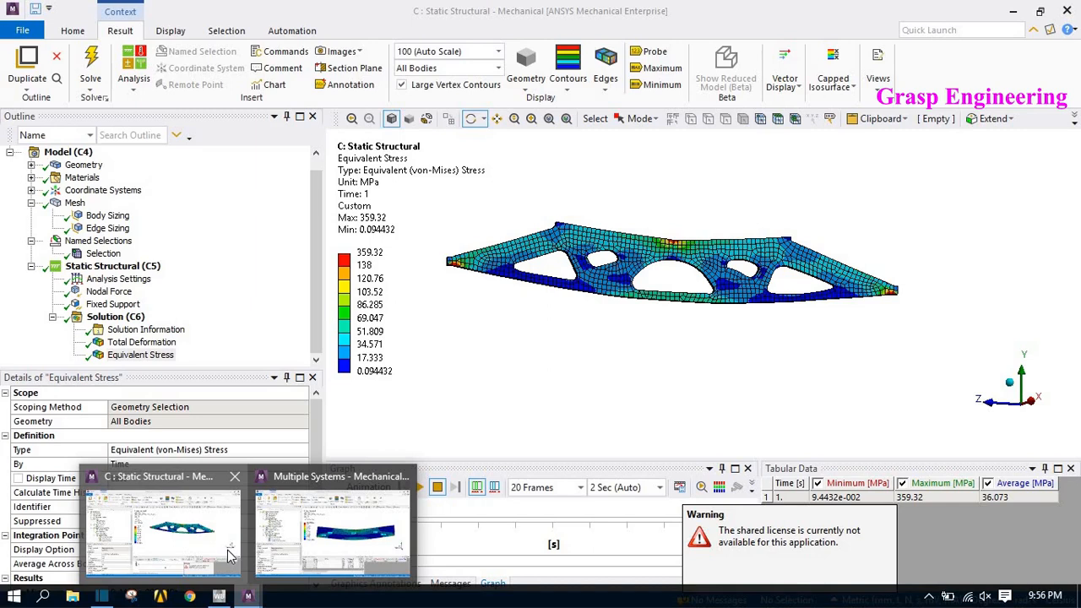
{"action": "left_click", "coordinate": [229, 555]}
{"action": "middle_click_drag", "start_coordinate": [718, 249], "coordinate": [693, 263]}
- Review the nodal force load and the total deformation result of the static structural analysis
{"action": "left_click", "coordinate": [113, 266]}
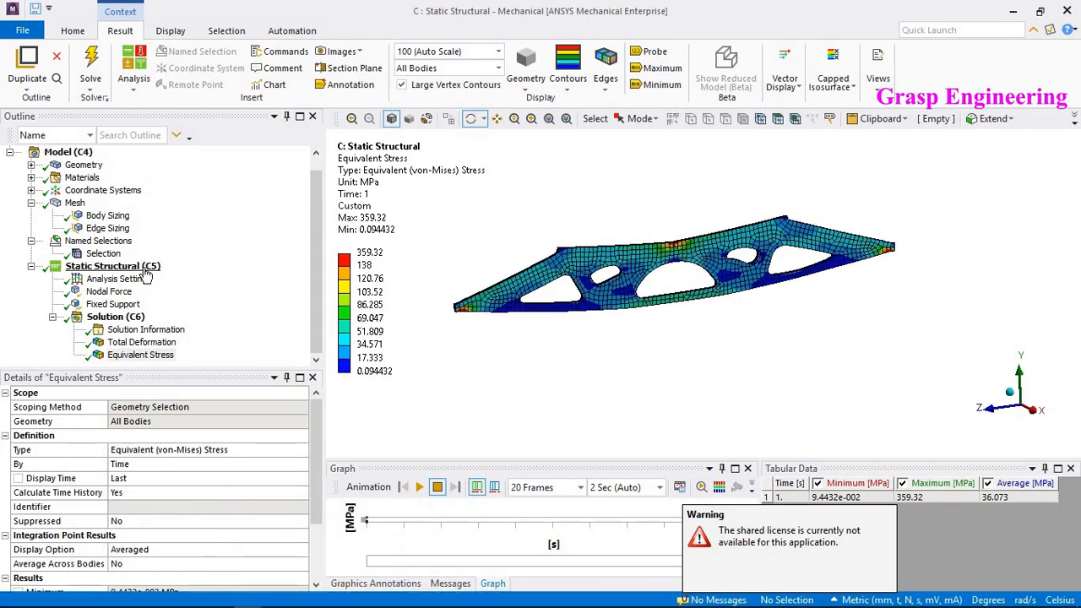
{"action": "left_click", "coordinate": [110, 291]}
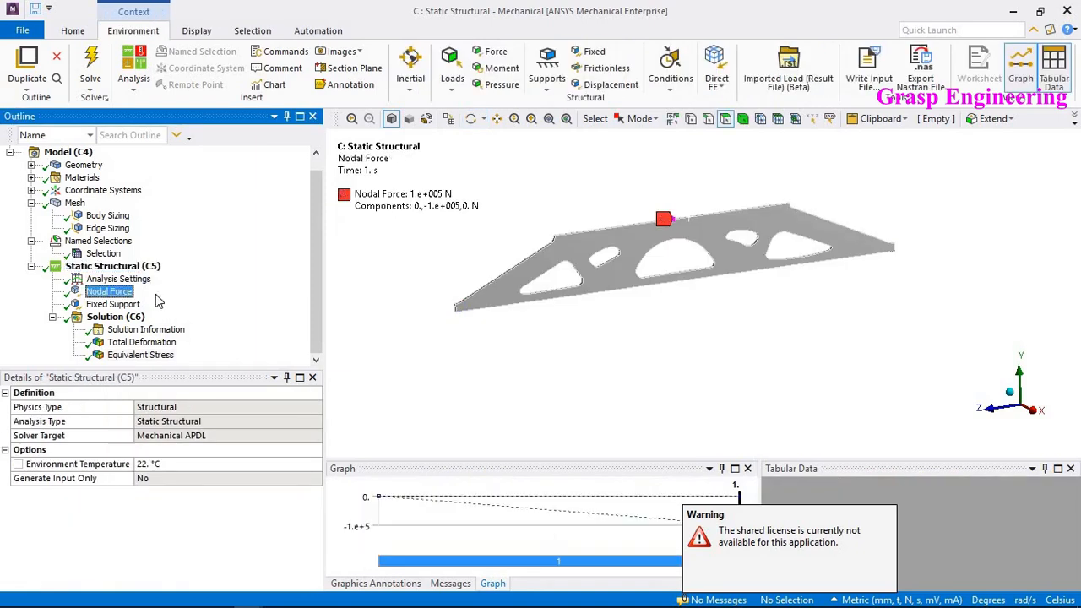
{"action": "left_click", "coordinate": [393, 332]}
{"action": "left_click", "coordinate": [138, 342]}
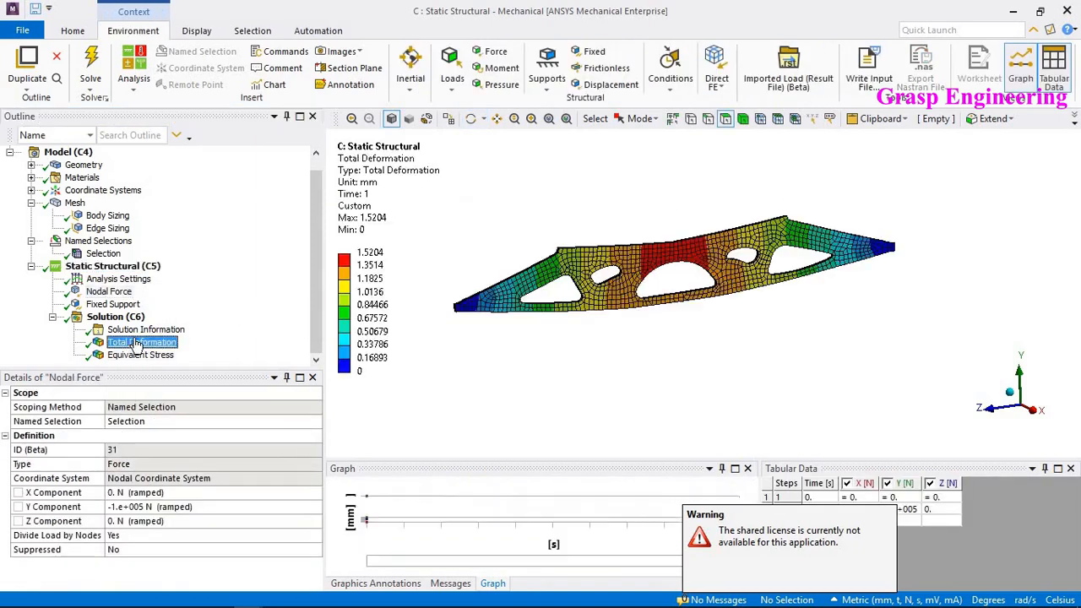